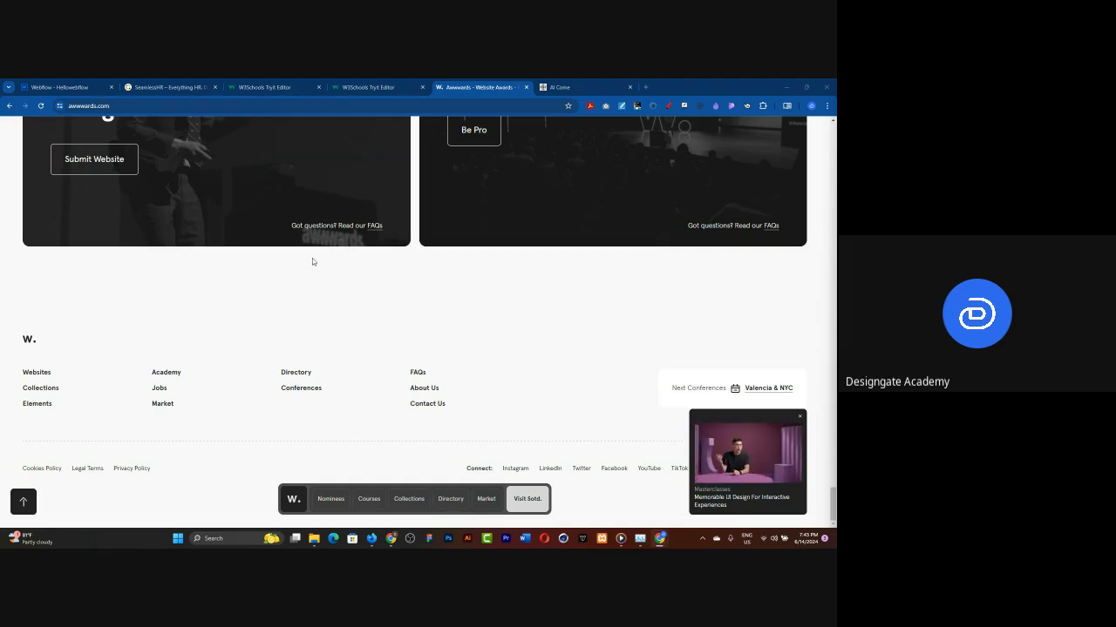
Switch to the Hellowebflow project in Webflow, look through the card sections, and hide the Navigator to see the full canvas.
{"action": "left_click", "coordinate": [52, 81]}
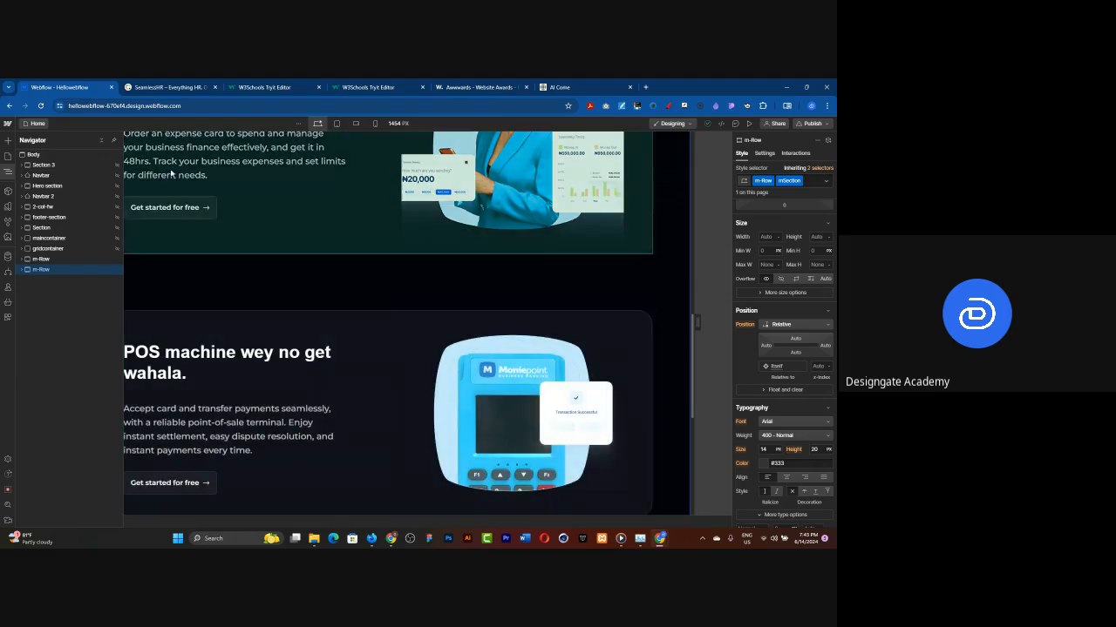
{"action": "scroll", "coordinate": [303, 303], "scroll_direction": "up", "scroll_amount": 3}
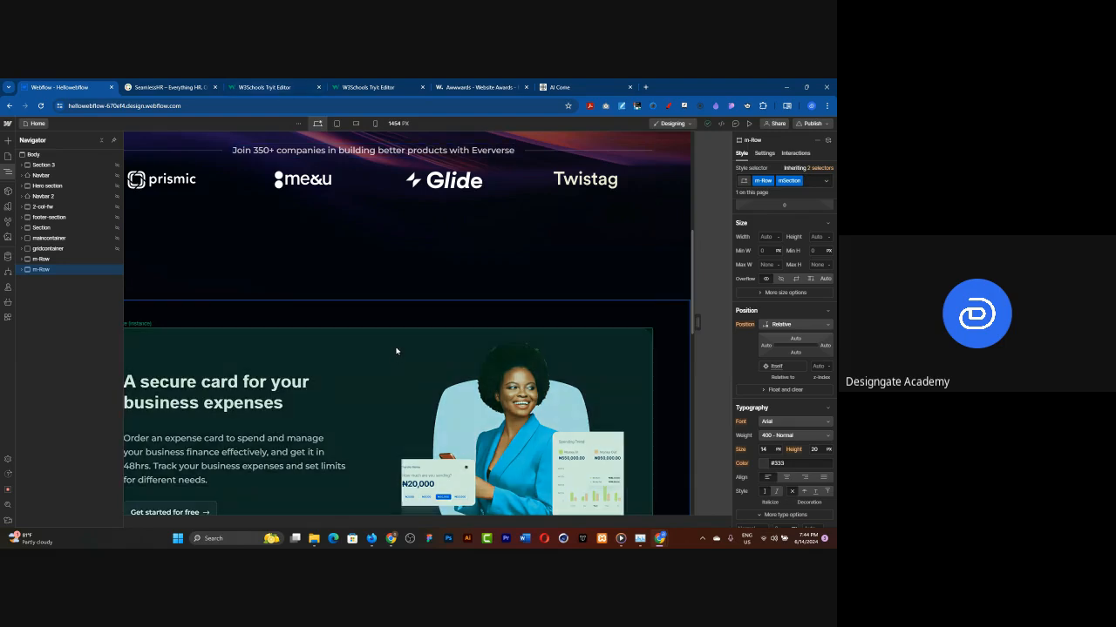
{"action": "scroll", "coordinate": [418, 296], "scroll_direction": "down", "scroll_amount": 10}
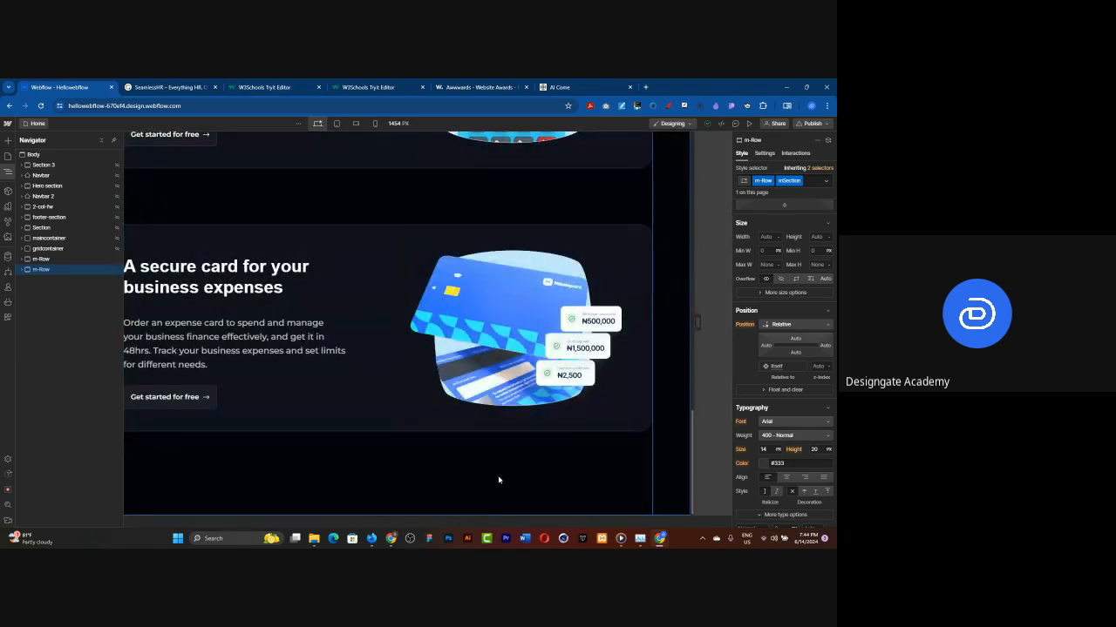
{"action": "left_click", "coordinate": [8, 170]}
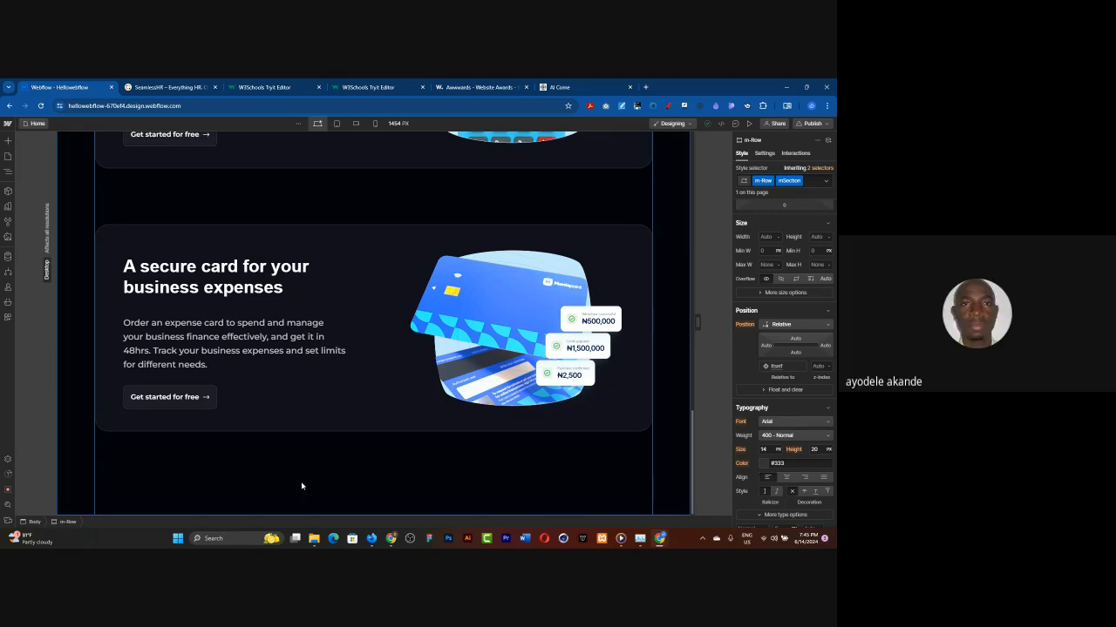
Review the Hellowebflow home page, from the feature card sections up to the hero and the company logo strip.
{"action": "scroll", "coordinate": [301, 486], "scroll_direction": "up", "scroll_amount": 2}
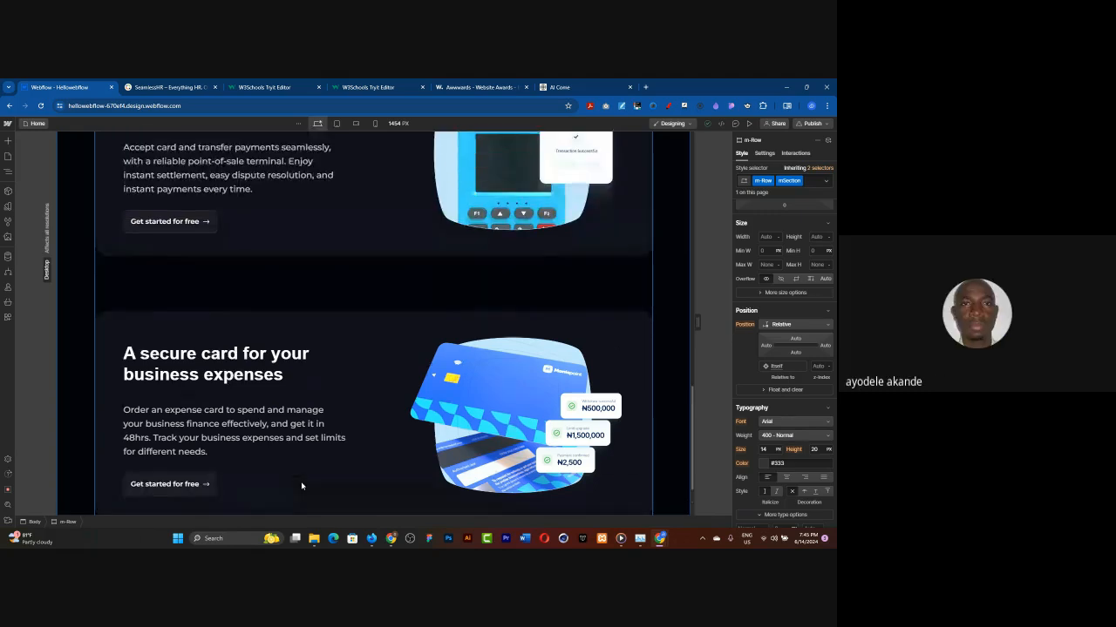
{"action": "scroll", "coordinate": [301, 487], "scroll_direction": "down", "scroll_amount": 2}
{"action": "scroll", "coordinate": [302, 487], "scroll_direction": "up", "scroll_amount": 8}
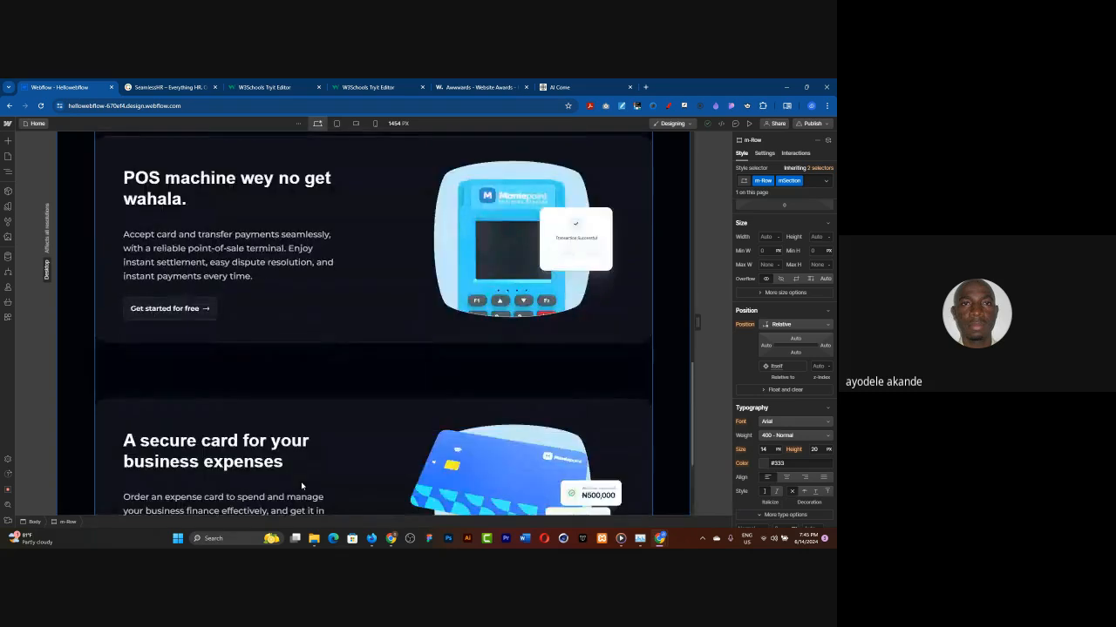
{"action": "scroll", "coordinate": [301, 486], "scroll_direction": "up", "scroll_amount": 5}
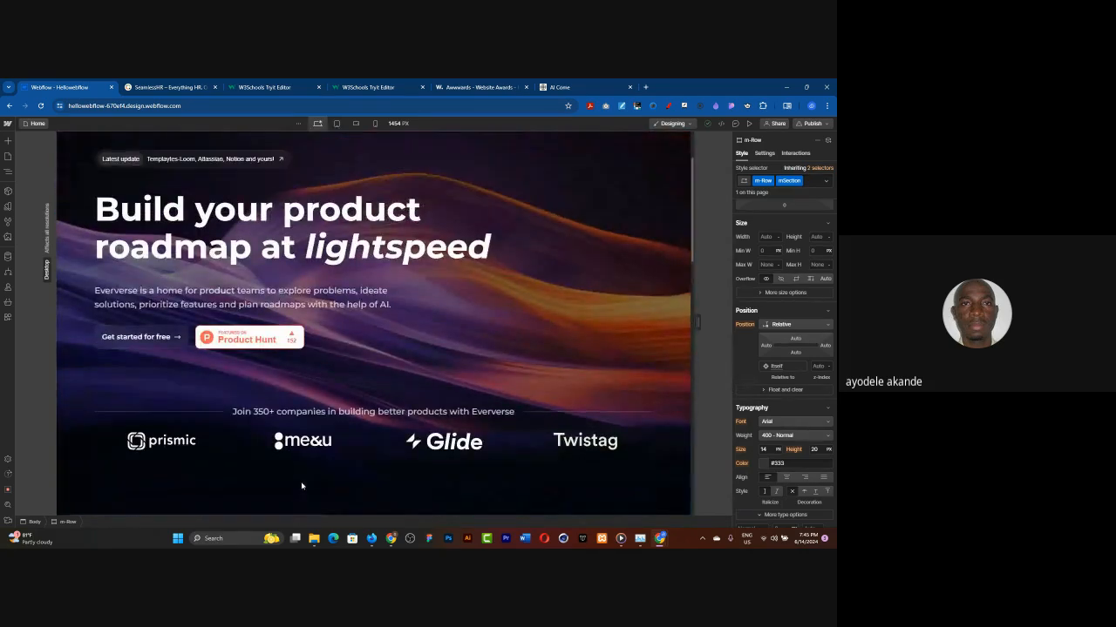
{"action": "scroll", "coordinate": [361, 450], "scroll_direction": "down", "scroll_amount": 5}
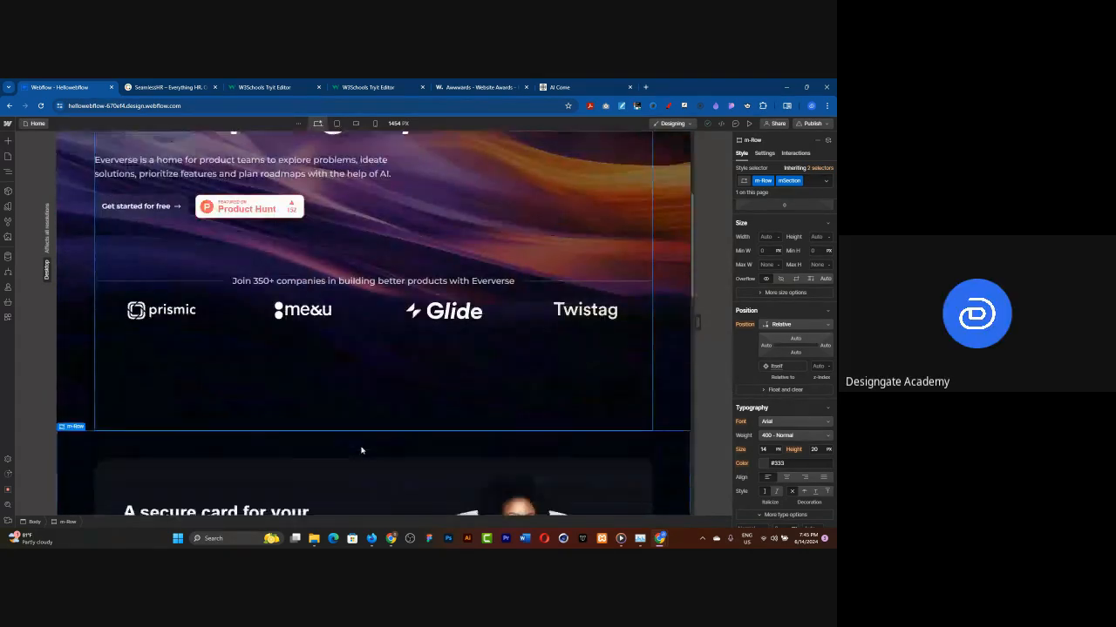
{"action": "scroll", "coordinate": [351, 418], "scroll_direction": "up", "scroll_amount": 5}
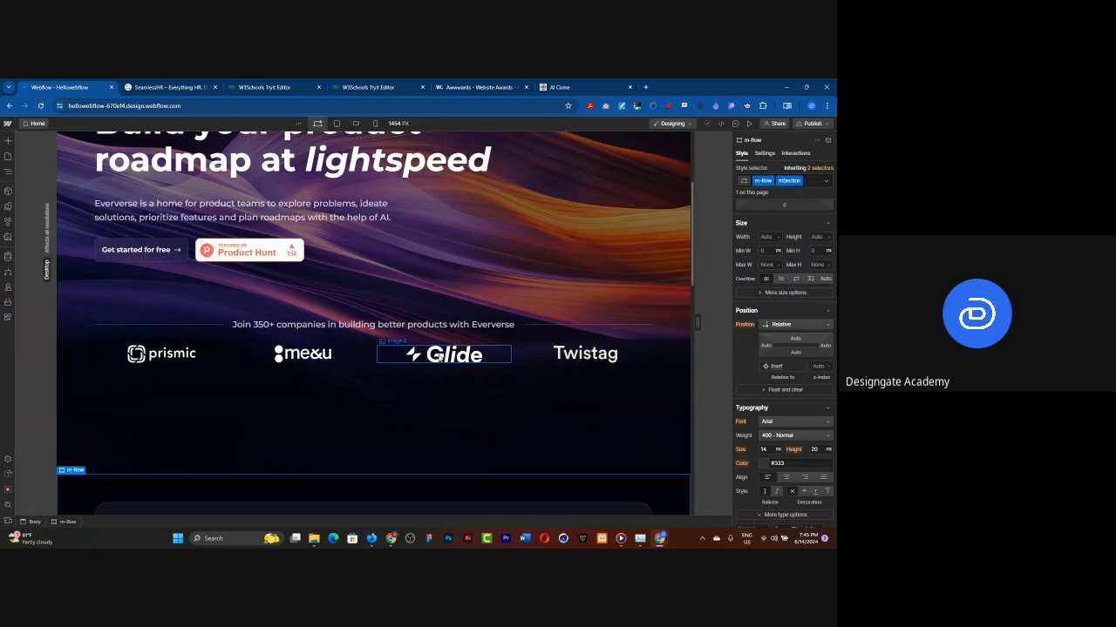
{"action": "scroll", "coordinate": [296, 409], "scroll_direction": "up", "scroll_amount": 2}
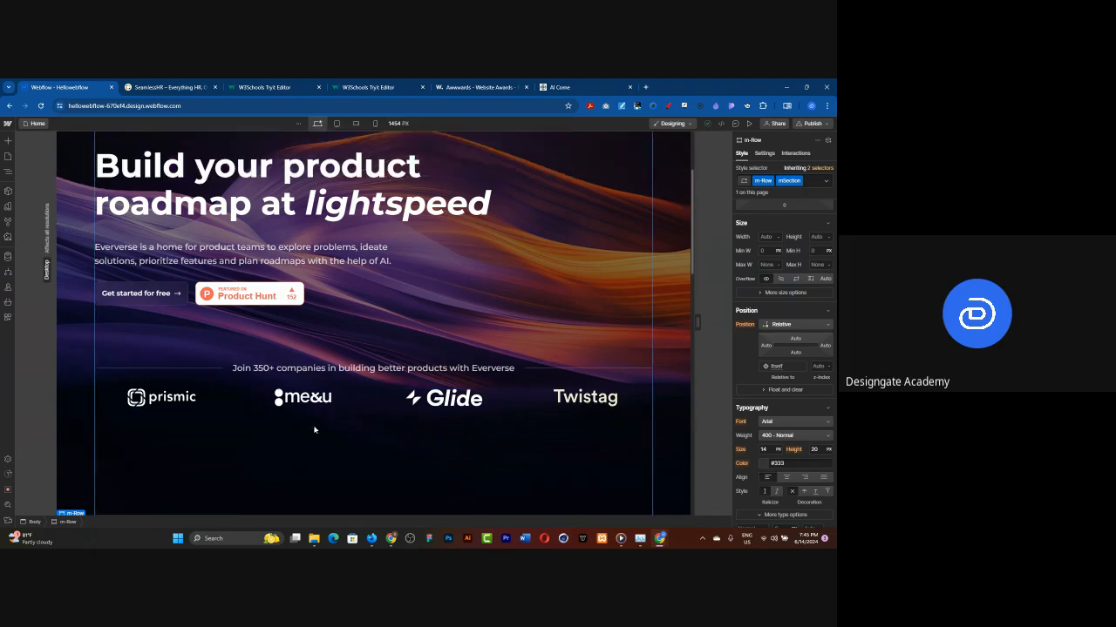
{"action": "scroll", "coordinate": [136, 207], "scroll_direction": "up", "scroll_amount": 2}
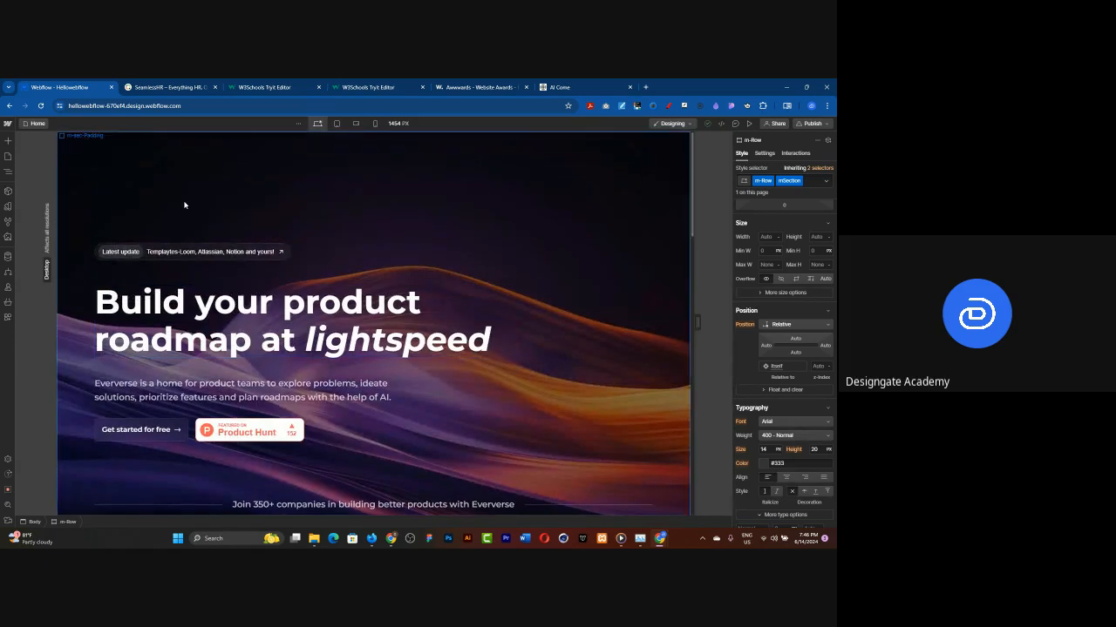
{"action": "scroll", "coordinate": [271, 231], "scroll_direction": "down", "scroll_amount": 3}
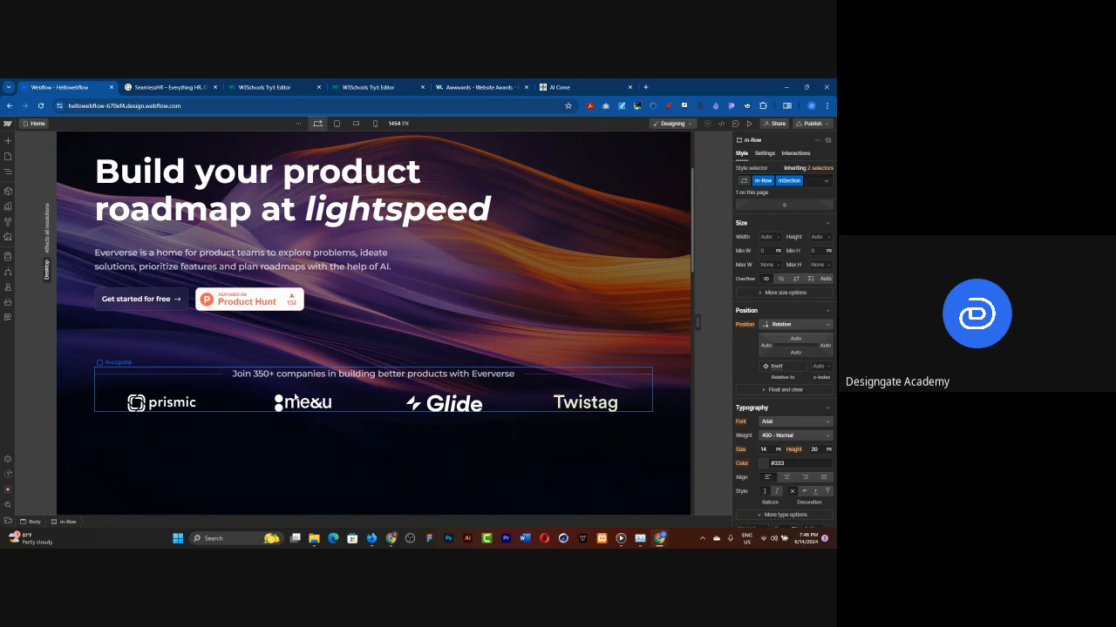
Switch to the Awwwards site and browse its marketplace, agency directory and collections sections for layout inspiration.
{"action": "left_click", "coordinate": [481, 87]}
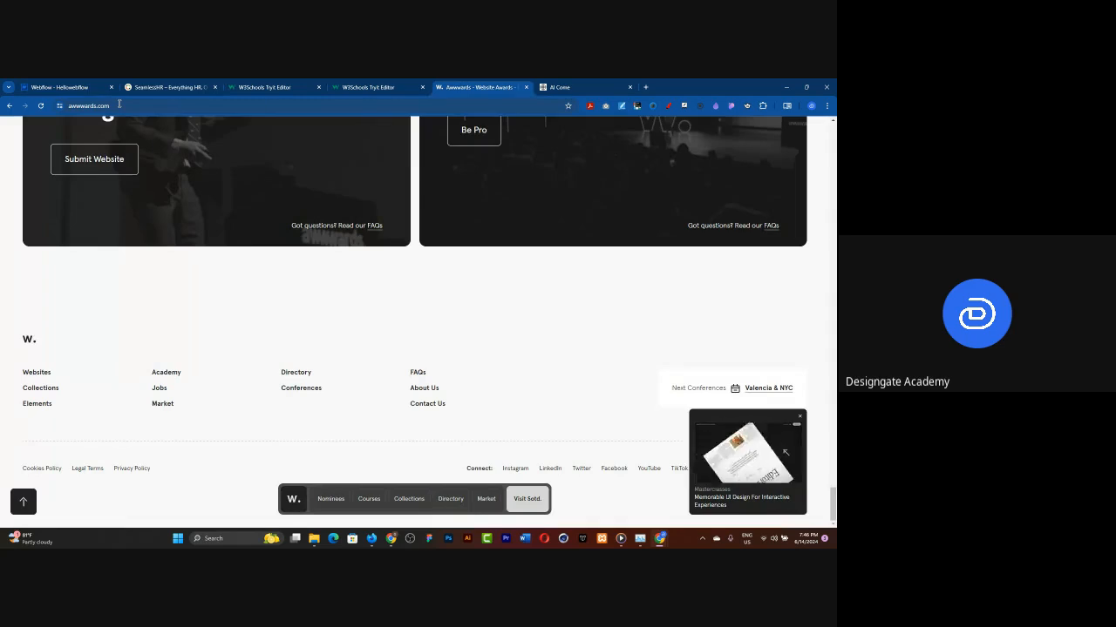
{"action": "scroll", "coordinate": [433, 381], "scroll_direction": "up", "scroll_amount": 1}
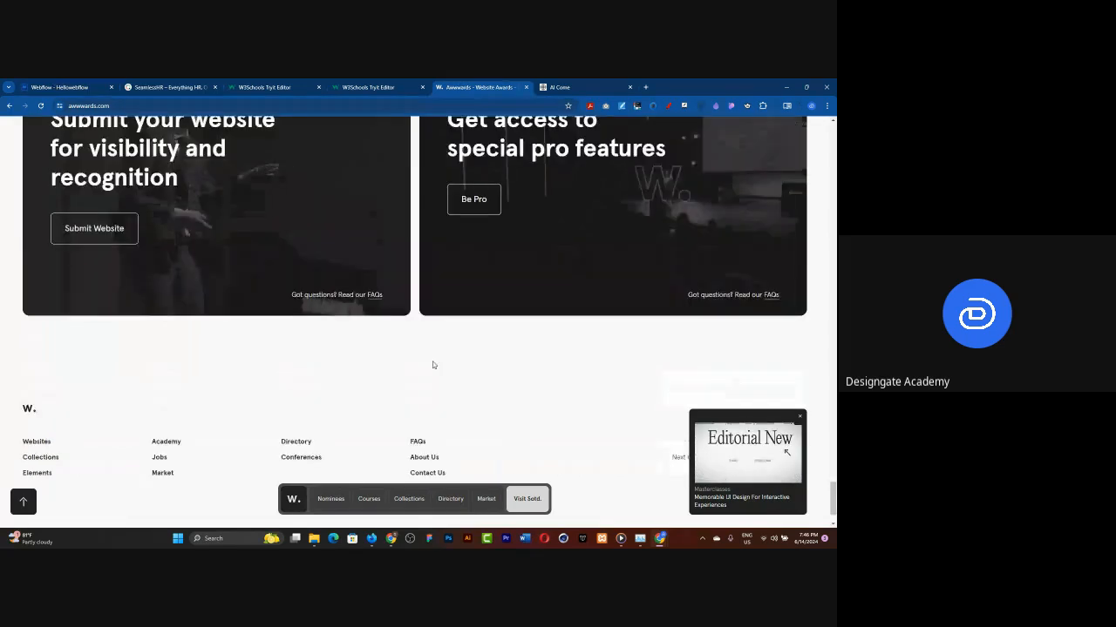
{"action": "scroll", "coordinate": [433, 365], "scroll_direction": "up", "scroll_amount": 10}
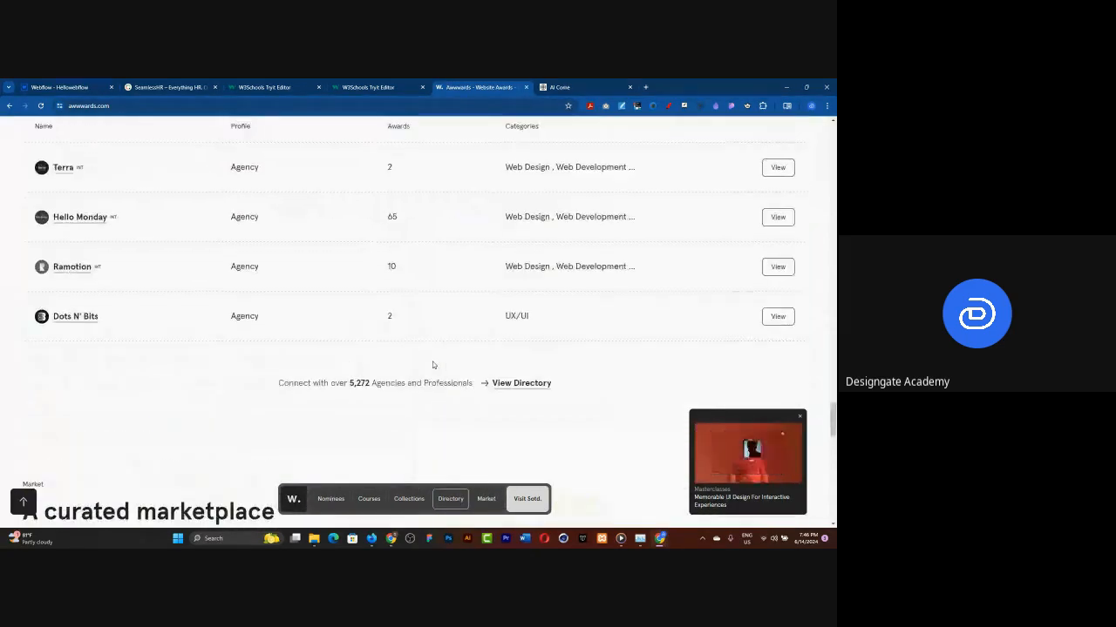
{"action": "scroll", "coordinate": [430, 362], "scroll_direction": "down", "scroll_amount": 4}
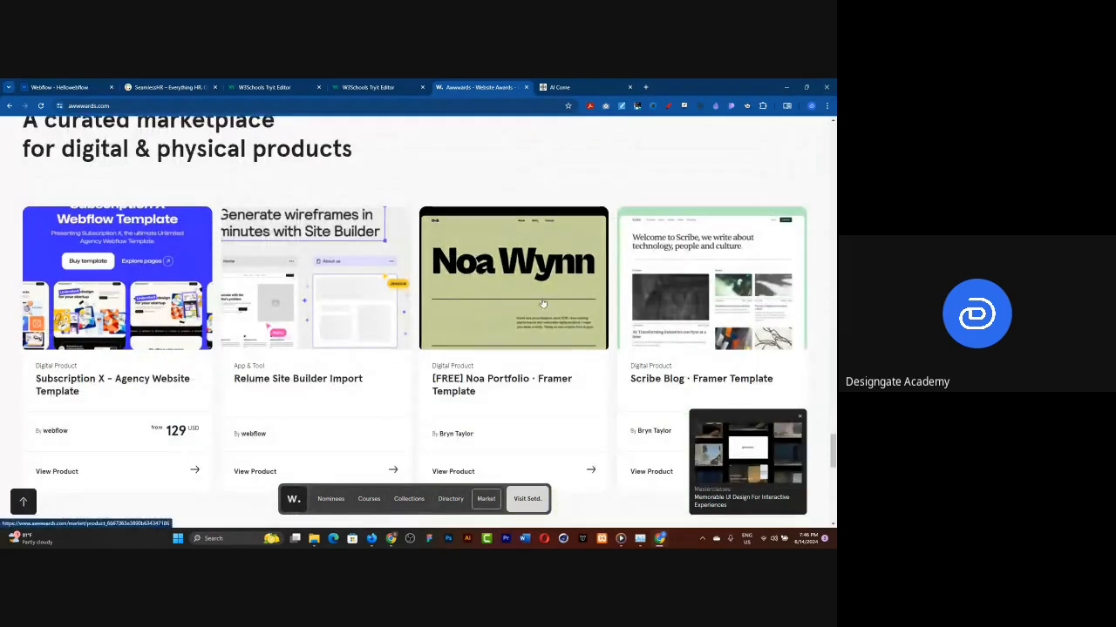
{"action": "scroll", "coordinate": [547, 257], "scroll_direction": "up", "scroll_amount": 6}
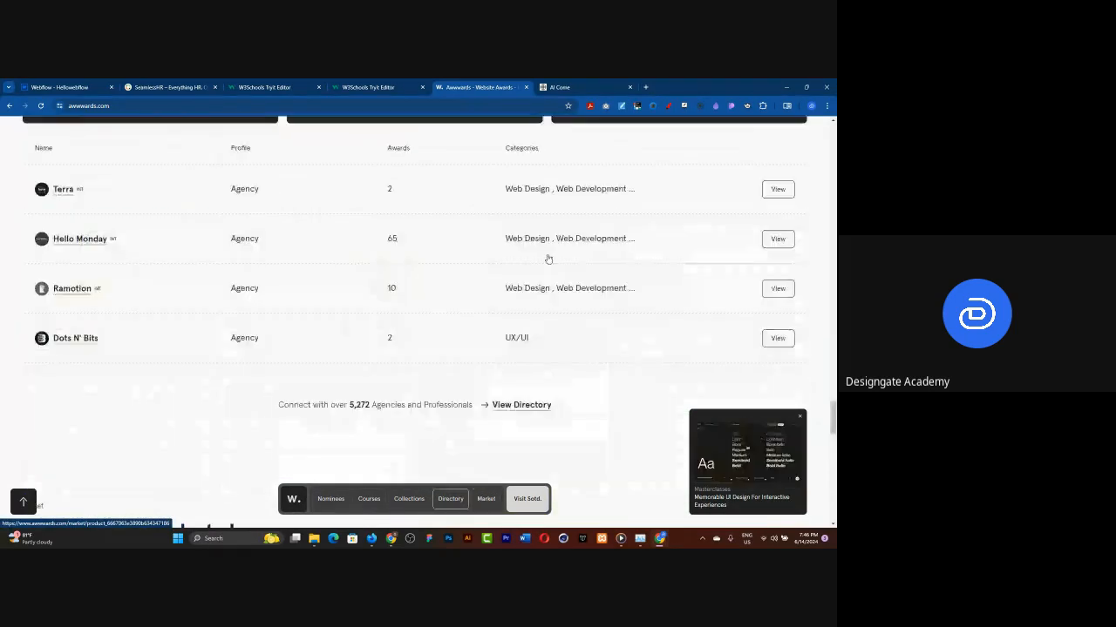
{"action": "scroll", "coordinate": [548, 259], "scroll_direction": "down", "scroll_amount": 1}
{"action": "scroll", "coordinate": [553, 349], "scroll_direction": "up", "scroll_amount": 3}
{"action": "scroll", "coordinate": [556, 403], "scroll_direction": "up", "scroll_amount": 4}
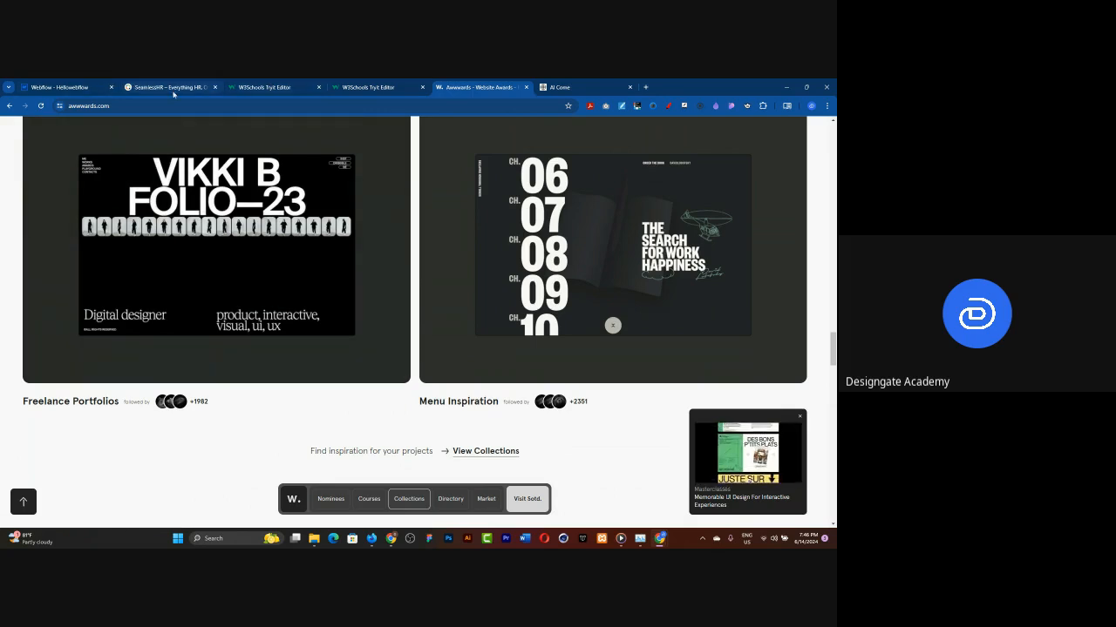
Switch to the W3Schools Active Tabs example and show the London, Paris and Tokyo contents in its result preview.
{"action": "left_click", "coordinate": [98, 88]}
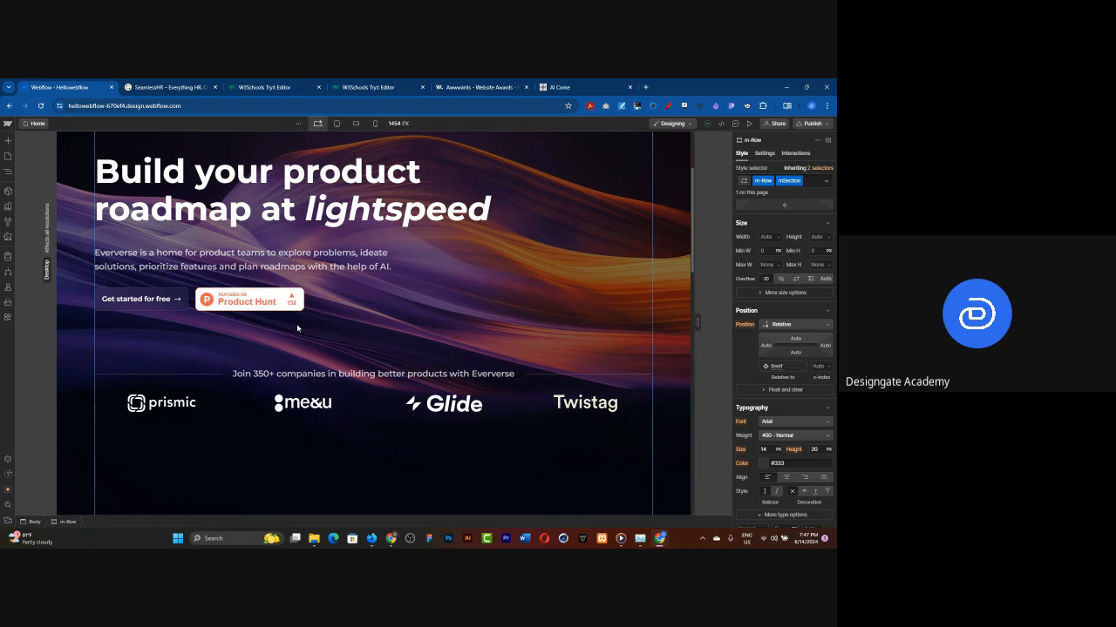
{"action": "left_click", "coordinate": [347, 84]}
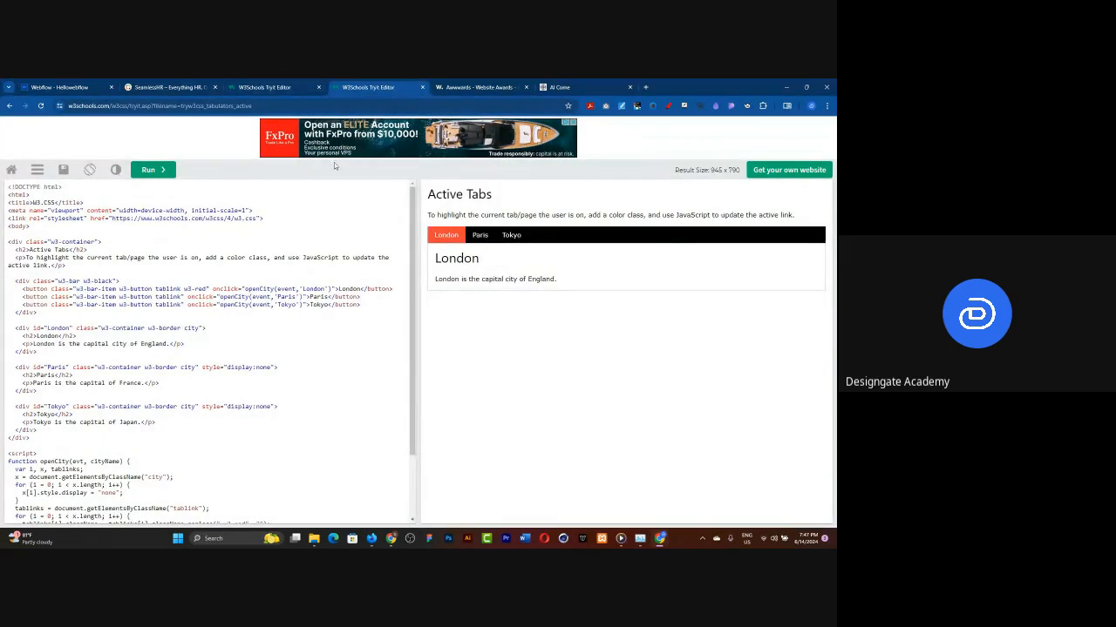
{"action": "left_click", "coordinate": [481, 242]}
{"action": "left_click", "coordinate": [511, 237]}
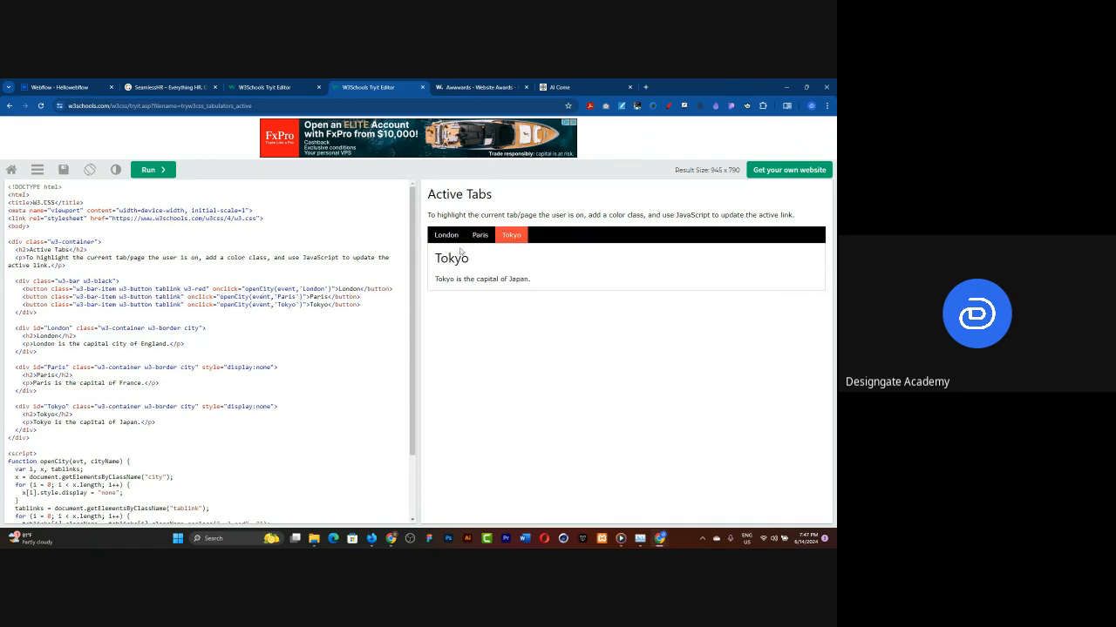
{"action": "left_click", "coordinate": [446, 237]}
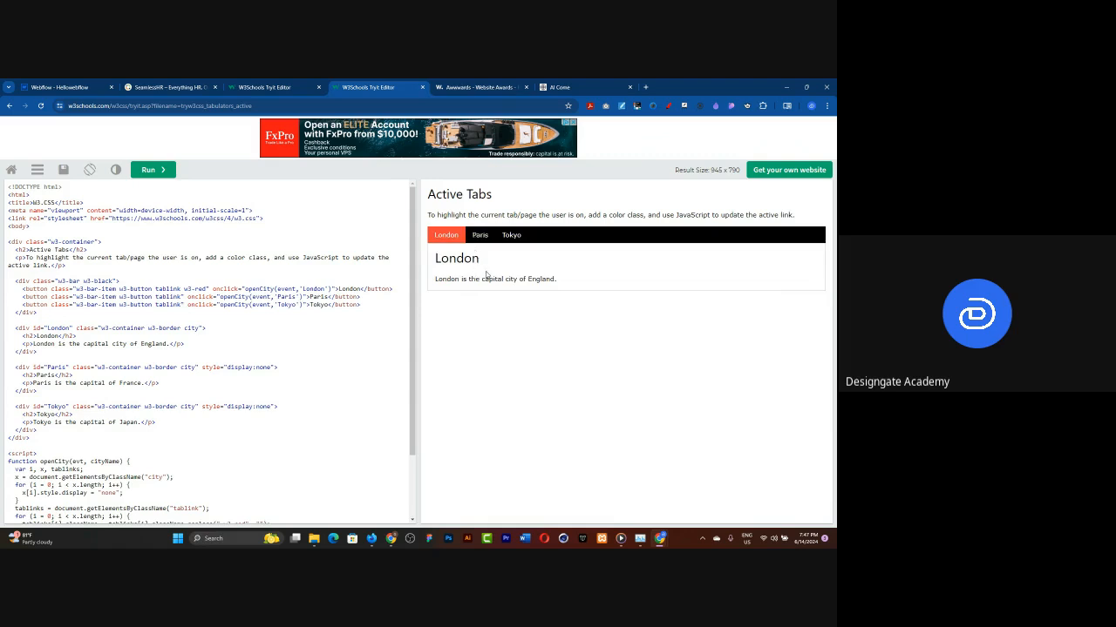
{"action": "left_click", "coordinate": [481, 236]}
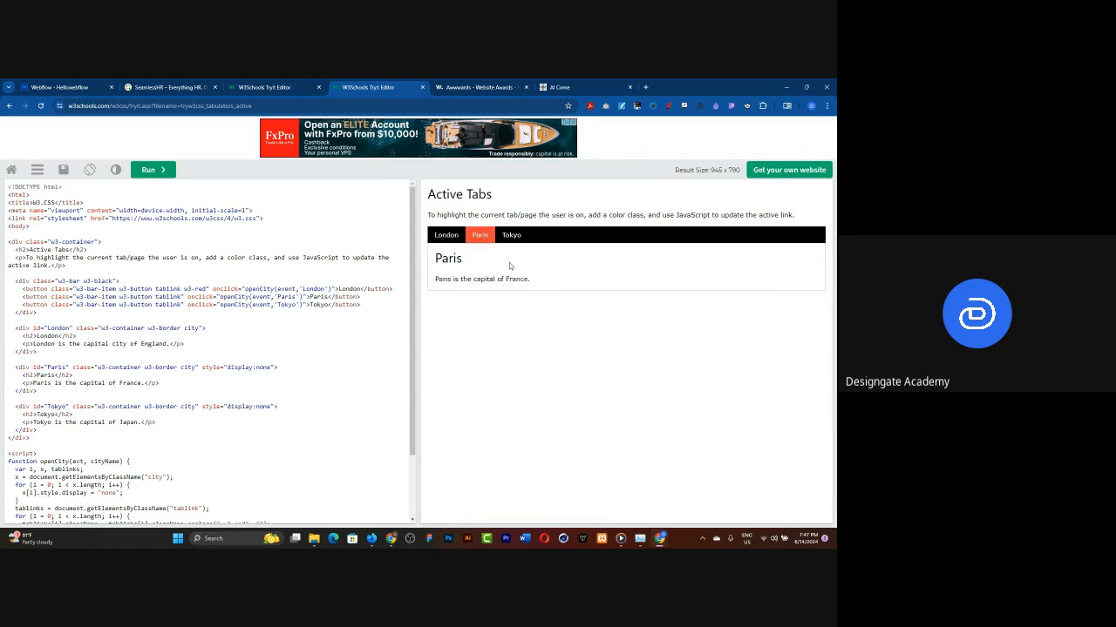
{"action": "left_click", "coordinate": [510, 237]}
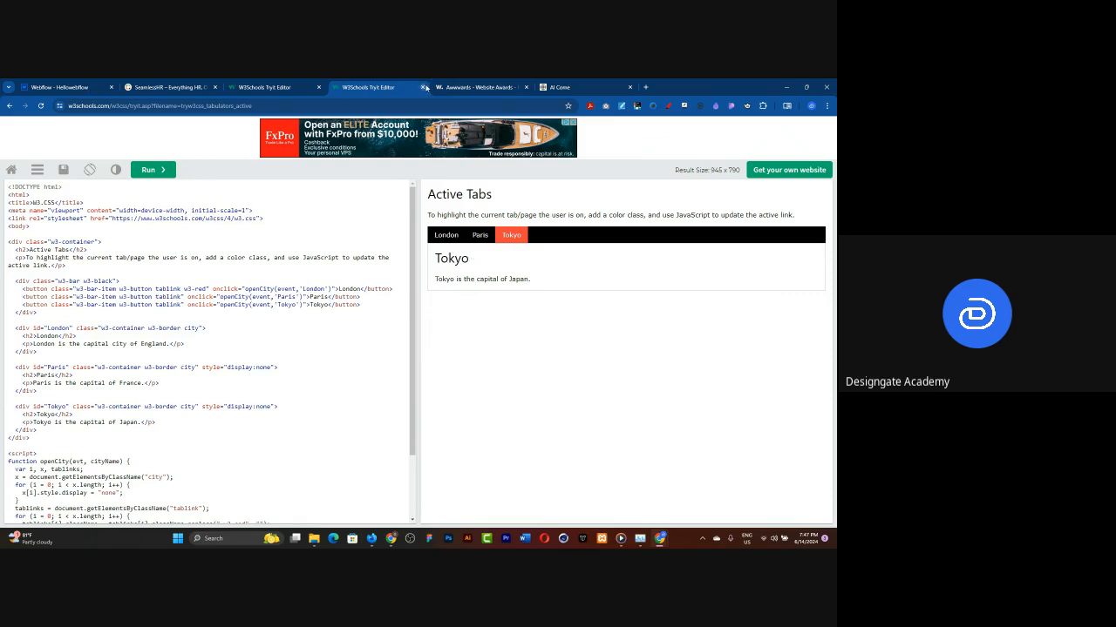
Close the Active Tabs example and try the Home, News, Contact and About panels in the W3Schools full-page tabs example.
{"action": "left_click", "coordinate": [422, 87]}
{"action": "left_click", "coordinate": [259, 83]}
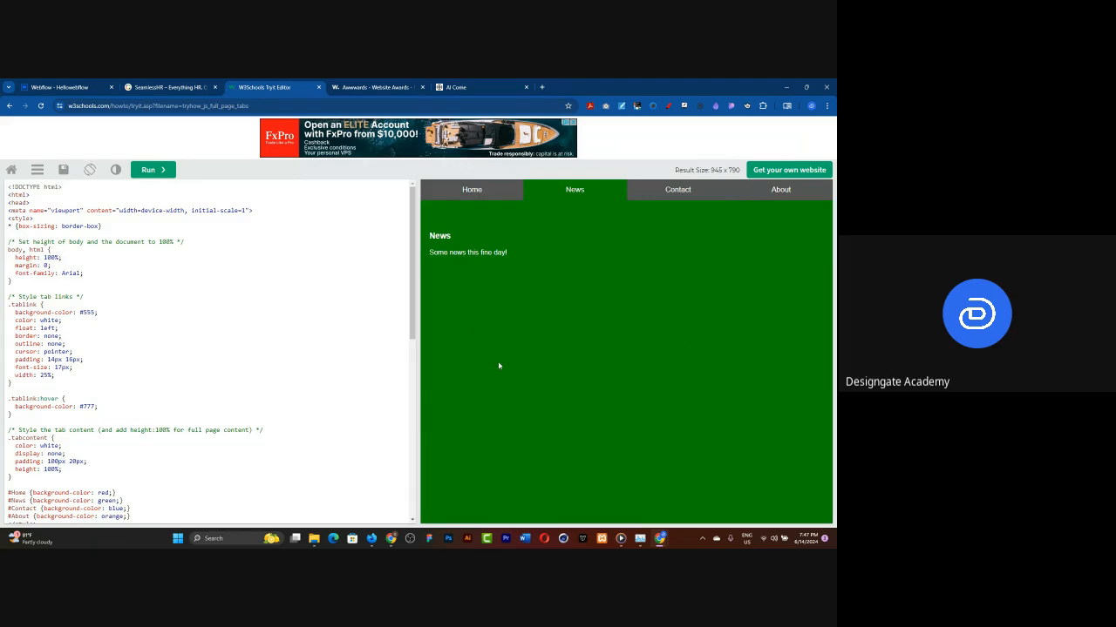
{"action": "left_click", "coordinate": [471, 191]}
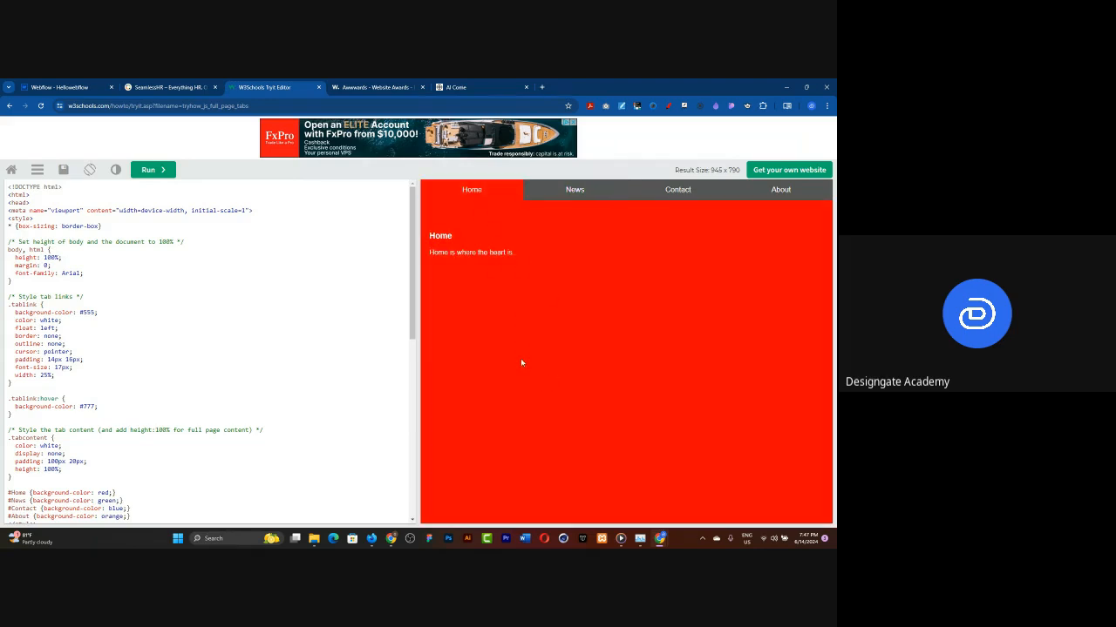
{"action": "left_click", "coordinate": [591, 192]}
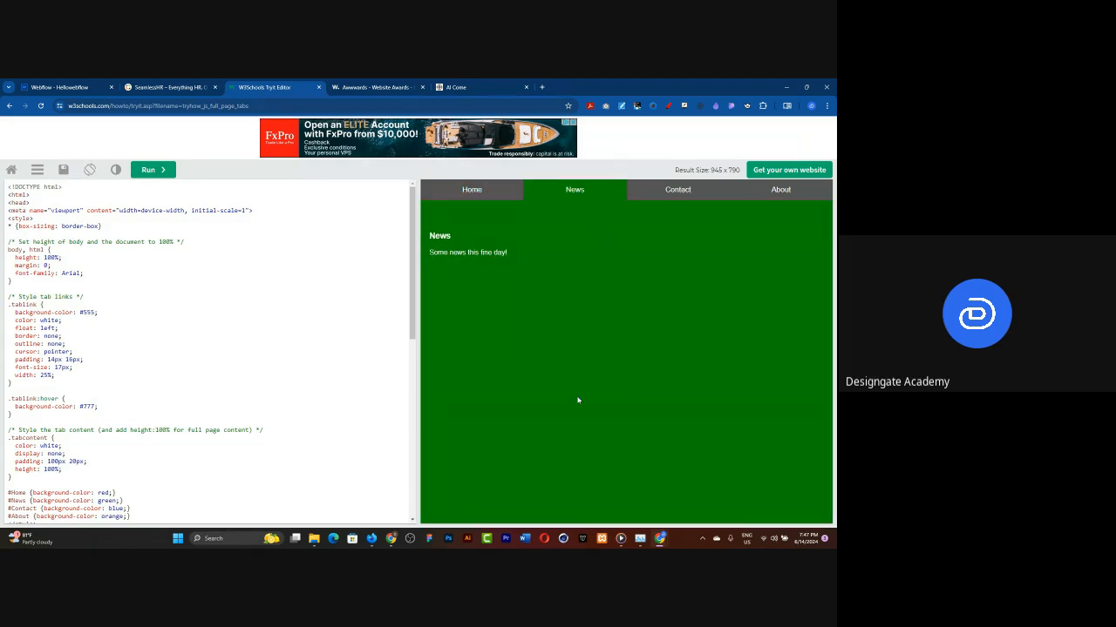
{"action": "left_click", "coordinate": [678, 203]}
{"action": "left_click", "coordinate": [741, 200]}
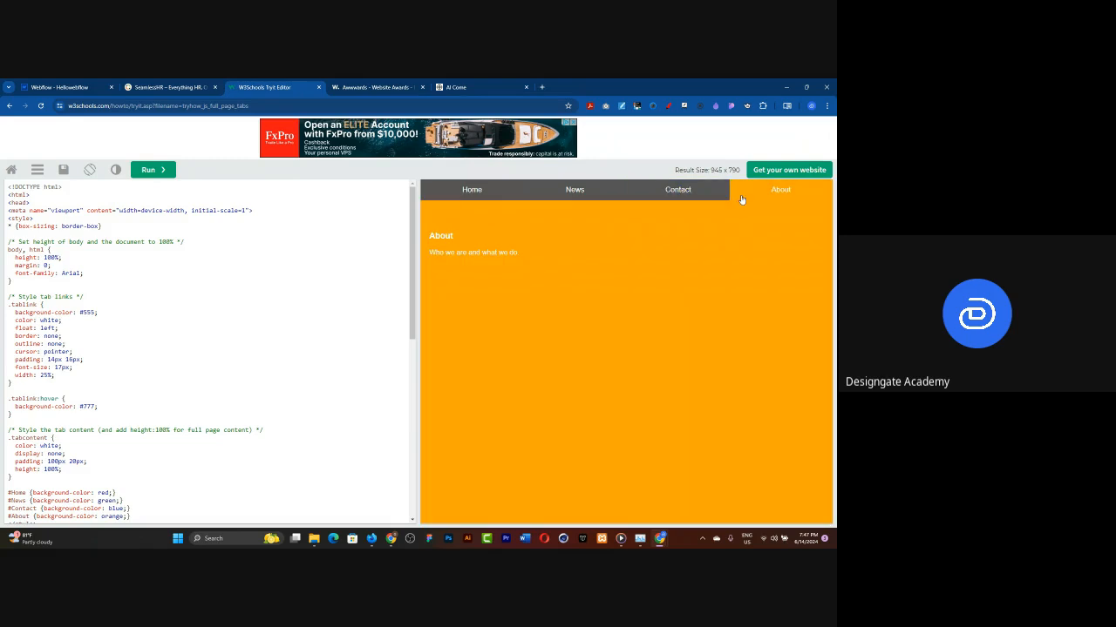
{"action": "left_click", "coordinate": [439, 192]}
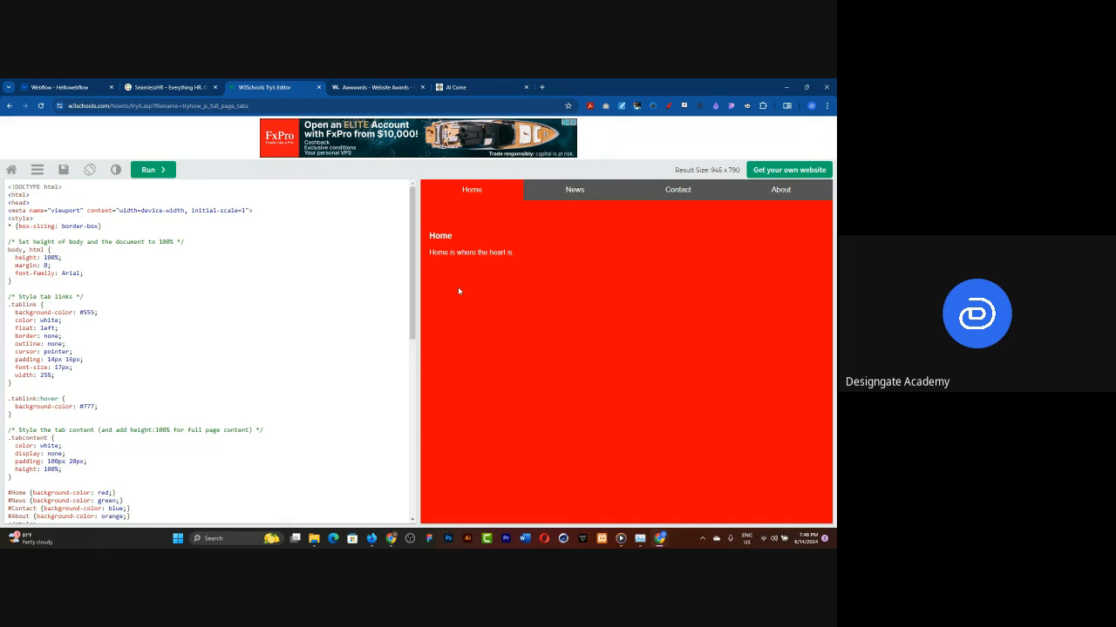
{"action": "left_click", "coordinate": [541, 194]}
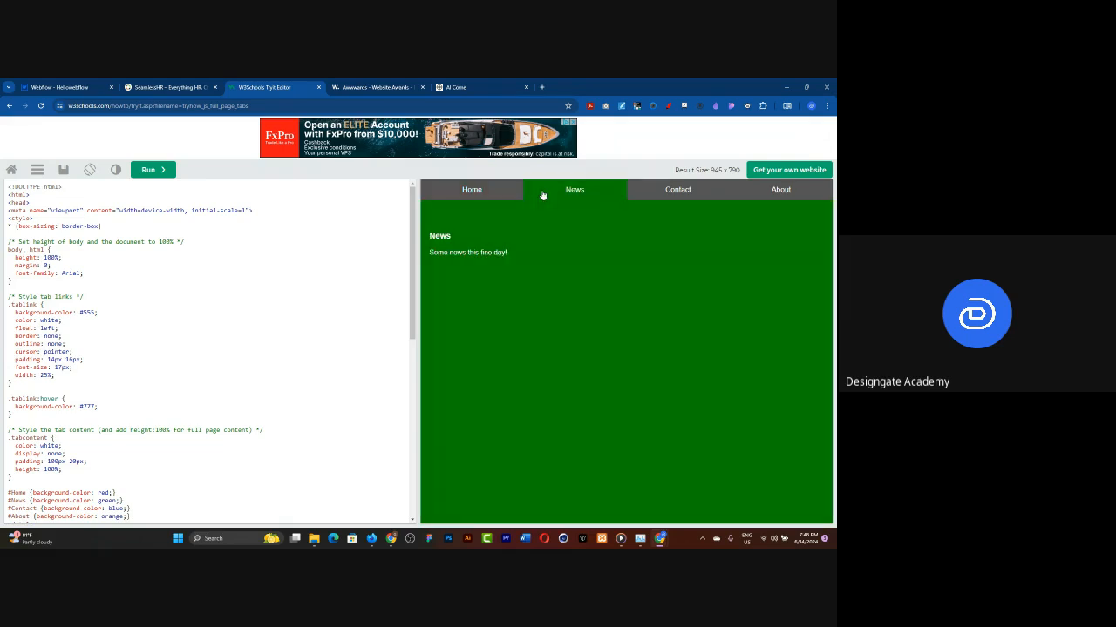
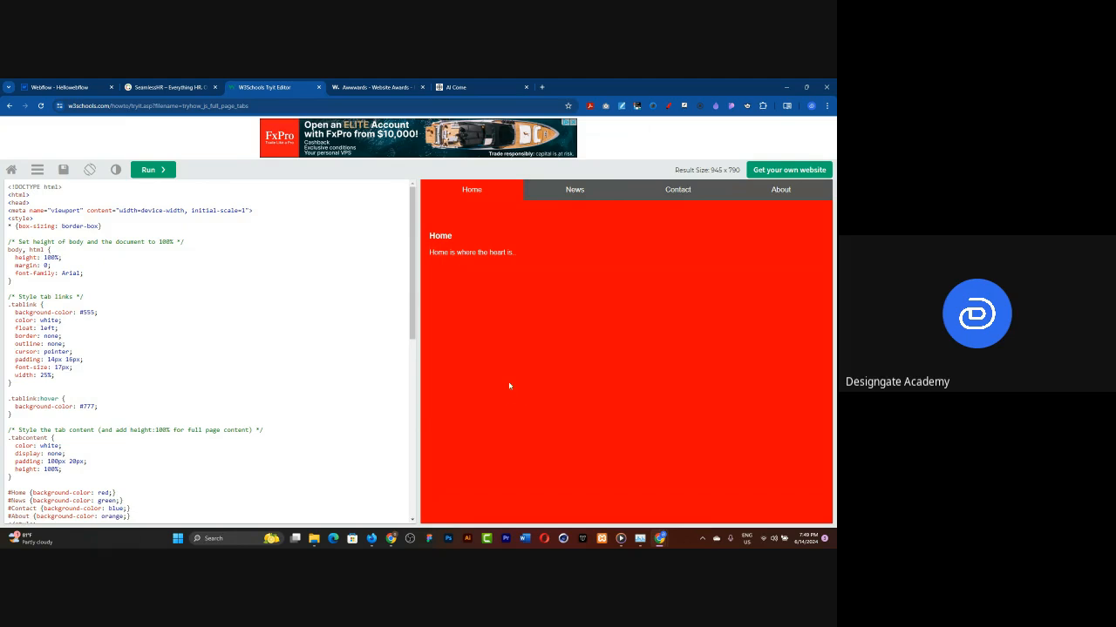
Switch to the SeamlessHR site and view the product categories under Built for the Modern Workplace, from Payroll through Learning Management.
{"action": "left_click", "coordinate": [158, 87]}
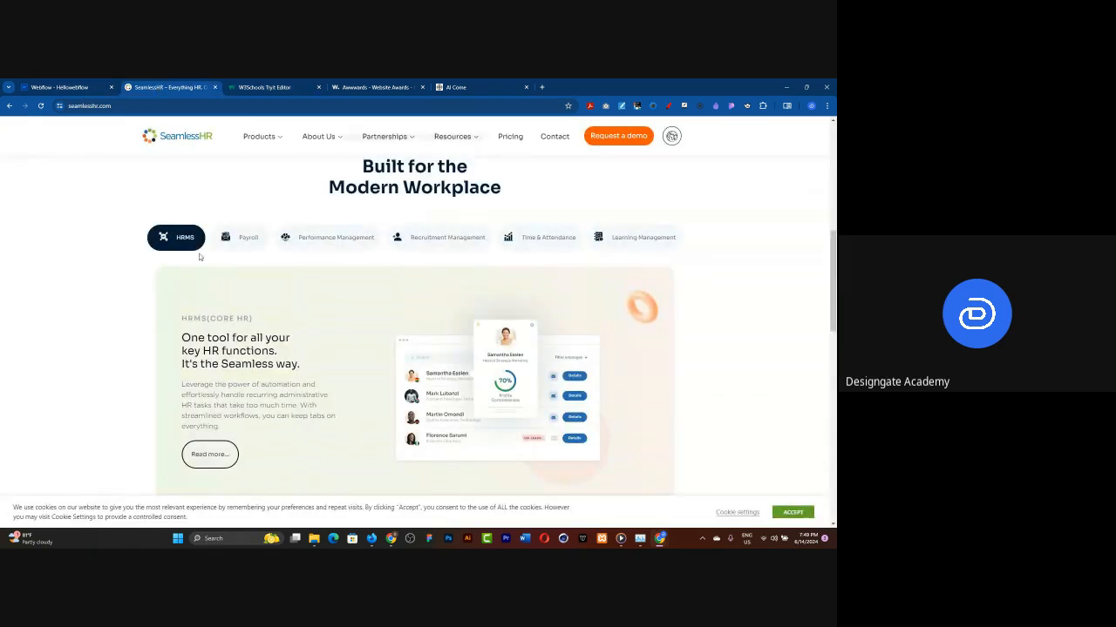
{"action": "left_click", "coordinate": [230, 237]}
{"action": "left_click", "coordinate": [329, 237]}
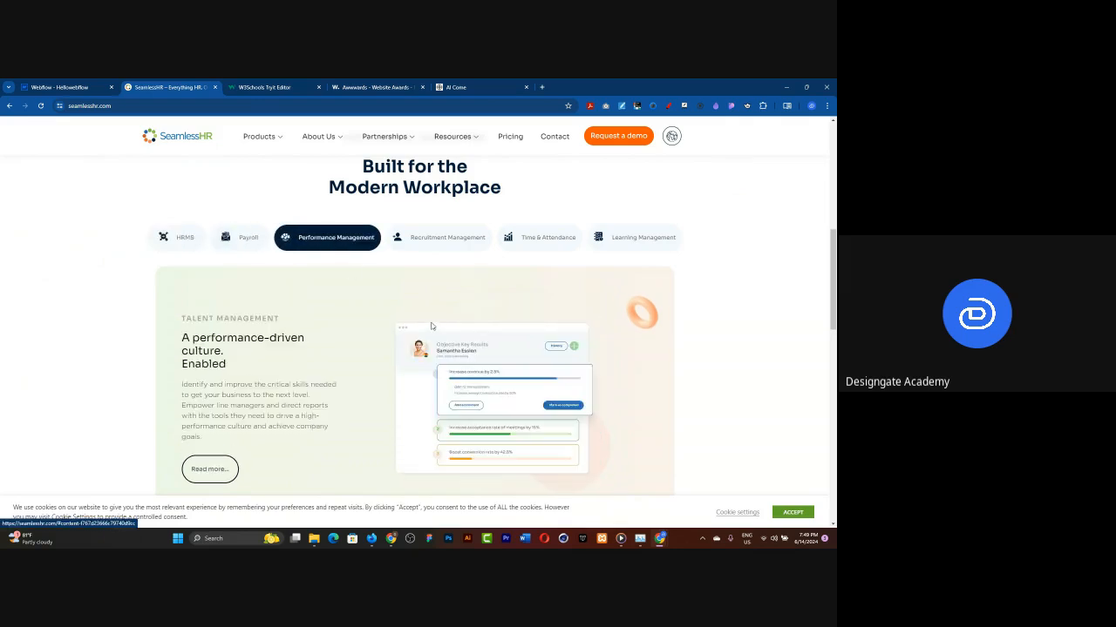
{"action": "left_click", "coordinate": [440, 239]}
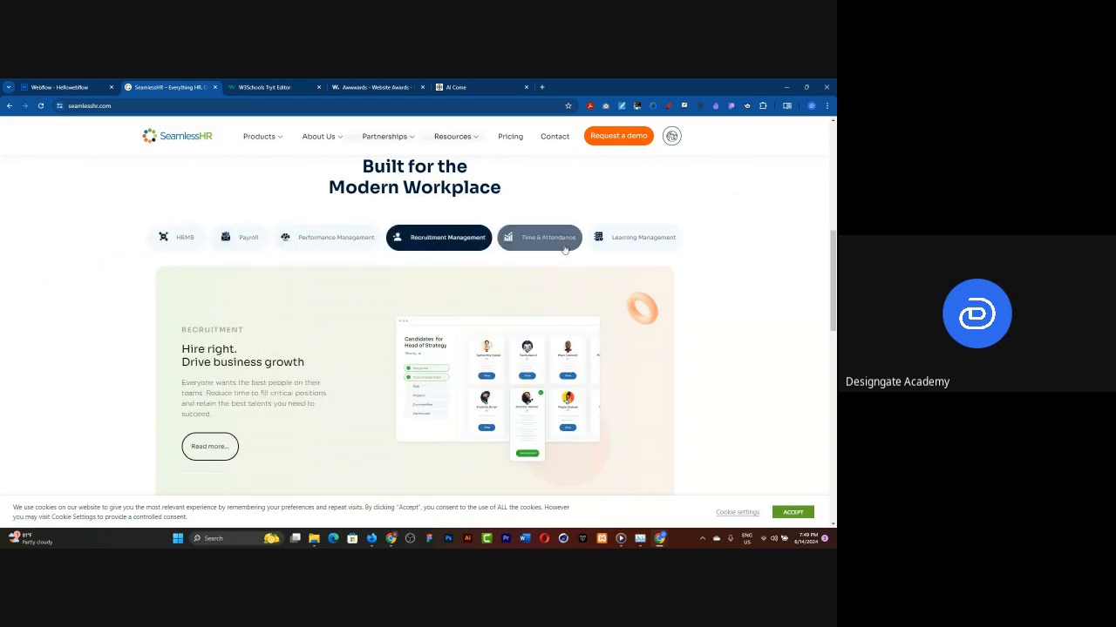
{"action": "left_click", "coordinate": [565, 248]}
{"action": "left_click", "coordinate": [666, 239]}
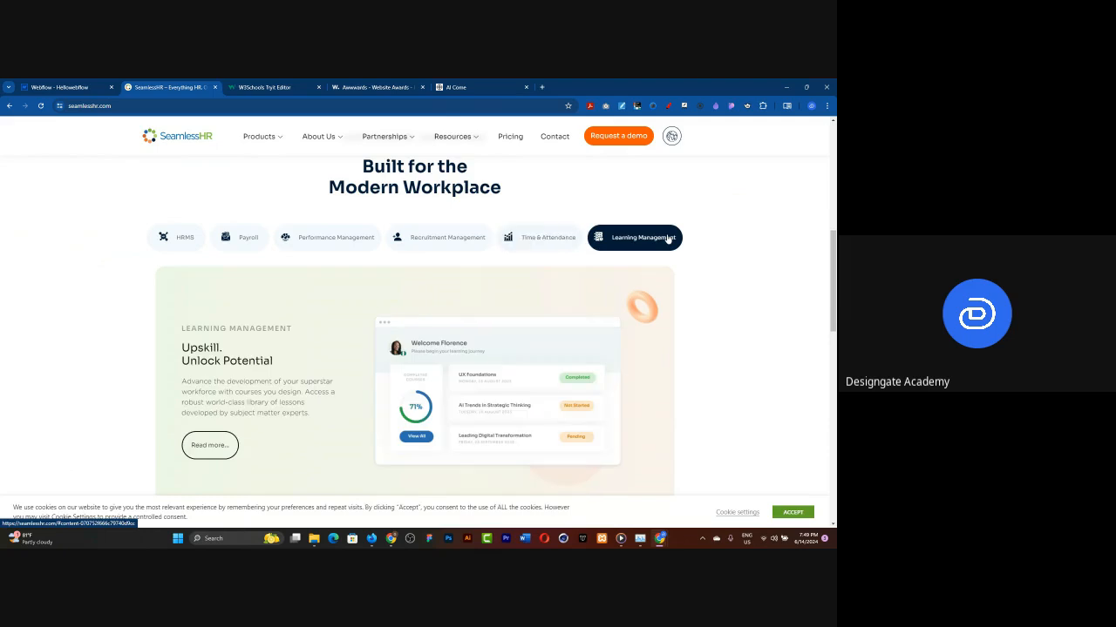
View the HRMS and Payroll contents under Built for the Modern Workplace on the SeamlessHR site.
{"action": "left_click", "coordinate": [160, 240]}
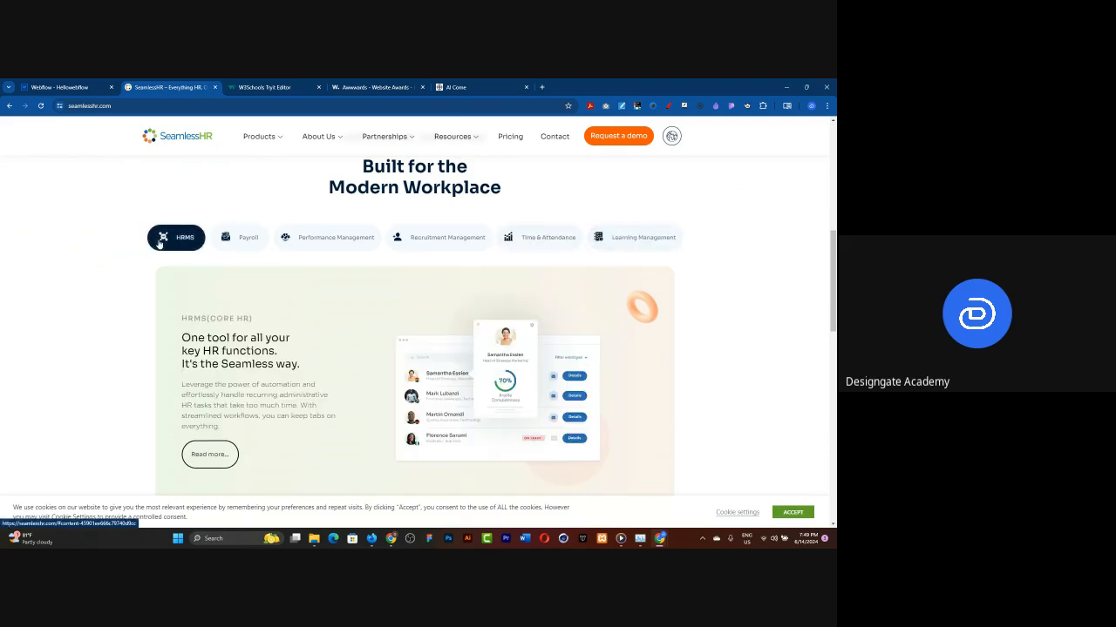
{"action": "triple_click", "coordinate": [362, 306]}
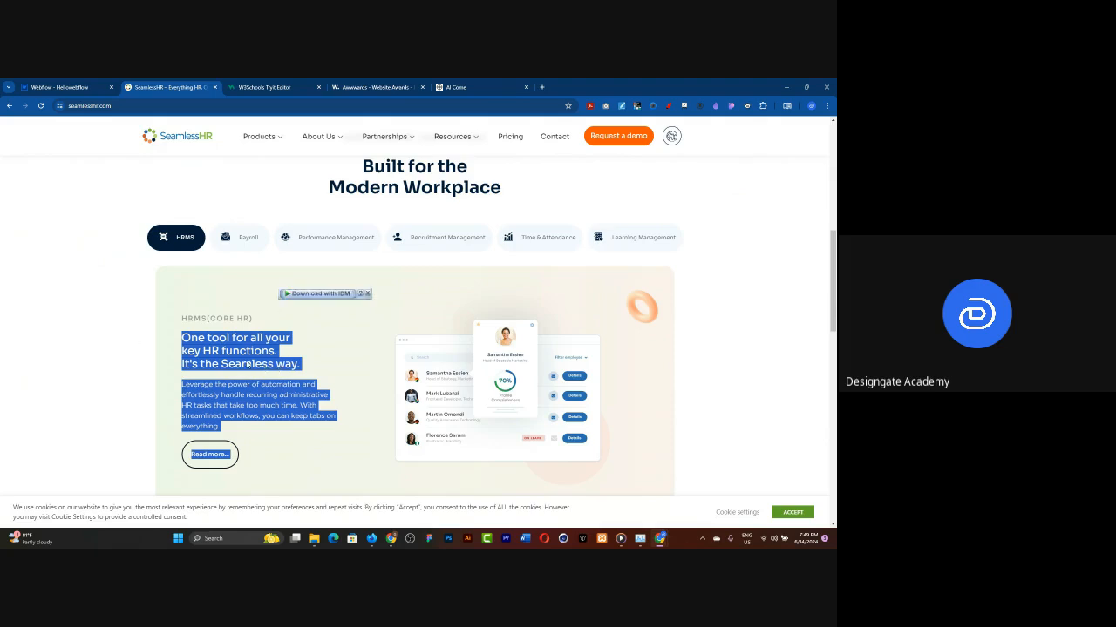
{"action": "left_click", "coordinate": [276, 368]}
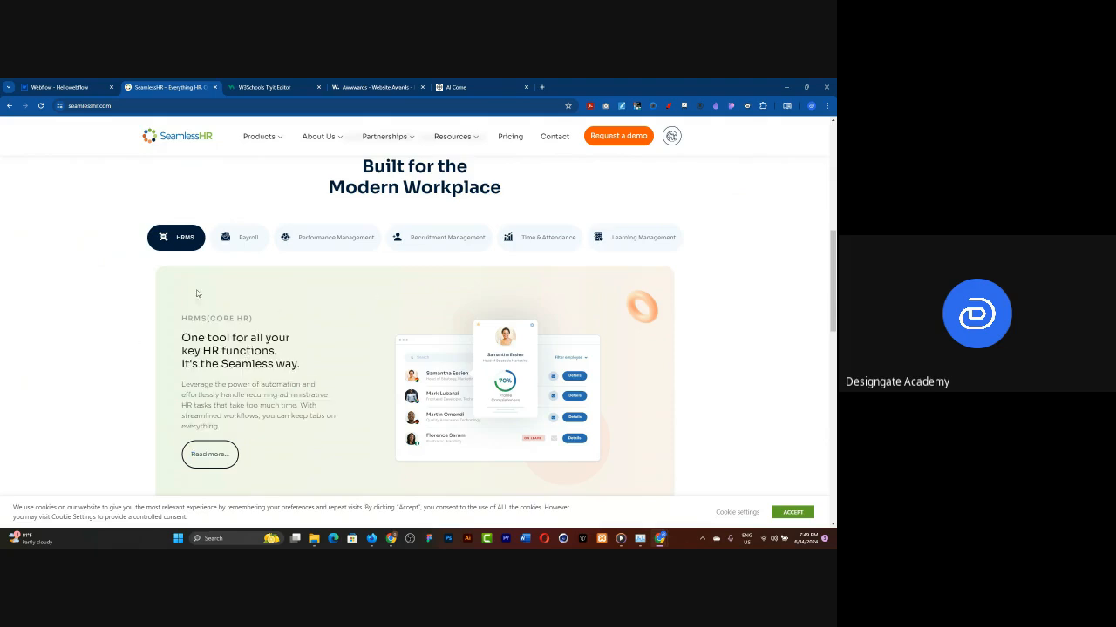
{"action": "left_click", "coordinate": [234, 246]}
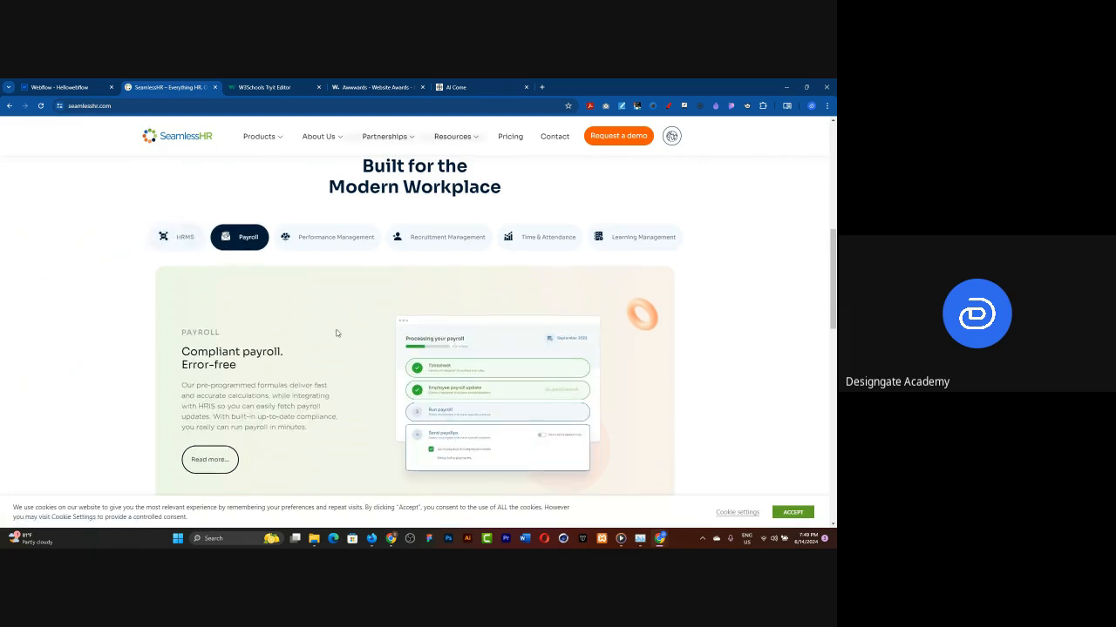
{"action": "scroll", "coordinate": [337, 333], "scroll_direction": "down", "scroll_amount": 3}
{"action": "scroll", "coordinate": [297, 261], "scroll_direction": "up", "scroll_amount": 2}
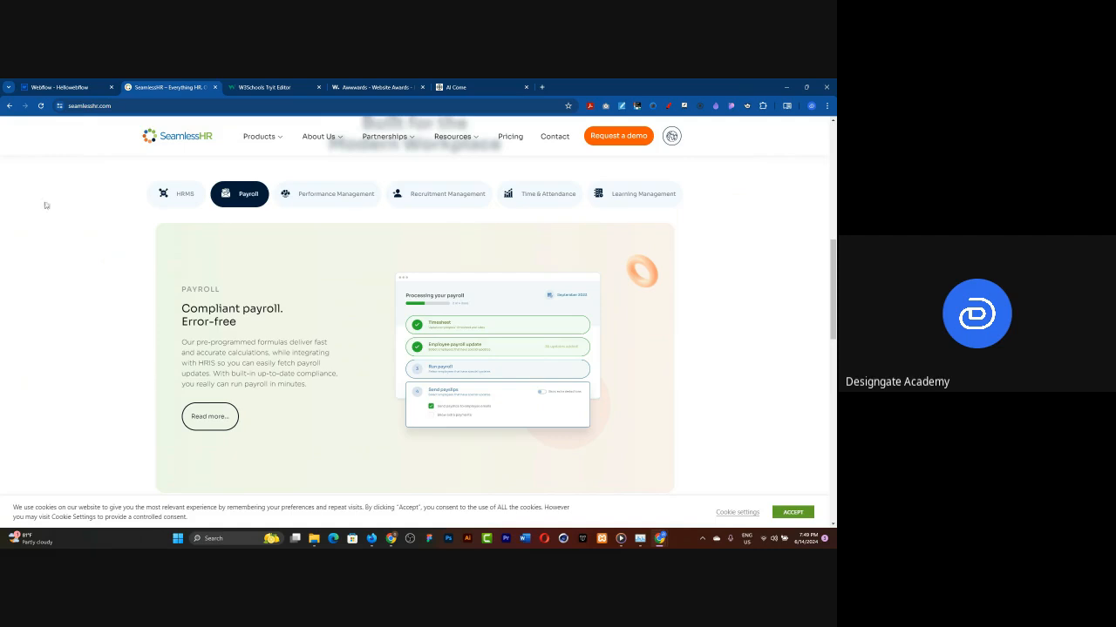
Switch to the W3Schools full-page tabs example and cycle through its News, Home, Contact and About panels again.
{"action": "left_click", "coordinate": [252, 86]}
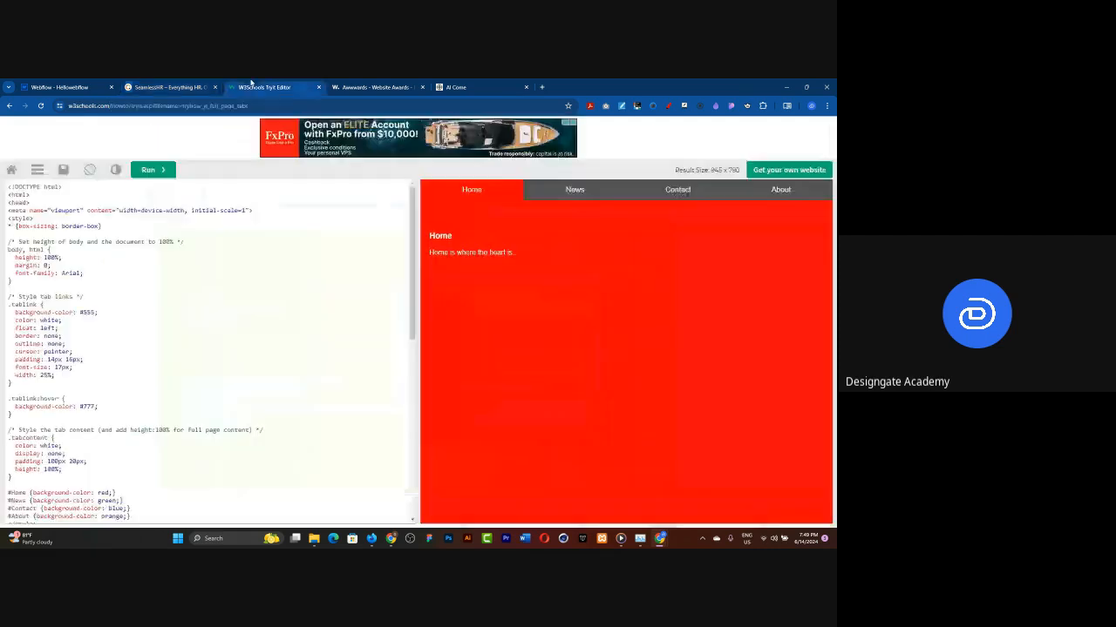
{"action": "left_click", "coordinate": [576, 190]}
{"action": "left_click", "coordinate": [509, 193]}
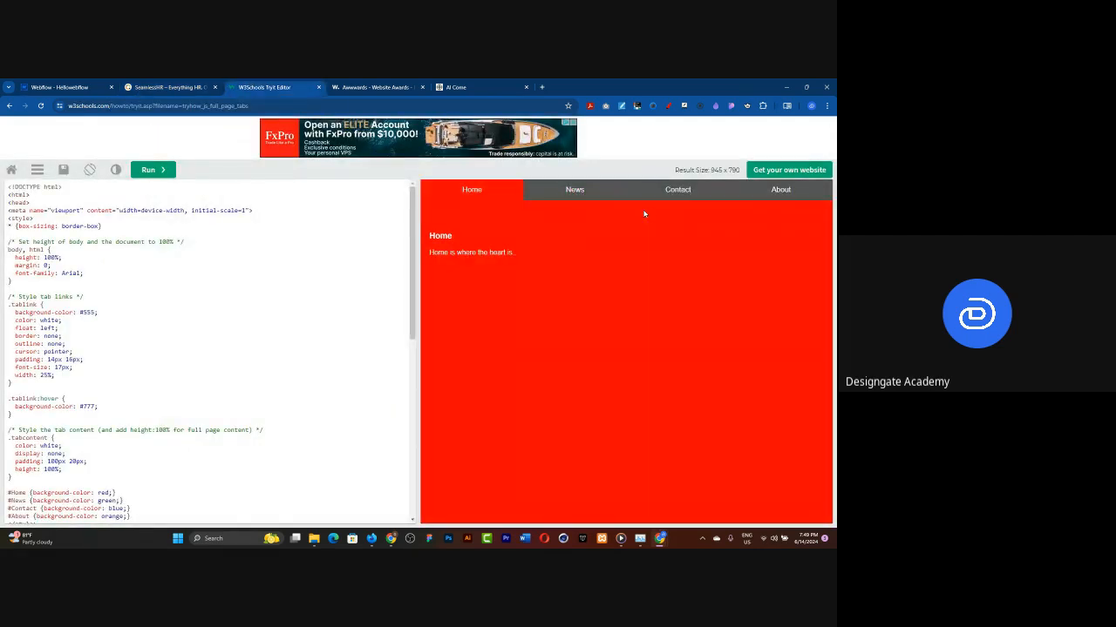
{"action": "left_click", "coordinate": [676, 190]}
{"action": "left_click", "coordinate": [745, 194]}
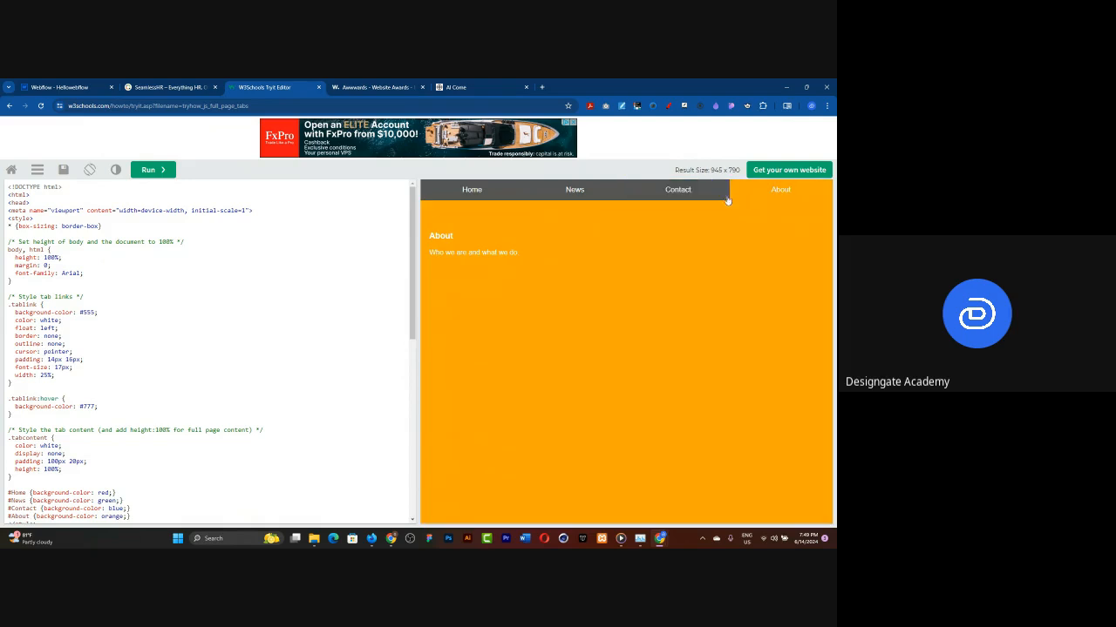
{"action": "left_click", "coordinate": [684, 189]}
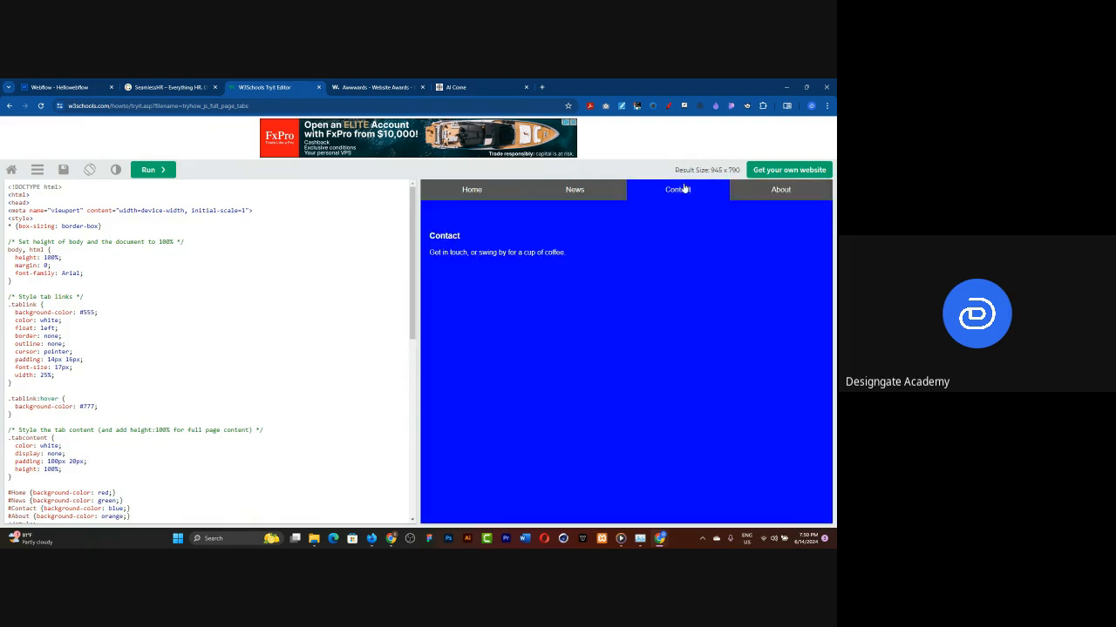
{"action": "left_click", "coordinate": [604, 196]}
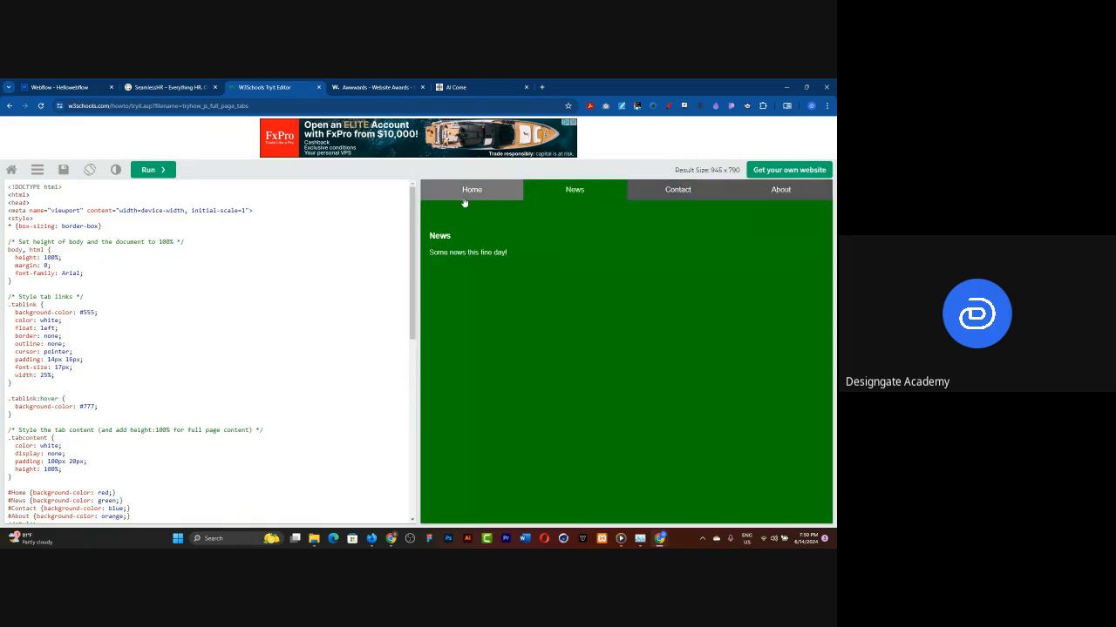
{"action": "left_click", "coordinate": [464, 202]}
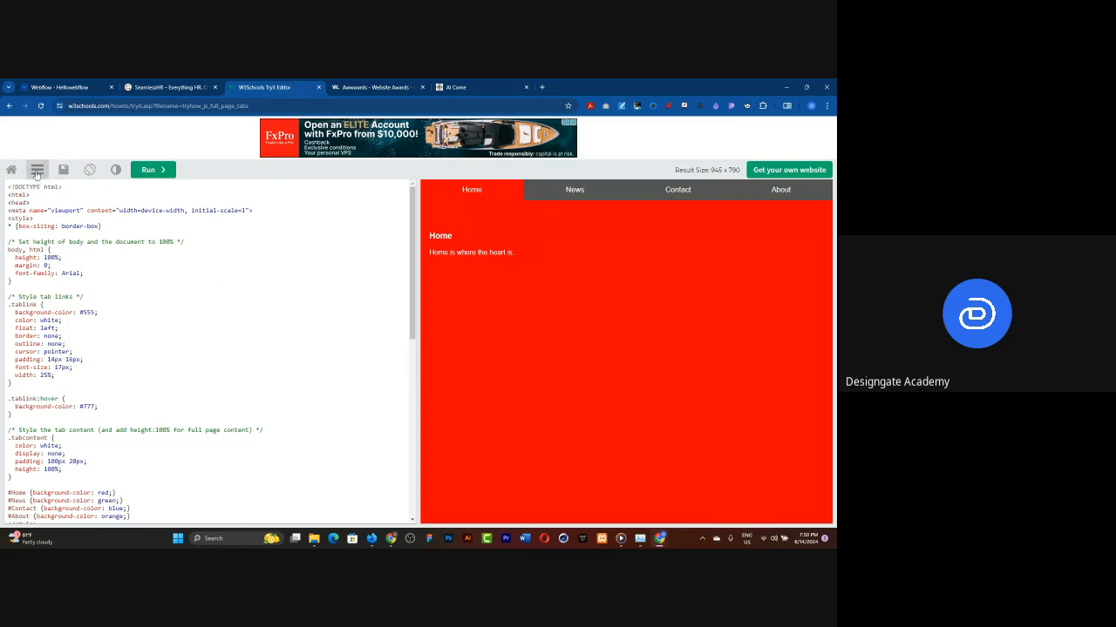
Switch to the Webflow page, add a Section at its end, and place it directly under Body after the last m-Row.
{"action": "left_click", "coordinate": [195, 88]}
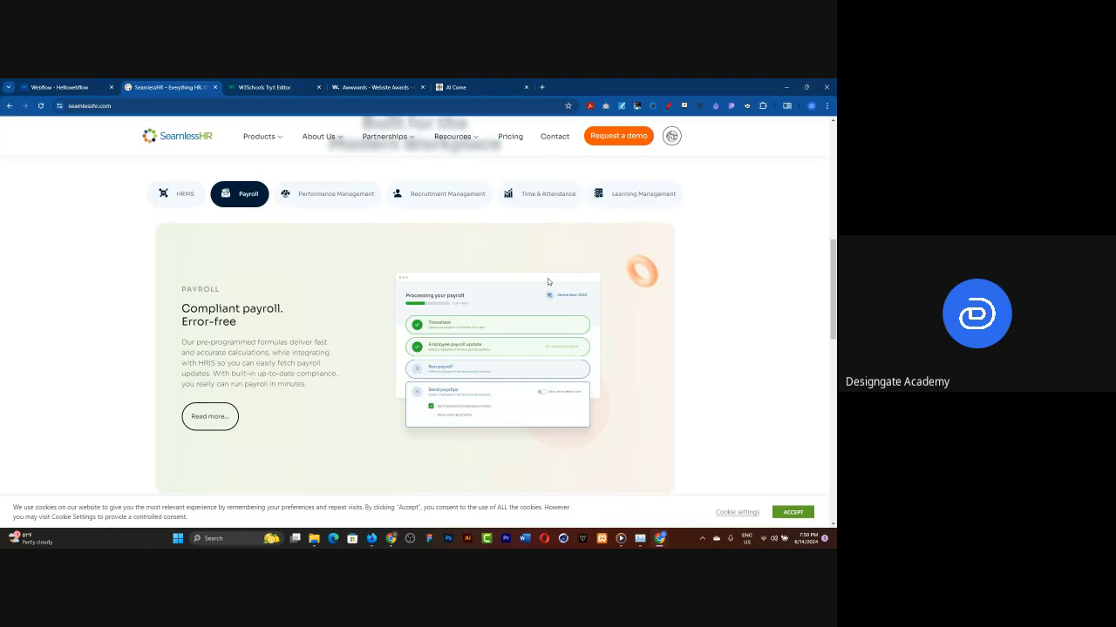
{"action": "left_click", "coordinate": [68, 88]}
{"action": "scroll", "coordinate": [234, 362], "scroll_direction": "down", "scroll_amount": 2}
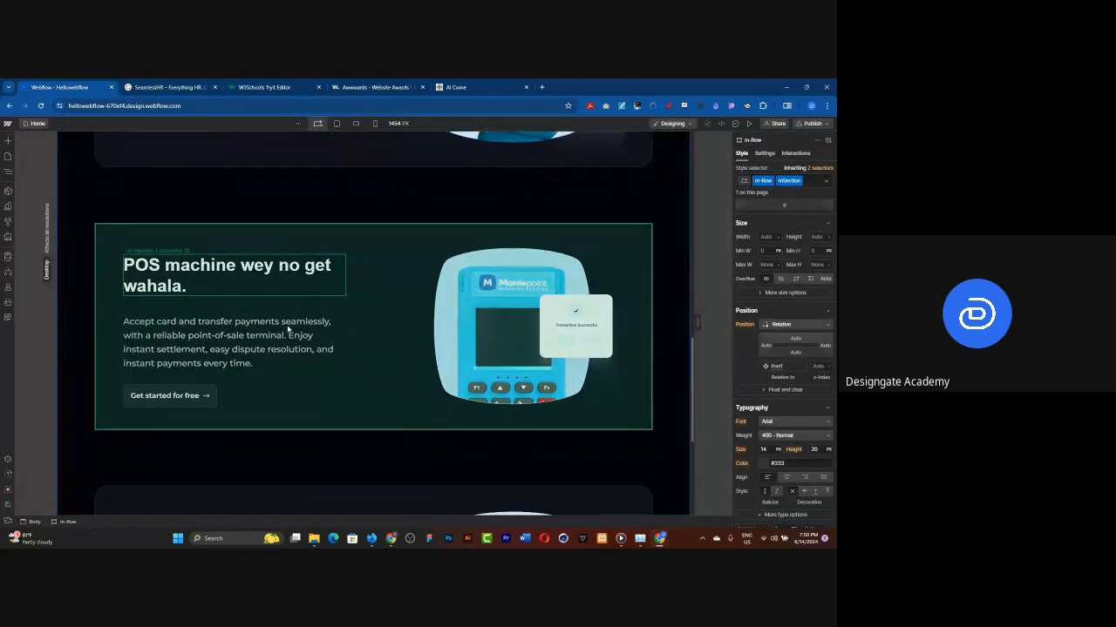
{"action": "scroll", "coordinate": [233, 362], "scroll_direction": "down", "scroll_amount": 5}
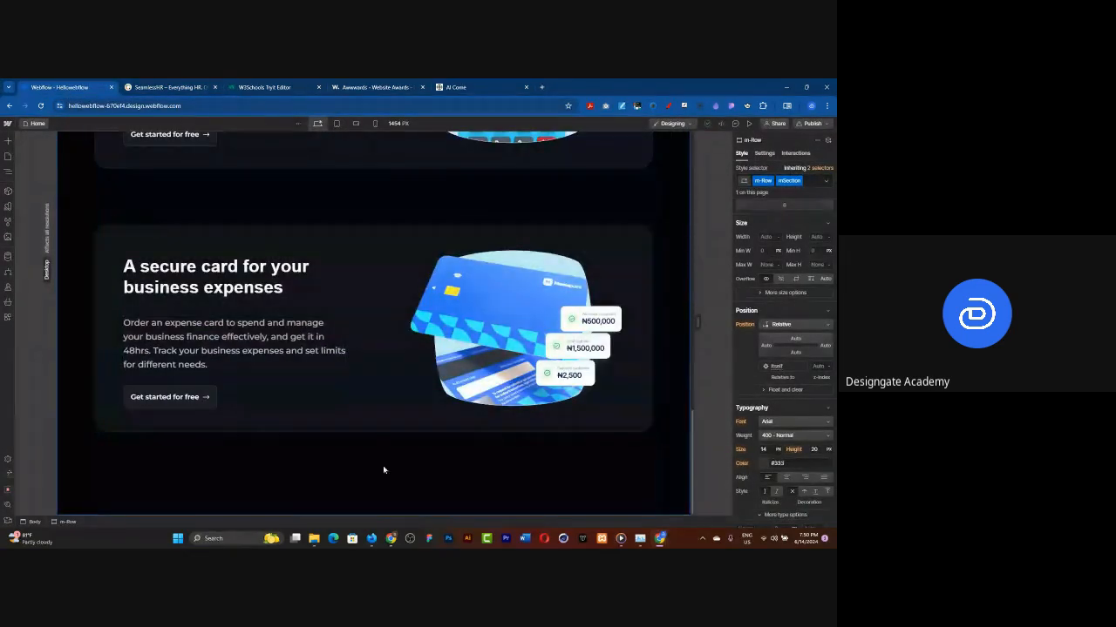
{"action": "left_click", "coordinate": [9, 142]}
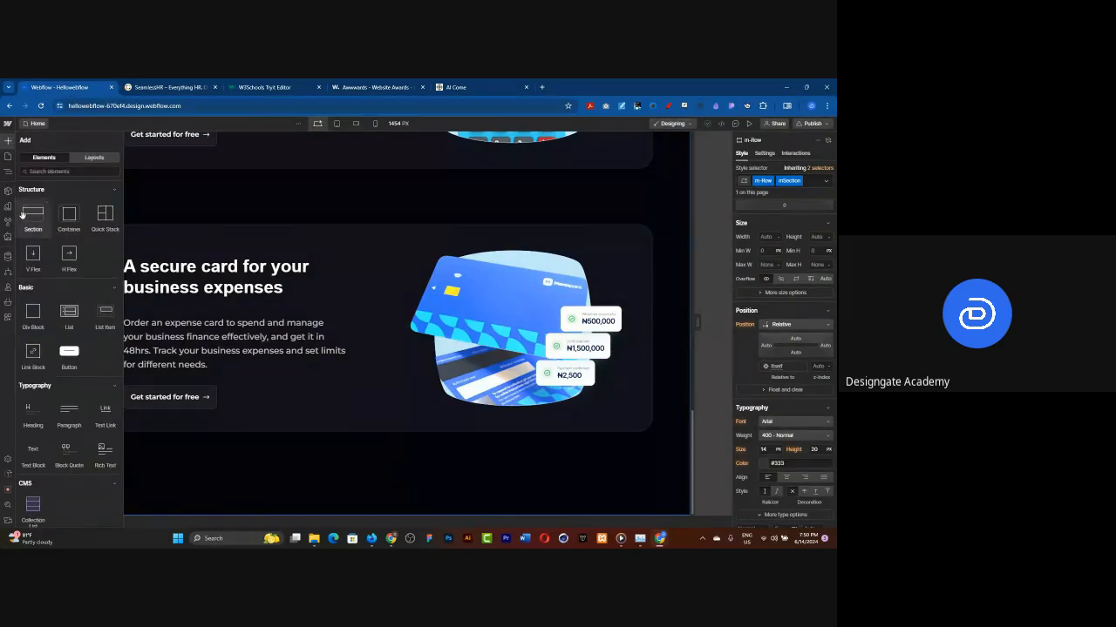
{"action": "left_click", "coordinate": [26, 213]}
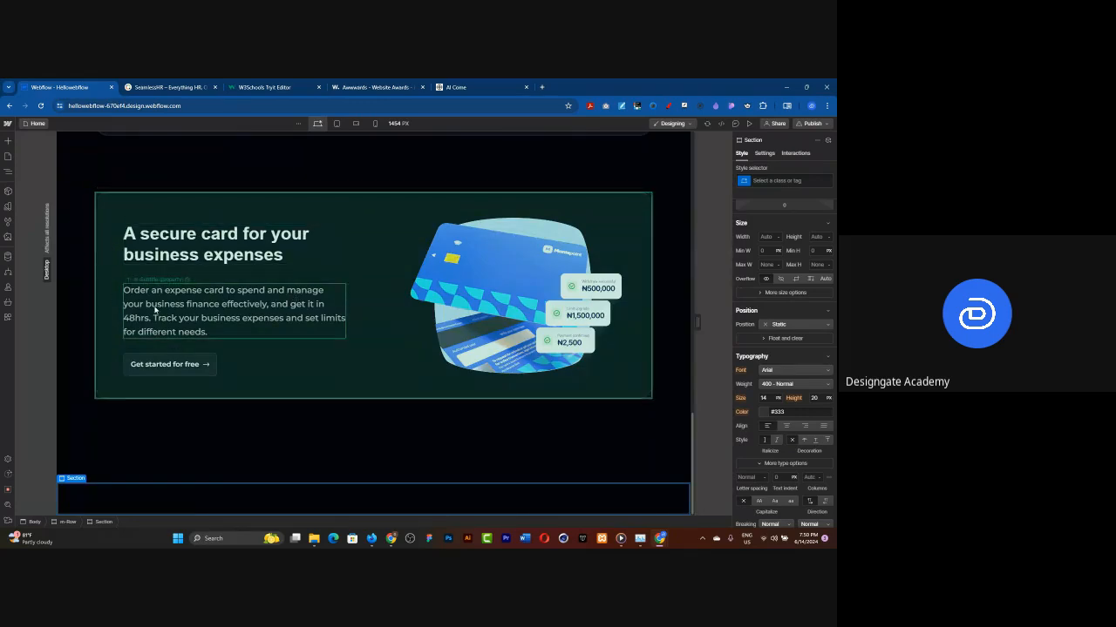
{"action": "left_click", "coordinate": [8, 172]}
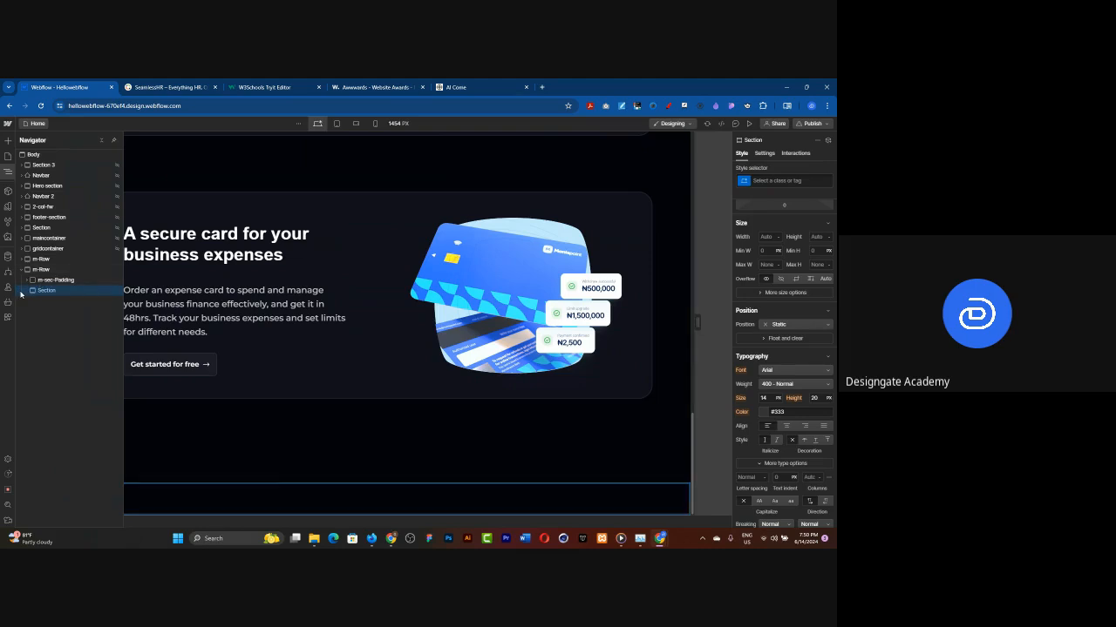
{"action": "left_click_drag", "start_coordinate": [67, 293], "coordinate": [32, 279]}
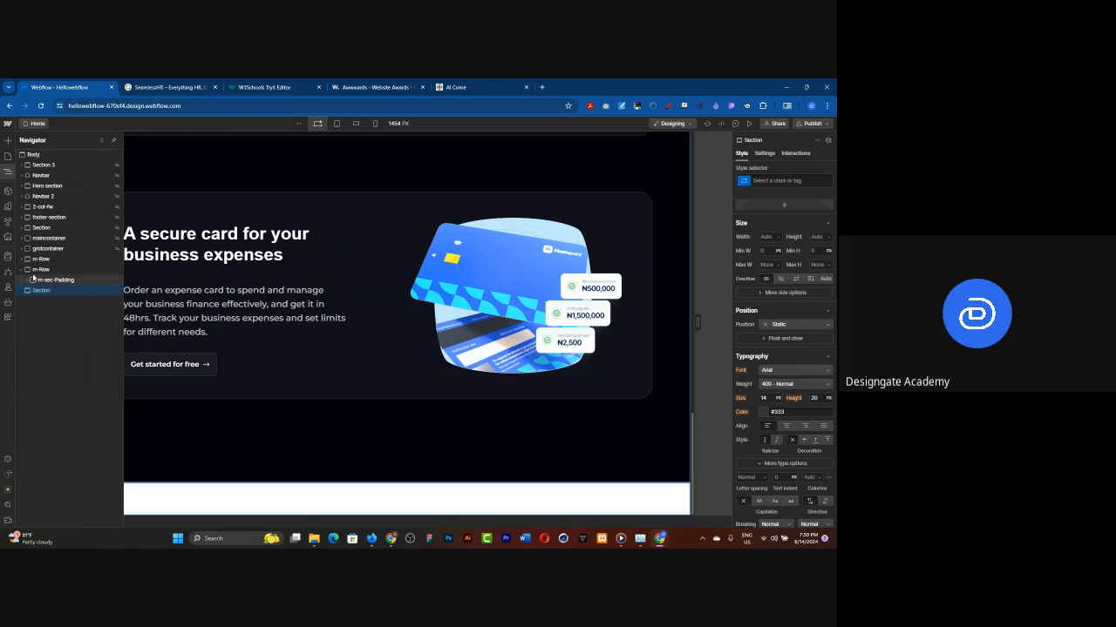
Expand the m-Row above the new section down through m-sec-Padding, m-Container and m-ContentContainer to examine its nesting.
{"action": "left_click", "coordinate": [39, 272]}
{"action": "left_click", "coordinate": [32, 280]}
{"action": "left_click", "coordinate": [35, 291]}
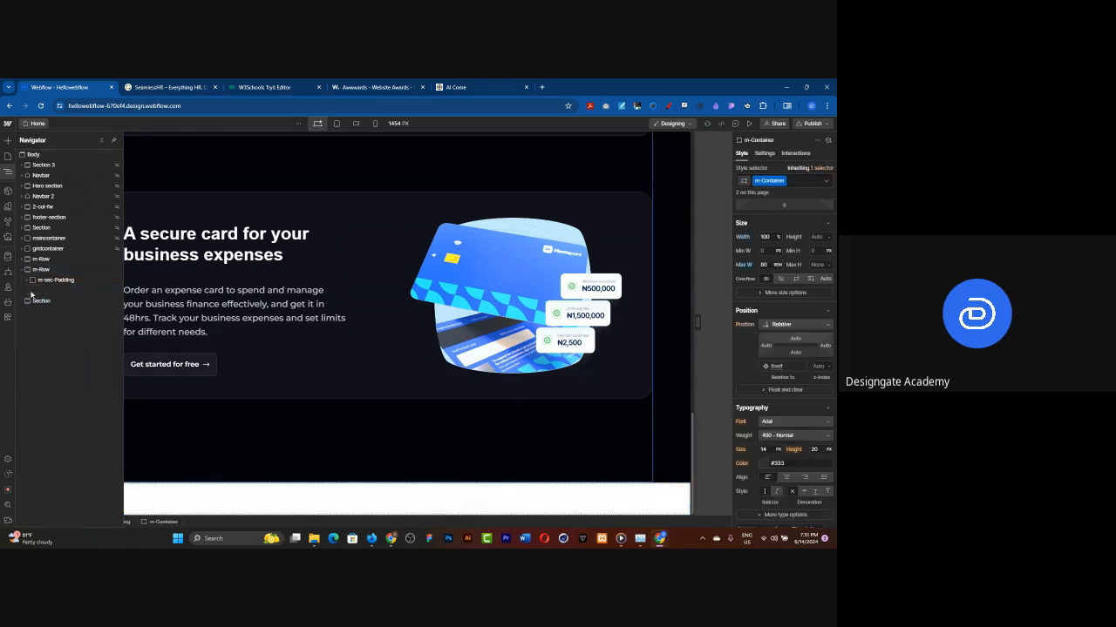
{"action": "left_click", "coordinate": [29, 281]}
{"action": "left_click", "coordinate": [29, 282]}
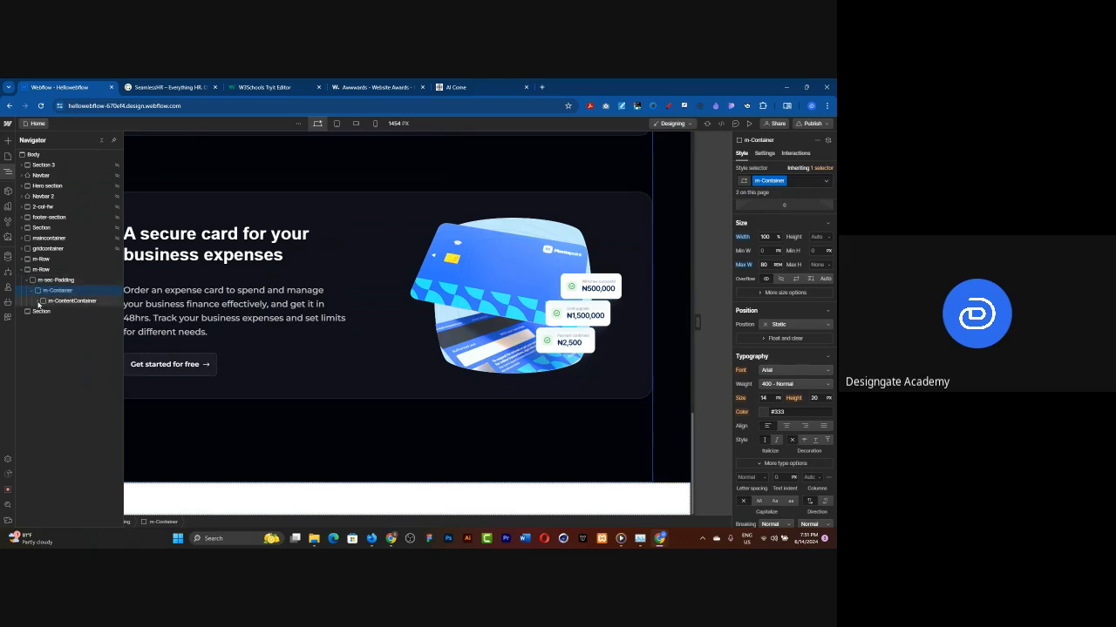
{"action": "left_click", "coordinate": [39, 301]}
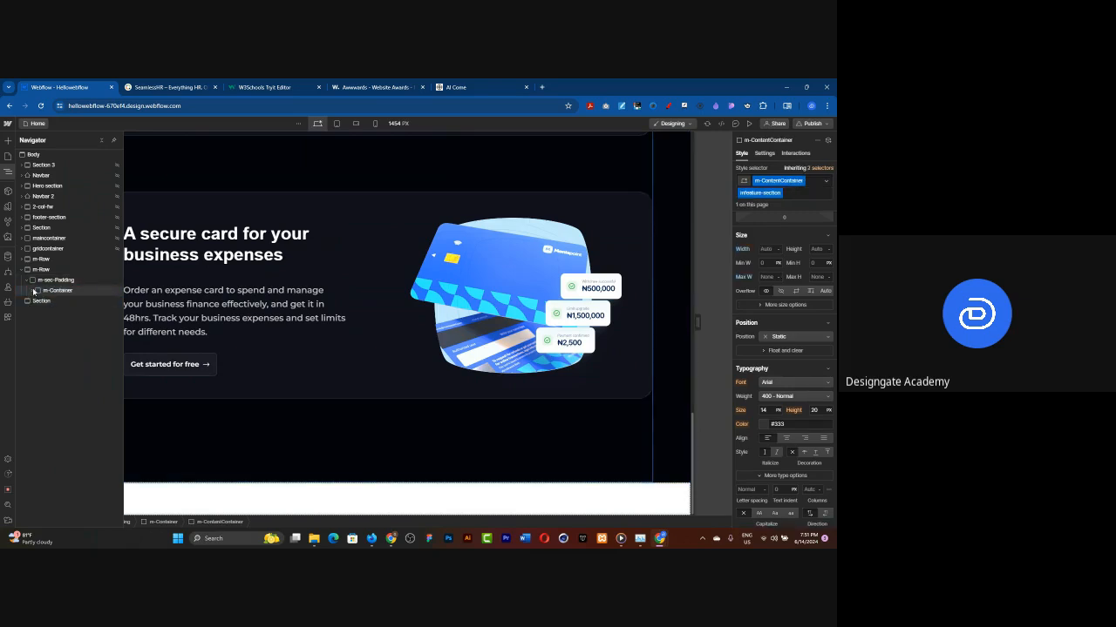
{"action": "left_click", "coordinate": [40, 302]}
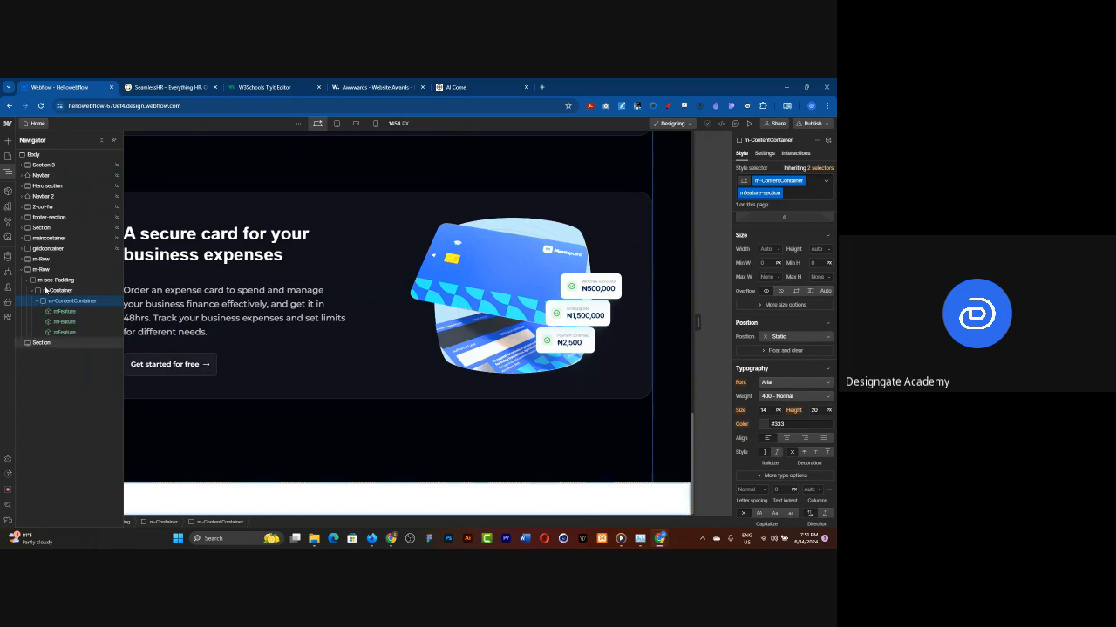
Apply the existing m-Row class to the new Section at the end of the page.
{"action": "left_click", "coordinate": [43, 343]}
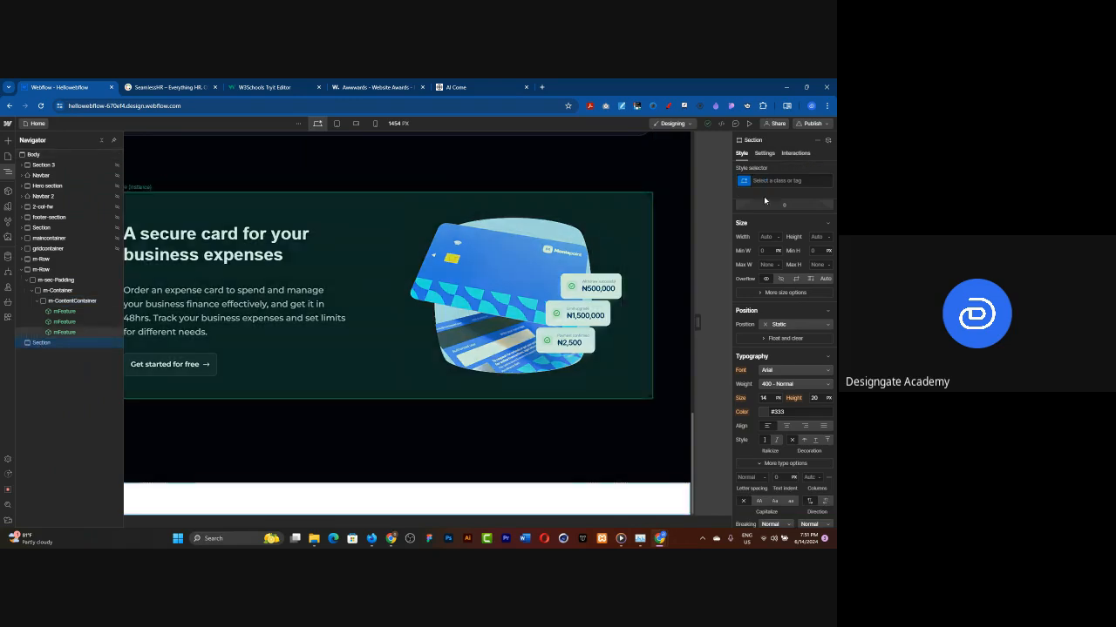
{"action": "left_click", "coordinate": [766, 181]}
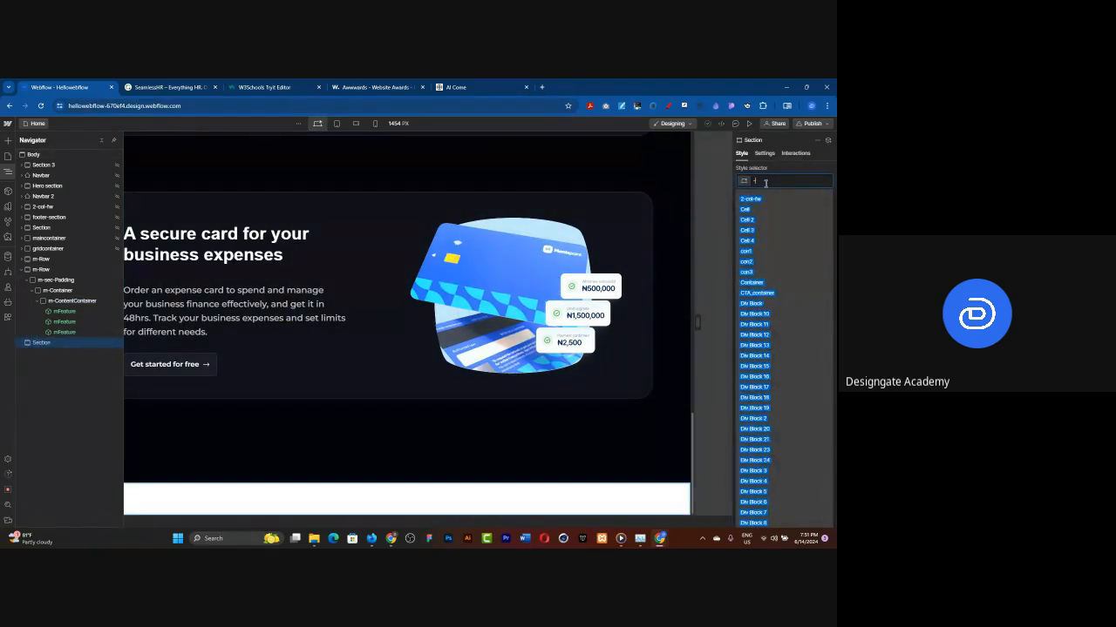
{"action": "type", "text": "m"}
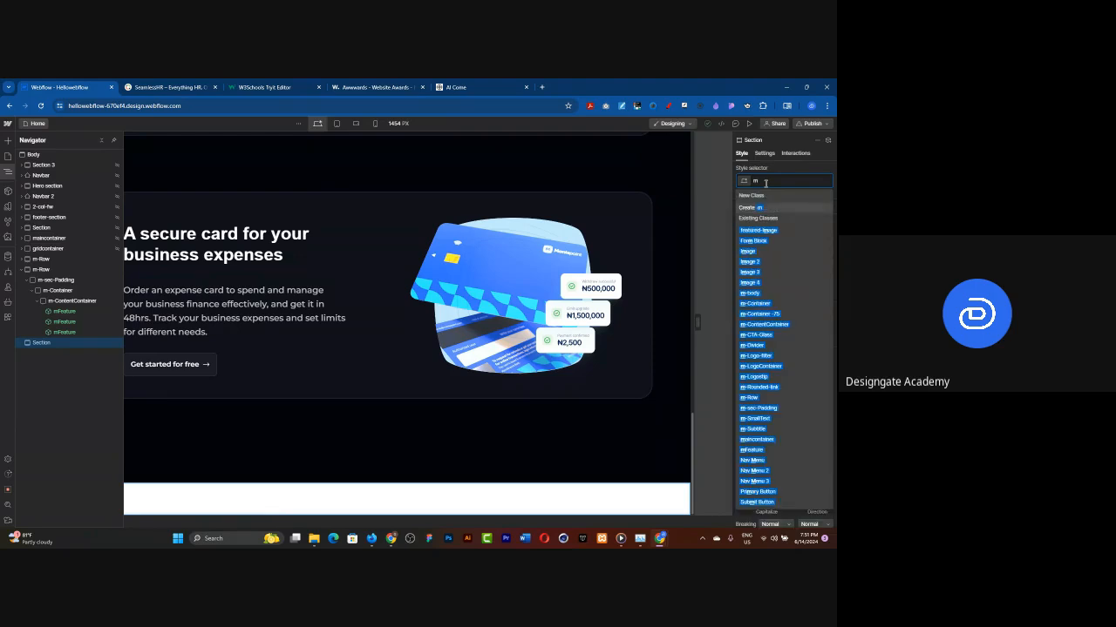
{"action": "type", "text": "-row"}
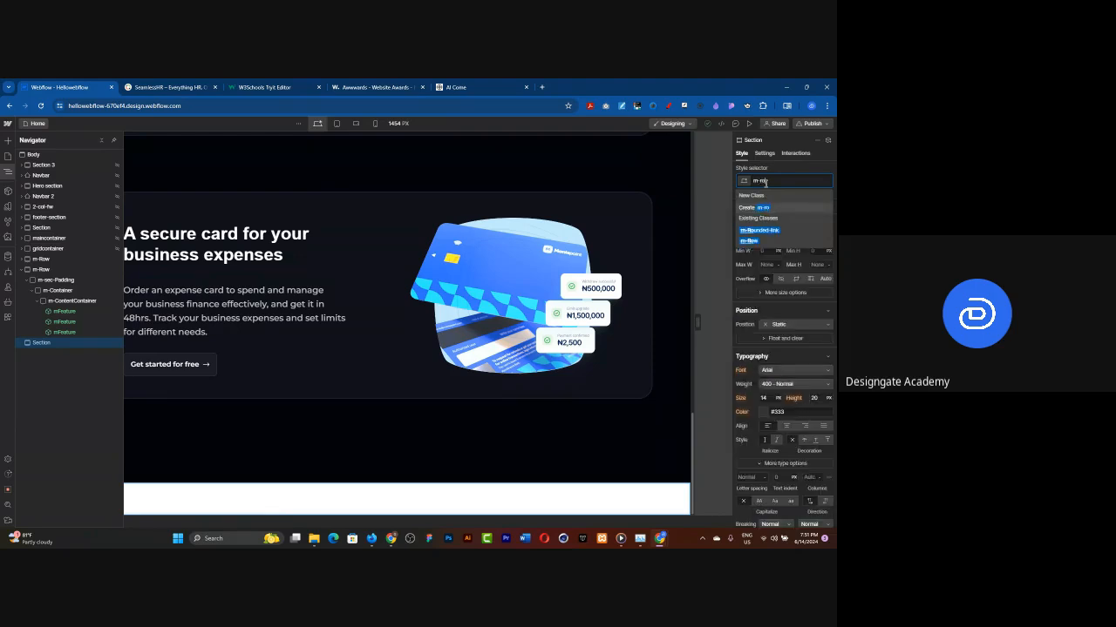
{"action": "key", "text": "BackSpace"}
{"action": "key", "text": "BackSpace"}
{"action": "key", "text": "BackSpace"}
{"action": "key", "text": "BackSpace"}
{"action": "key", "text": "BackSpace"}
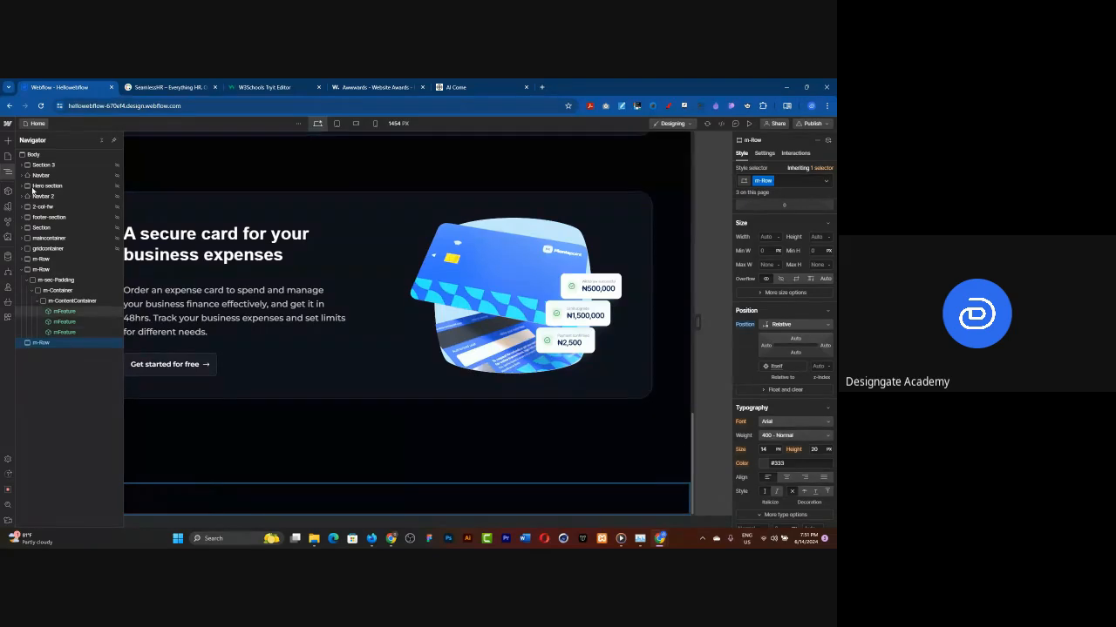
Nest three Div Blocks one inside another within the new m-Row section, and select that section in the page structure.
{"action": "key", "text": "a"}
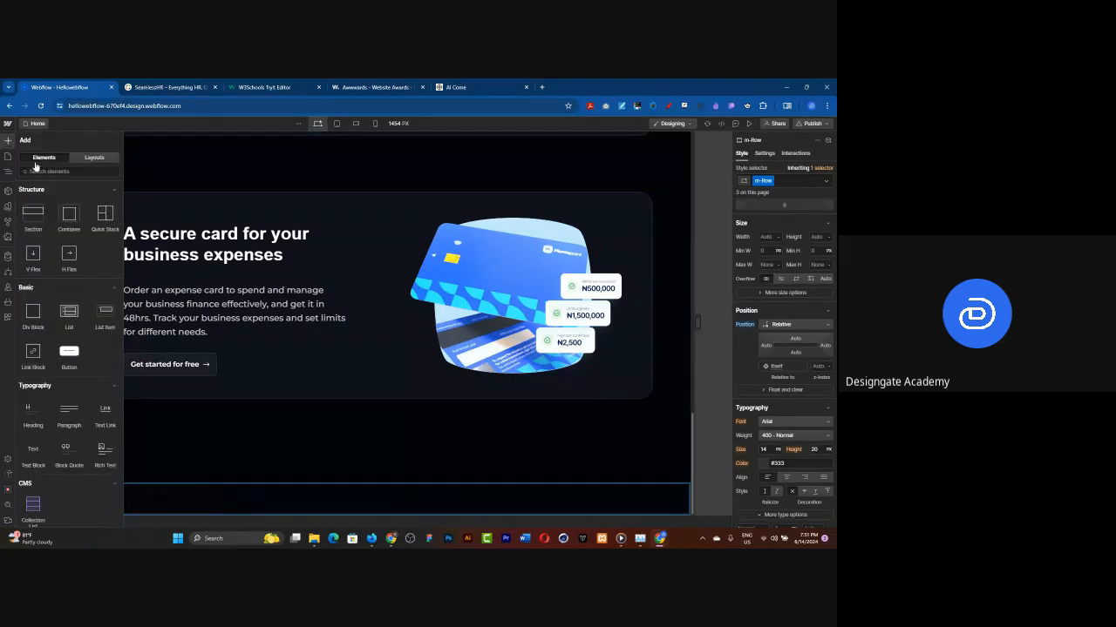
{"action": "left_click", "coordinate": [38, 324]}
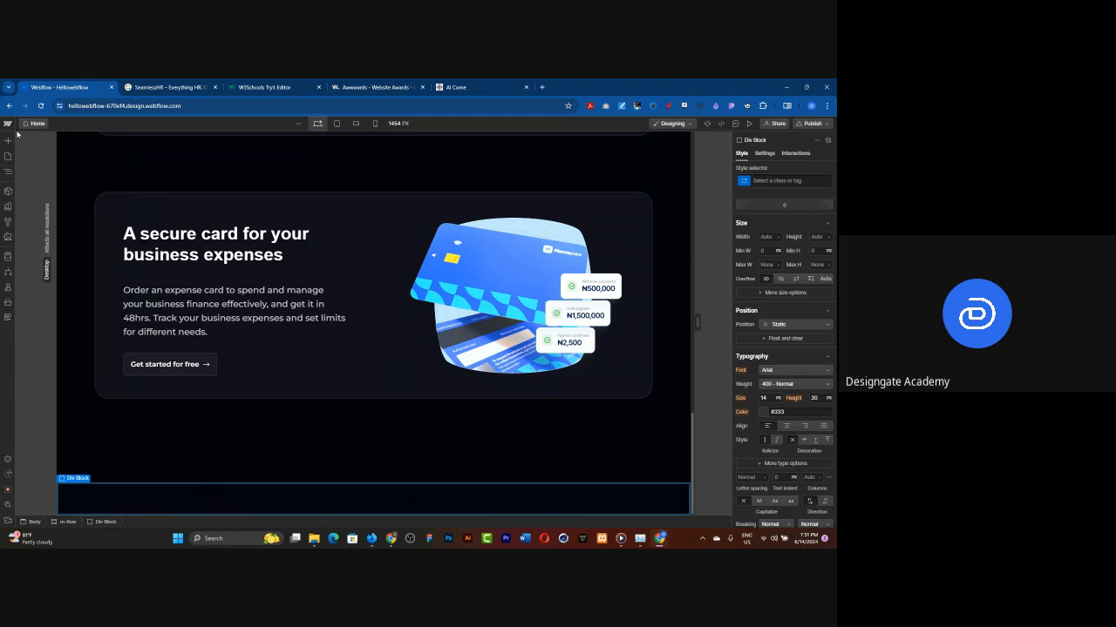
{"action": "key", "text": "a"}
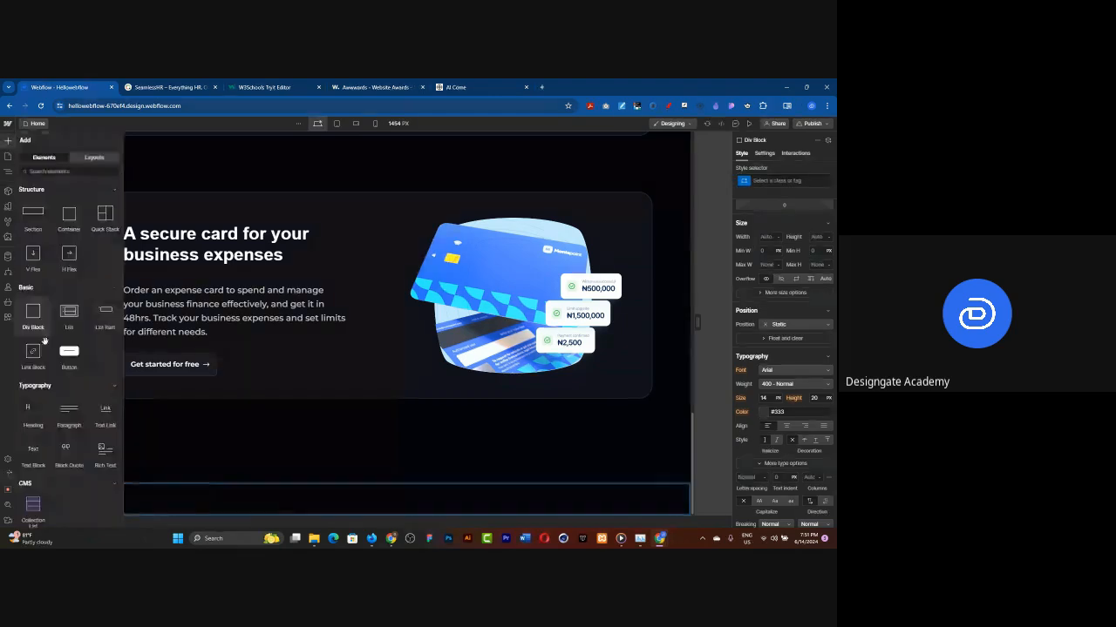
{"action": "key", "text": "a"}
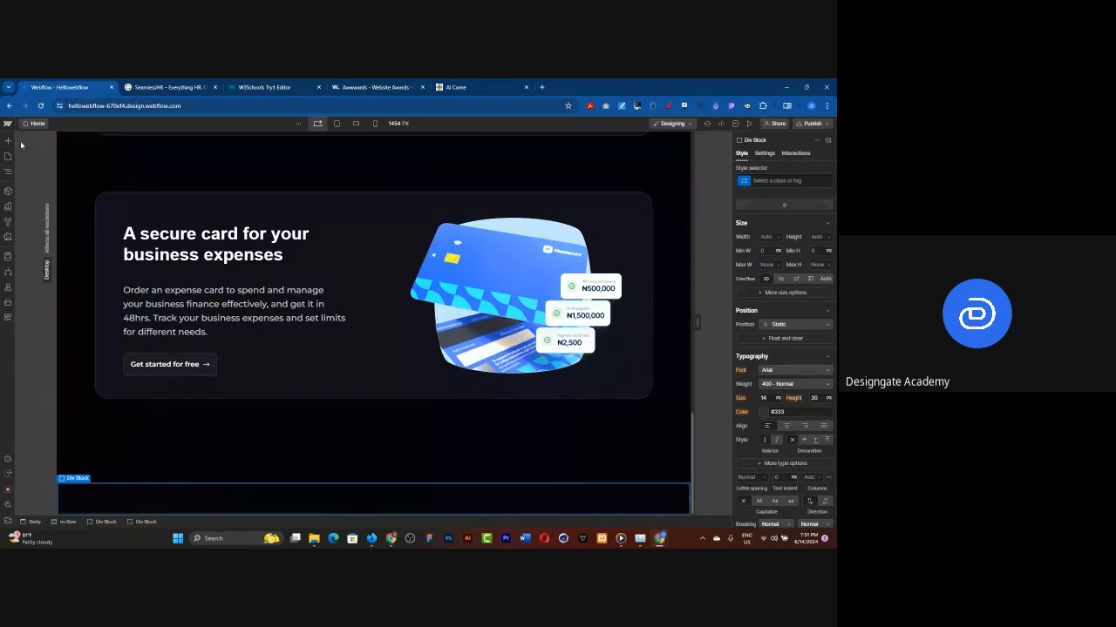
{"action": "left_click", "coordinate": [8, 141]}
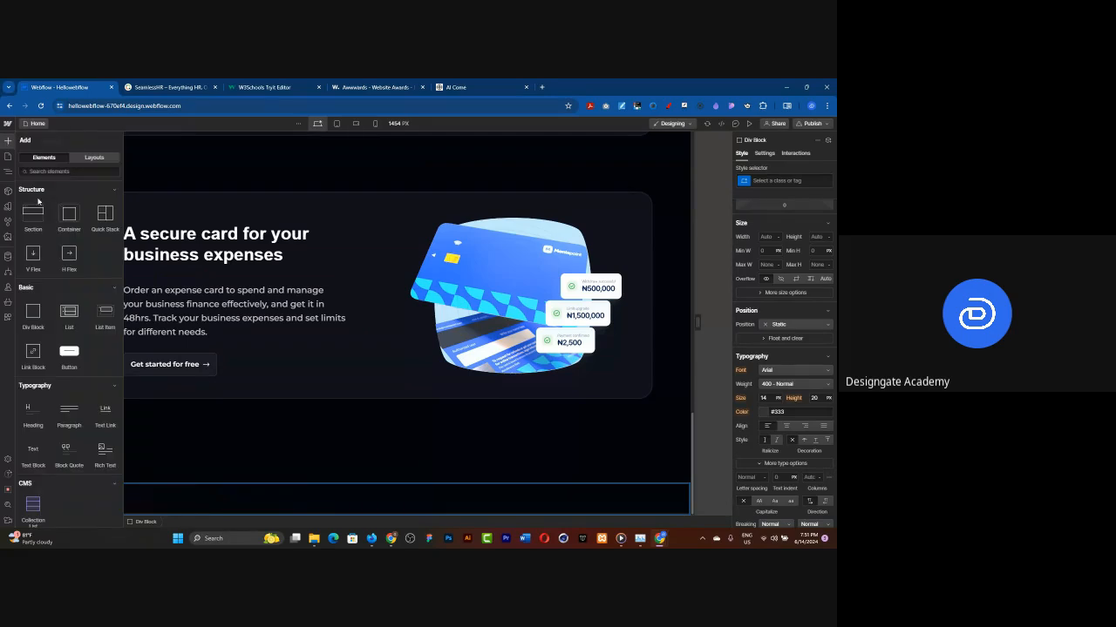
{"action": "left_click", "coordinate": [34, 322]}
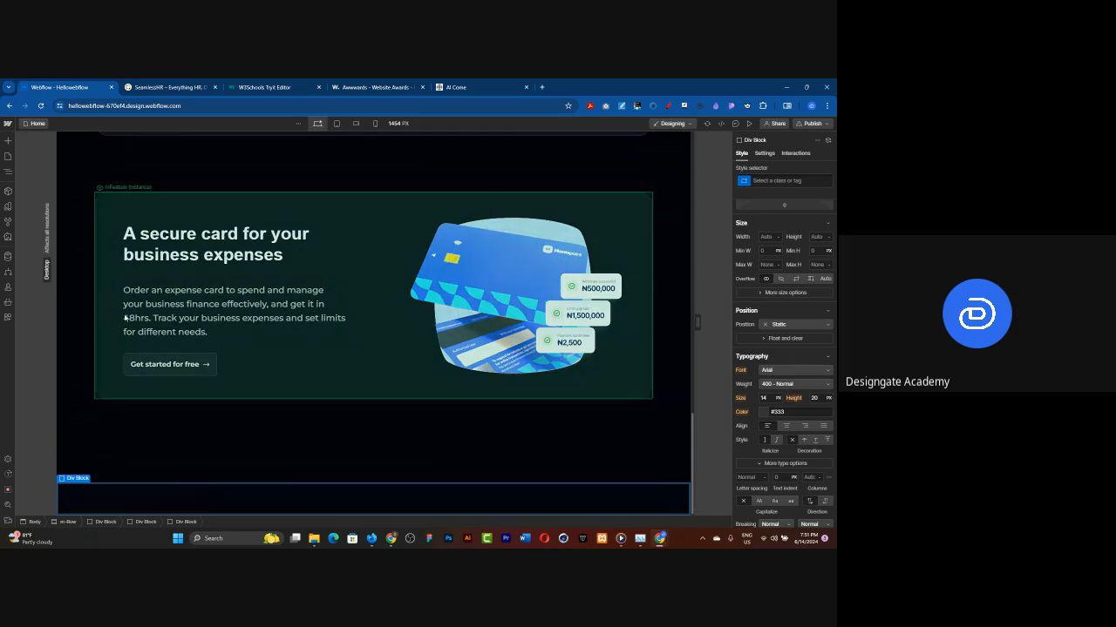
{"action": "left_click", "coordinate": [8, 171]}
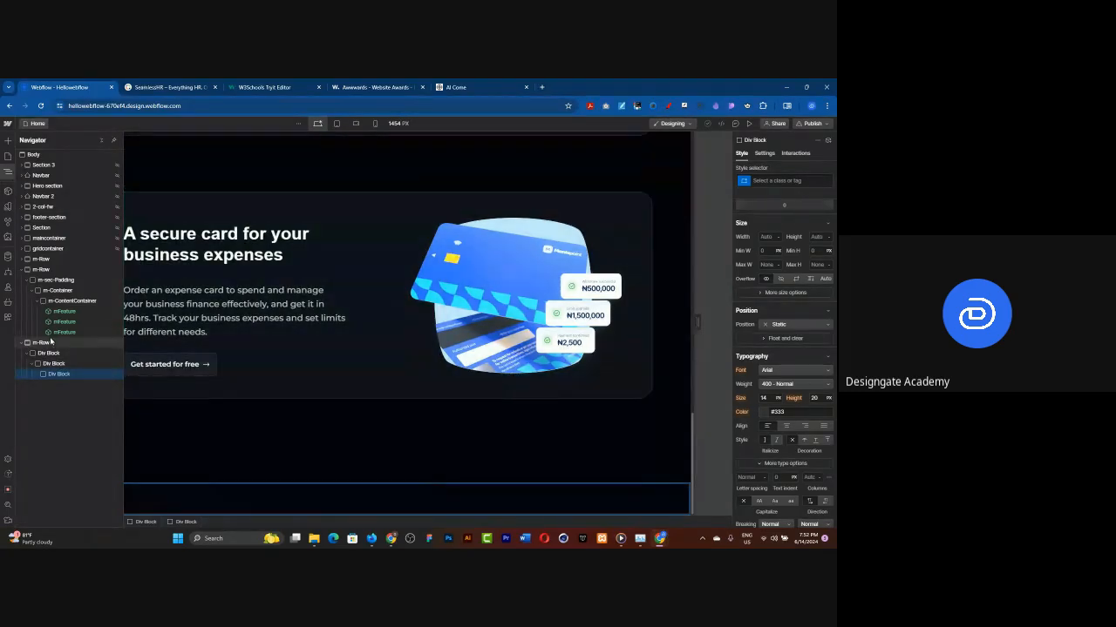
{"action": "left_click", "coordinate": [42, 342]}
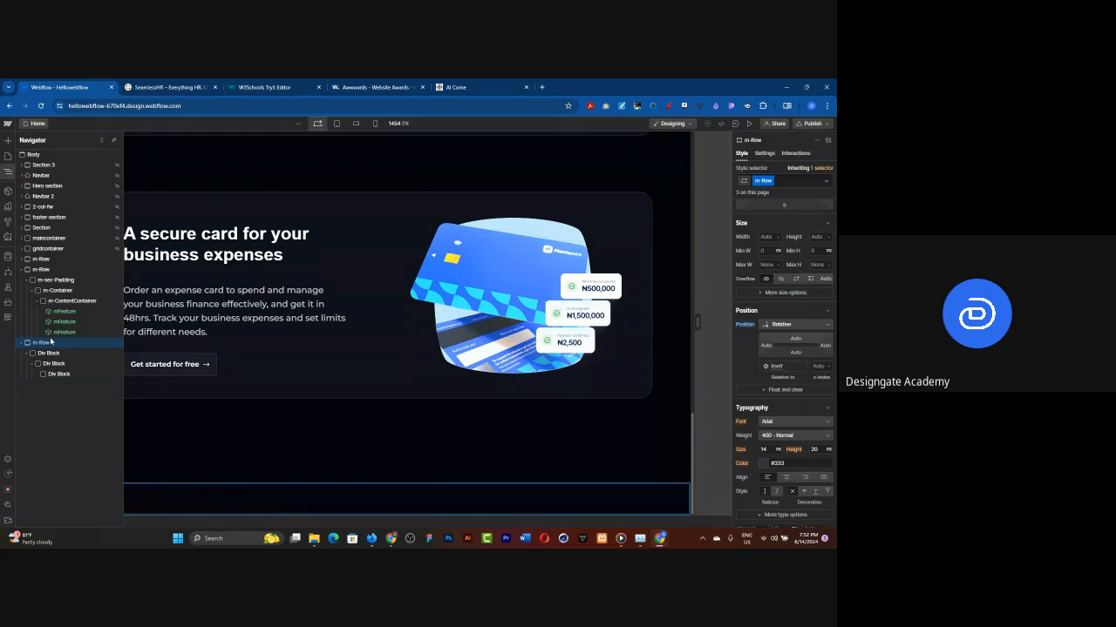
Apply the existing m-sec-Padding class to the outermost Div Block inside the new m-Row section.
{"action": "left_click", "coordinate": [60, 362]}
{"action": "left_click", "coordinate": [59, 353]}
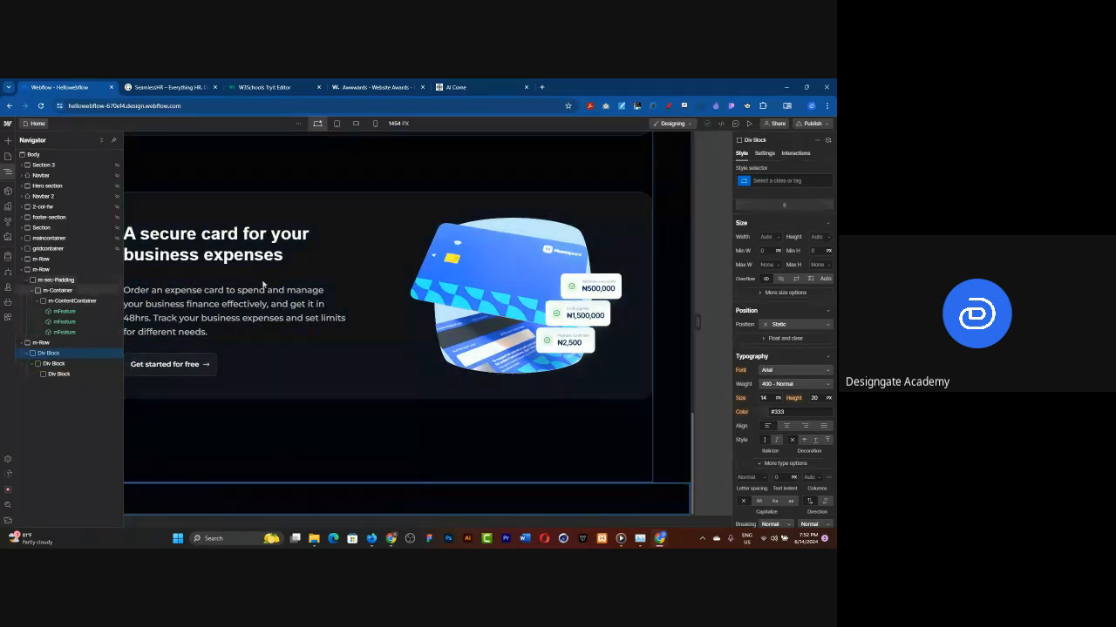
{"action": "left_click", "coordinate": [780, 181]}
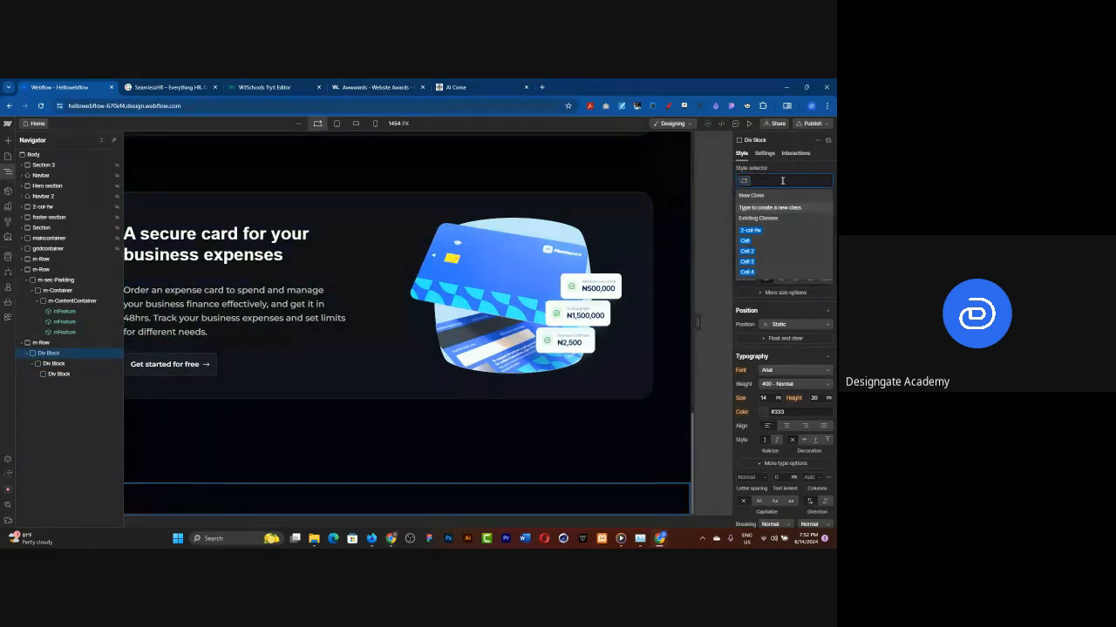
{"action": "type", "text": "m-sec"}
{"action": "left_click", "coordinate": [754, 230]}
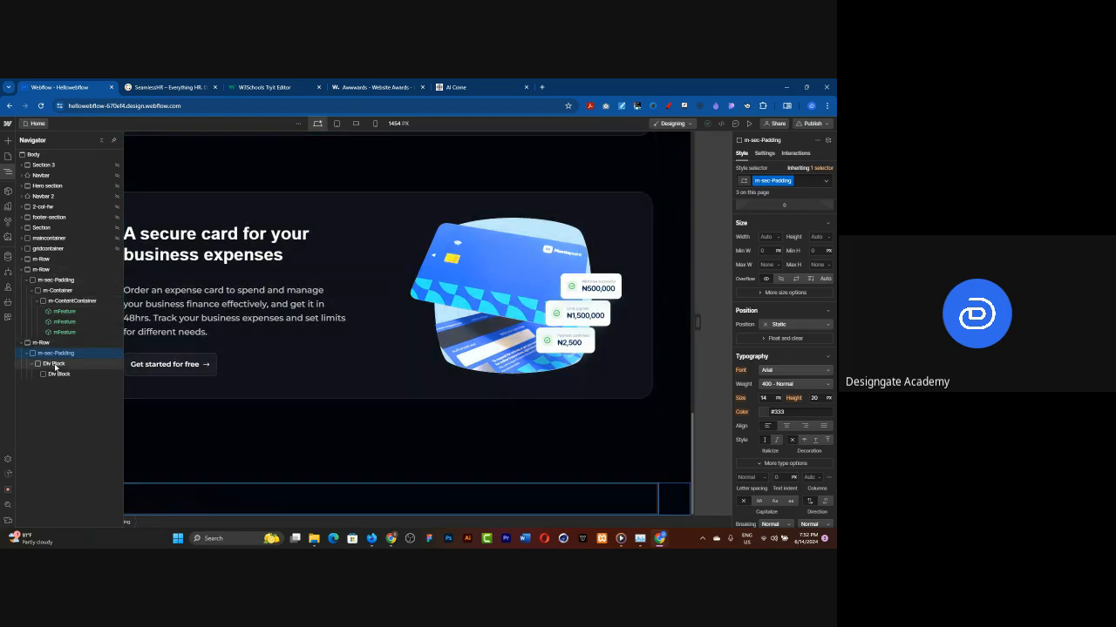
Apply the existing m-Container class to the Div Block nested directly inside the new m-sec-Padding block.
{"action": "left_click", "coordinate": [55, 364]}
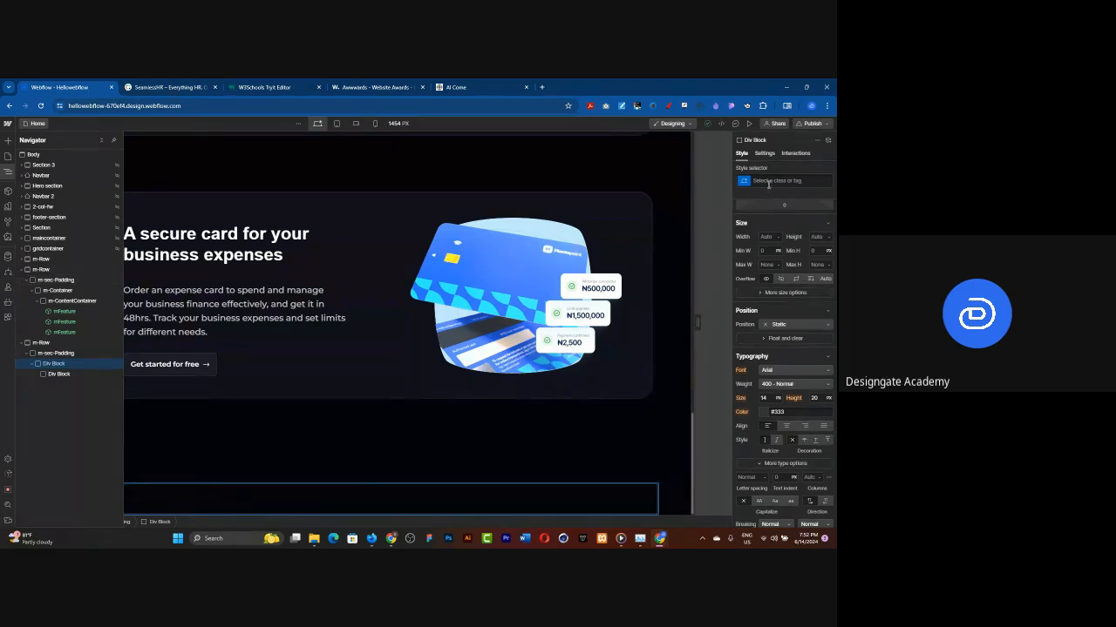
{"action": "left_click", "coordinate": [768, 182]}
{"action": "type", "text": "m-co"}
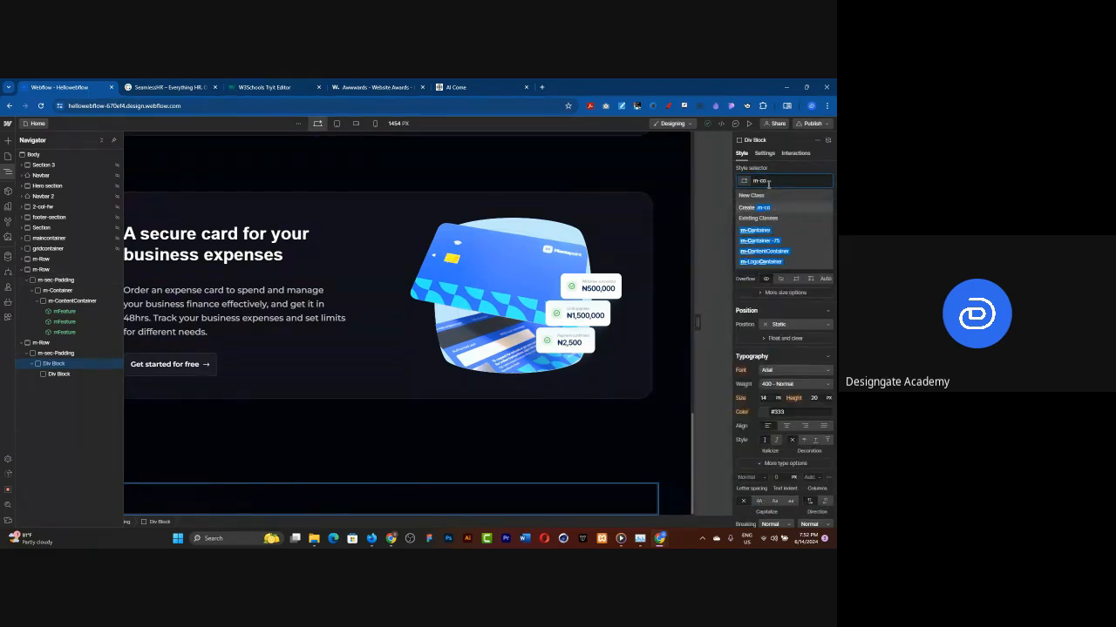
{"action": "left_click", "coordinate": [754, 231]}
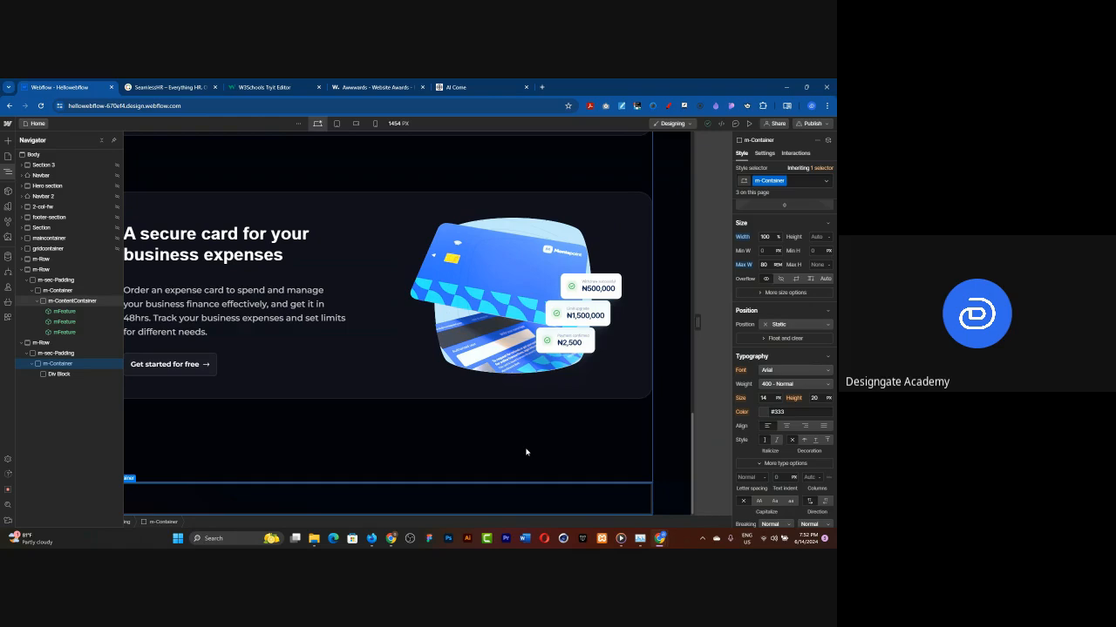
Apply the existing m-ContentContainer class to the innermost Div Block of the new section.
{"action": "left_click", "coordinate": [55, 374]}
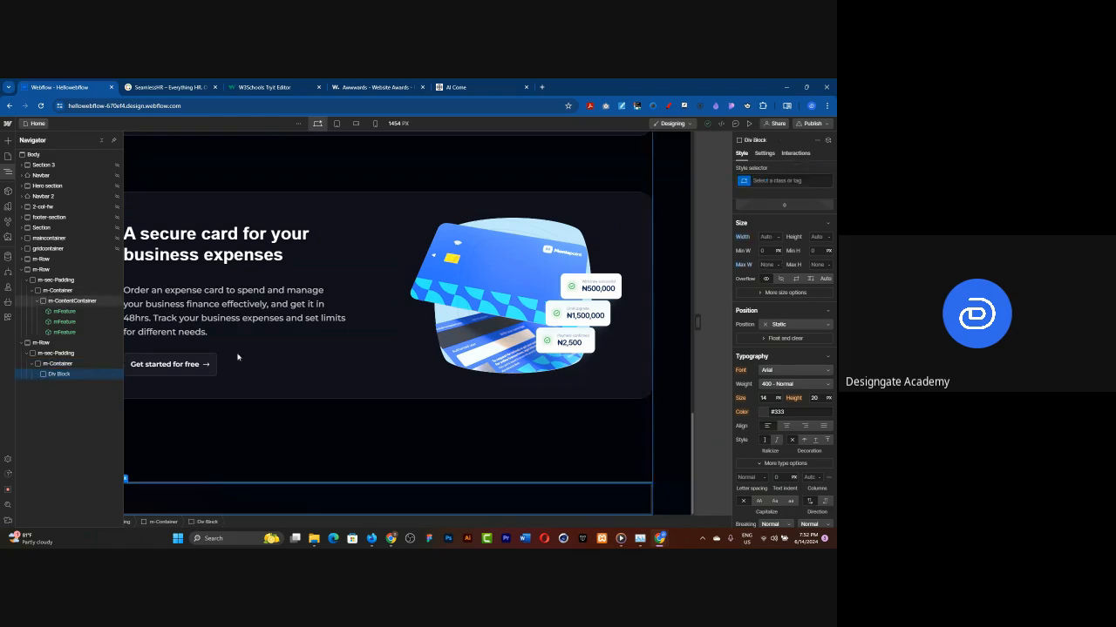
{"action": "left_click", "coordinate": [770, 181]}
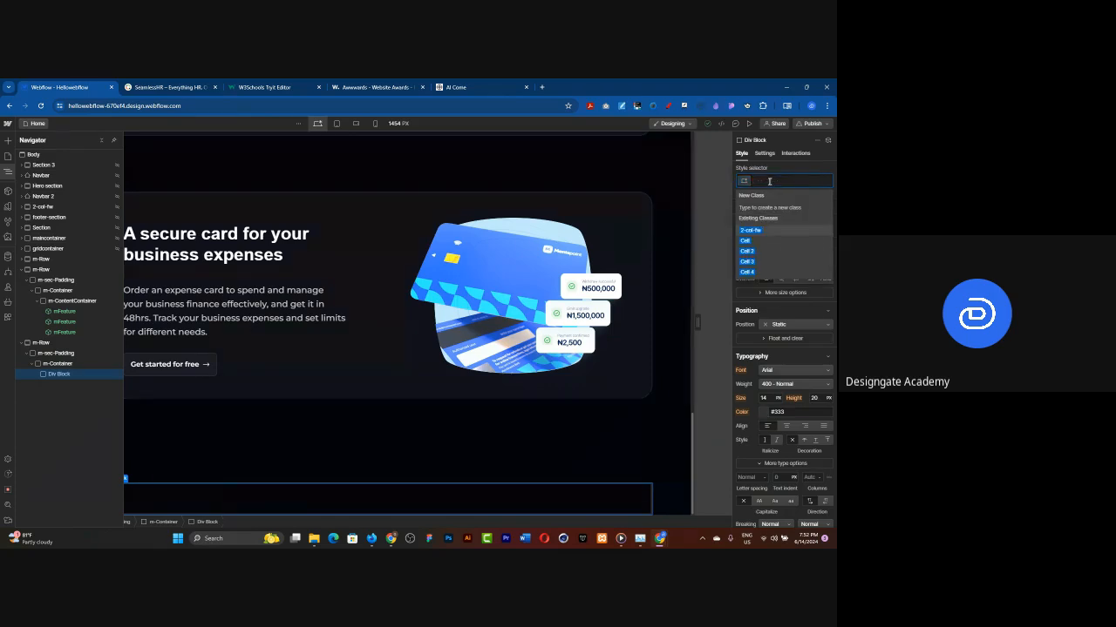
{"action": "type", "text": "m-co"}
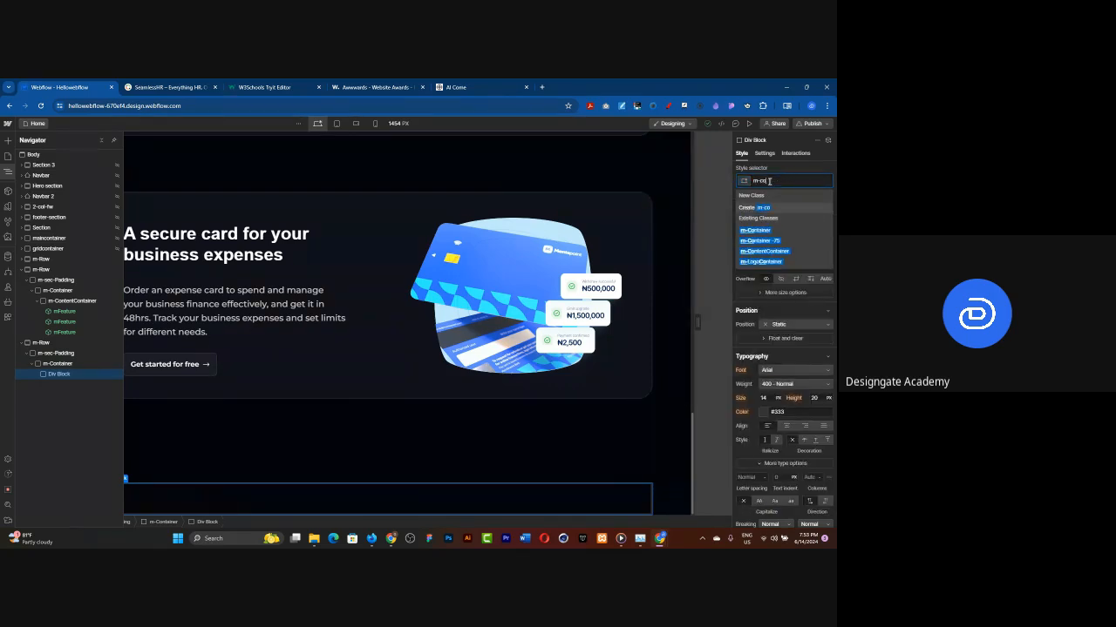
{"action": "left_click", "coordinate": [764, 252]}
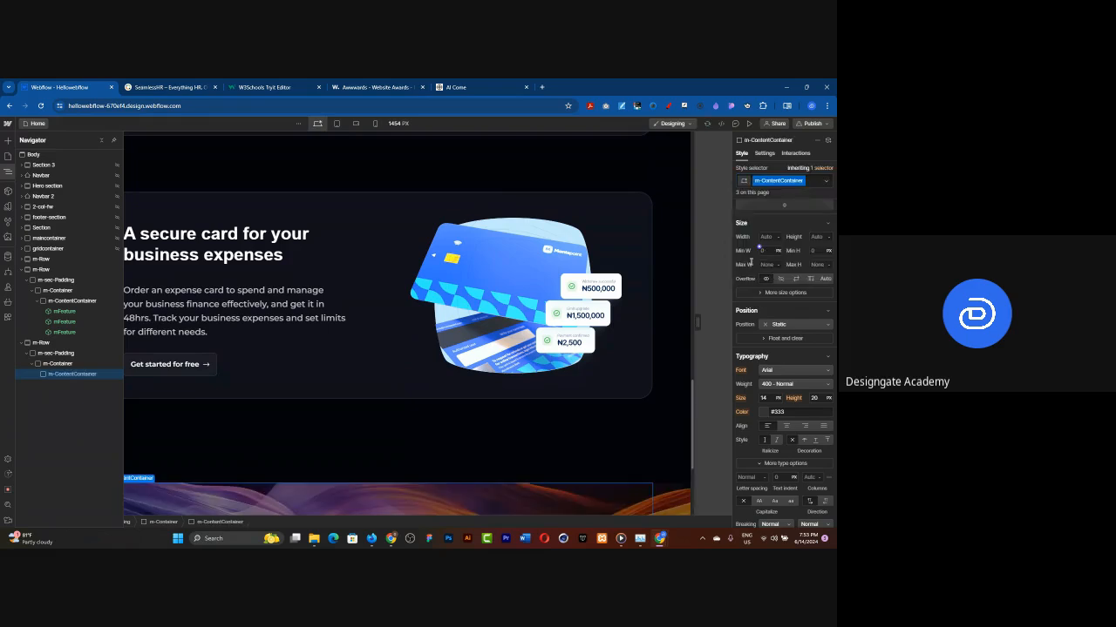
{"action": "scroll", "coordinate": [651, 375], "scroll_direction": "down", "scroll_amount": 3}
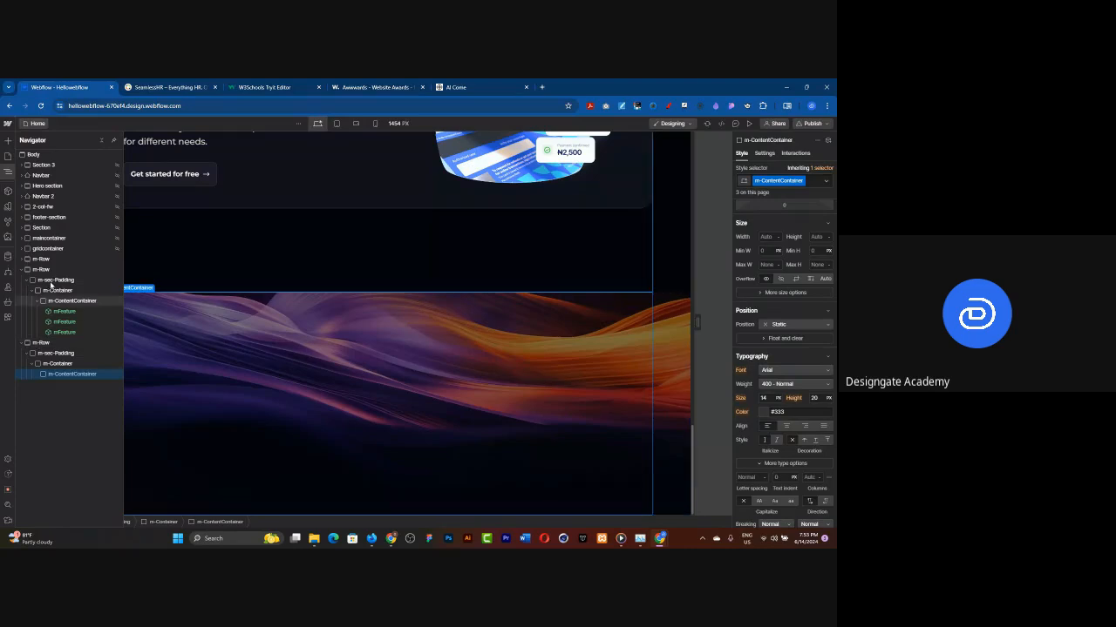
Check the classes on the previous m-Row section and add the same mSection combo class to the new m-Row.
{"action": "left_click", "coordinate": [45, 270]}
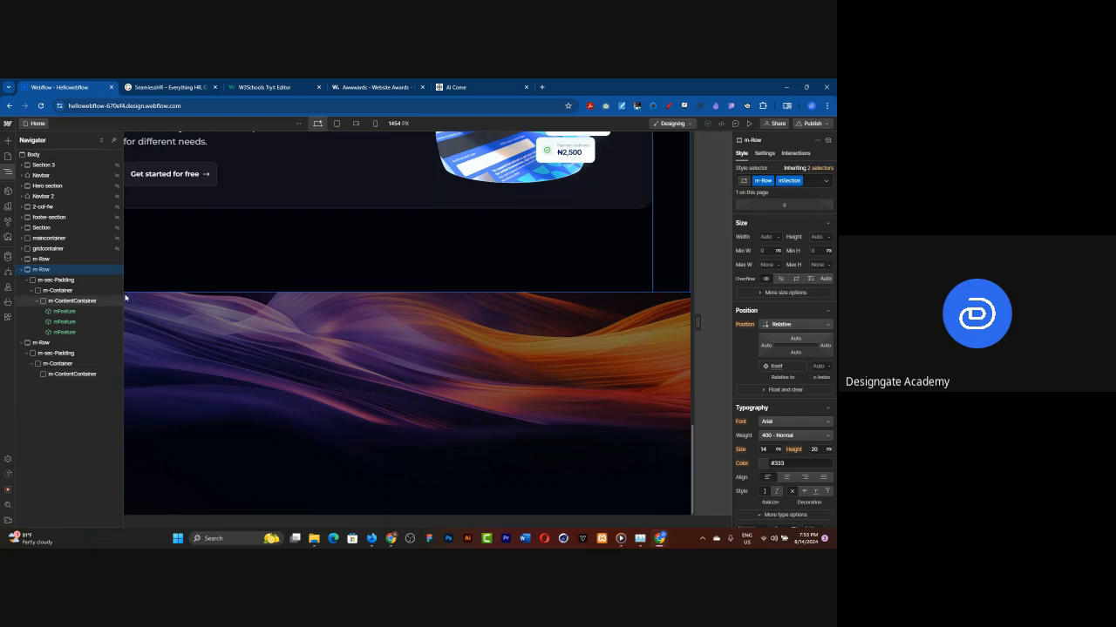
{"action": "left_click", "coordinate": [36, 344]}
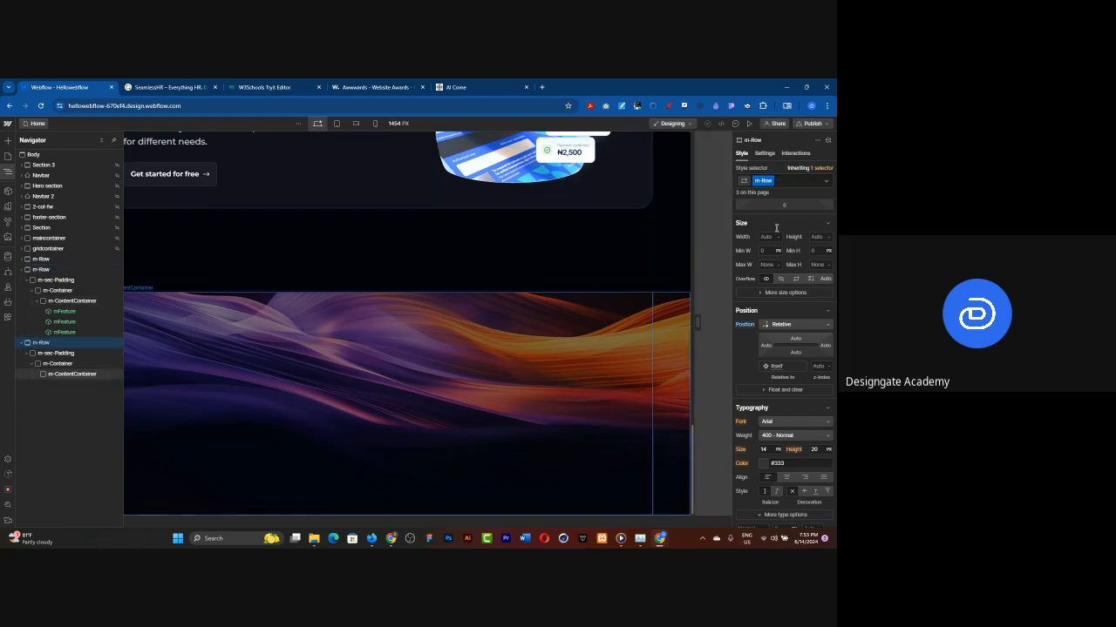
{"action": "left_click", "coordinate": [799, 181]}
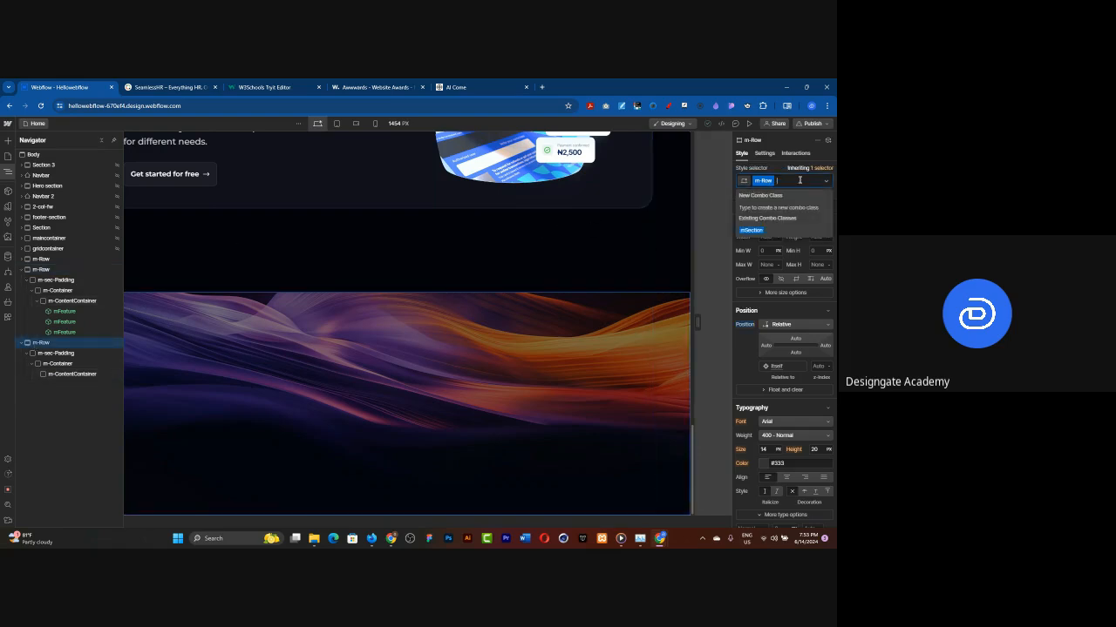
{"action": "left_click", "coordinate": [758, 231]}
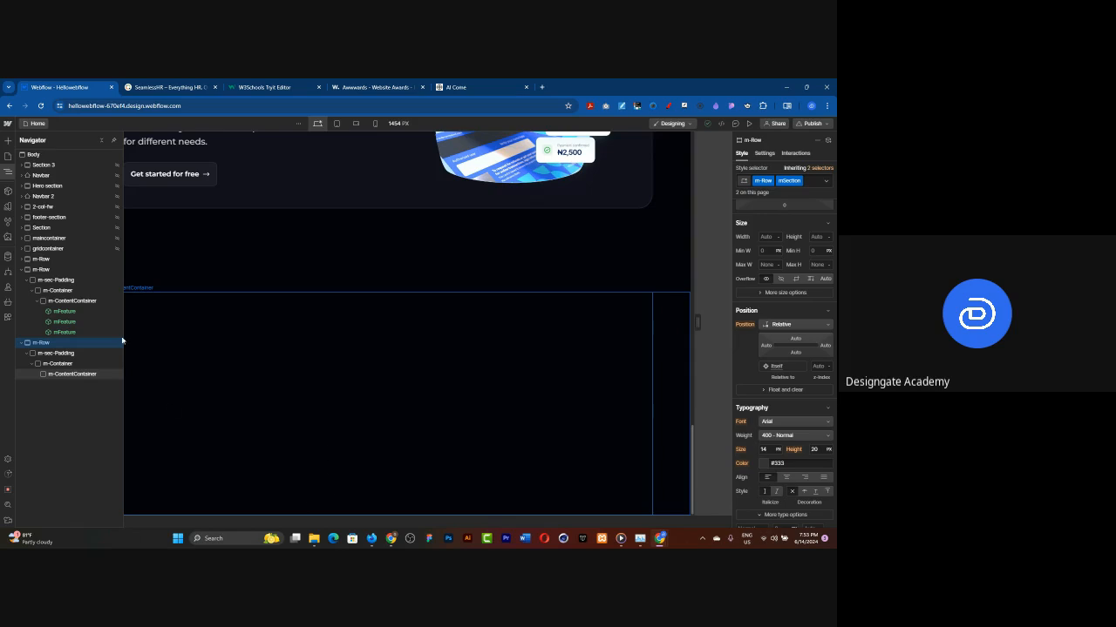
Insert a Tabs element from the advanced elements into the new section's m-ContentContainer.
{"action": "left_click", "coordinate": [71, 373]}
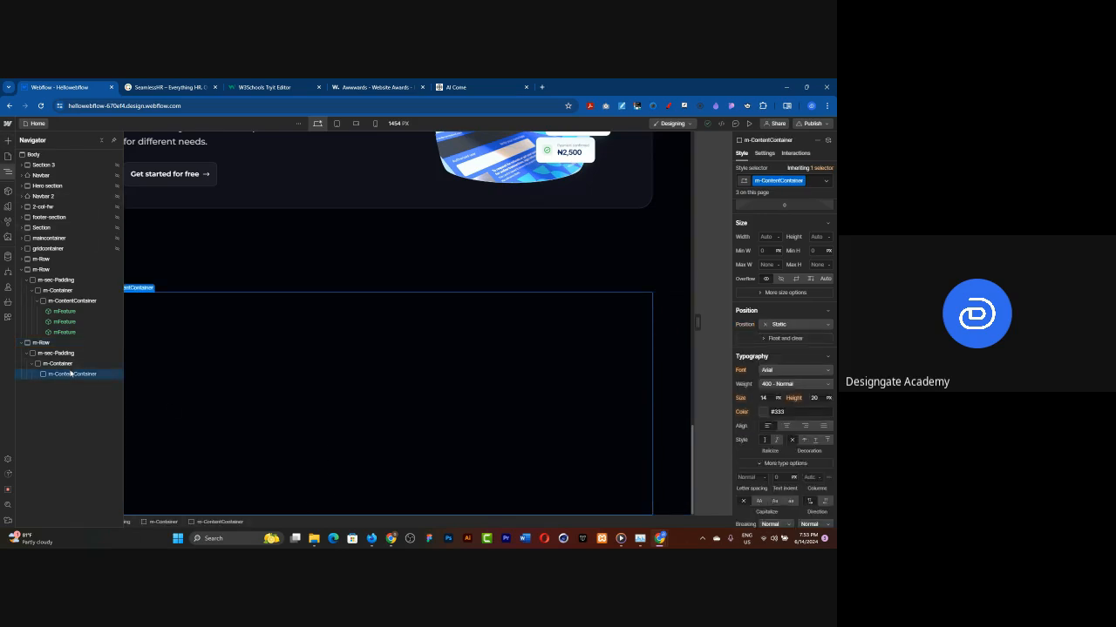
{"action": "scroll", "coordinate": [767, 322], "scroll_direction": "up", "scroll_amount": 2}
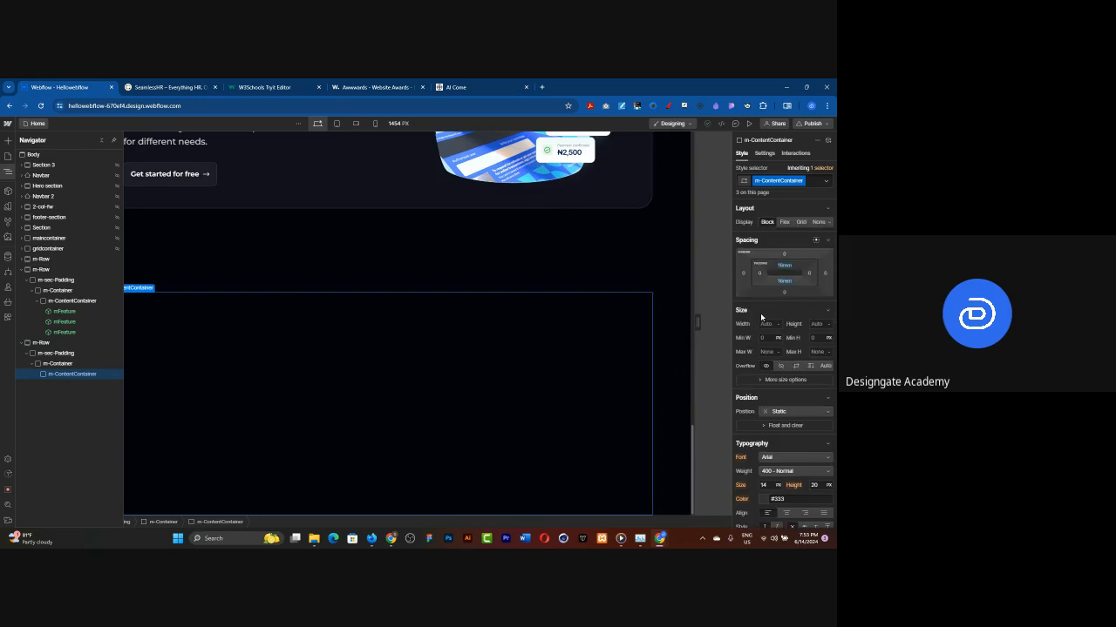
{"action": "left_click", "coordinate": [9, 141]}
{"action": "scroll", "coordinate": [39, 289], "scroll_direction": "down", "scroll_amount": 6}
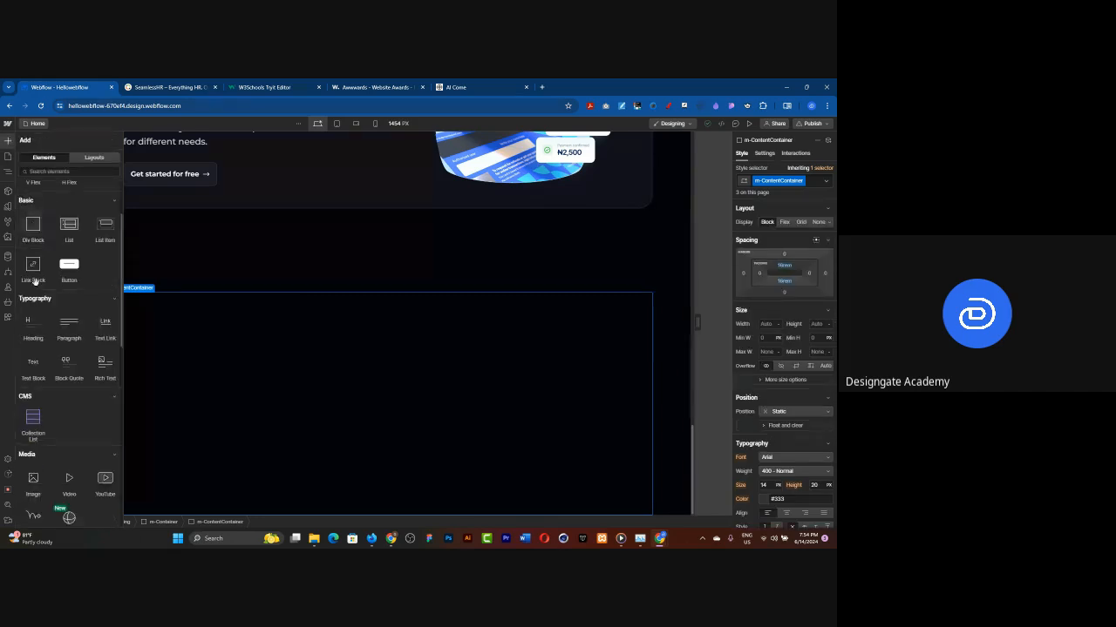
{"action": "scroll", "coordinate": [39, 289], "scroll_direction": "down", "scroll_amount": 3}
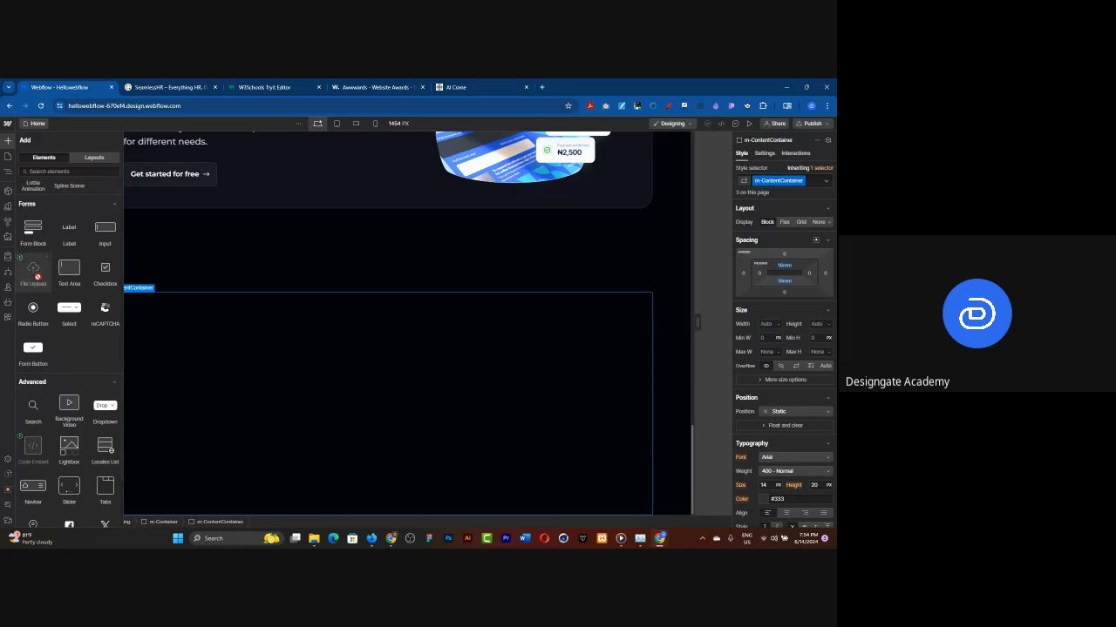
{"action": "scroll", "coordinate": [37, 276], "scroll_direction": "down", "scroll_amount": 2}
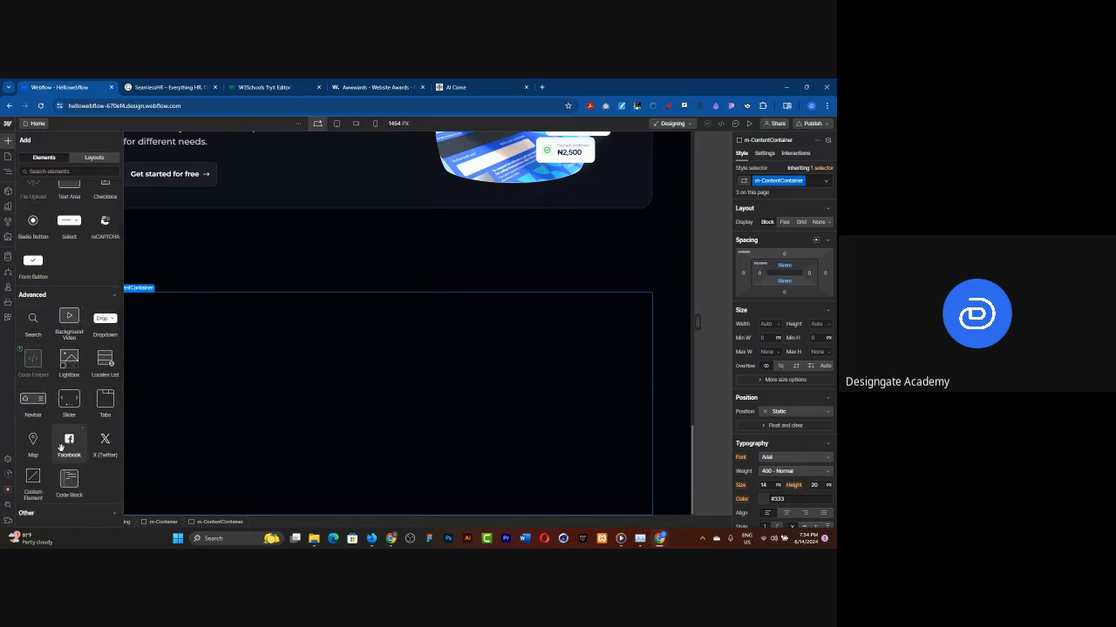
{"action": "scroll", "coordinate": [50, 375], "scroll_direction": "down", "scroll_amount": 1}
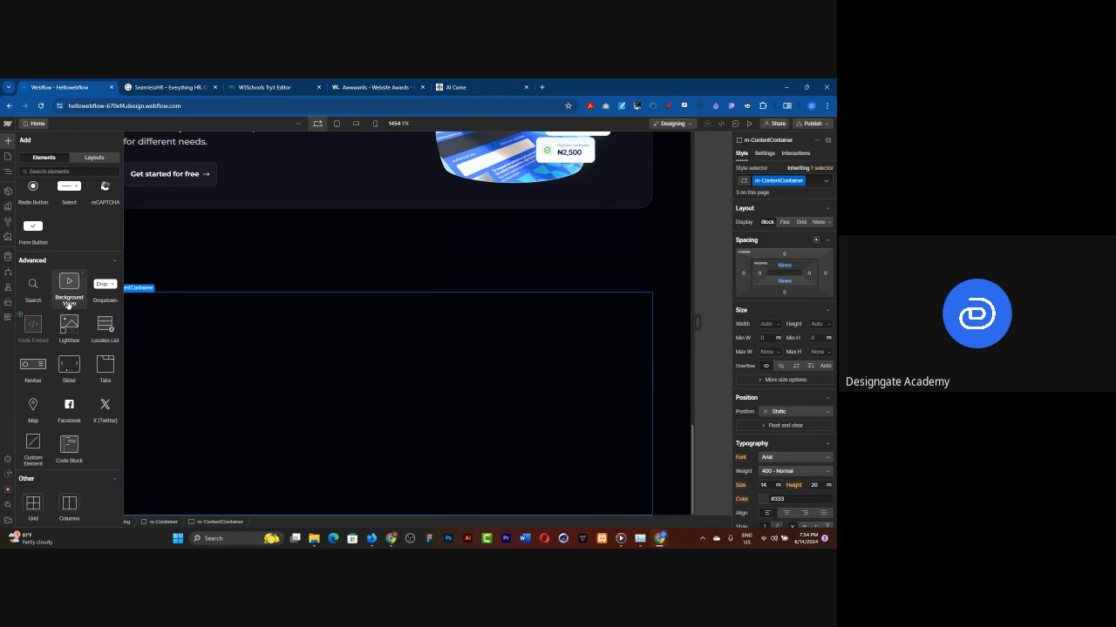
{"action": "left_click_drag", "start_coordinate": [69, 304], "coordinate": [62, 301]}
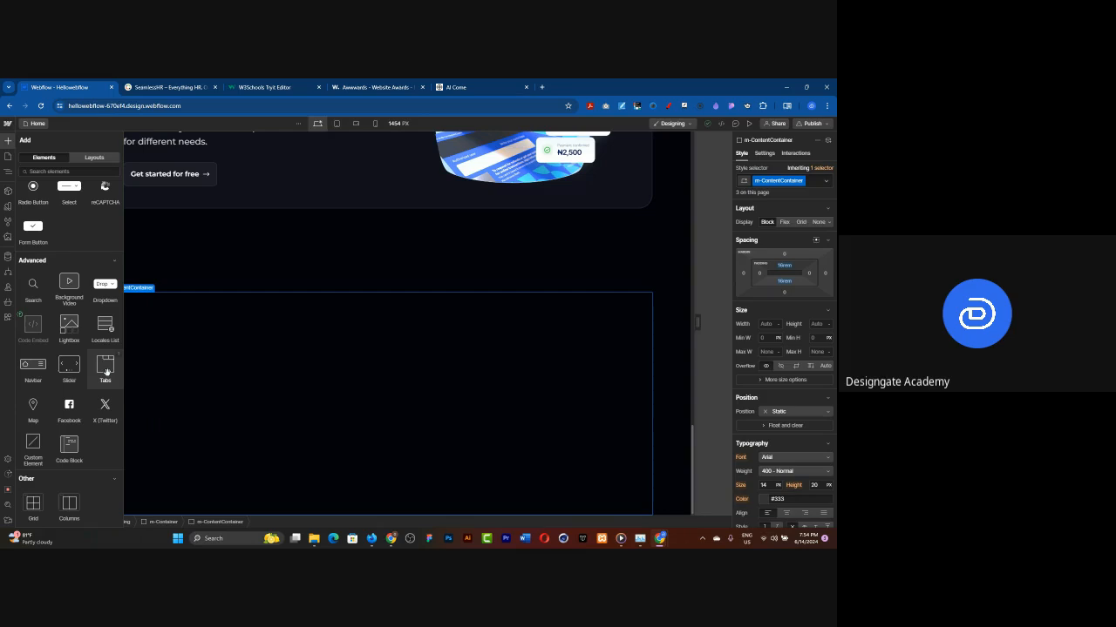
{"action": "left_click_drag", "start_coordinate": [106, 372], "coordinate": [211, 365]}
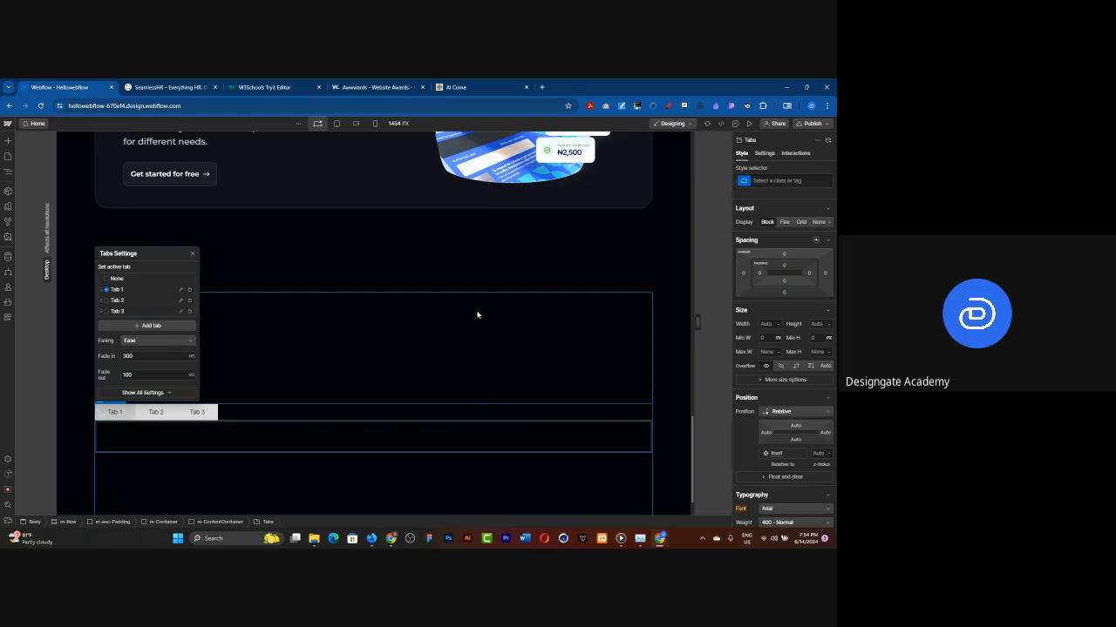
Switch the Tabs element's active tab to Tab 2 and back to Tab 1.
{"action": "scroll", "coordinate": [476, 314], "scroll_direction": "down", "scroll_amount": 1}
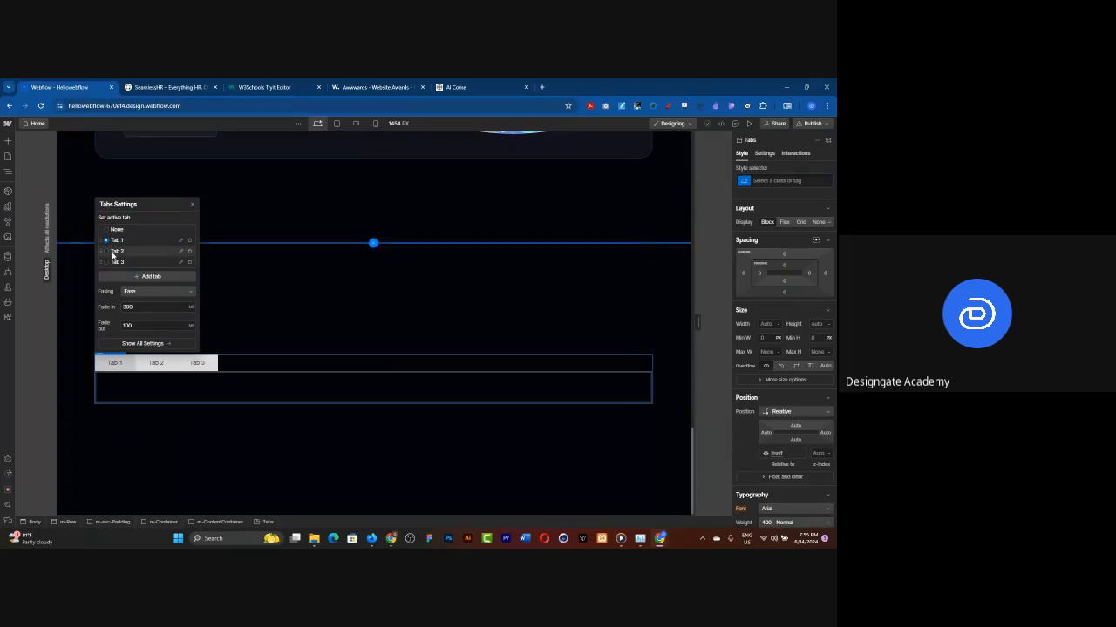
{"action": "left_click", "coordinate": [112, 253]}
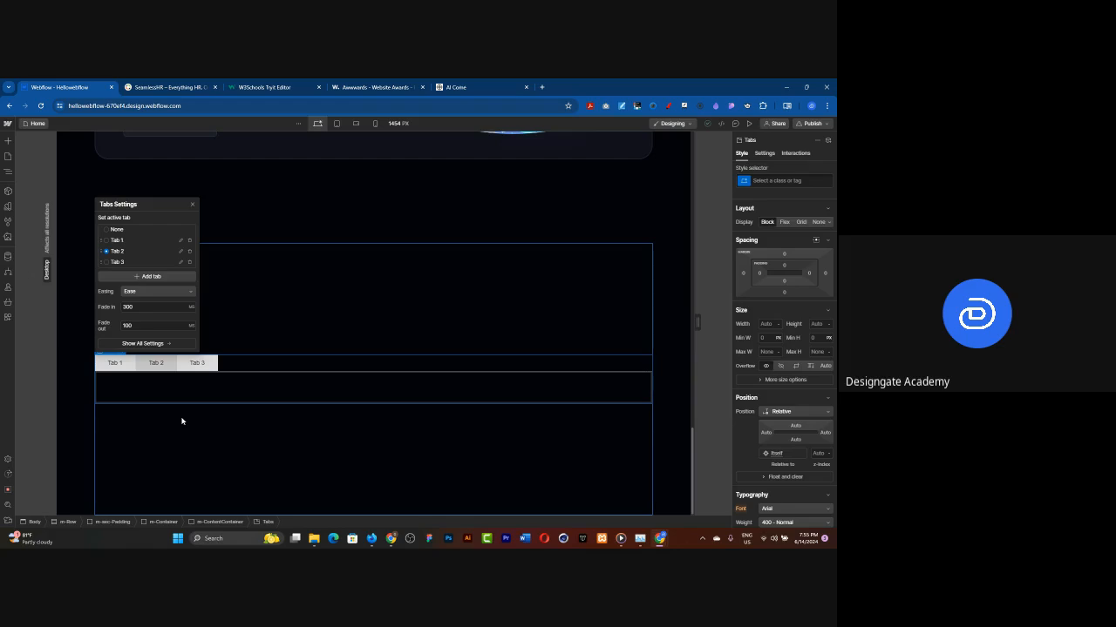
{"action": "left_click", "coordinate": [113, 244]}
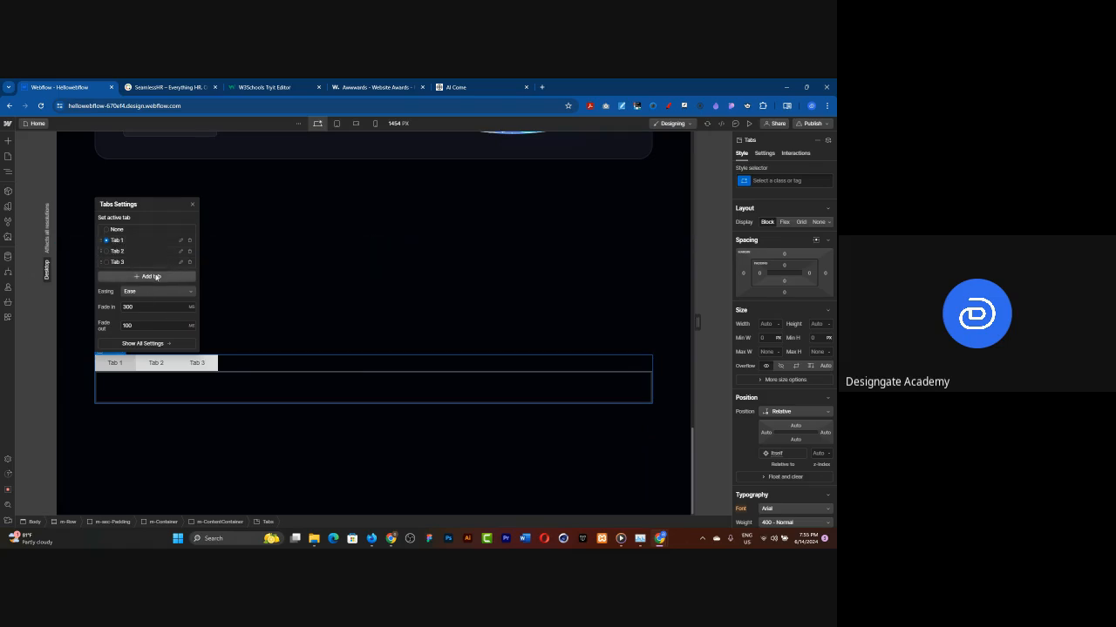
Add two more tabs to the Tabs element, comparing with the SeamlessHR site's tabbed section in between, and close the tabs settings.
{"action": "left_click", "coordinate": [155, 276]}
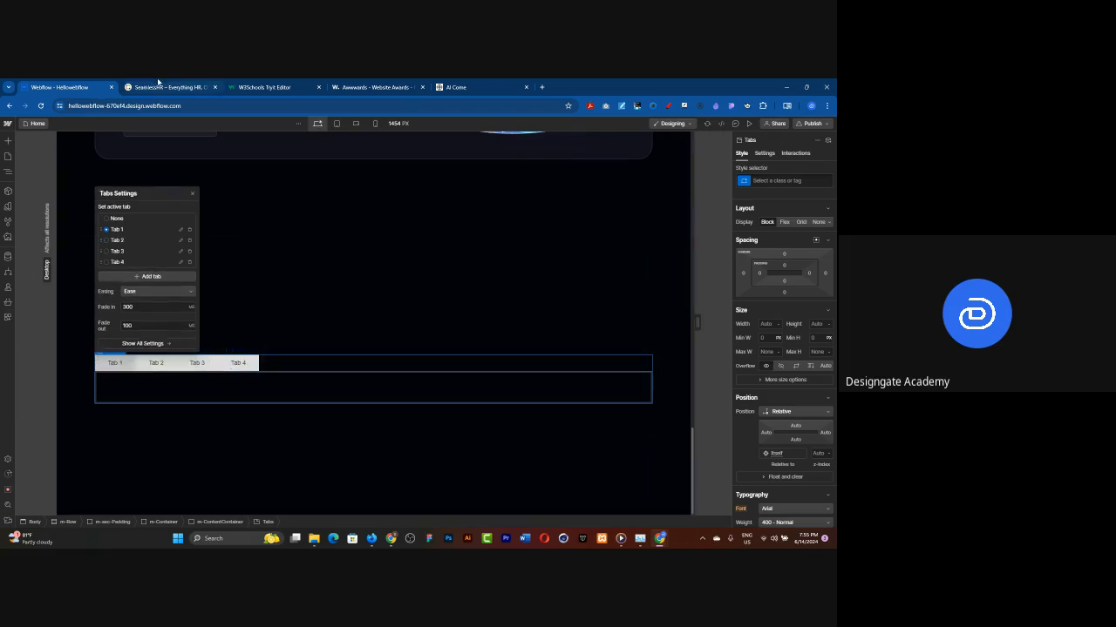
{"action": "key", "text": "ctrl+Tab"}
{"action": "scroll", "coordinate": [291, 209], "scroll_direction": "down", "scroll_amount": 1}
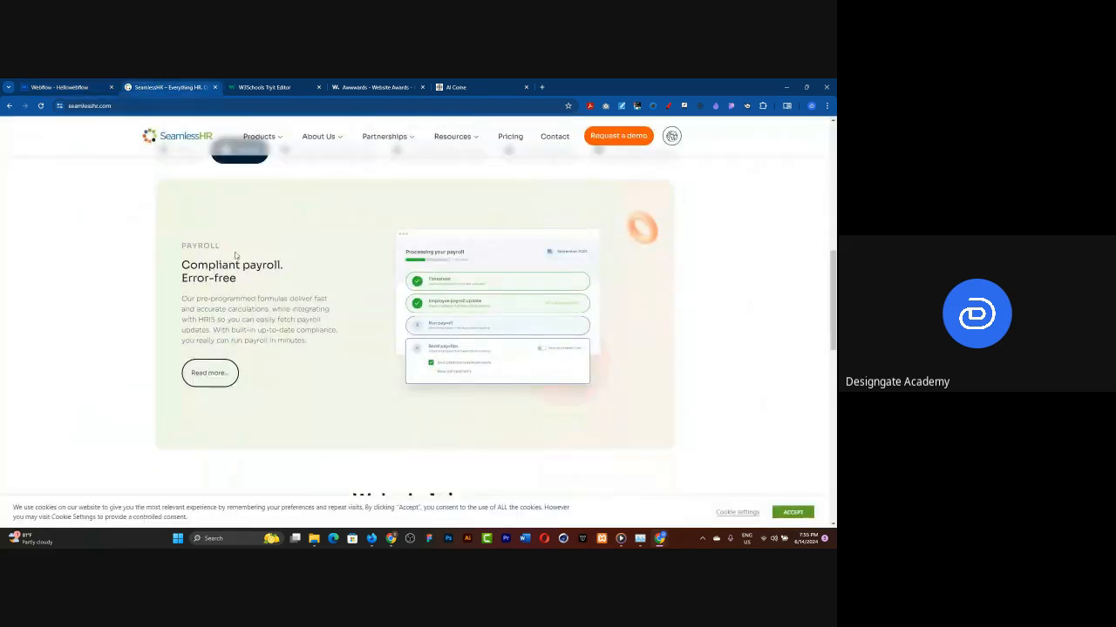
{"action": "scroll", "coordinate": [184, 268], "scroll_direction": "up", "scroll_amount": 2}
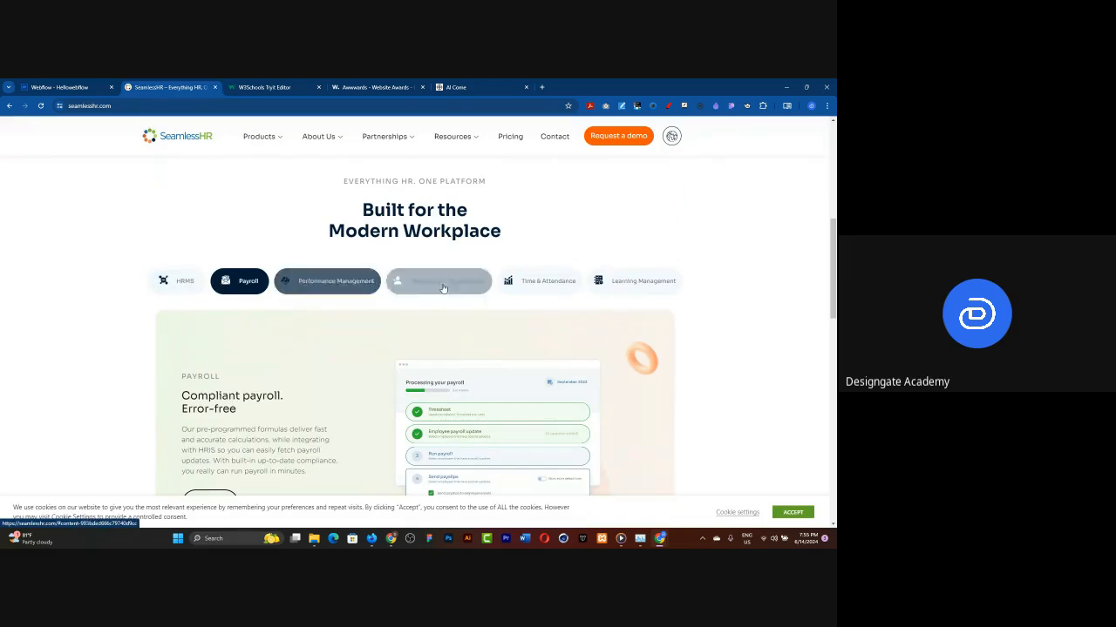
{"action": "key", "text": "ctrl+shift+Tab"}
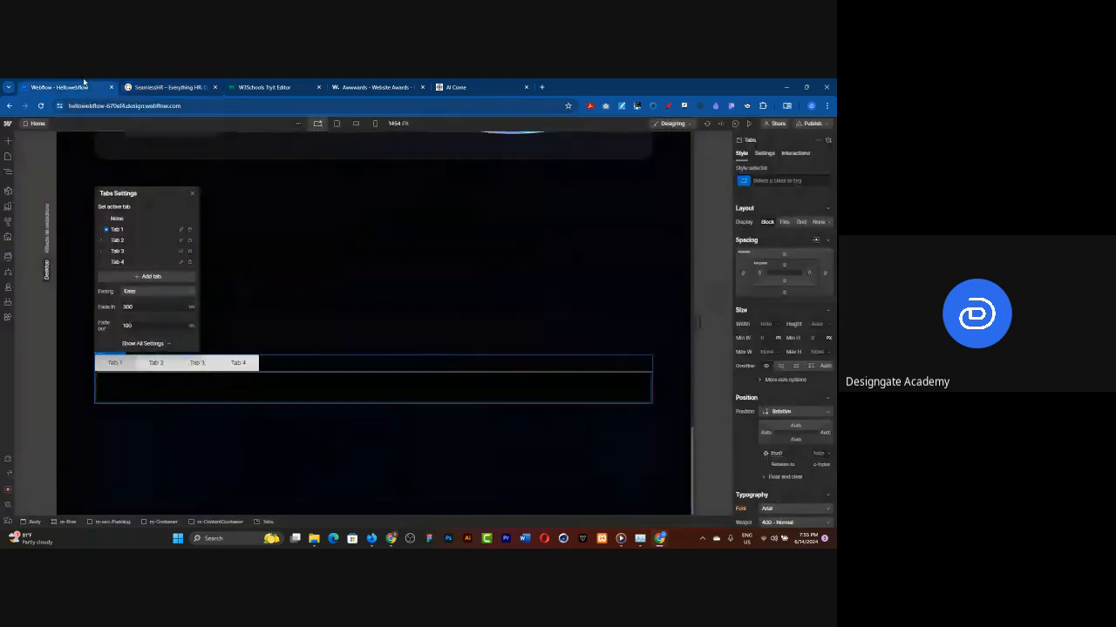
{"action": "left_click", "coordinate": [148, 279]}
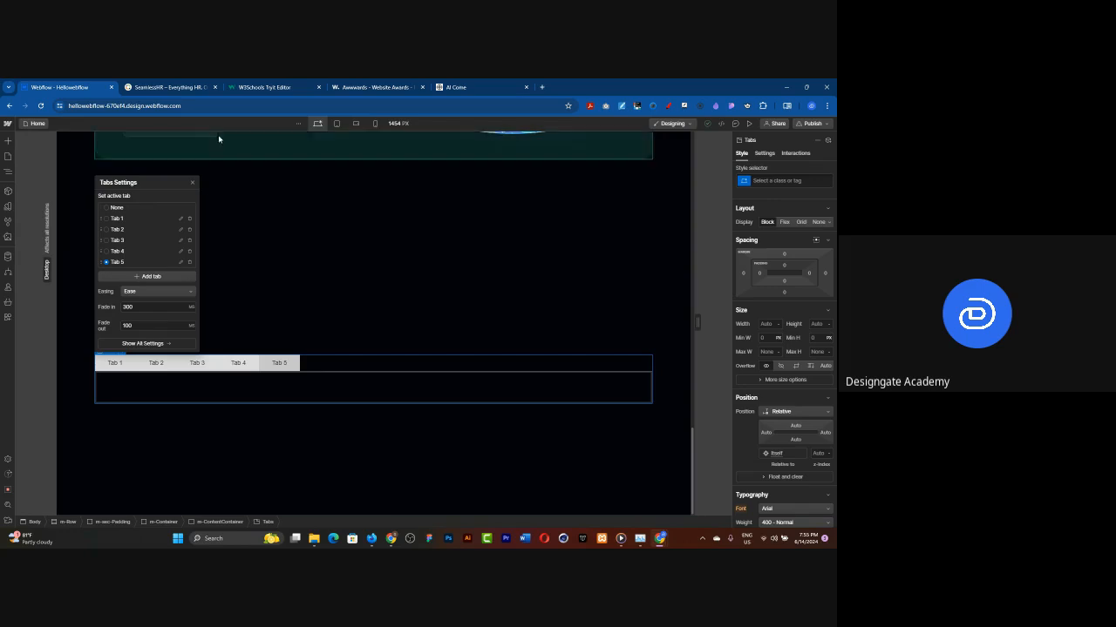
{"action": "left_click", "coordinate": [193, 183]}
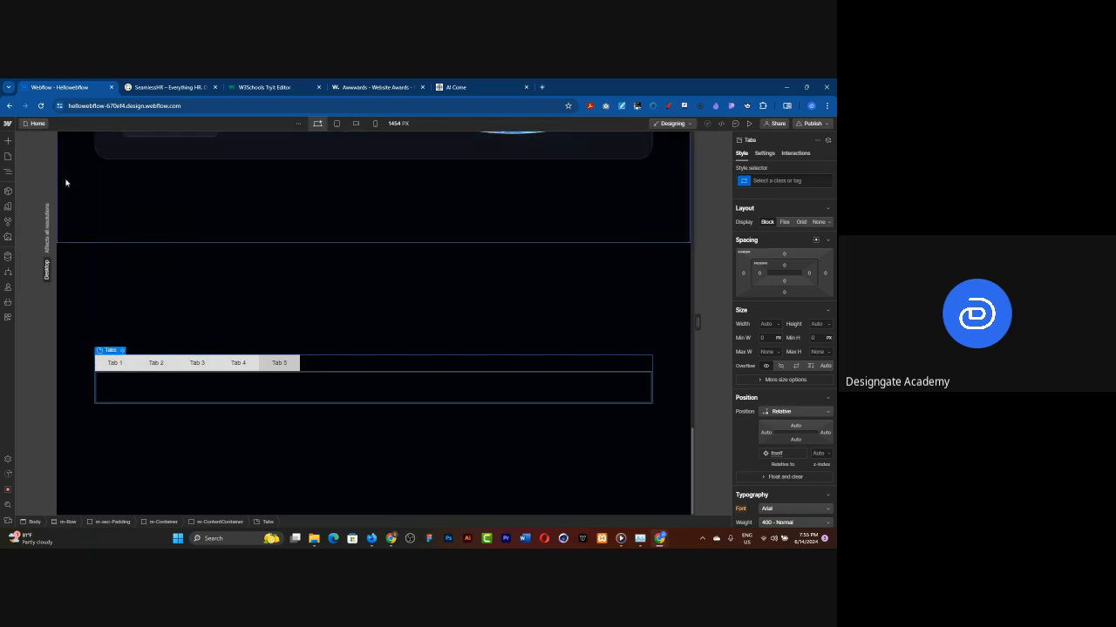
Expand the Tabs element in the page structure and examine its Tabs Menu and Tabs Content.
{"action": "left_click", "coordinate": [6, 174]}
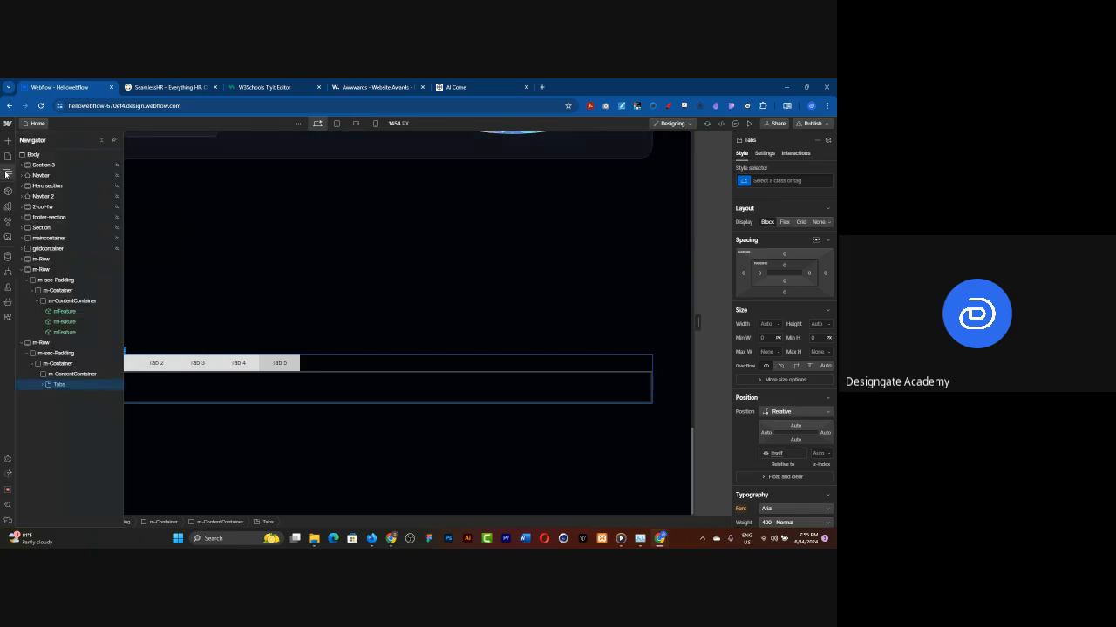
{"action": "left_click", "coordinate": [41, 384]}
{"action": "left_click", "coordinate": [71, 395]}
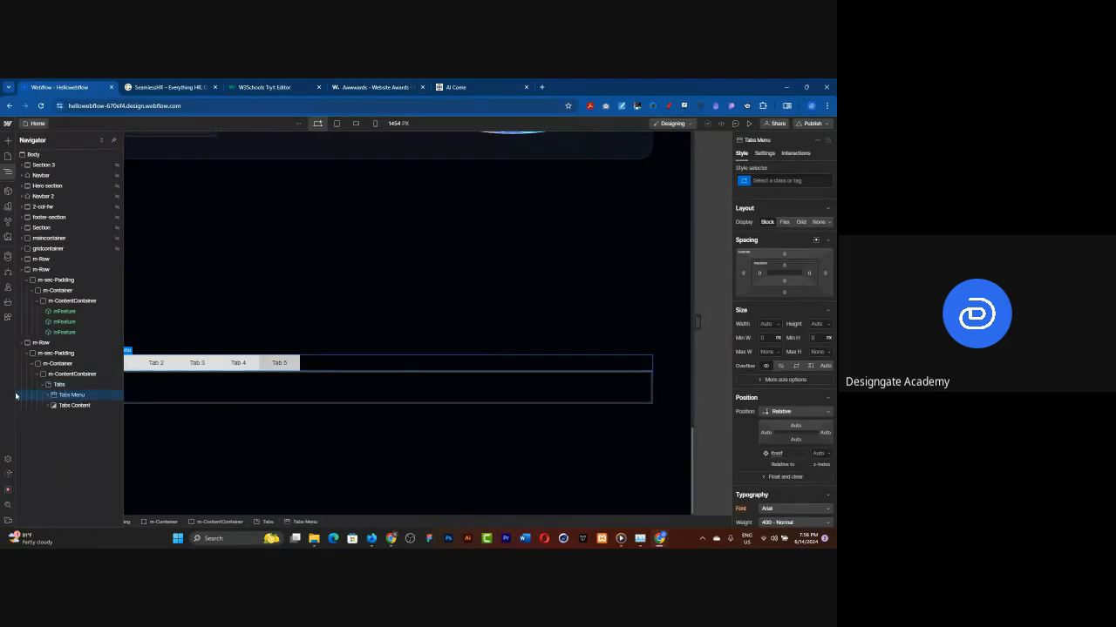
{"action": "left_click", "coordinate": [70, 406]}
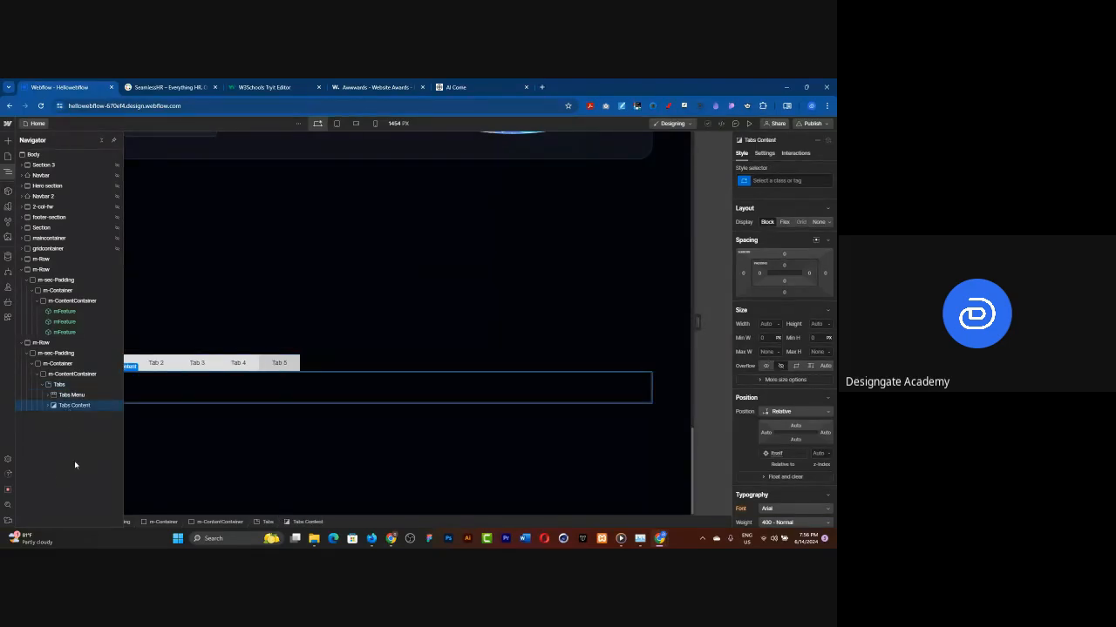
Compare the Tabs Menu and Tabs Content with the SeamlessHR site's tabbed section, trying its HRMS, Payroll, Performance Management and Recruitment Management tabs.
{"action": "left_click", "coordinate": [59, 396]}
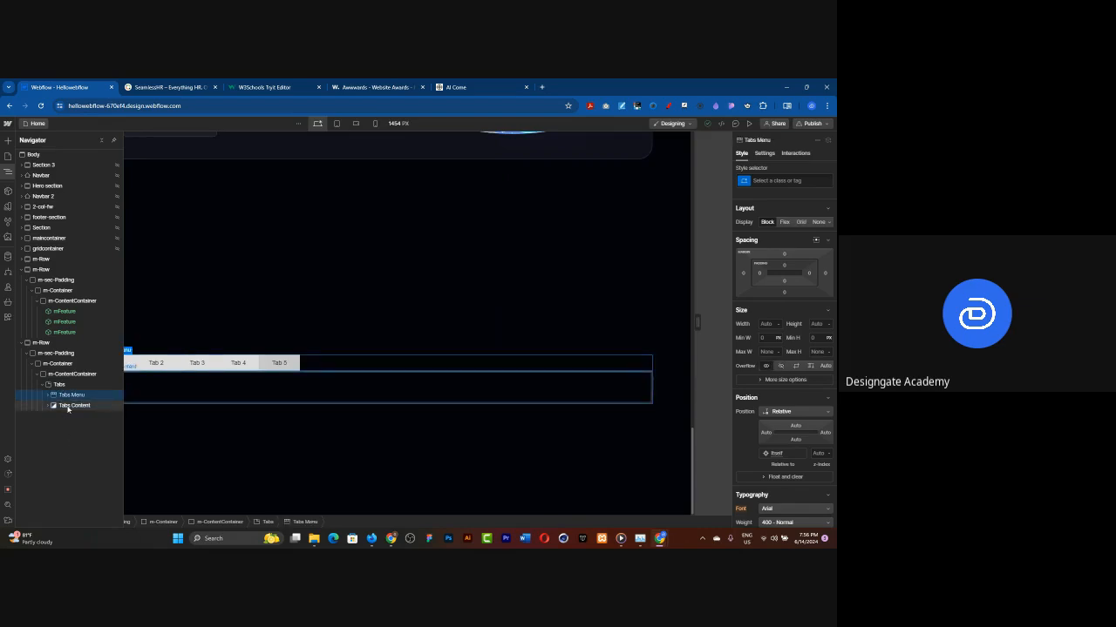
{"action": "left_click", "coordinate": [68, 406]}
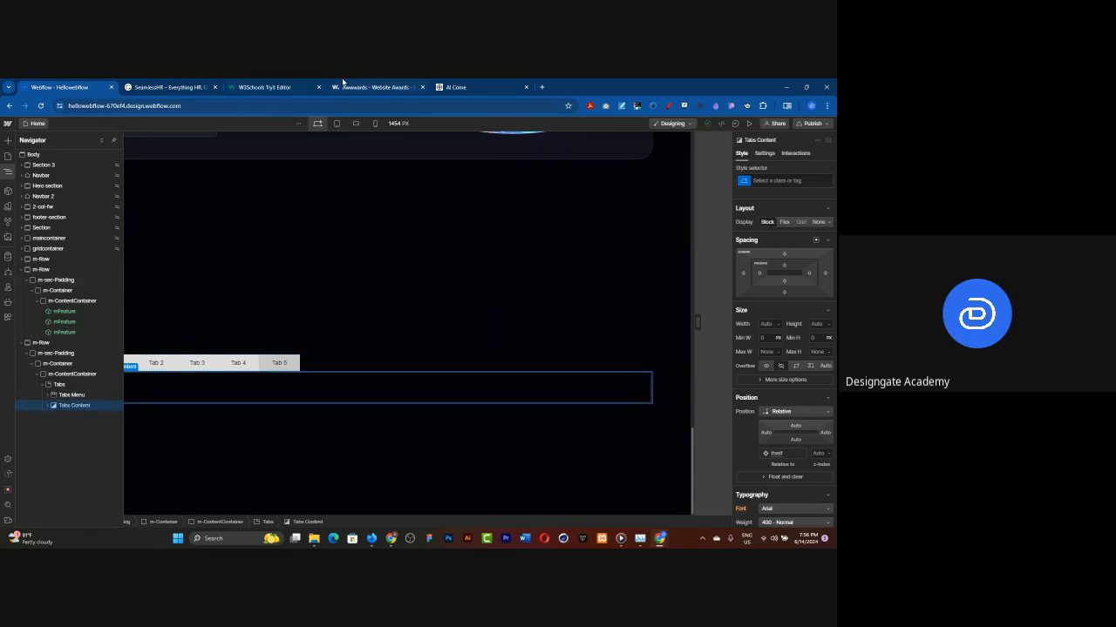
{"action": "left_click", "coordinate": [170, 87]}
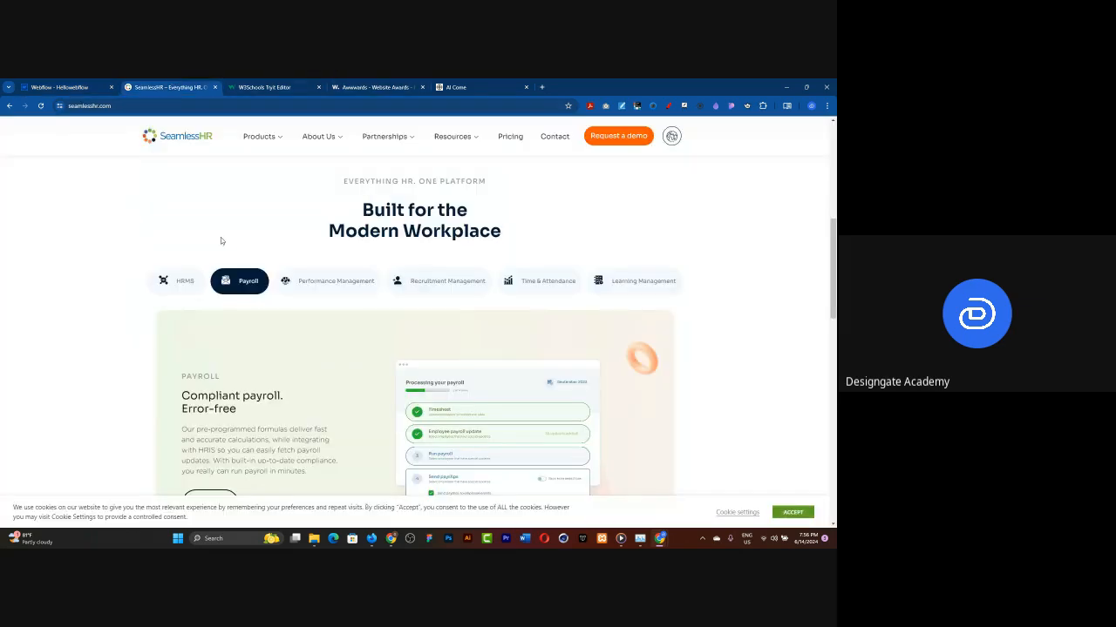
{"action": "left_click", "coordinate": [179, 282]}
{"action": "left_click", "coordinate": [233, 290]}
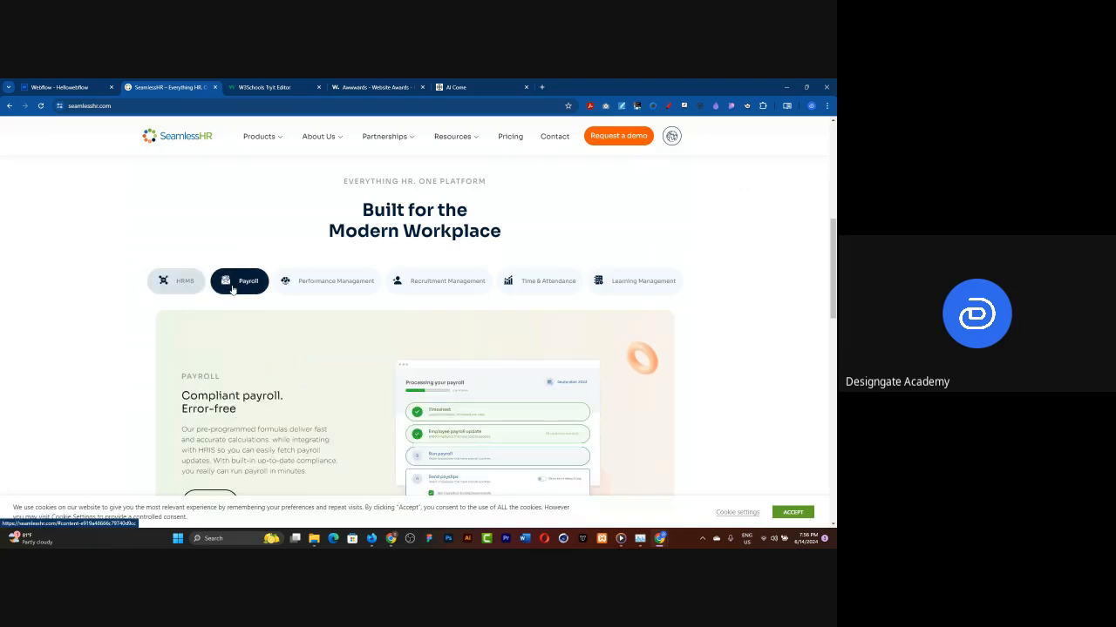
{"action": "left_click", "coordinate": [324, 287]}
{"action": "left_click", "coordinate": [434, 287]}
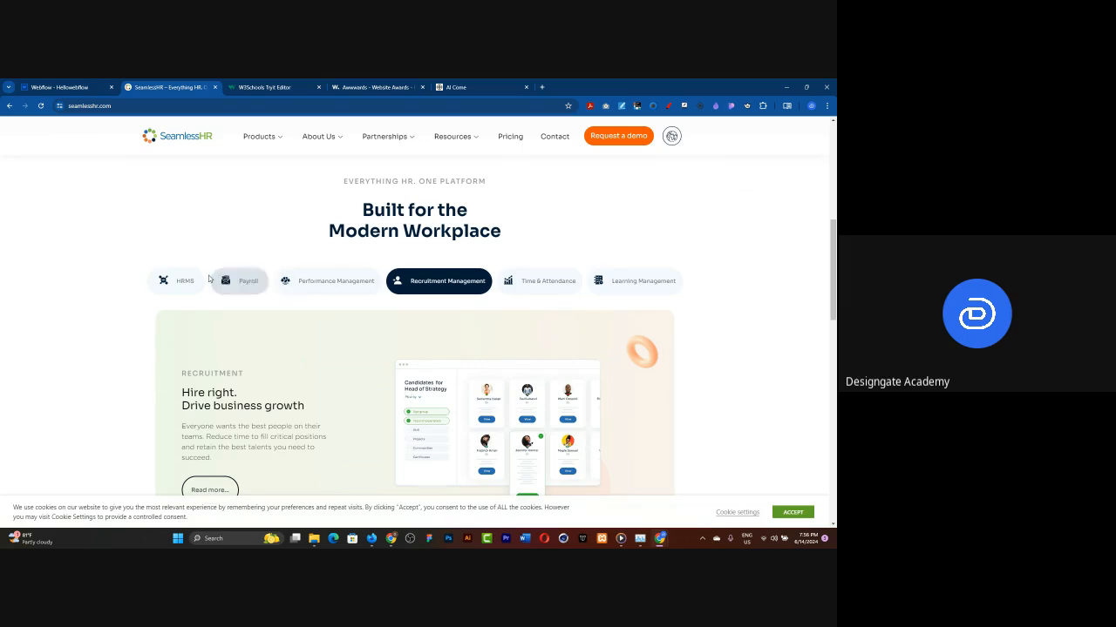
{"action": "left_click", "coordinate": [33, 86]}
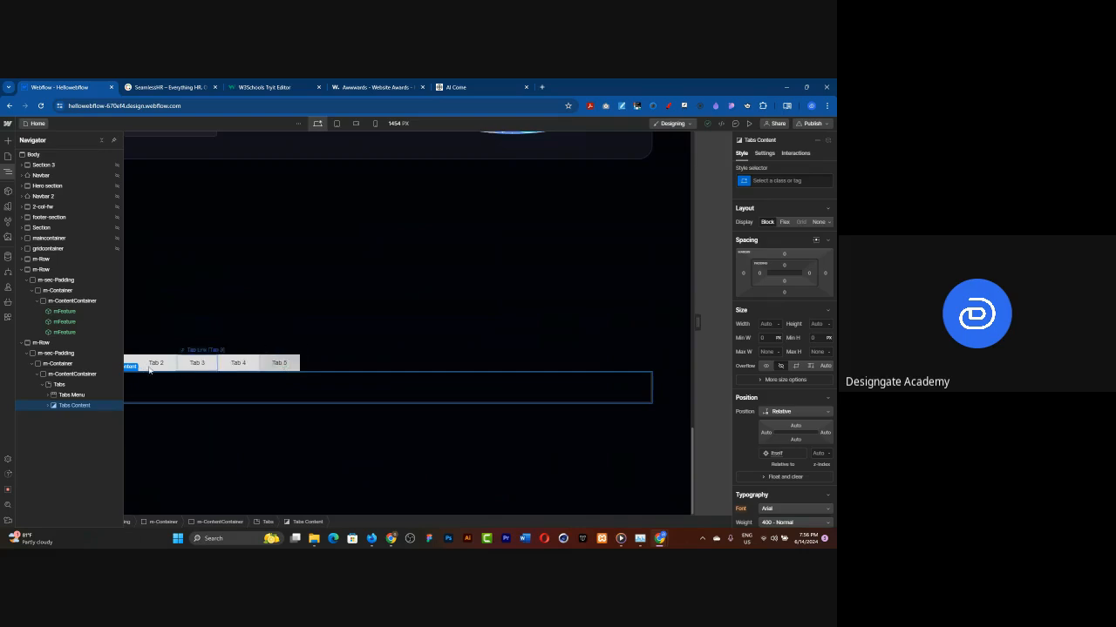
{"action": "left_click", "coordinate": [162, 82]}
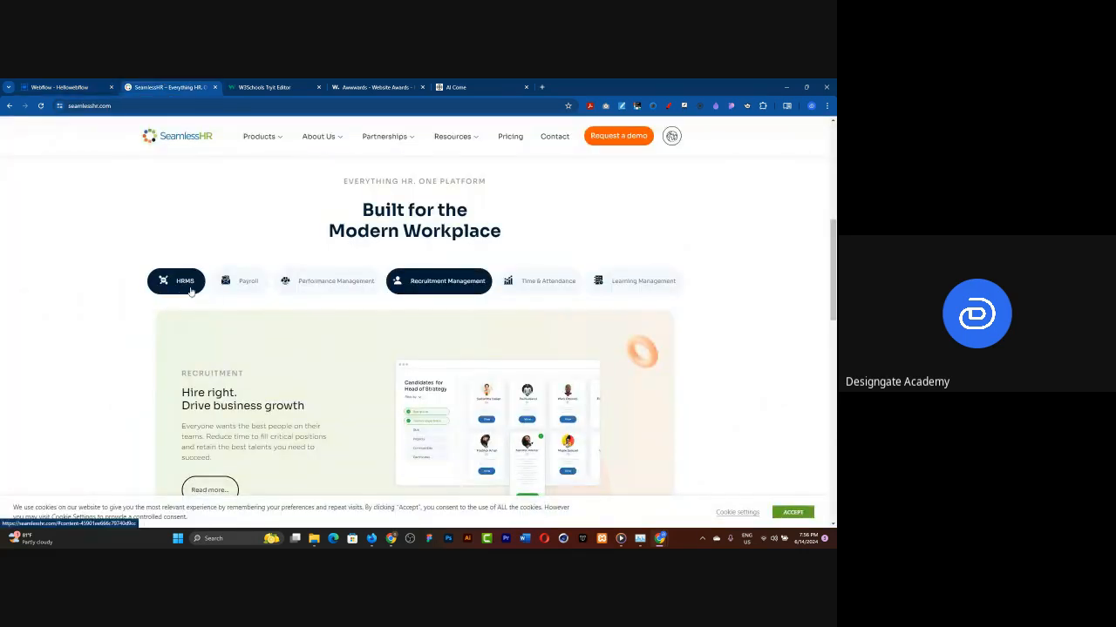
Back in Webflow, change the first tab's label to HRMS.
{"action": "left_click", "coordinate": [81, 86]}
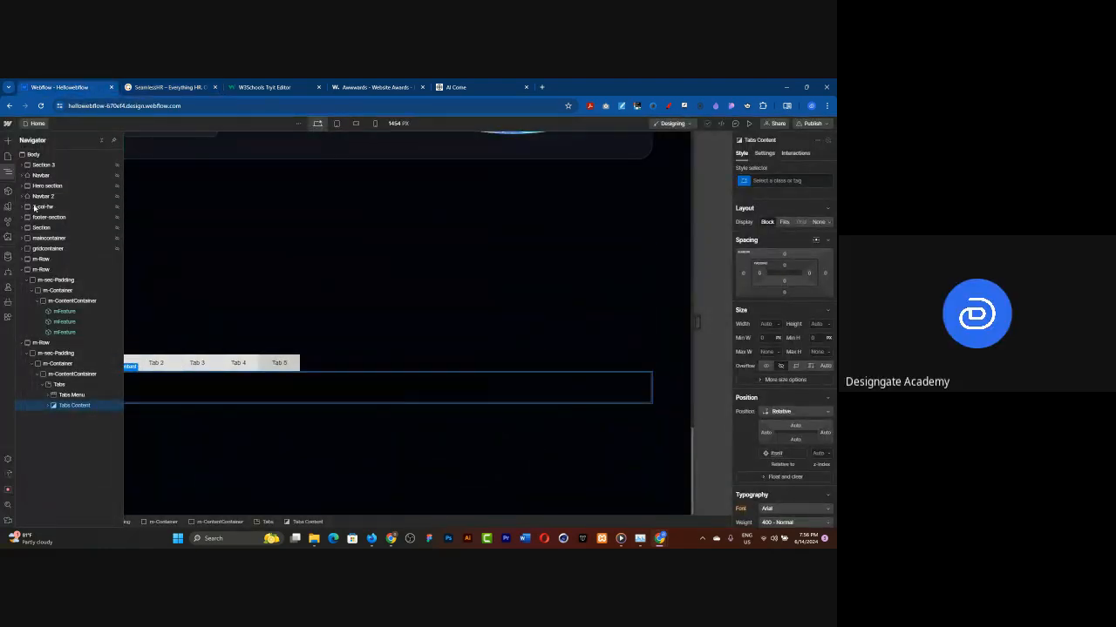
{"action": "left_click", "coordinate": [8, 170]}
{"action": "left_click", "coordinate": [113, 362]}
{"action": "double_click", "coordinate": [114, 362]}
{"action": "type", "text": "HRMS"}
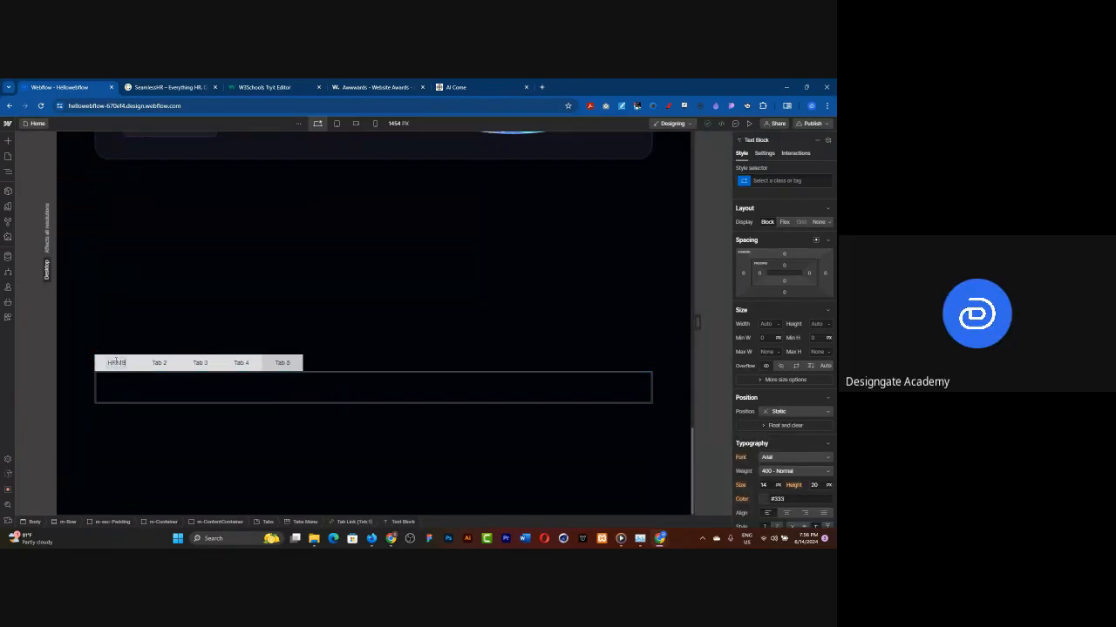
Label the second tab Payroll and the third tab Performance Management, following the tab names on the SeamlessHR site.
{"action": "left_click", "coordinate": [148, 86]}
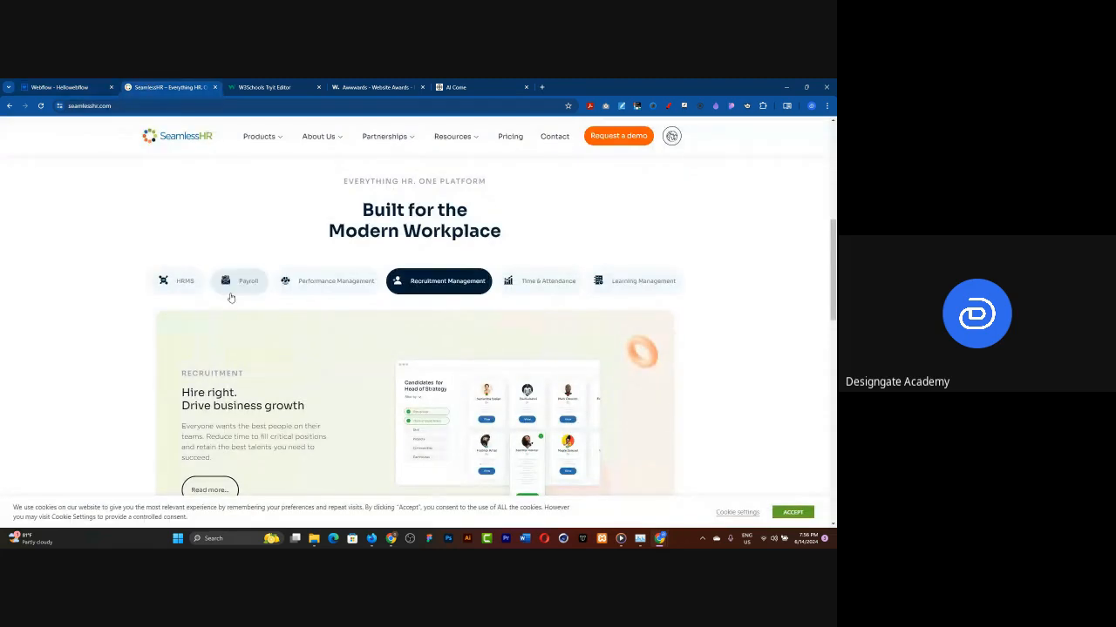
{"action": "left_click", "coordinate": [61, 87]}
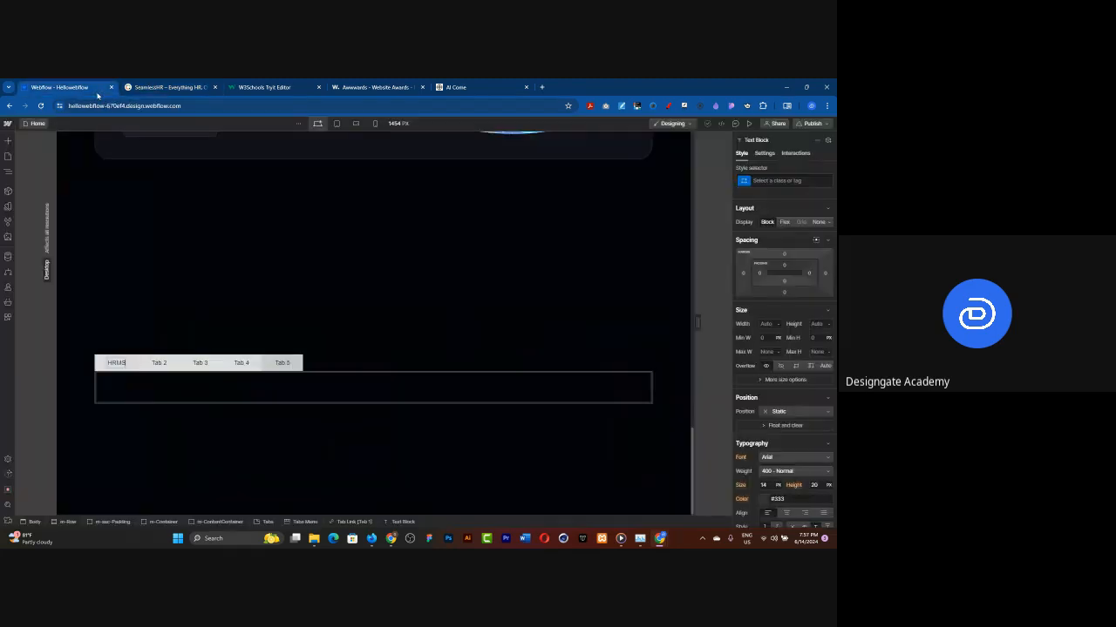
{"action": "double_click", "coordinate": [158, 363]}
{"action": "type", "text": "Payroll"}
{"action": "double_click", "coordinate": [204, 363]}
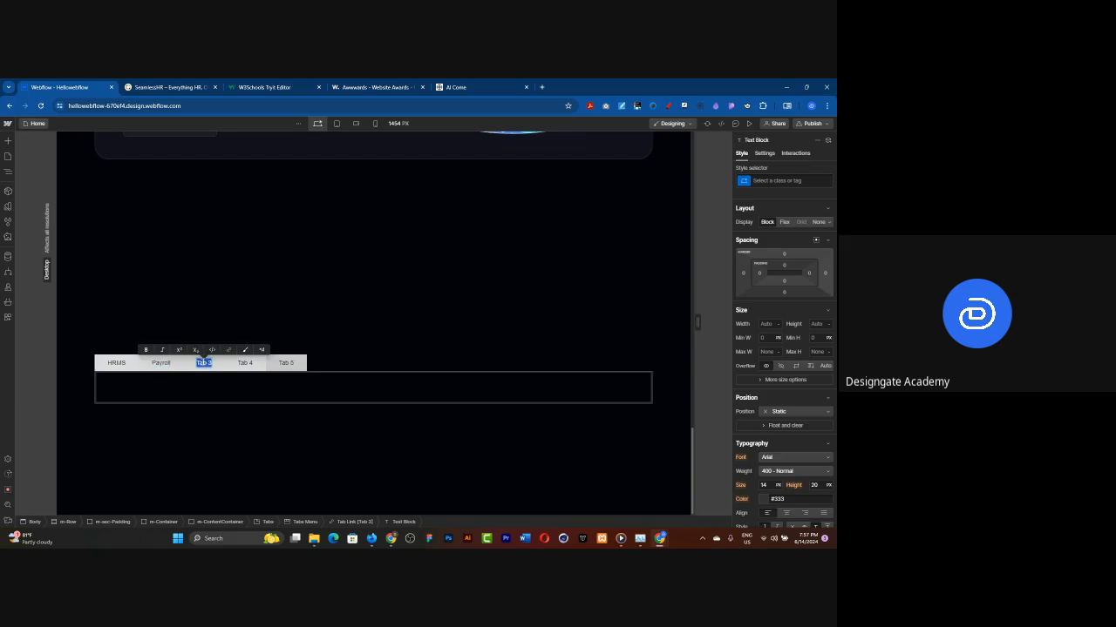
{"action": "type", "text": "Performance Management"}
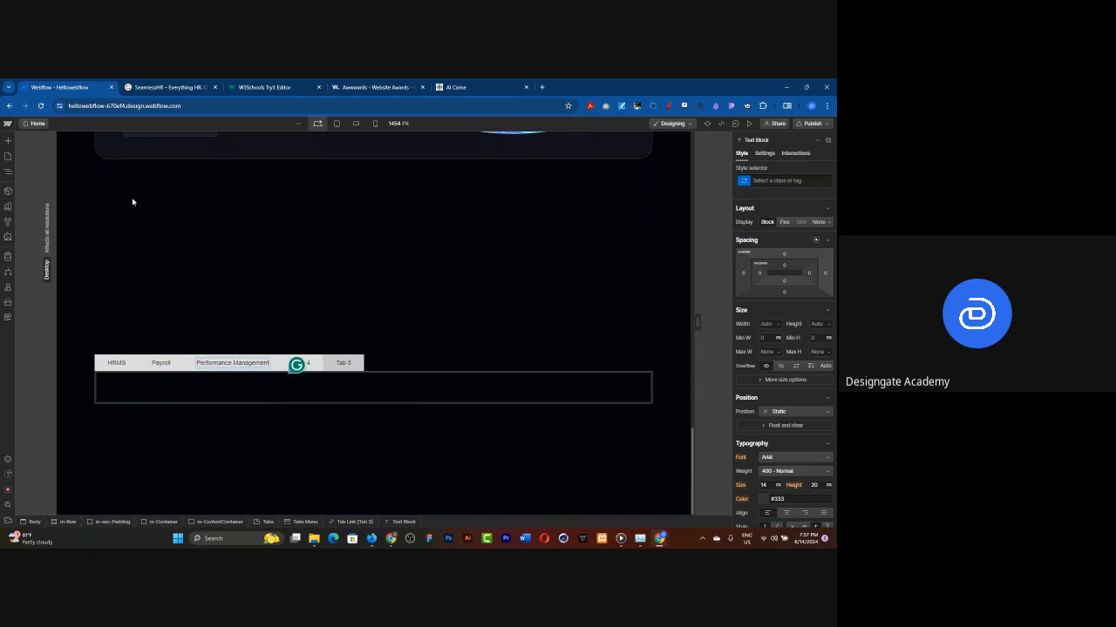
Label the fourth tab Time & Attendance, checking the wording against the SeamlessHR site's tabs.
{"action": "left_click", "coordinate": [158, 88]}
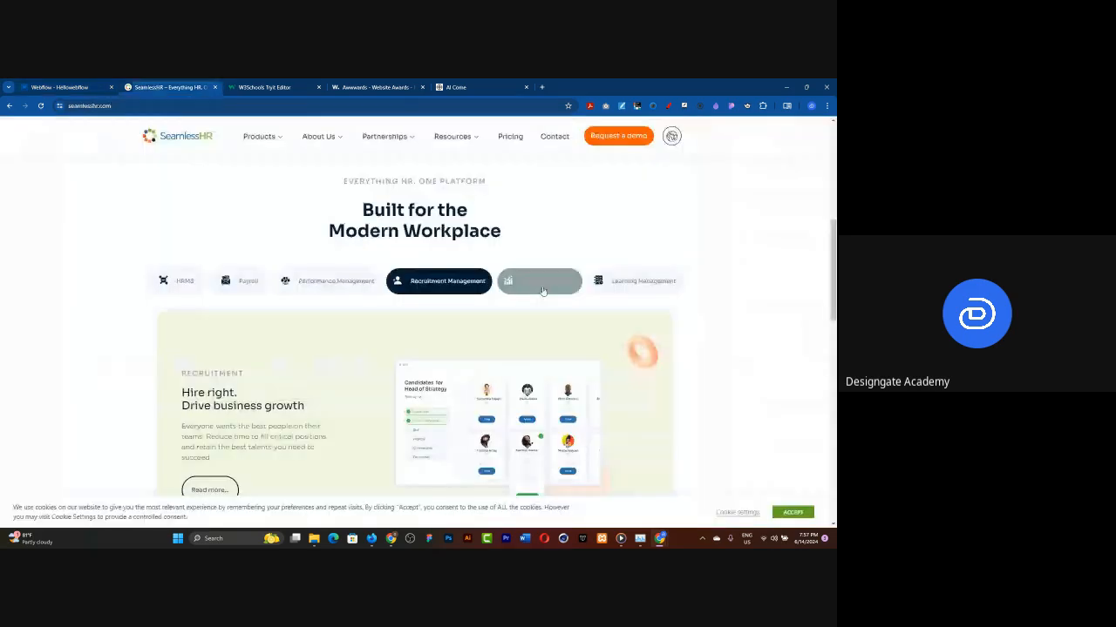
{"action": "left_click", "coordinate": [87, 87]}
{"action": "left_click", "coordinate": [300, 365]}
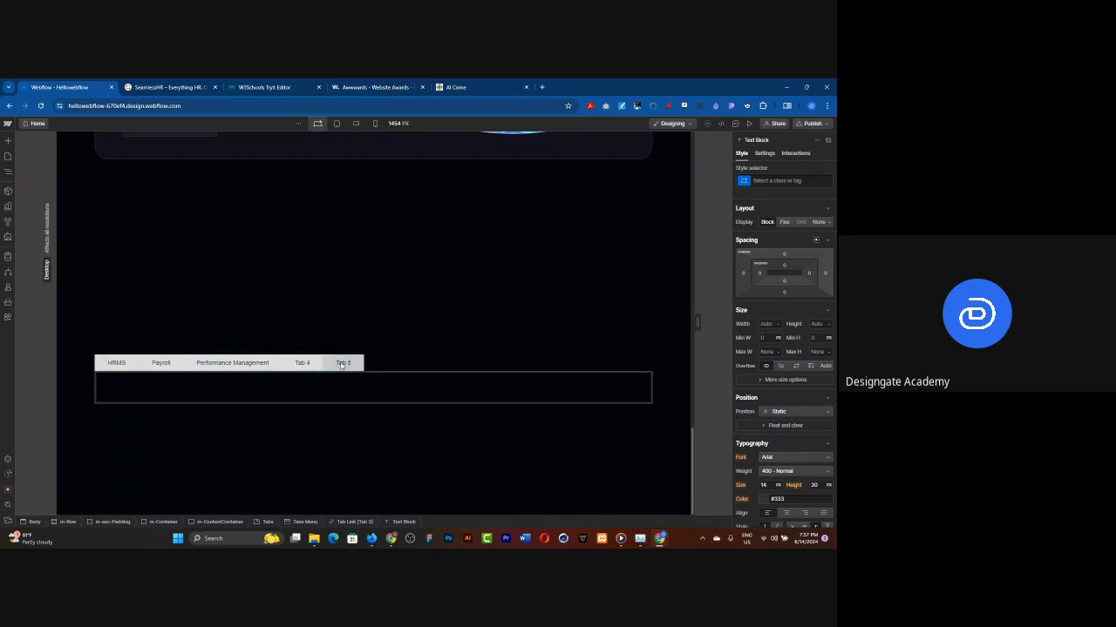
{"action": "double_click", "coordinate": [303, 362]}
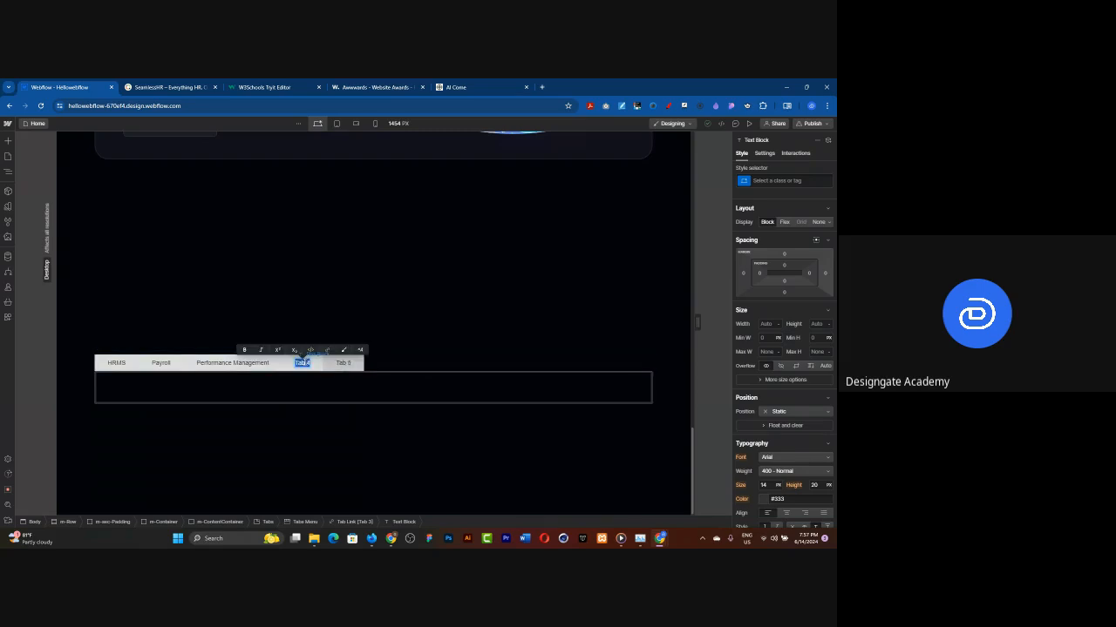
{"action": "type", "text": "Time"}
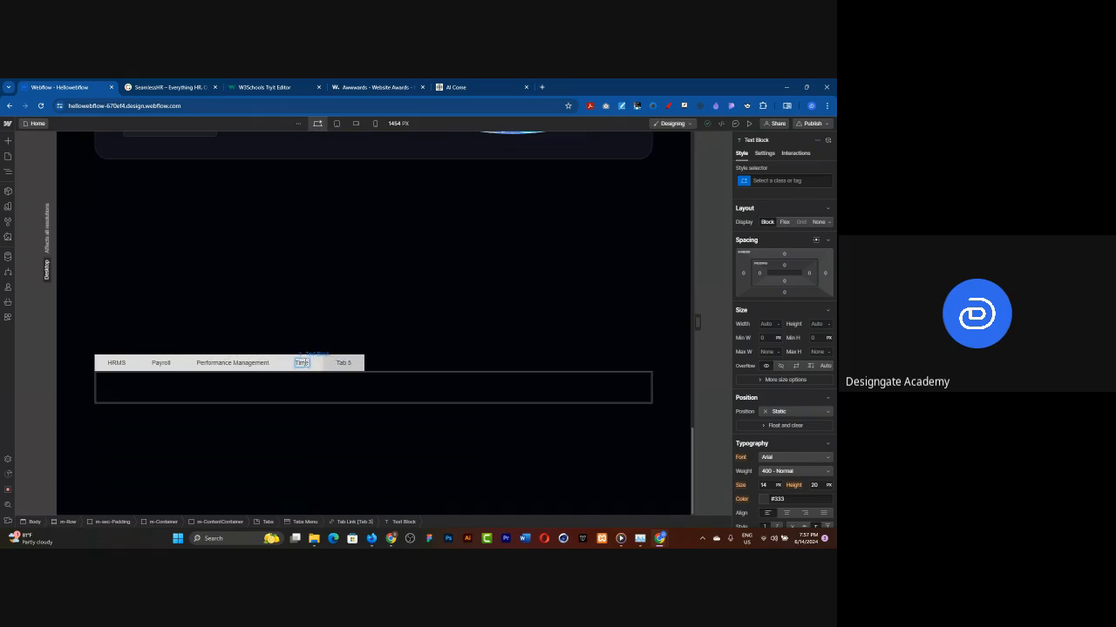
{"action": "type", "text": " Management"}
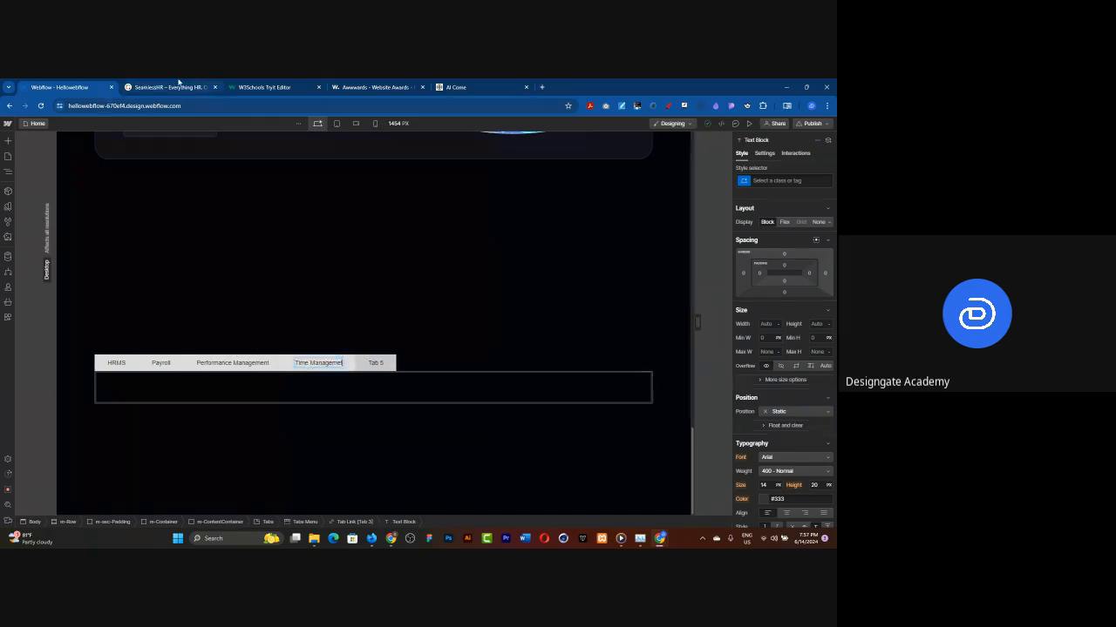
{"action": "left_click", "coordinate": [166, 87]}
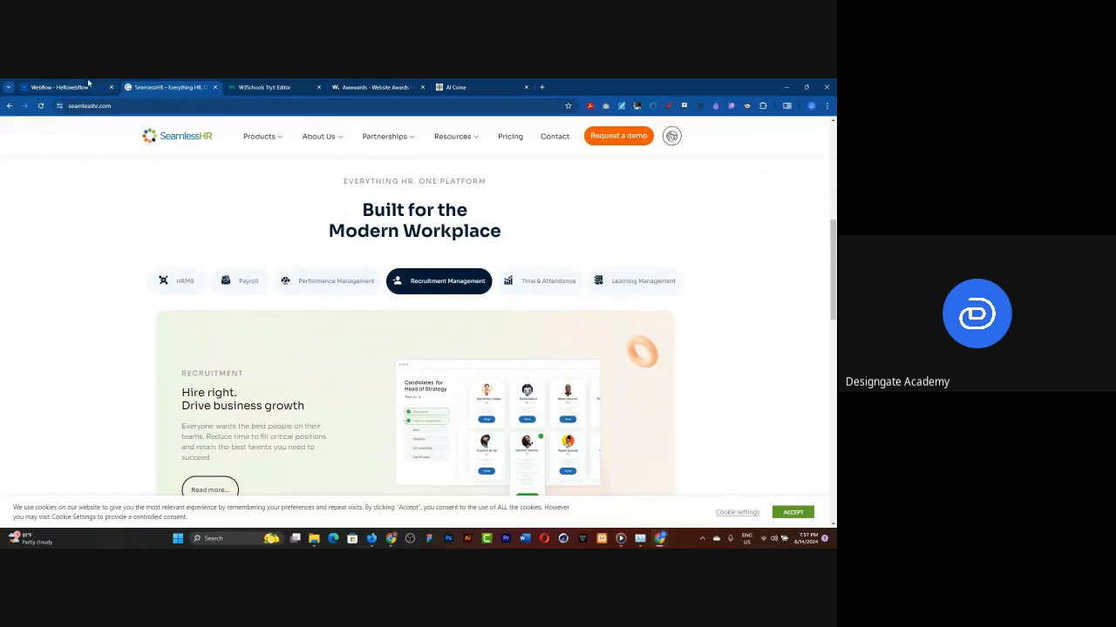
{"action": "left_click", "coordinate": [88, 86]}
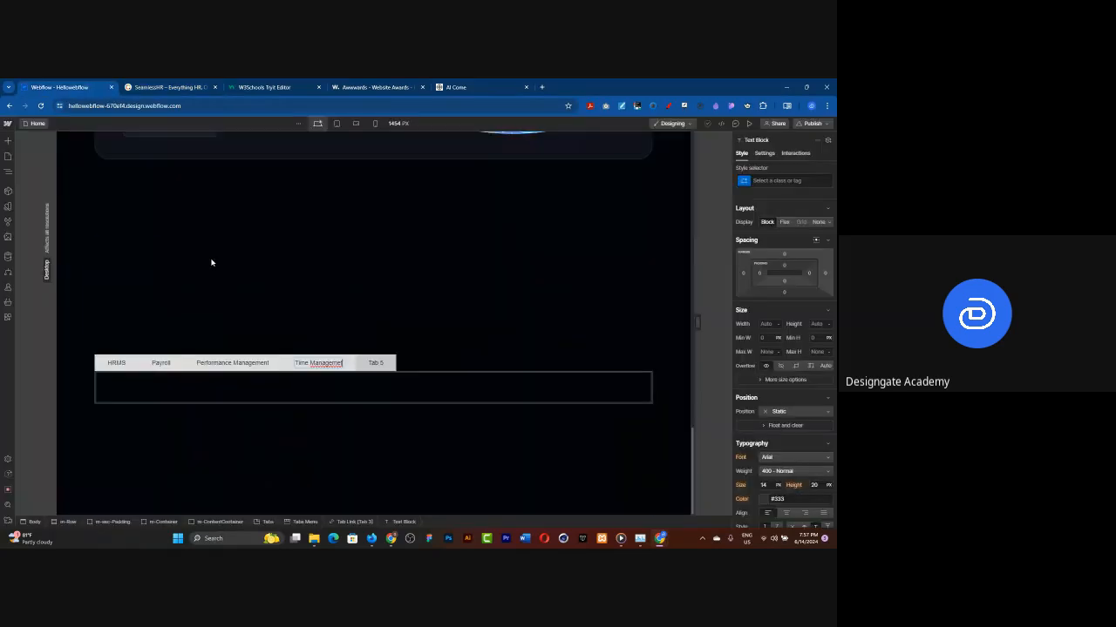
{"action": "double_click", "coordinate": [331, 363]}
{"action": "type", "text": "&"}
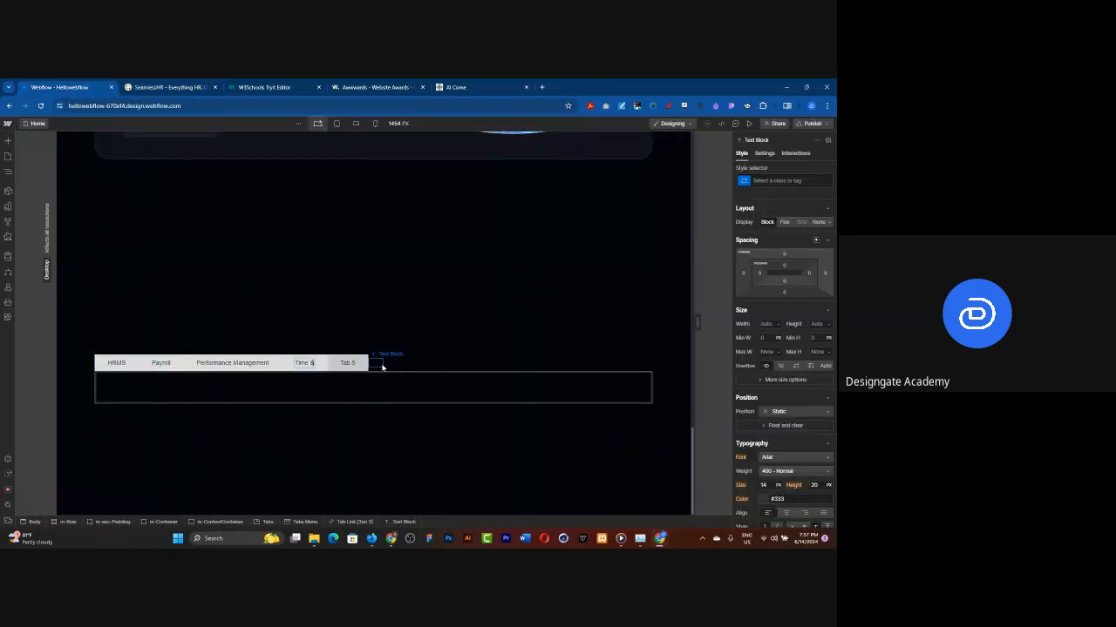
{"action": "type", "text": " Attendance"}
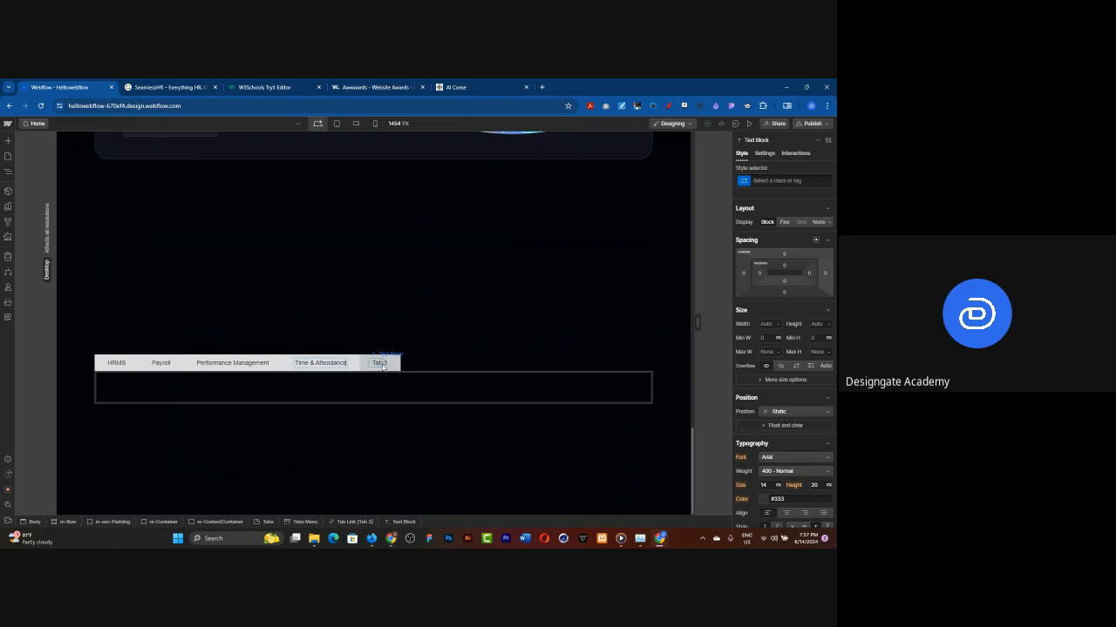
Label the fifth tab Learning Management and finish editing its text.
{"action": "left_click", "coordinate": [382, 365]}
{"action": "double_click", "coordinate": [382, 363]}
{"action": "type", "text": "Learning Managemen"}
{"action": "key", "text": "BackSpace"}
{"action": "key", "text": "BackSpace"}
{"action": "key", "text": "BackSpace"}
{"action": "key", "text": "BackSpace"}
{"action": "key", "text": "BackSpace"}
{"action": "key", "text": "BackSpace"}
{"action": "key", "text": "BackSpace"}
{"action": "type", "text": "ageent"}
{"action": "key", "text": "BackSpace"}
{"action": "key", "text": "BackSpace"}
{"action": "key", "text": "BackSpace"}
{"action": "type", "text": "m"}
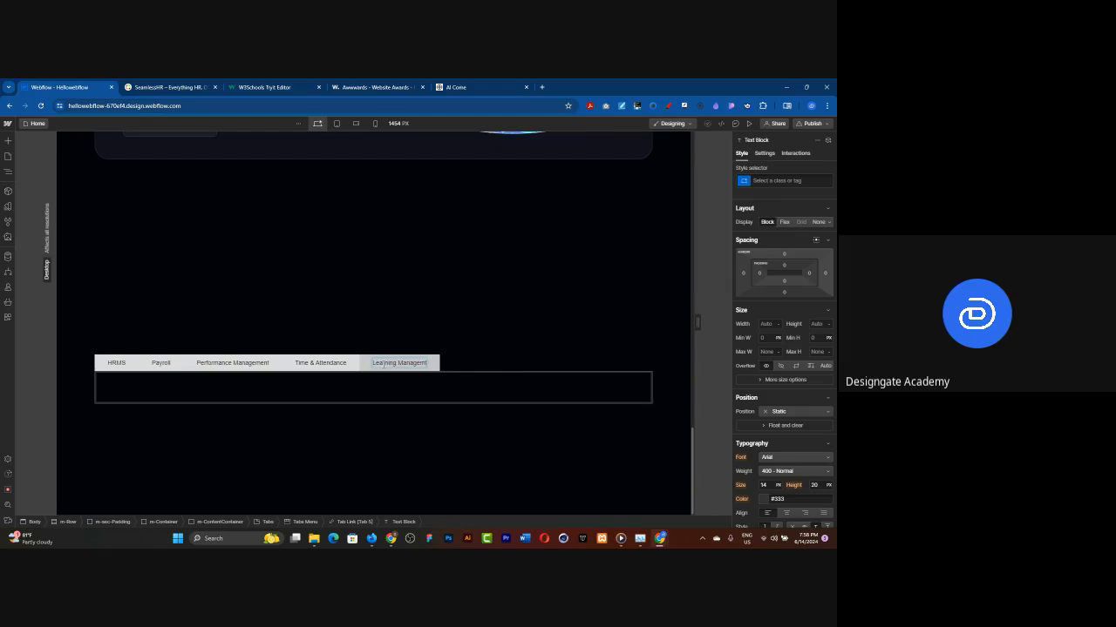
{"action": "key", "text": "BackSpace"}
{"action": "type", "text": "ment"}
{"action": "key", "text": "Escape"}
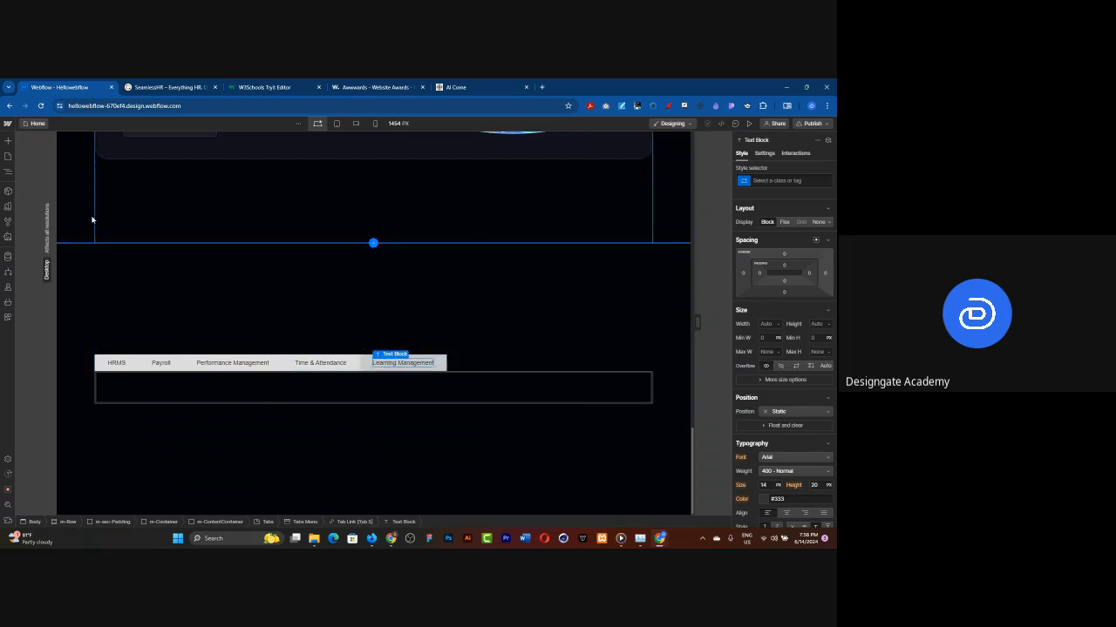
Examine the first tab link and its text block in the page structure, comparing them with the icon tabs on the SeamlessHR site.
{"action": "left_click", "coordinate": [7, 171]}
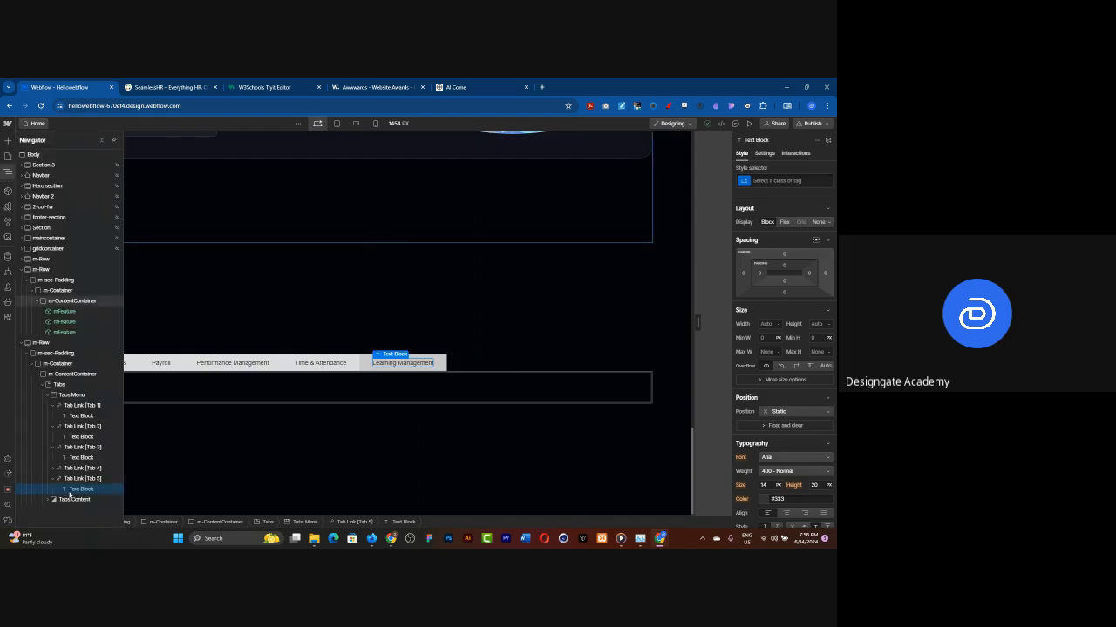
{"action": "left_click", "coordinate": [75, 407]}
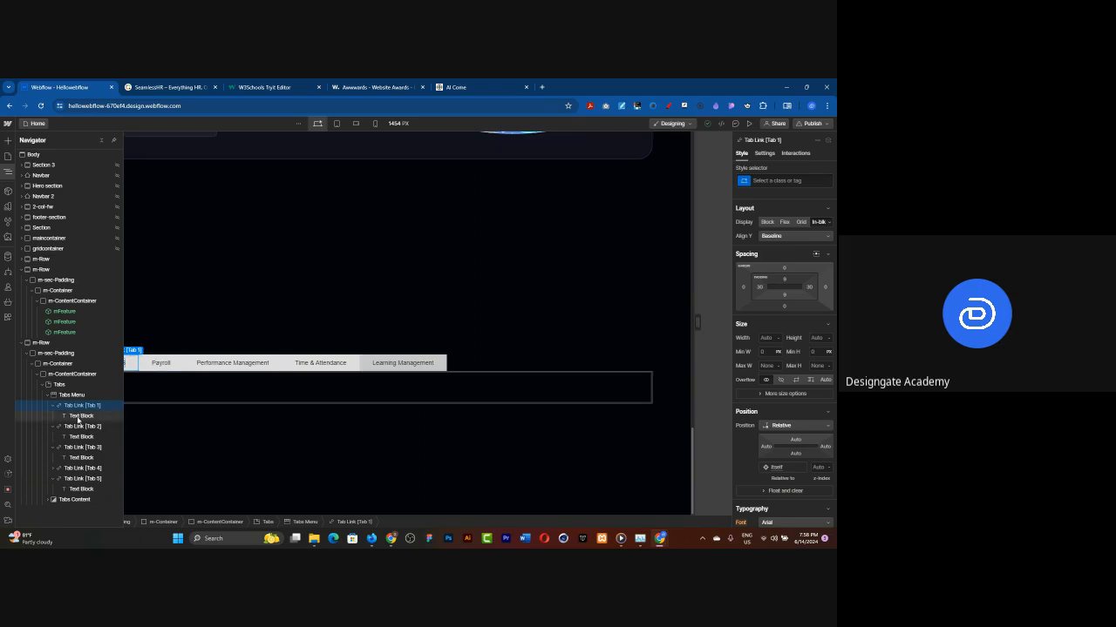
{"action": "left_click", "coordinate": [81, 418]}
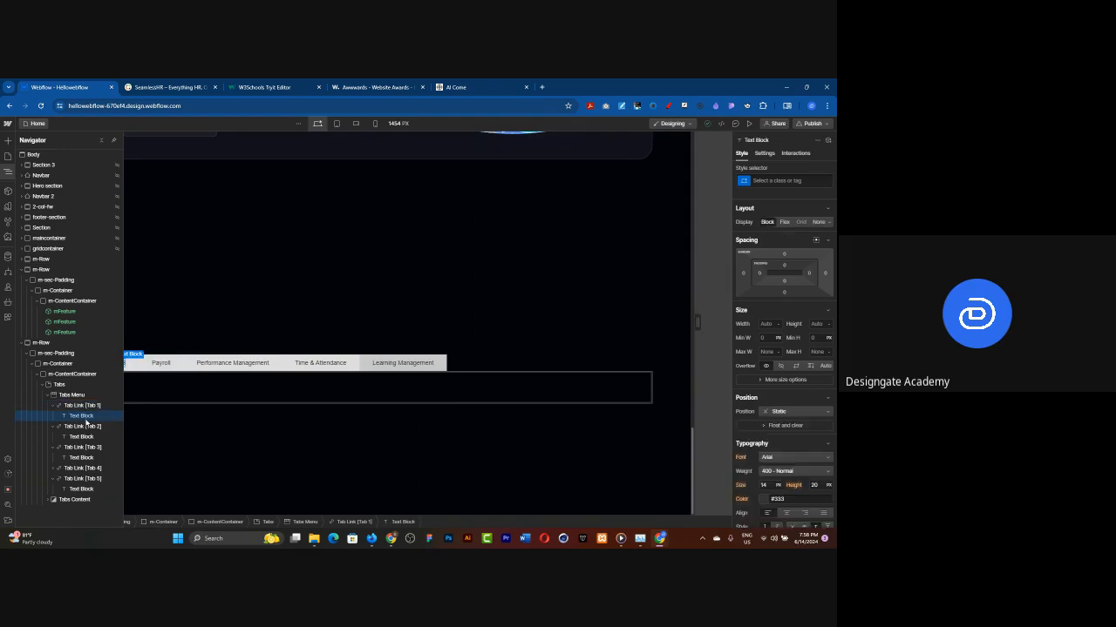
{"action": "left_click", "coordinate": [170, 88]}
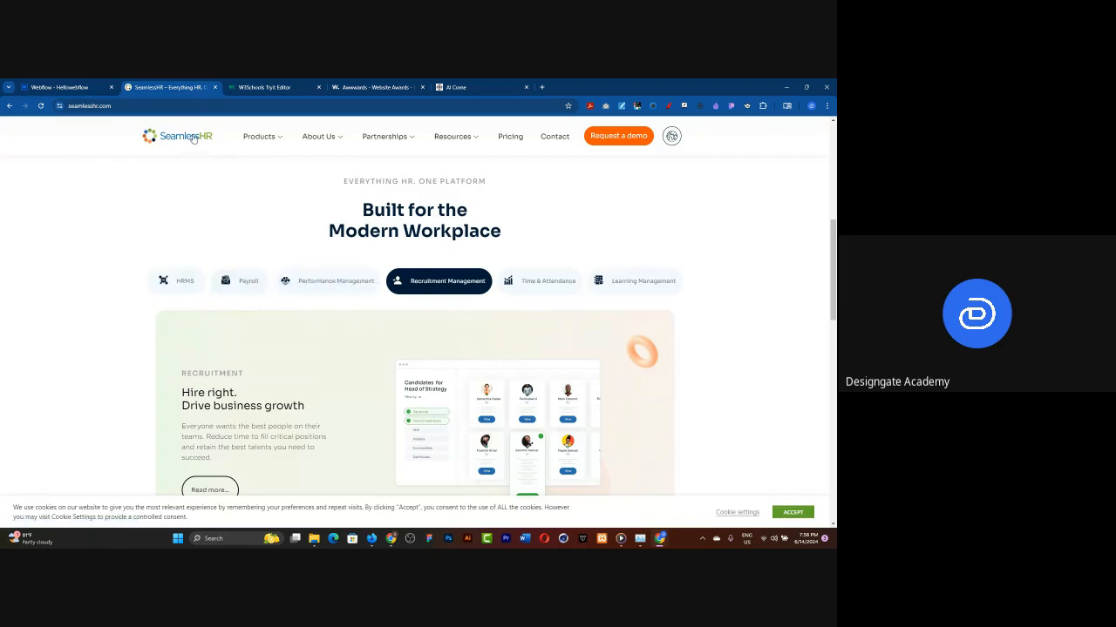
{"action": "left_click", "coordinate": [50, 87]}
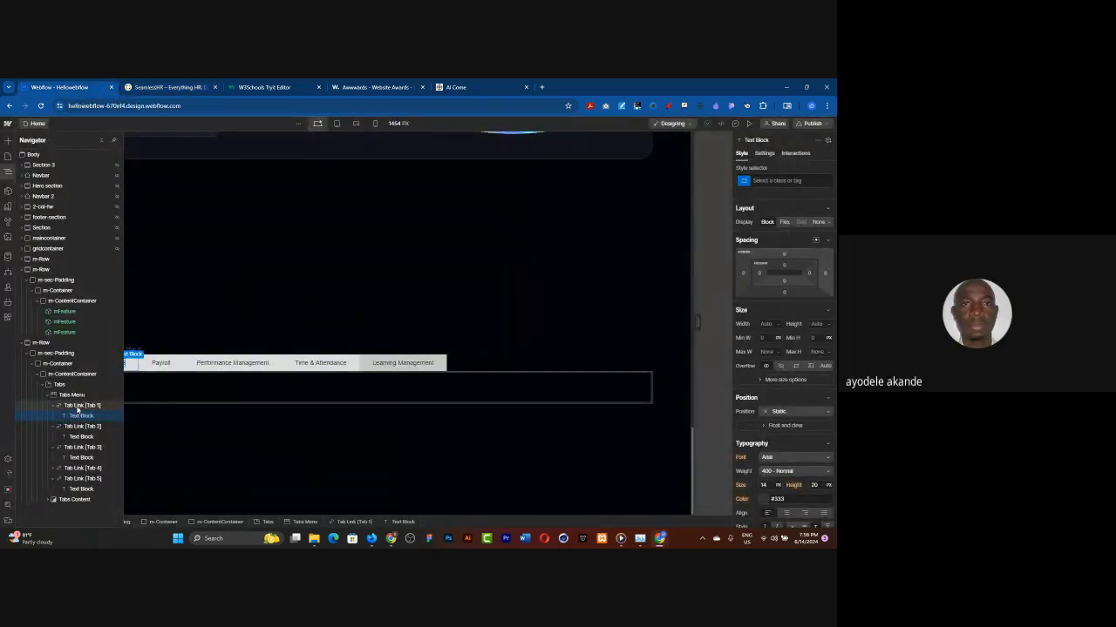
{"action": "left_click", "coordinate": [7, 171]}
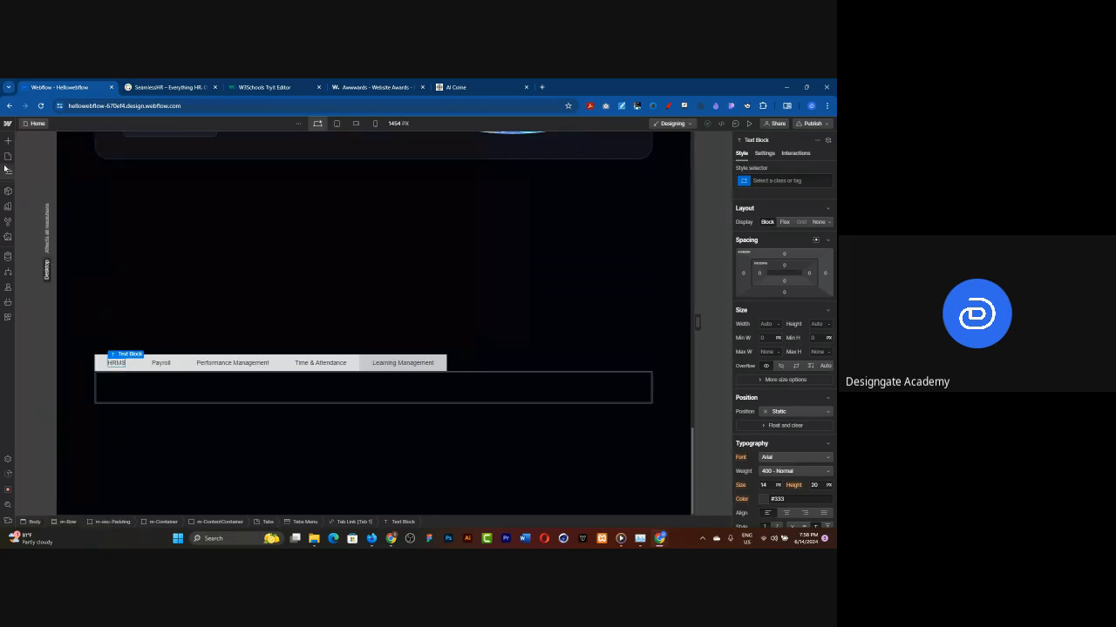
Insert the dark diagonal arrow SVG from the site's assets into the HRMS tab link, below its text.
{"action": "left_click", "coordinate": [7, 237]}
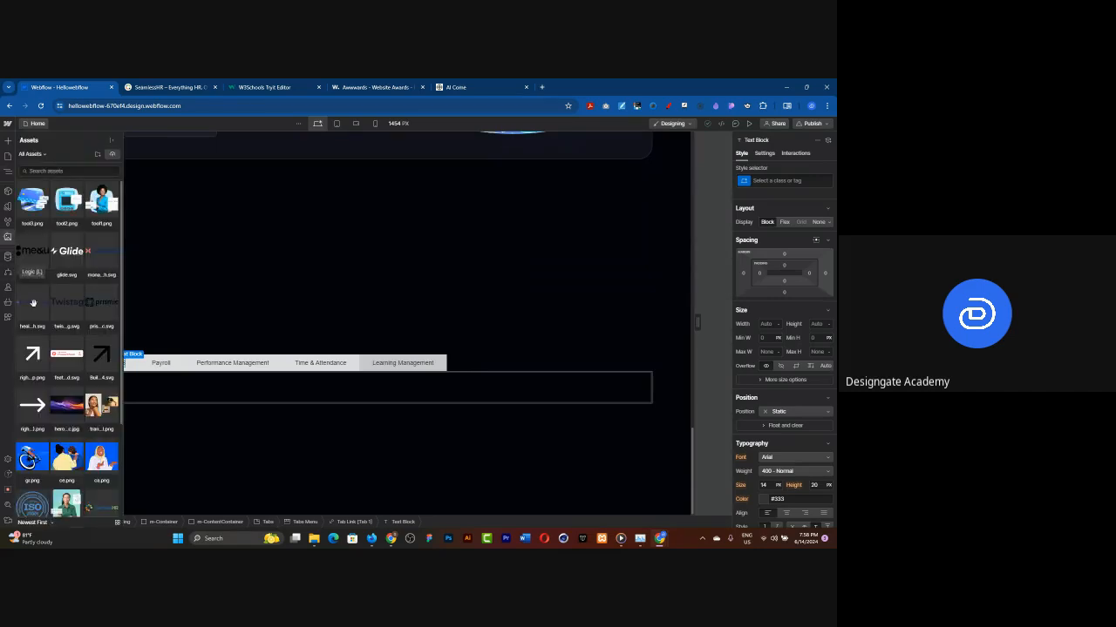
{"action": "scroll", "coordinate": [65, 357], "scroll_direction": "down", "scroll_amount": 3}
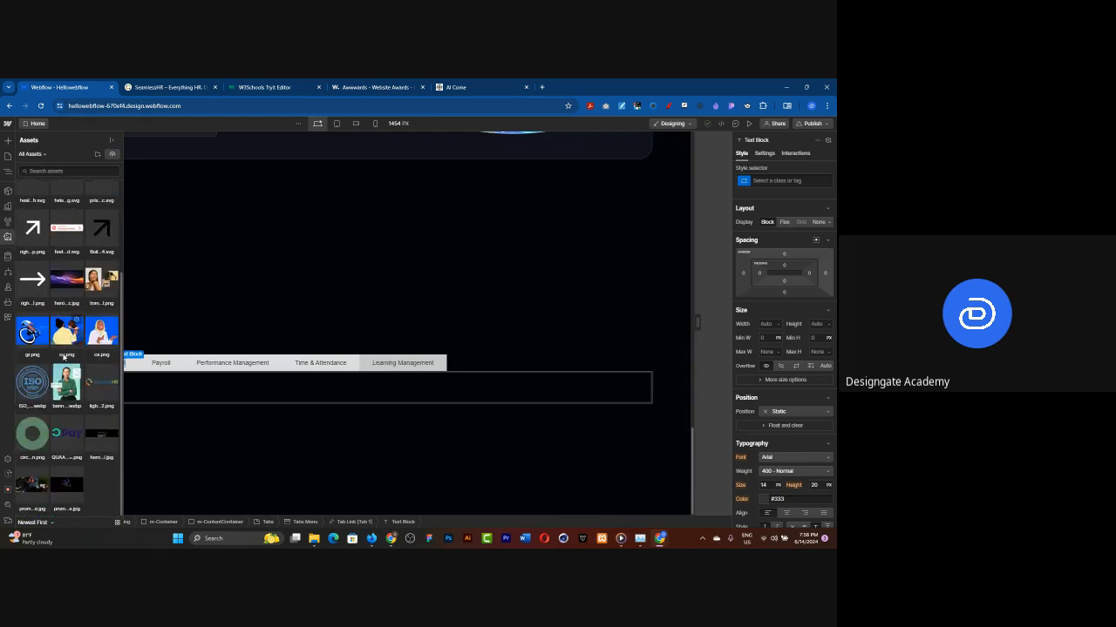
{"action": "scroll", "coordinate": [52, 346], "scroll_direction": "up", "scroll_amount": 1}
{"action": "scroll", "coordinate": [52, 346], "scroll_direction": "down", "scroll_amount": 1}
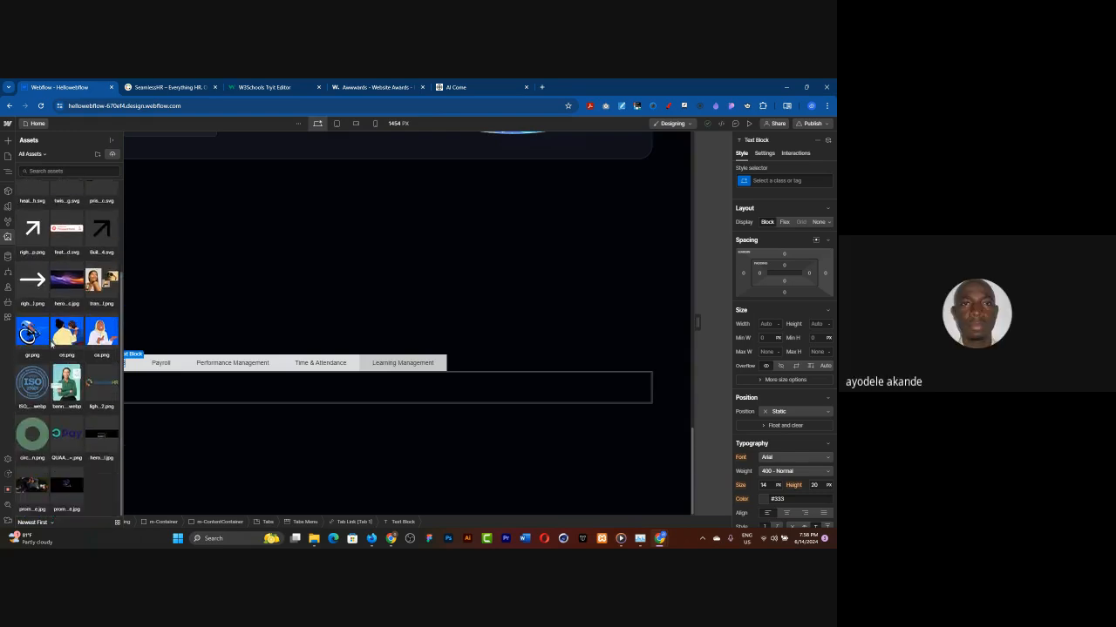
{"action": "scroll", "coordinate": [52, 347], "scroll_direction": "up", "scroll_amount": 1}
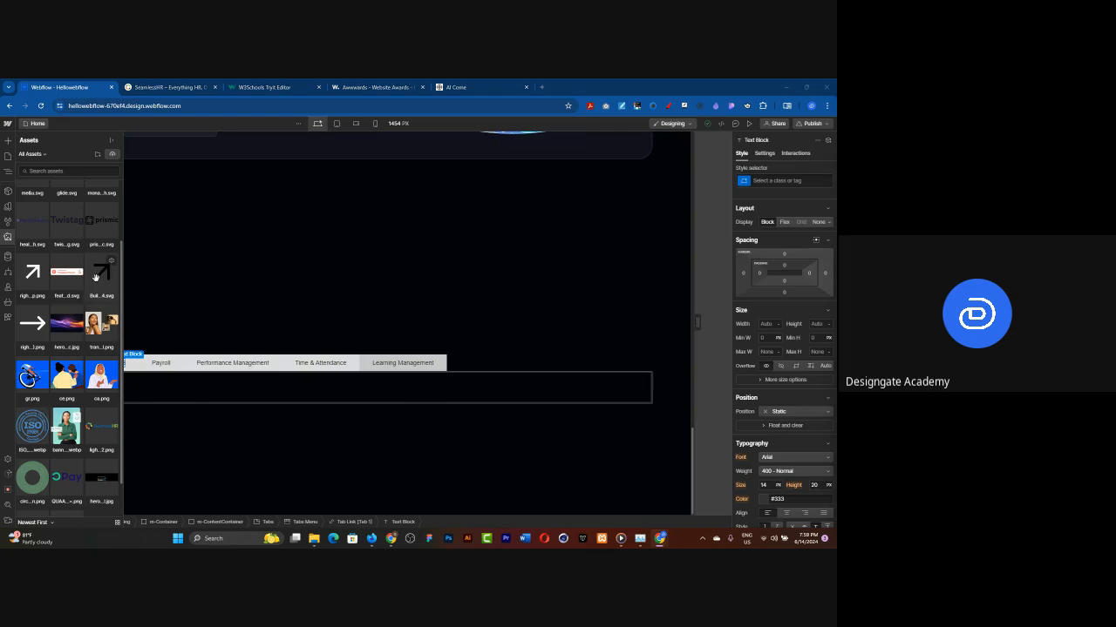
{"action": "left_click_drag", "start_coordinate": [135, 370], "coordinate": [133, 367]}
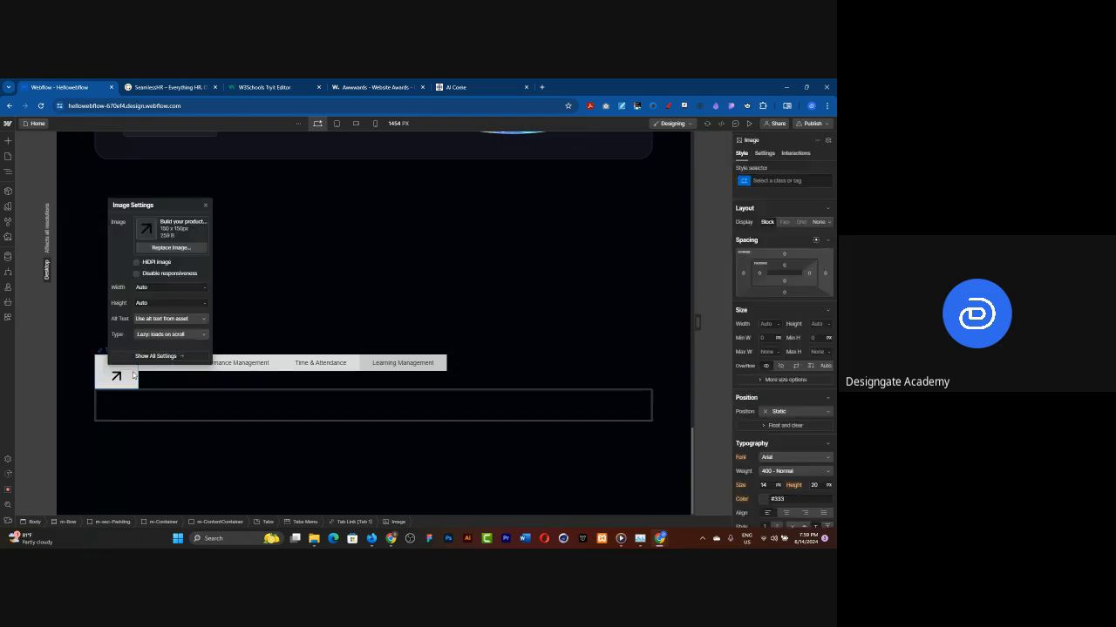
Select the HRMS tab link in the page structure and set its display to inline-block.
{"action": "left_click", "coordinate": [186, 399]}
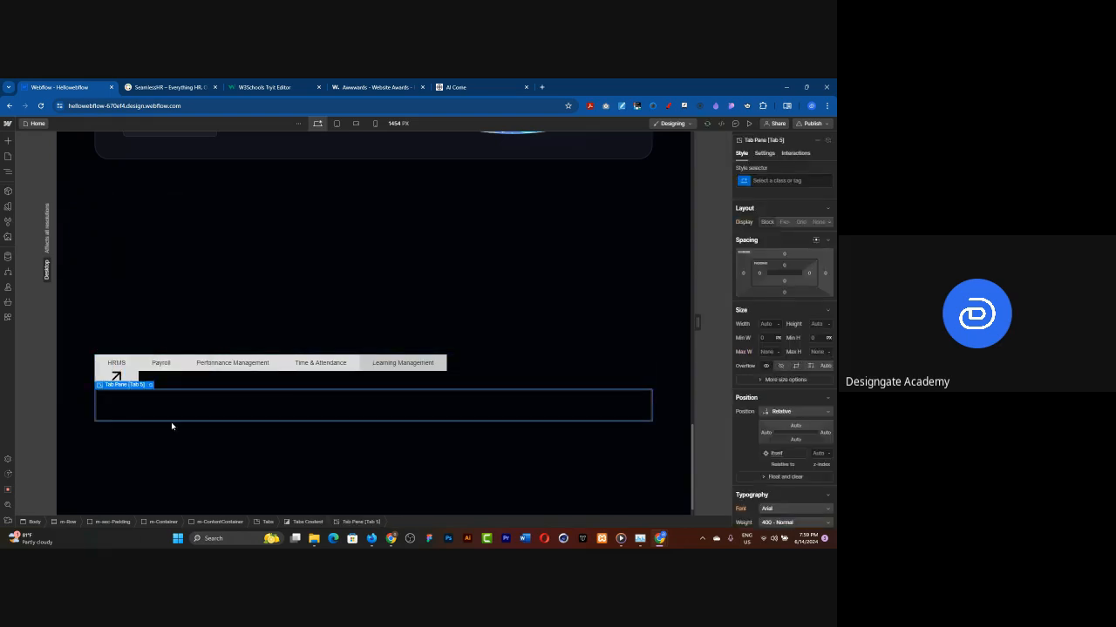
{"action": "left_click", "coordinate": [9, 175]}
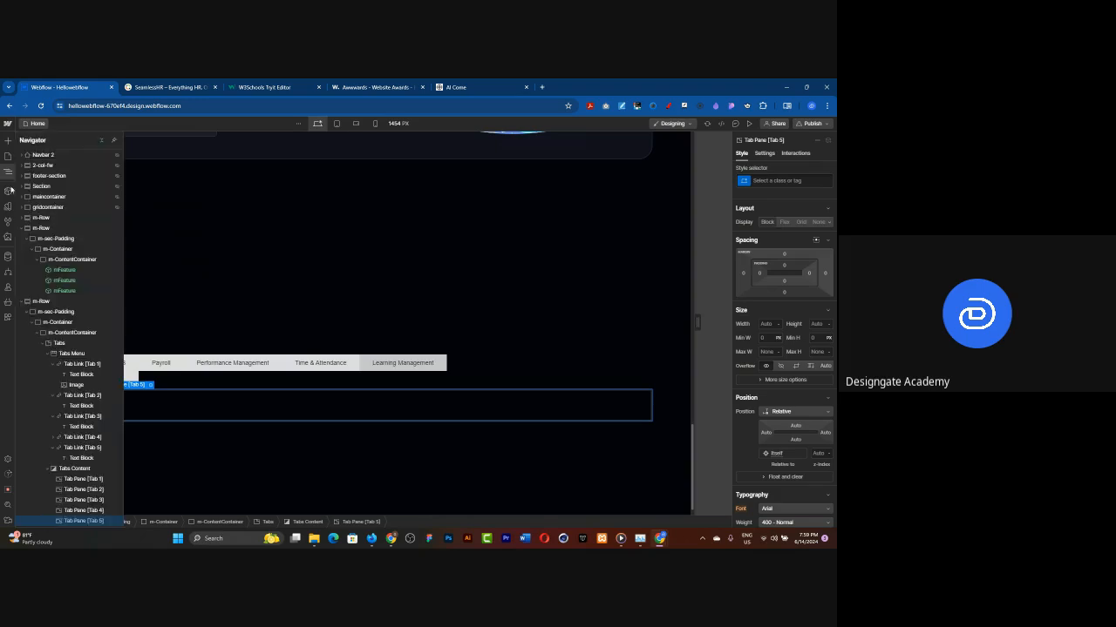
{"action": "left_click", "coordinate": [80, 365]}
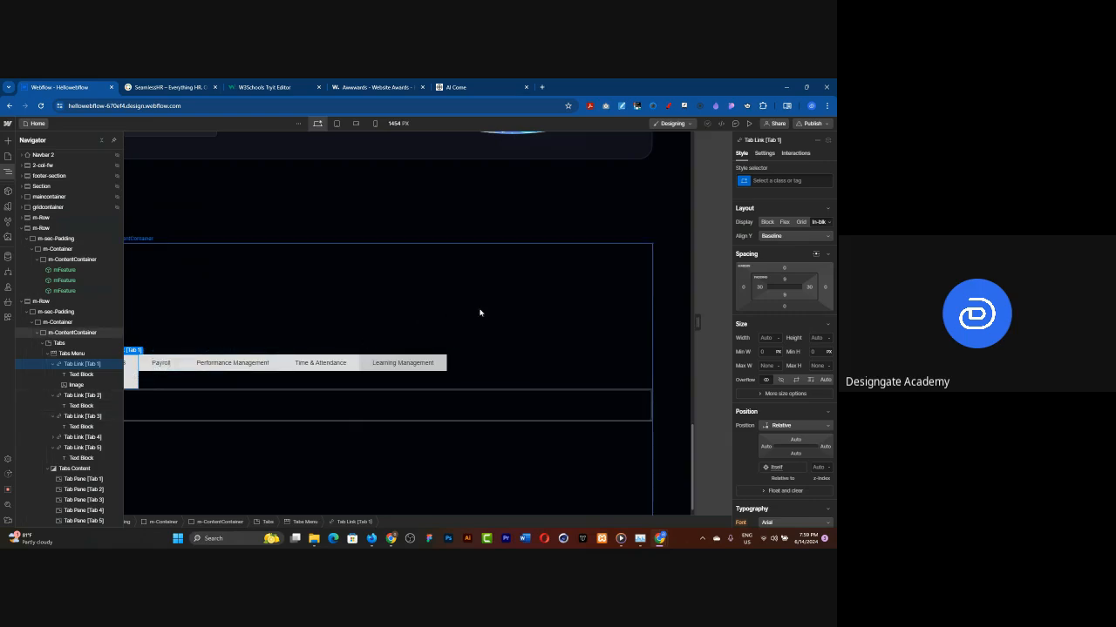
{"action": "left_click", "coordinate": [815, 223]}
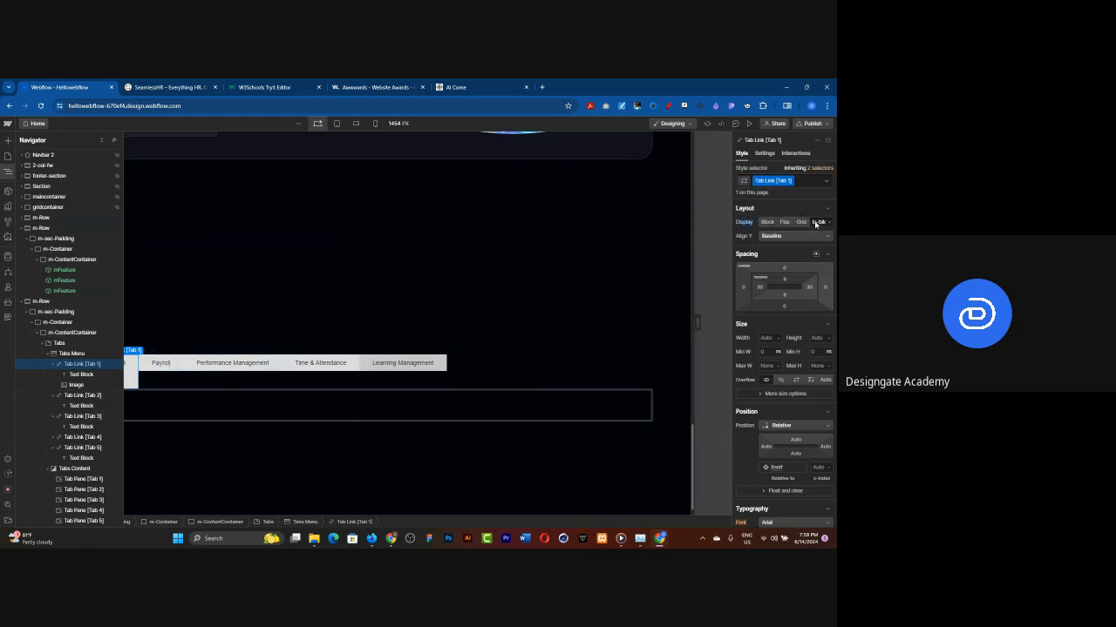
{"action": "left_click", "coordinate": [214, 374]}
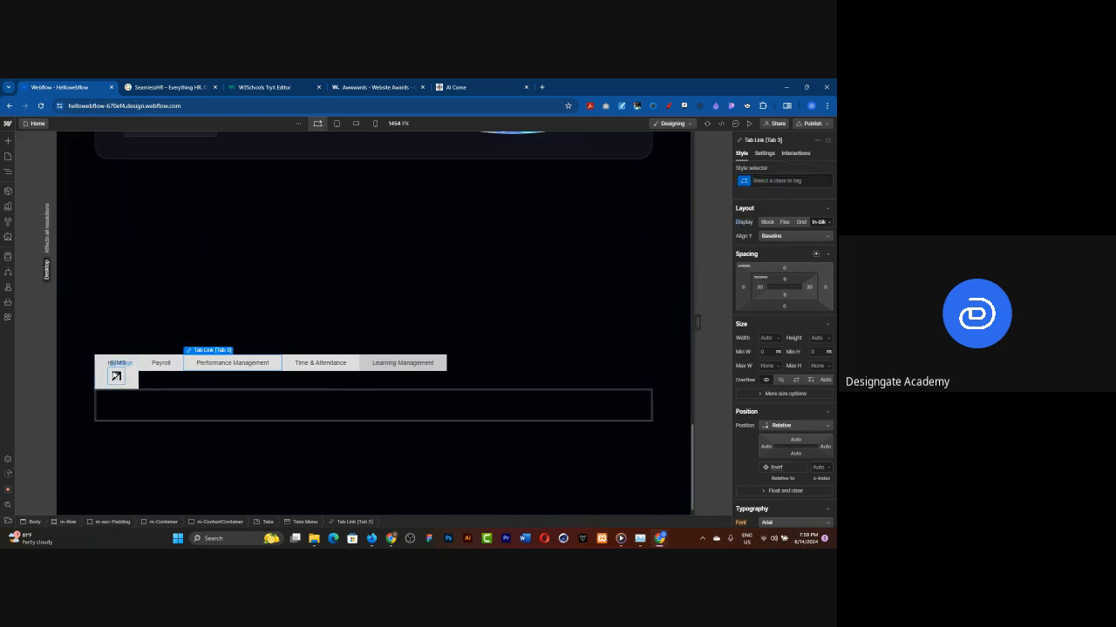
Set the height of the arrow image in the HRMS tab to 24 px.
{"action": "left_click", "coordinate": [117, 381]}
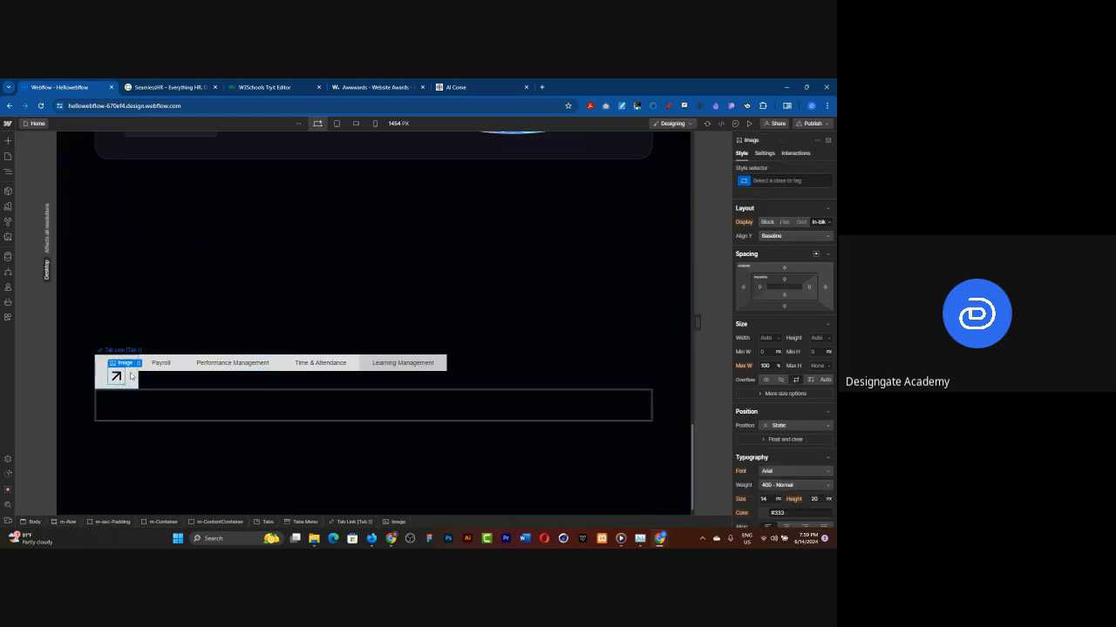
{"action": "left_click", "coordinate": [138, 364]}
{"action": "left_click", "coordinate": [163, 303]}
{"action": "type", "text": "24"}
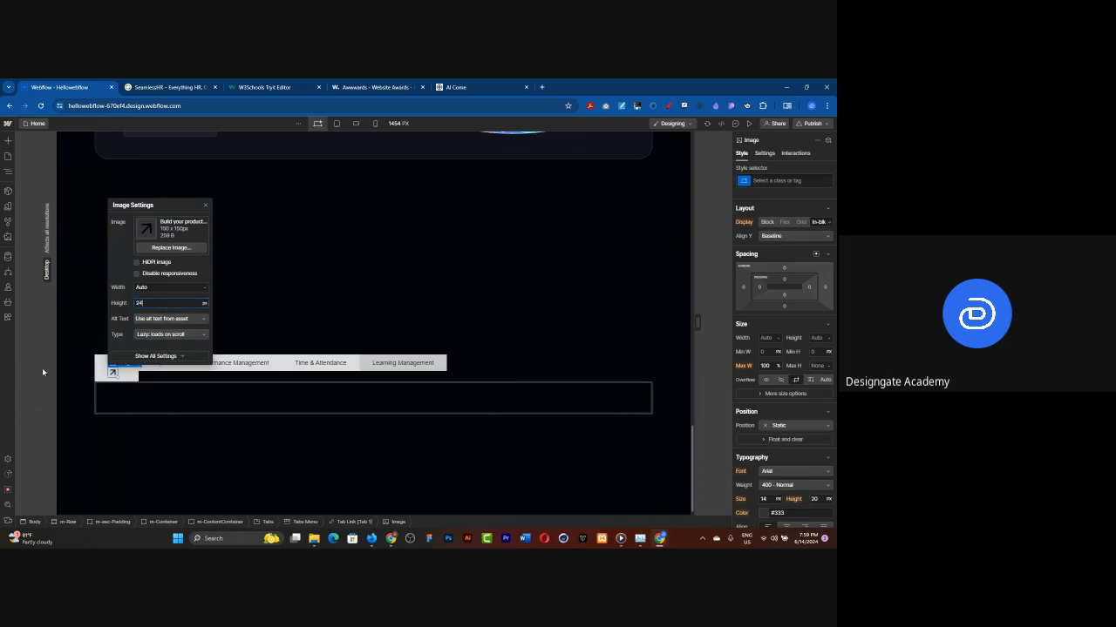
{"action": "left_click", "coordinate": [144, 392]}
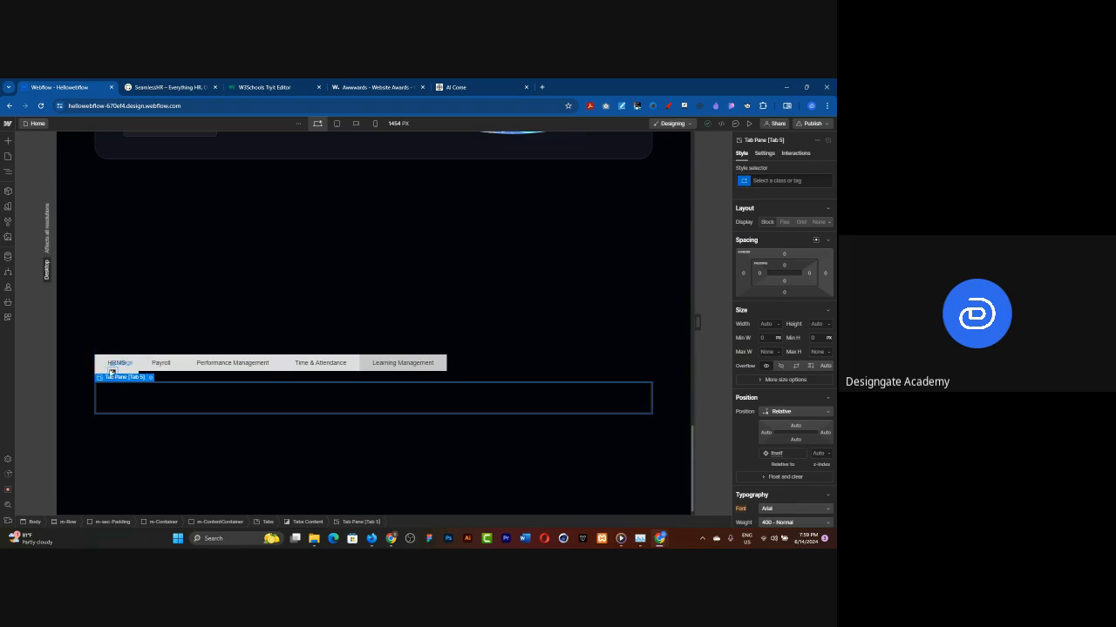
Add a div block inside the HRMS tab link and set its display to flex.
{"action": "left_click", "coordinate": [100, 364]}
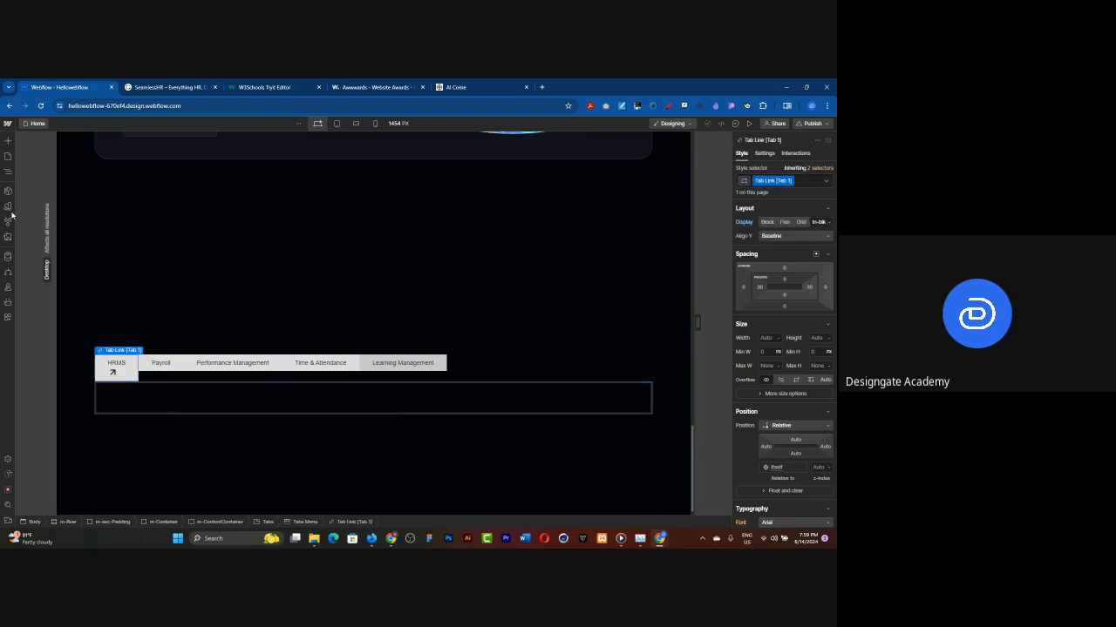
{"action": "left_click", "coordinate": [7, 141]}
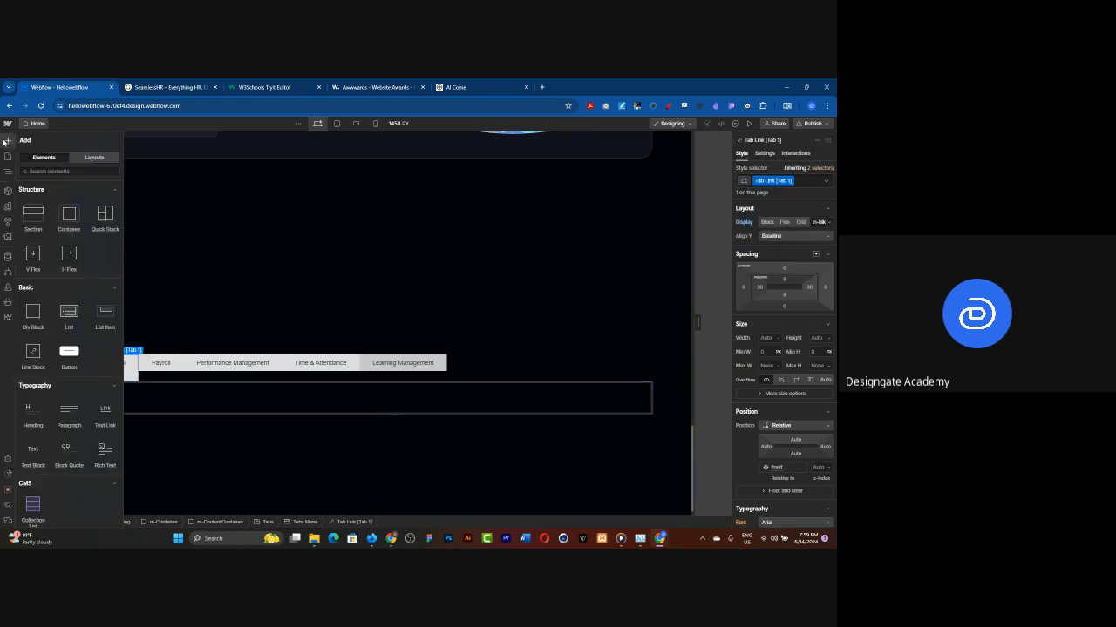
{"action": "left_click", "coordinate": [33, 323]}
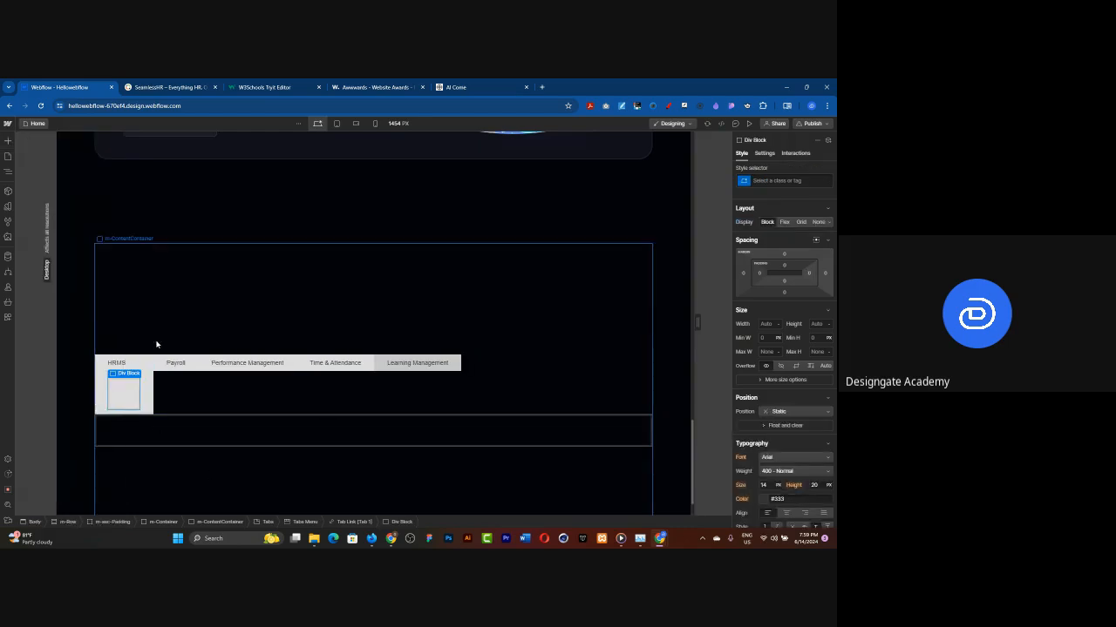
{"action": "left_click", "coordinate": [783, 223]}
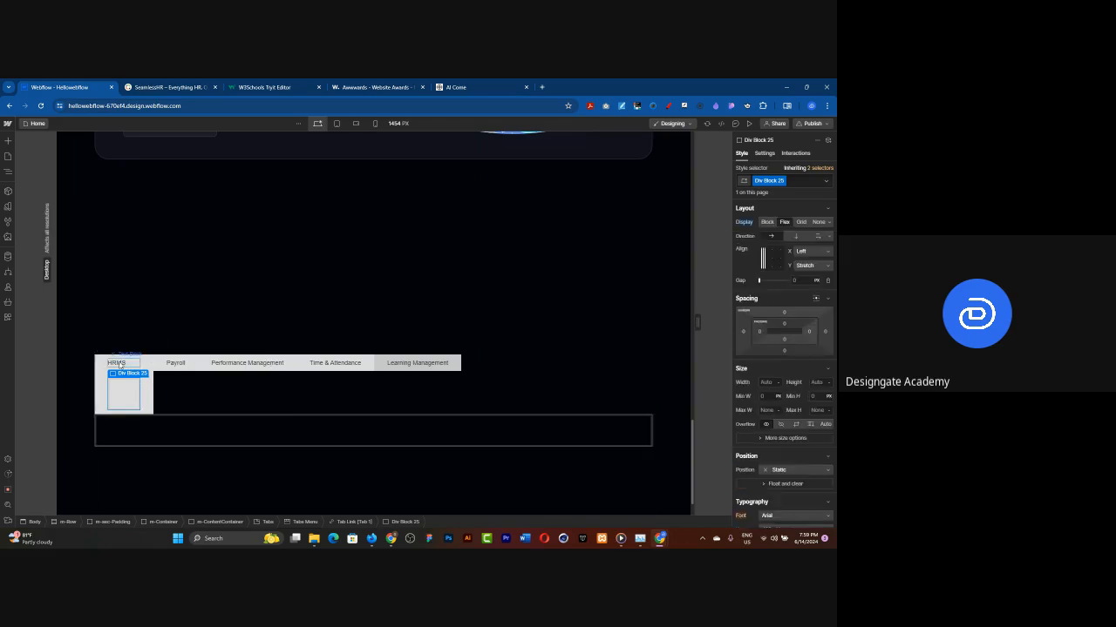
Move the HRMS text block and the arrow image into the flex div block, with the arrow before the text.
{"action": "left_click_drag", "start_coordinate": [119, 365], "coordinate": [130, 384]}
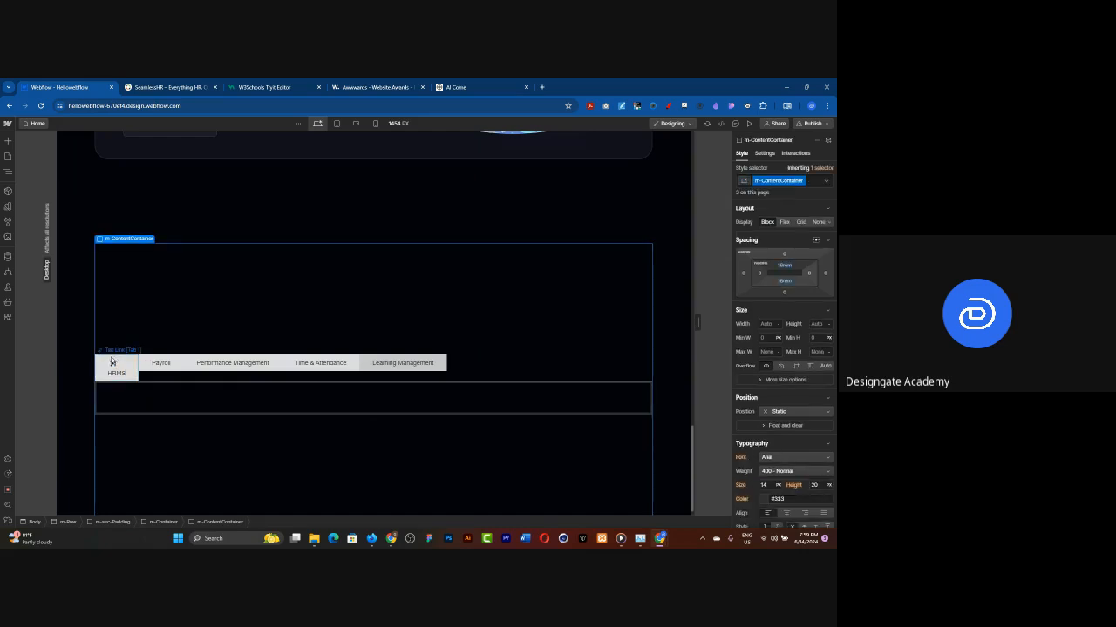
{"action": "left_click", "coordinate": [113, 365]}
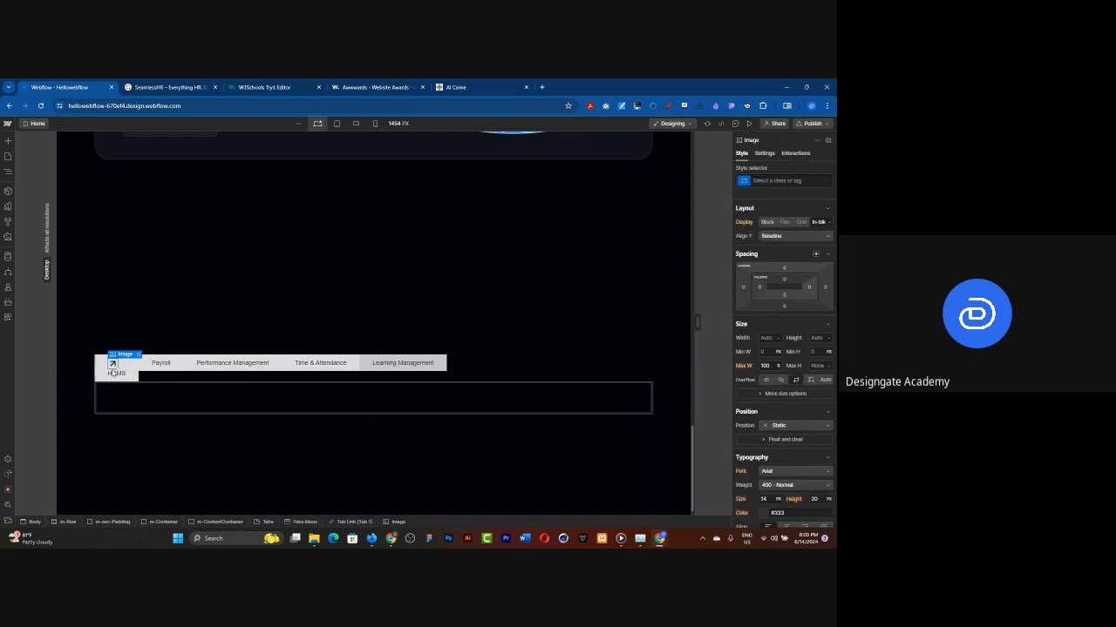
{"action": "key", "text": "z"}
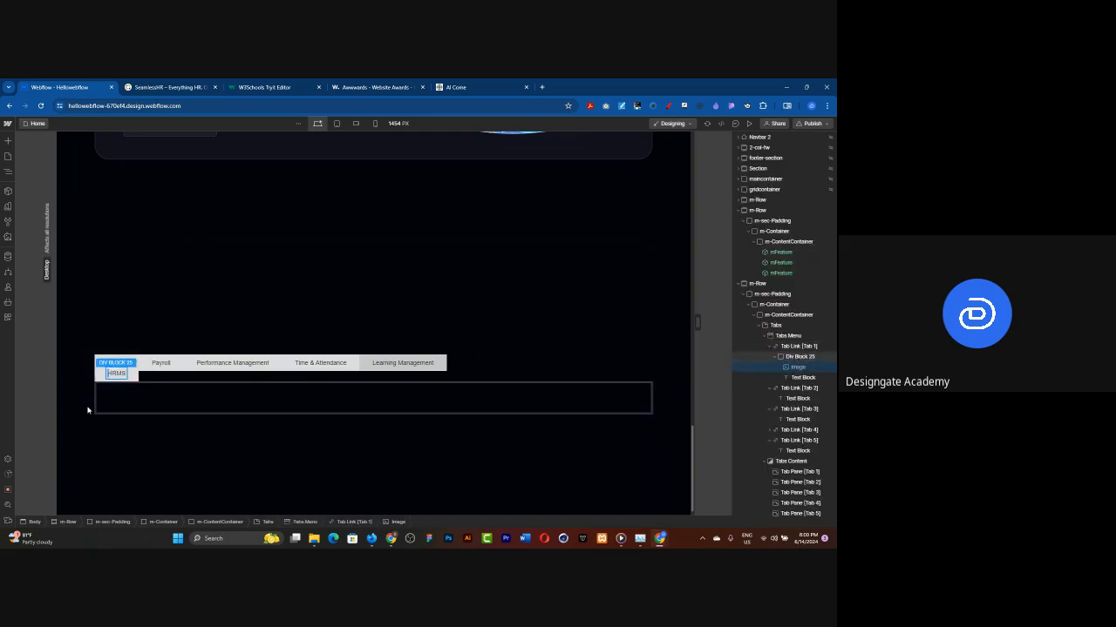
{"action": "key", "text": "s"}
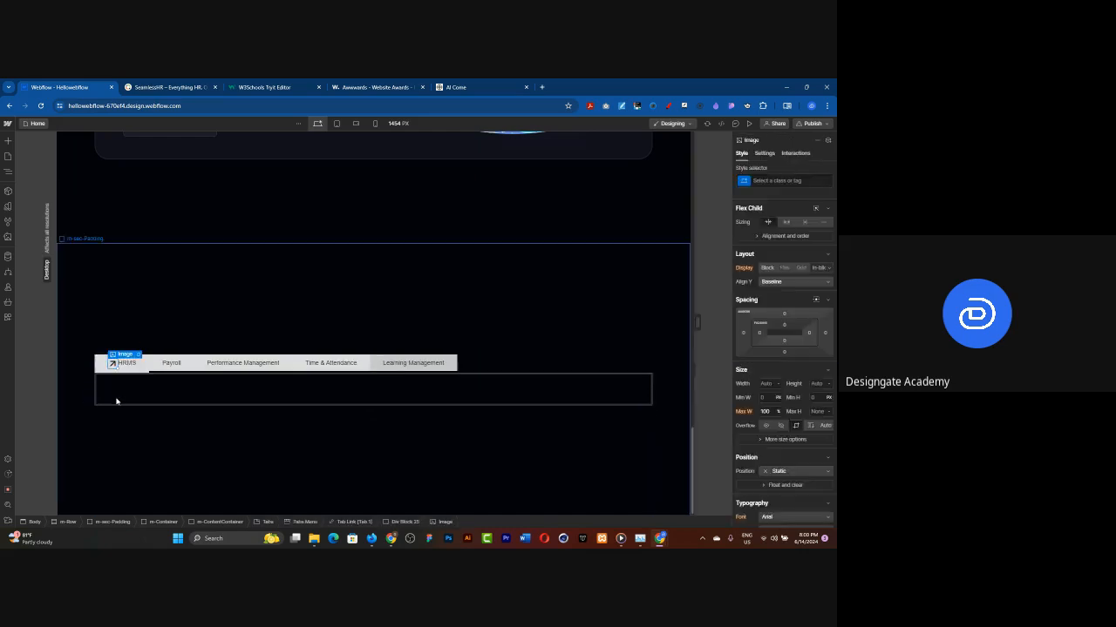
{"action": "left_click", "coordinate": [159, 349]}
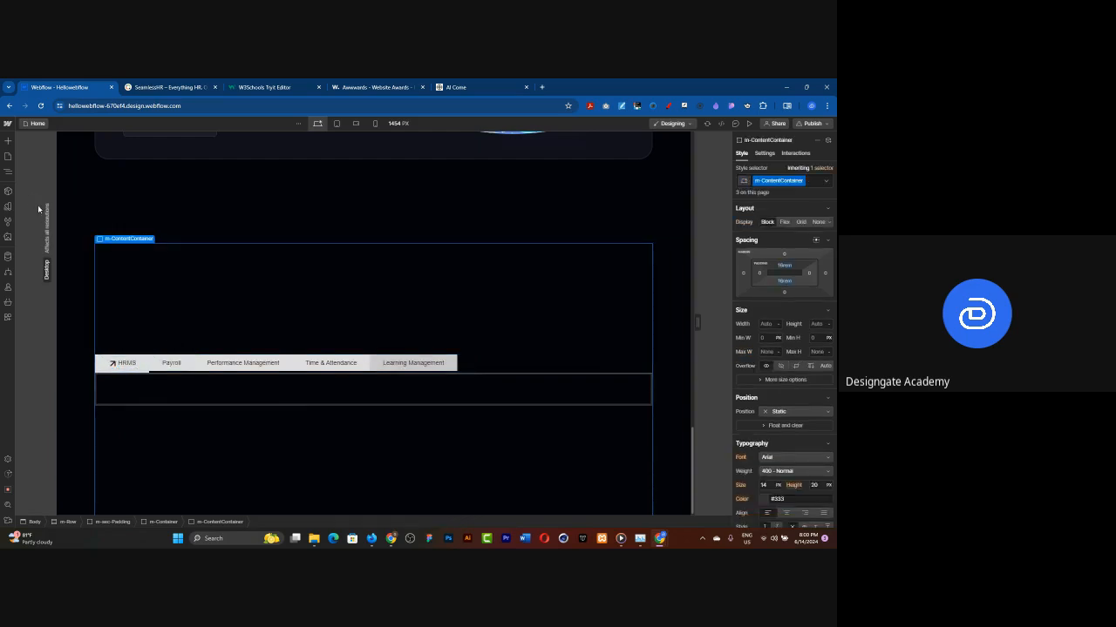
Align the div block's contents left horizontally and centred vertically, with a 16 px gap between the arrow and the HRMS text.
{"action": "left_click", "coordinate": [6, 173]}
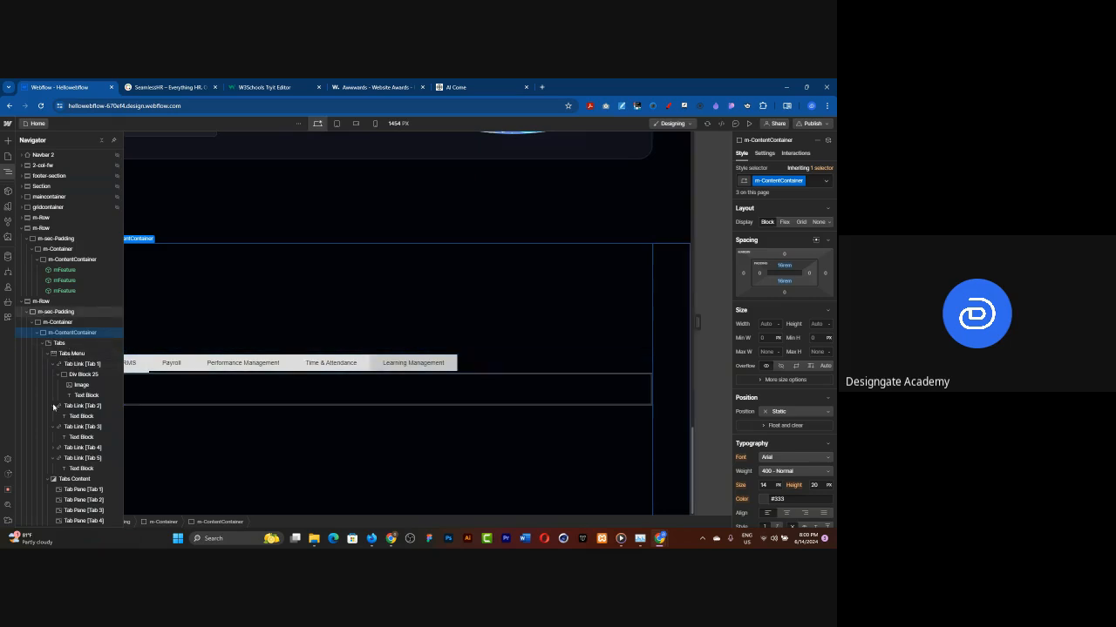
{"action": "scroll", "coordinate": [60, 359], "scroll_direction": "down", "scroll_amount": 1}
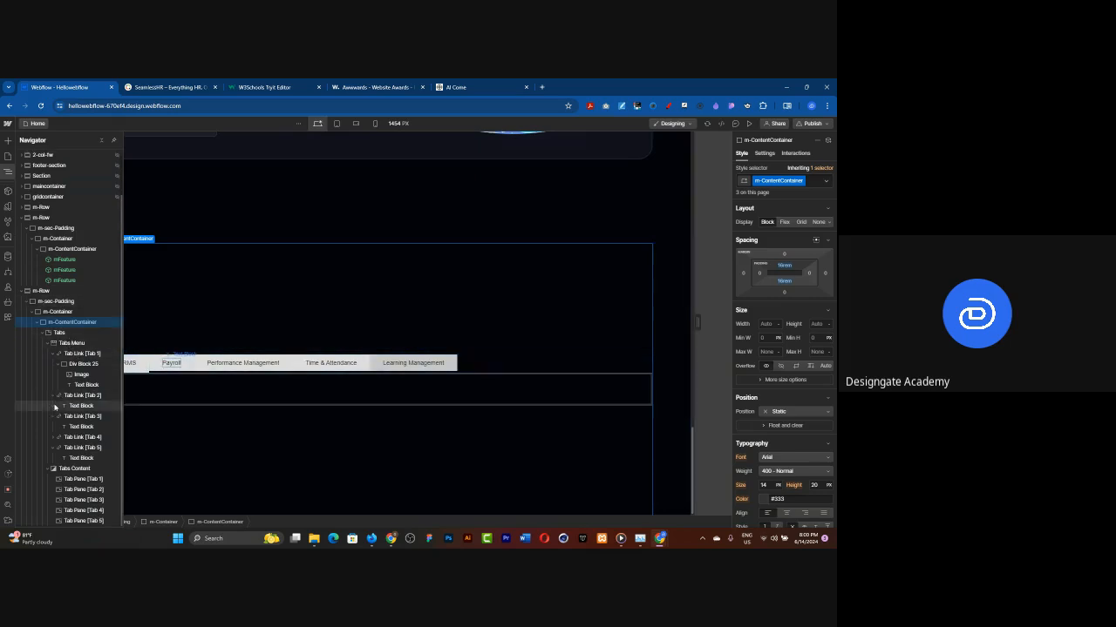
{"action": "left_click", "coordinate": [84, 364]}
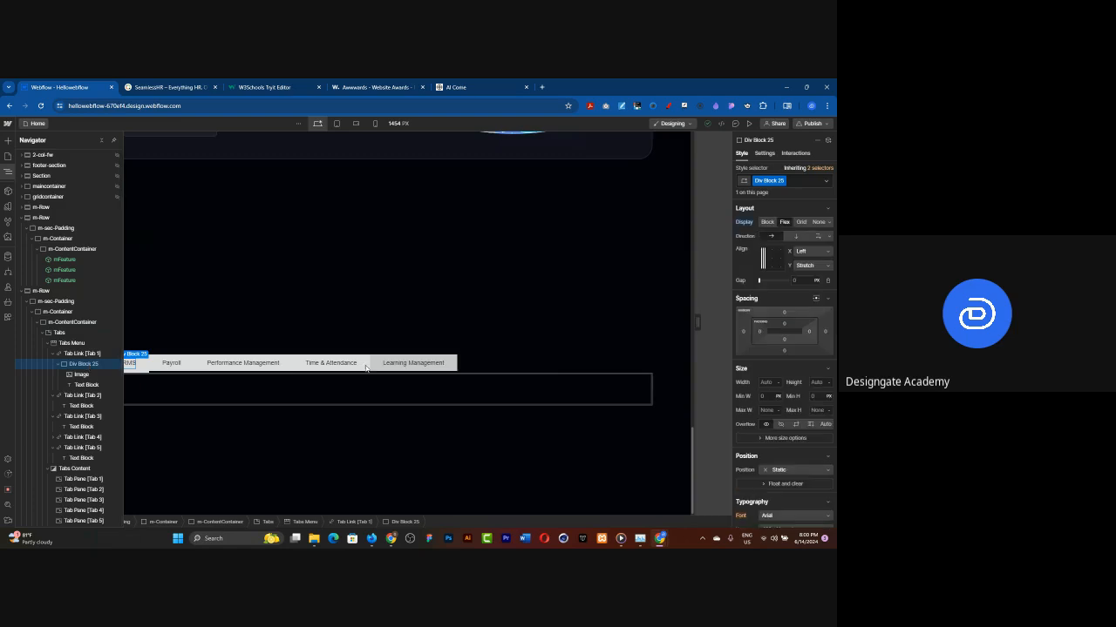
{"action": "left_click", "coordinate": [765, 261]}
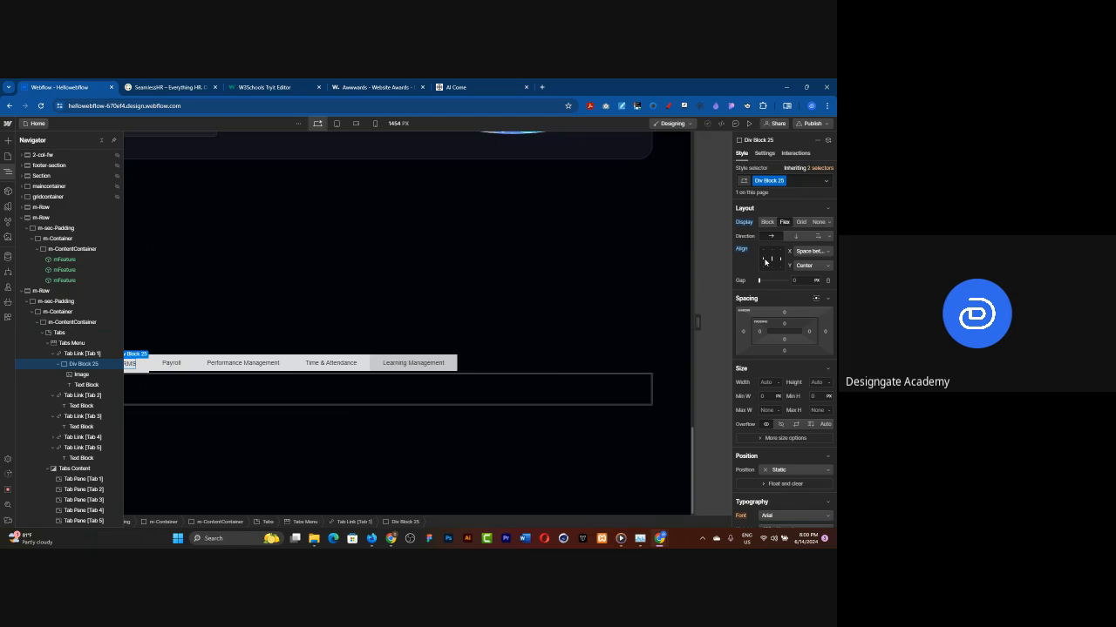
{"action": "left_click", "coordinate": [764, 259]}
{"action": "left_click", "coordinate": [809, 281]}
{"action": "key", "text": "Return"}
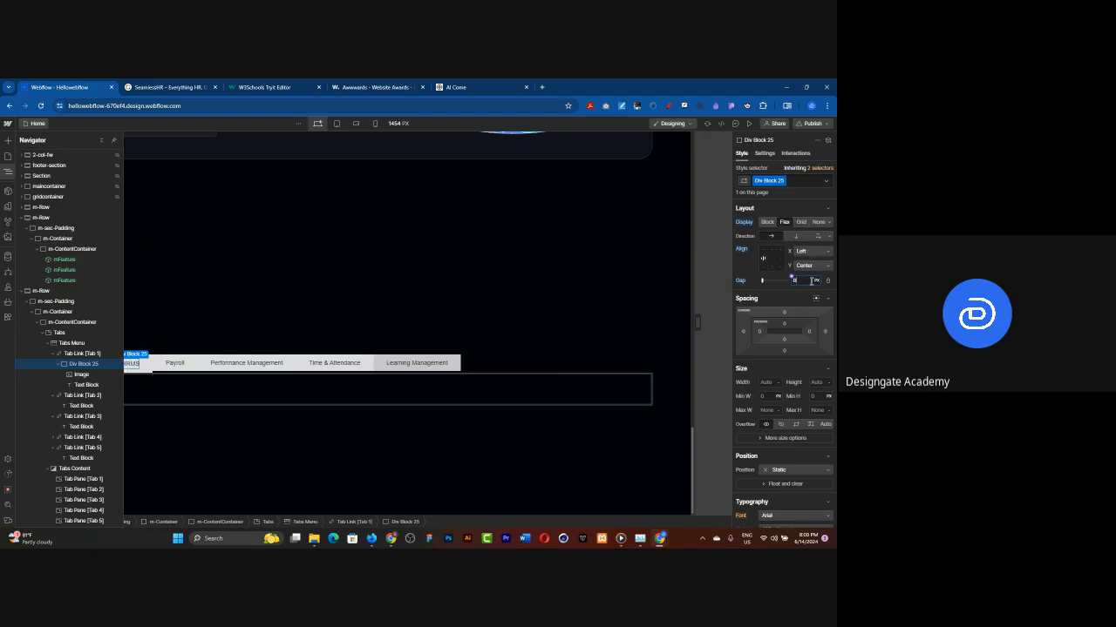
{"action": "key", "text": "Up"}
{"action": "key", "text": "Up"}
{"action": "key", "text": "Up"}
{"action": "key", "text": "Up"}
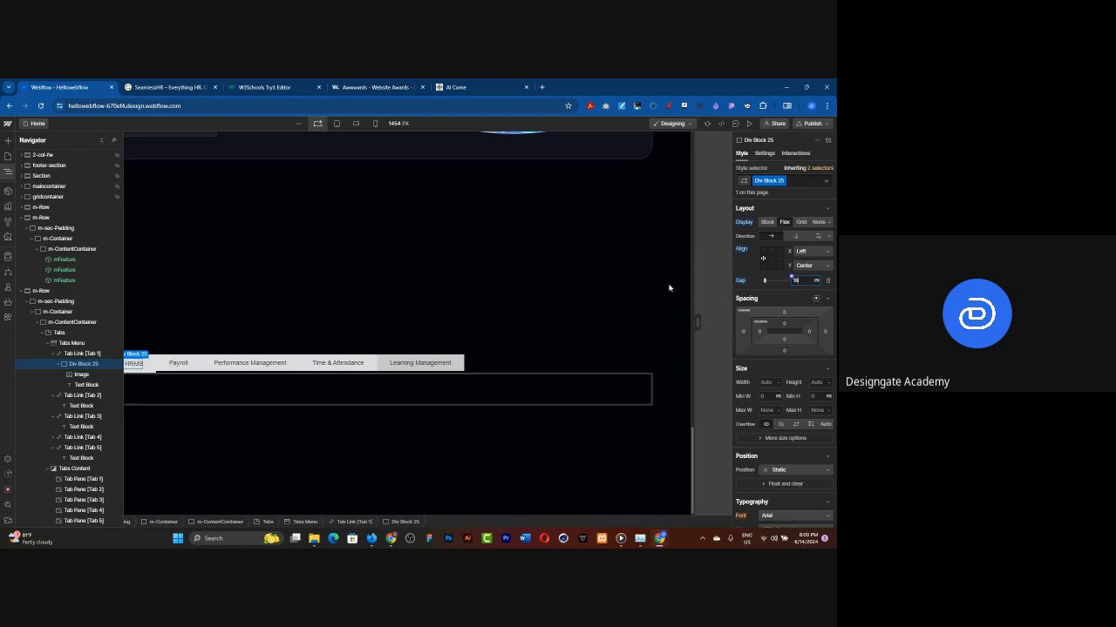
{"action": "left_click", "coordinate": [621, 300]}
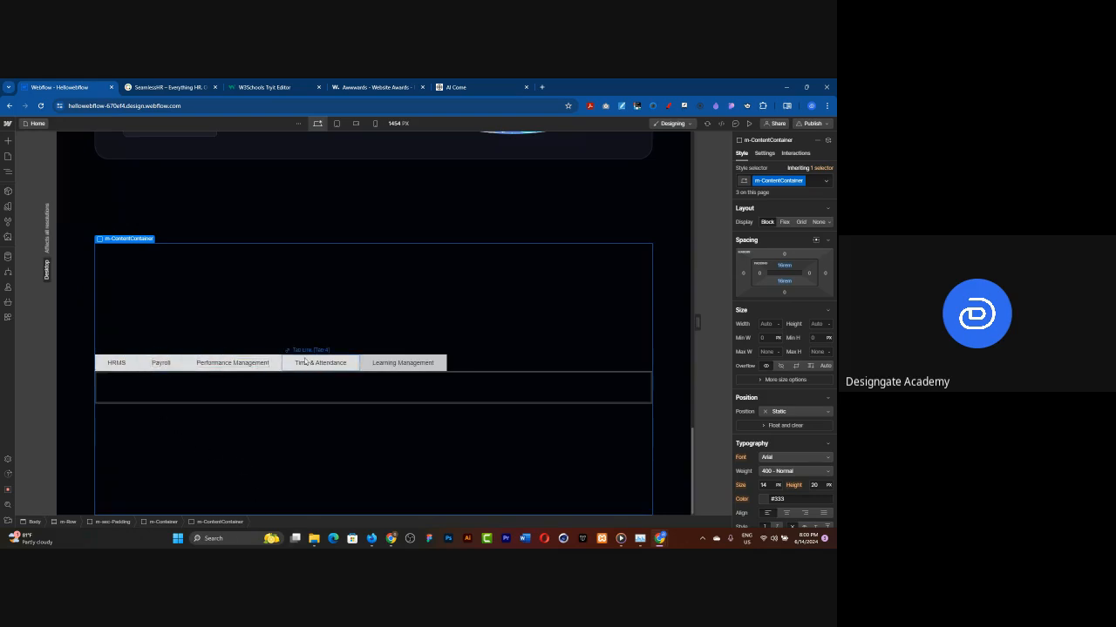
Insert the mFeature component into the Tab 1 pane of the tabs content.
{"action": "left_click", "coordinate": [8, 171]}
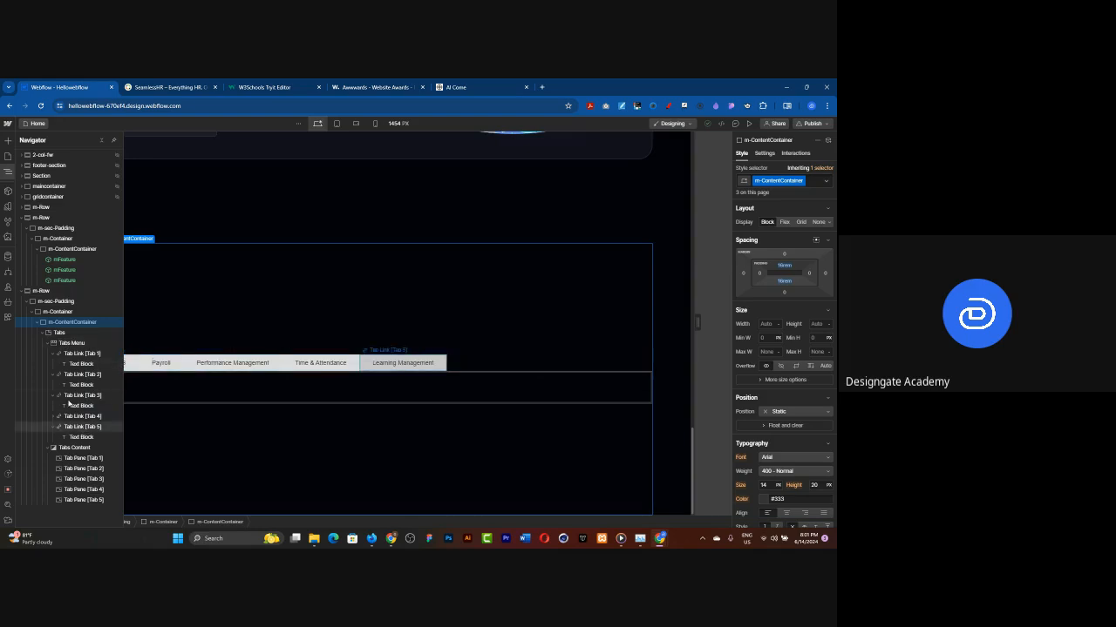
{"action": "left_click", "coordinate": [49, 344]}
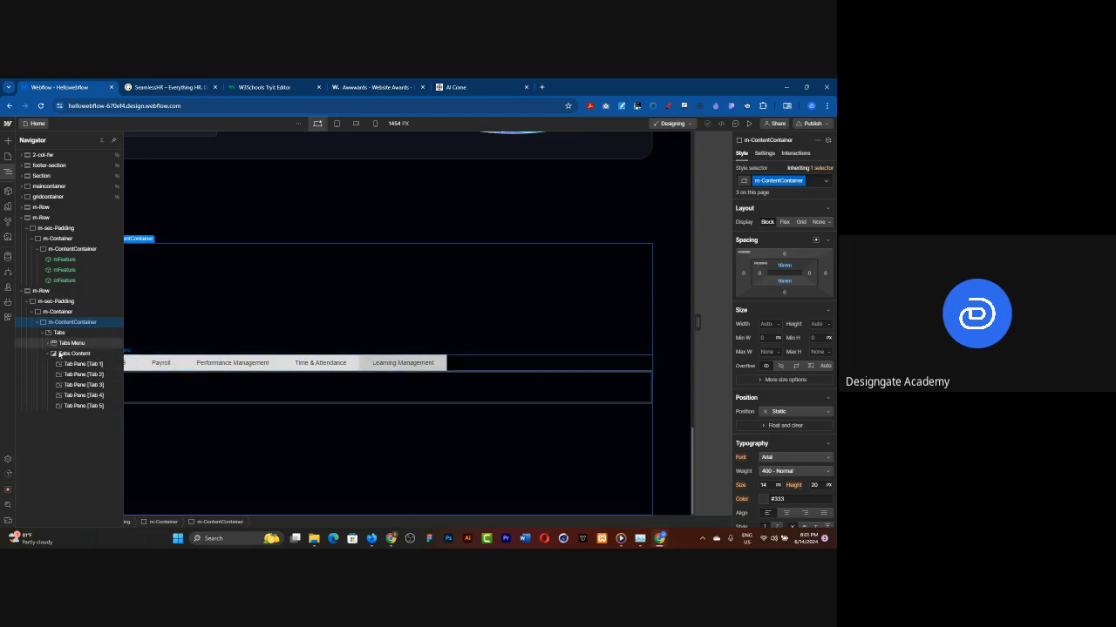
{"action": "left_click", "coordinate": [70, 354]}
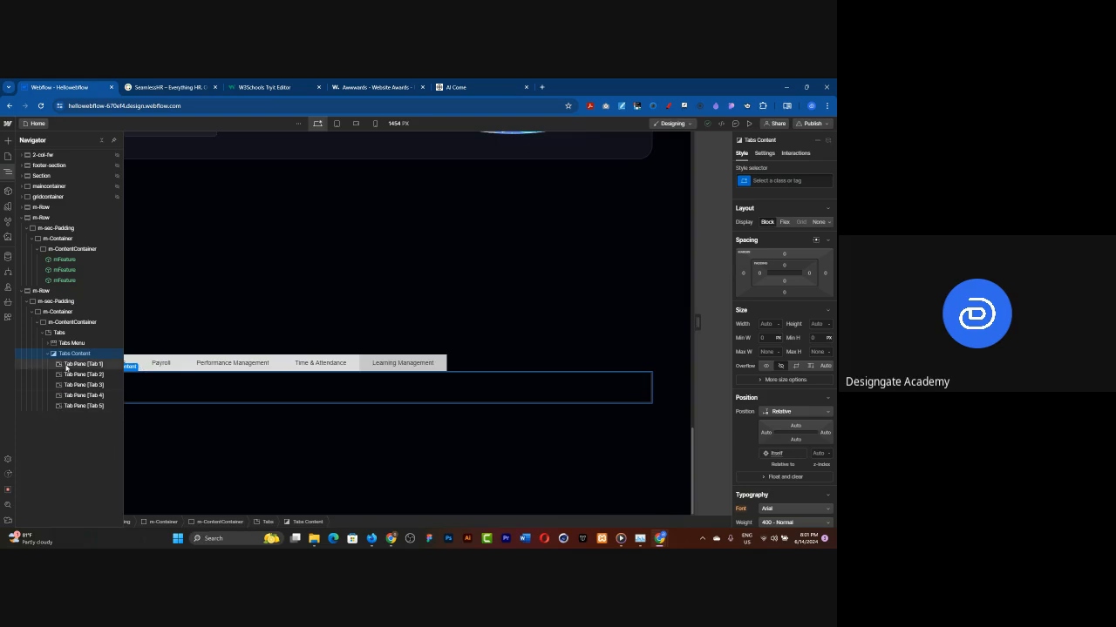
{"action": "left_click", "coordinate": [66, 365]}
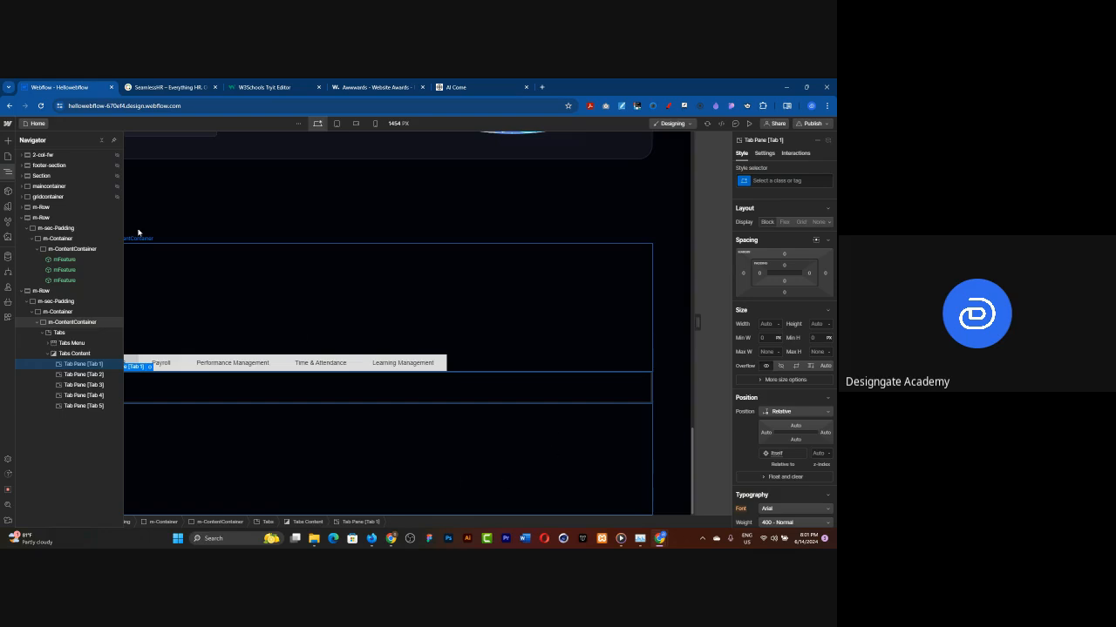
{"action": "left_click", "coordinate": [7, 191]}
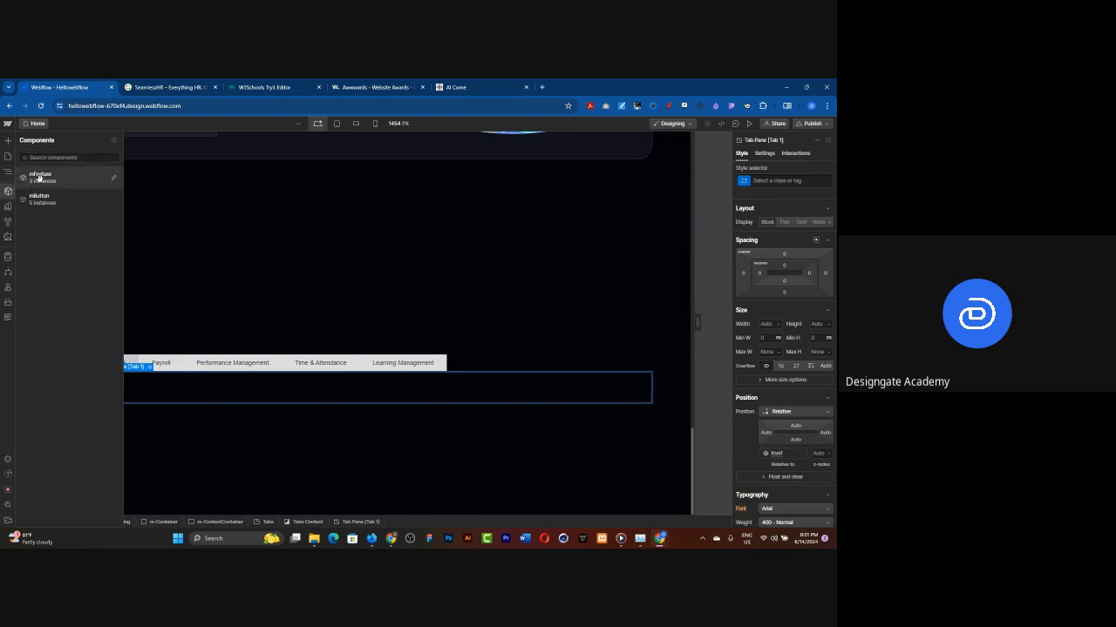
{"action": "left_click_drag", "start_coordinate": [39, 177], "coordinate": [139, 393]}
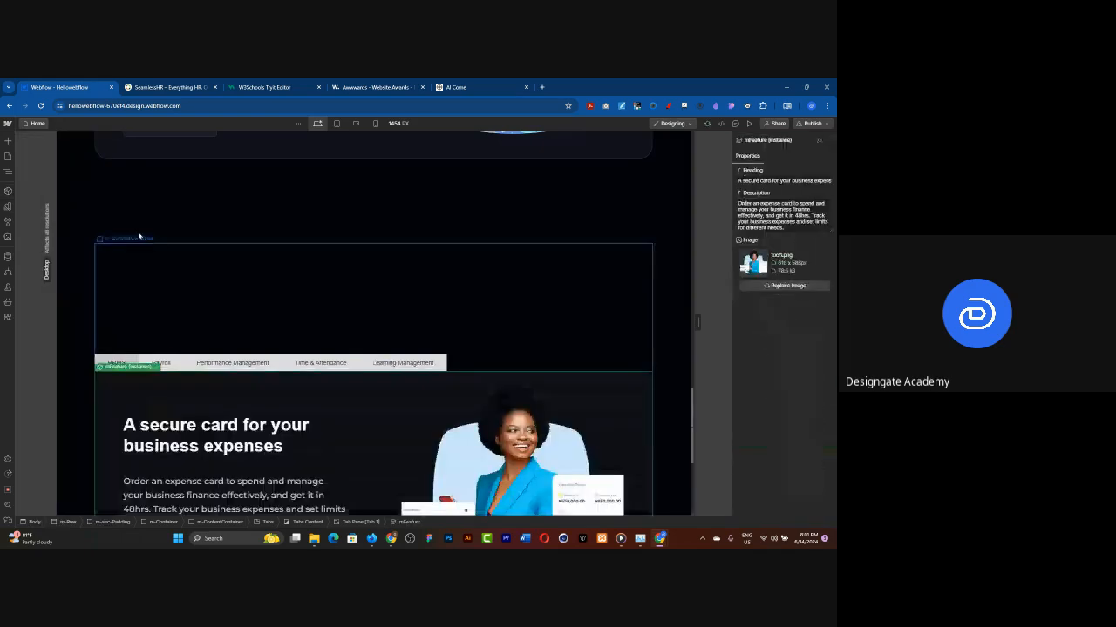
{"action": "left_click", "coordinate": [310, 296]}
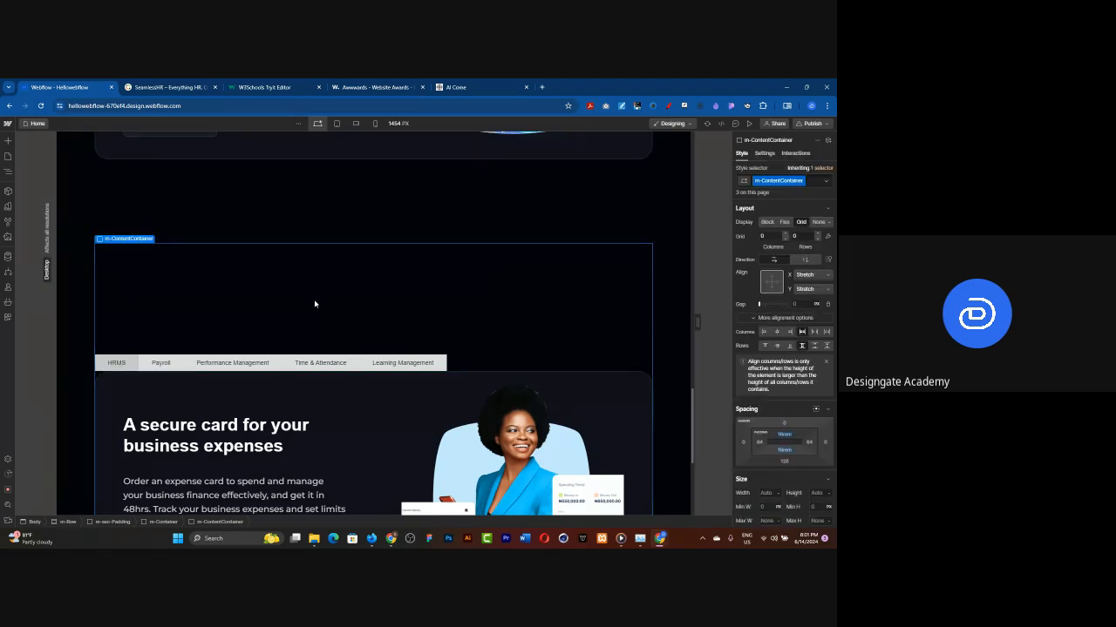
Preview the tabs section, return to designing, and inspect the Tab 1 pane with its mFeature component in the page structure.
{"action": "left_click", "coordinate": [749, 123]}
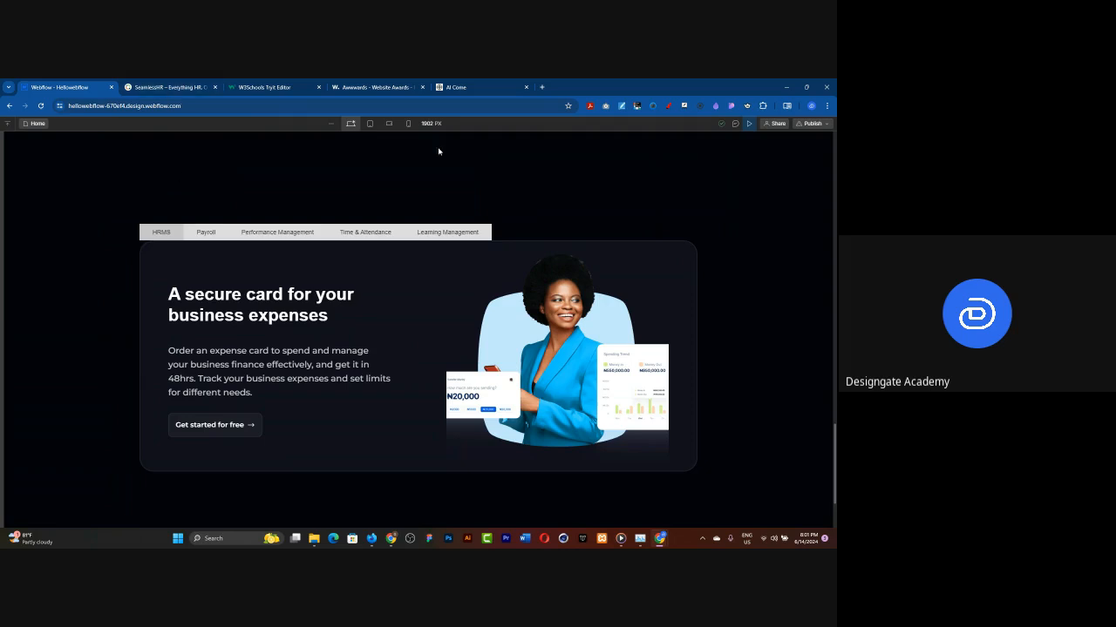
{"action": "left_click", "coordinate": [746, 128]}
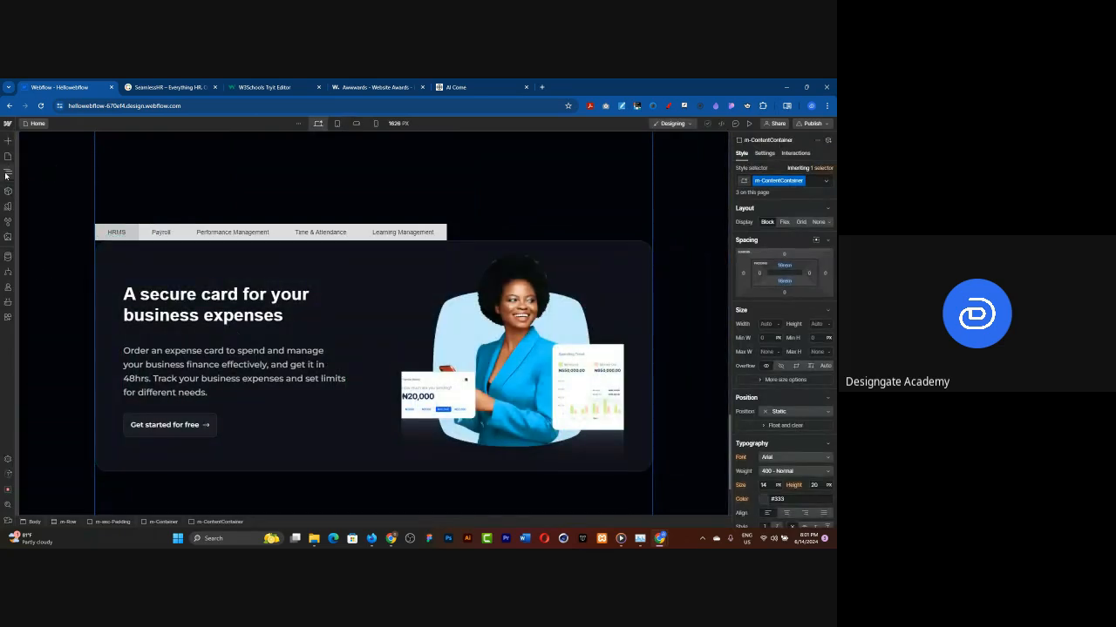
{"action": "left_click", "coordinate": [6, 176]}
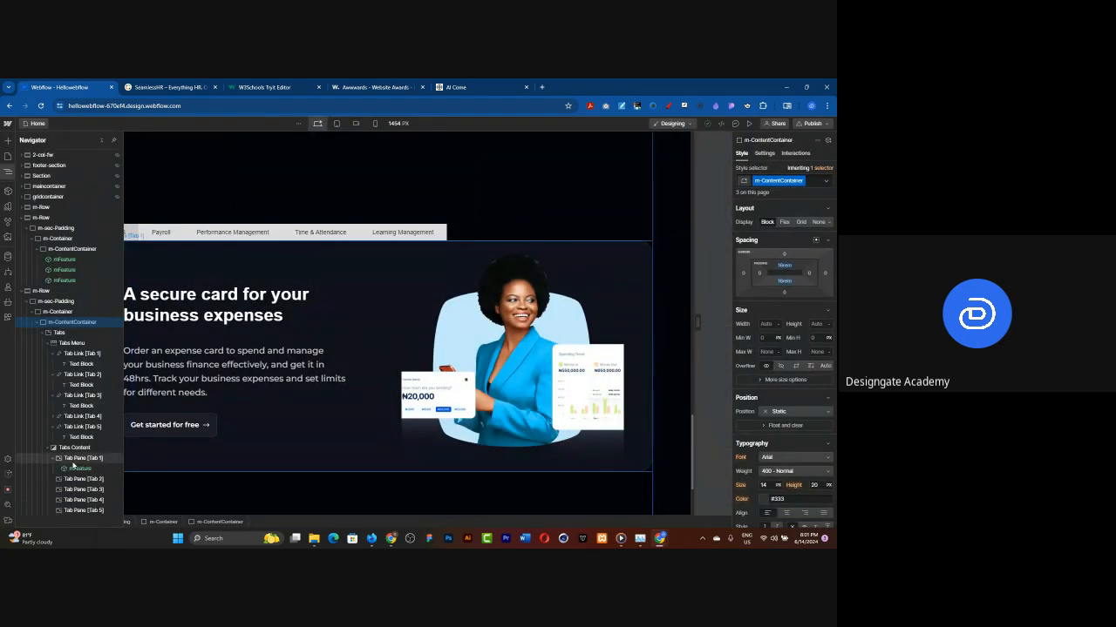
{"action": "left_click", "coordinate": [75, 460]}
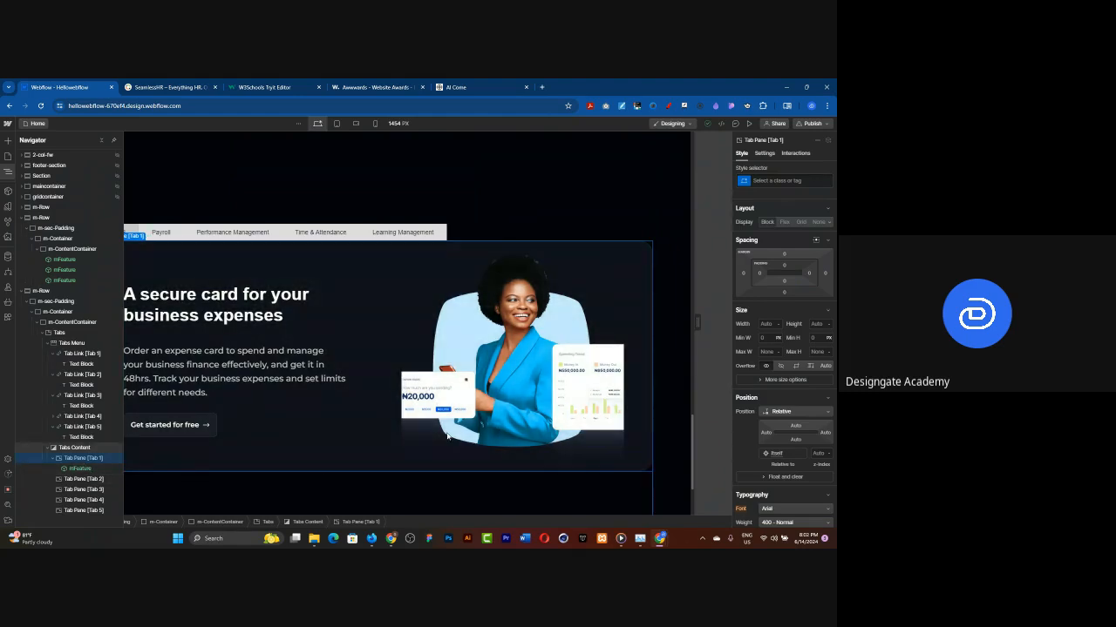
Set the Tab 1 pane's left and right padding to 60 px.
{"action": "left_click", "coordinate": [760, 274]}
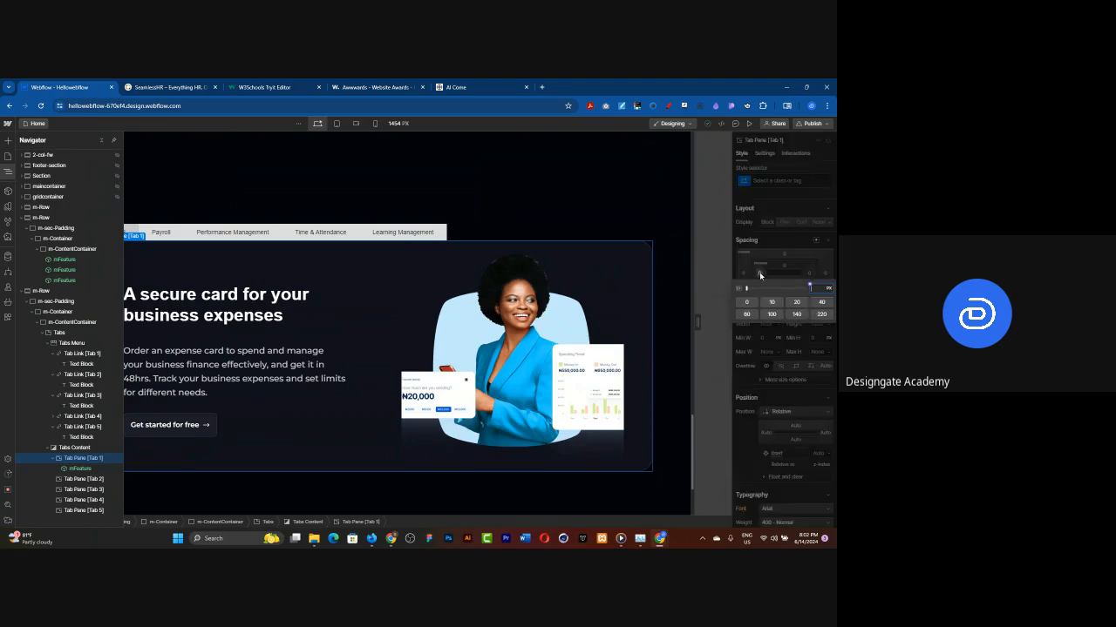
{"action": "left_click", "coordinate": [746, 315]}
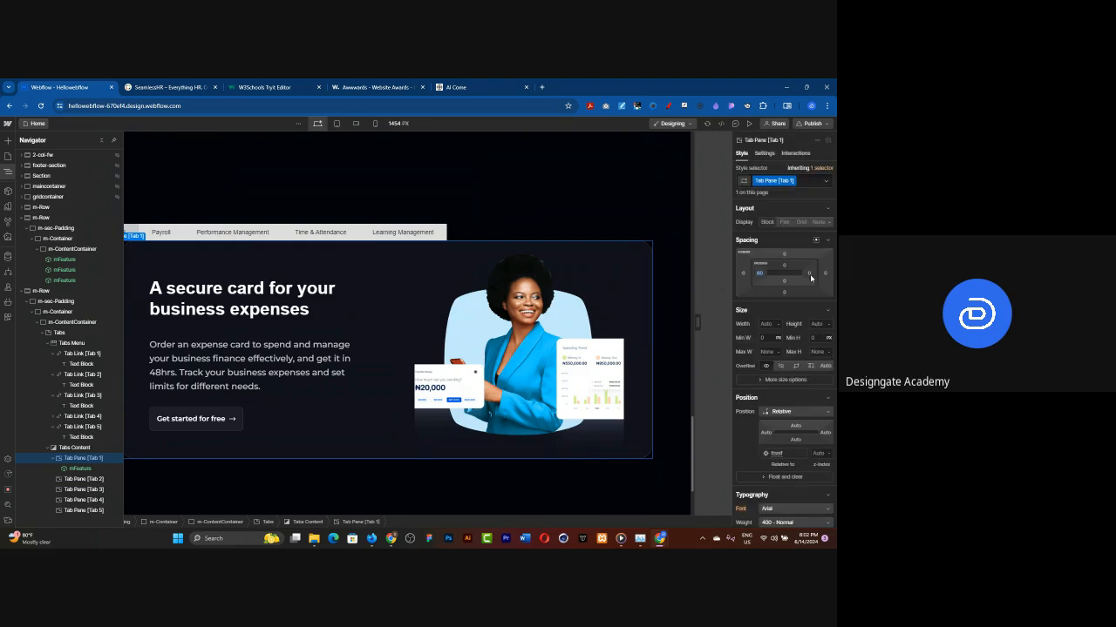
{"action": "left_click", "coordinate": [809, 274]}
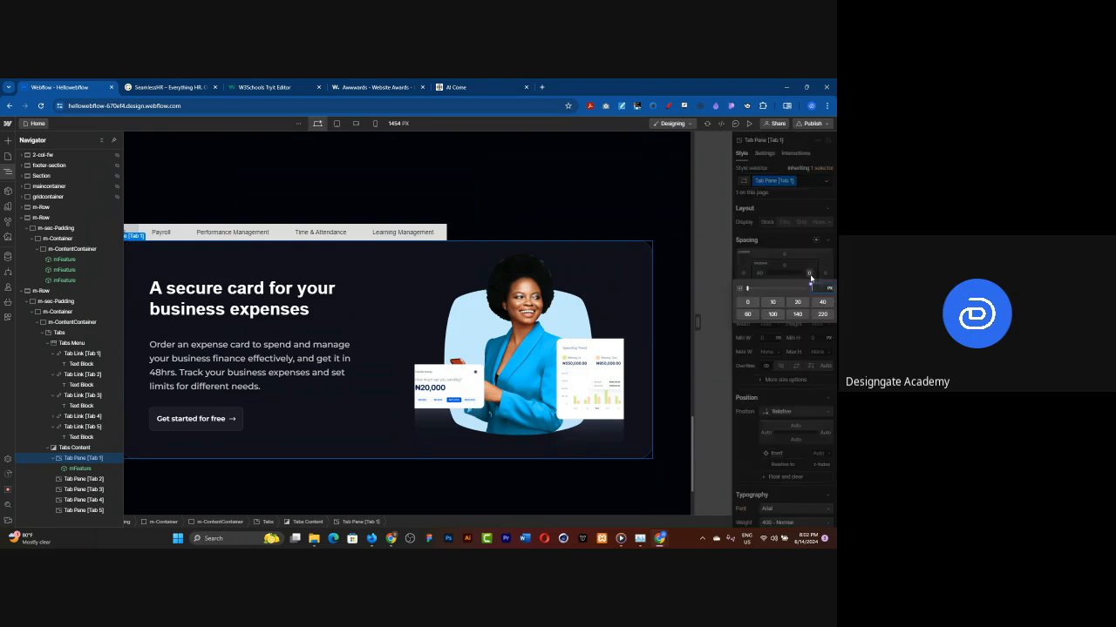
{"action": "left_click", "coordinate": [747, 315]}
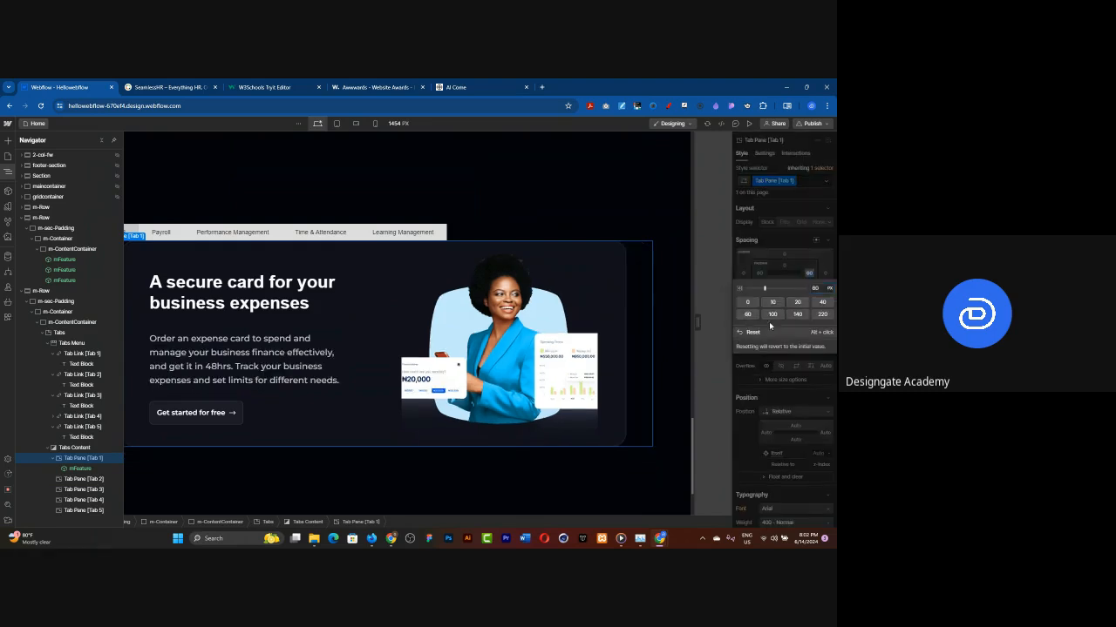
{"action": "left_click", "coordinate": [782, 265]}
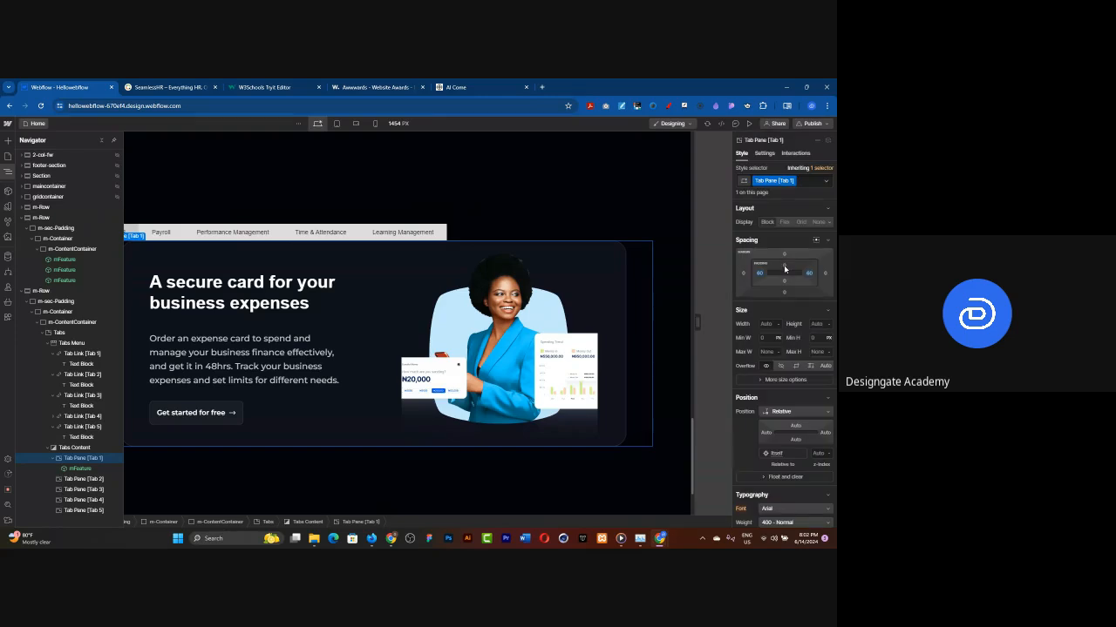
Set the Tab 1 pane's top and bottom padding to 40 px.
{"action": "left_click", "coordinate": [784, 266]}
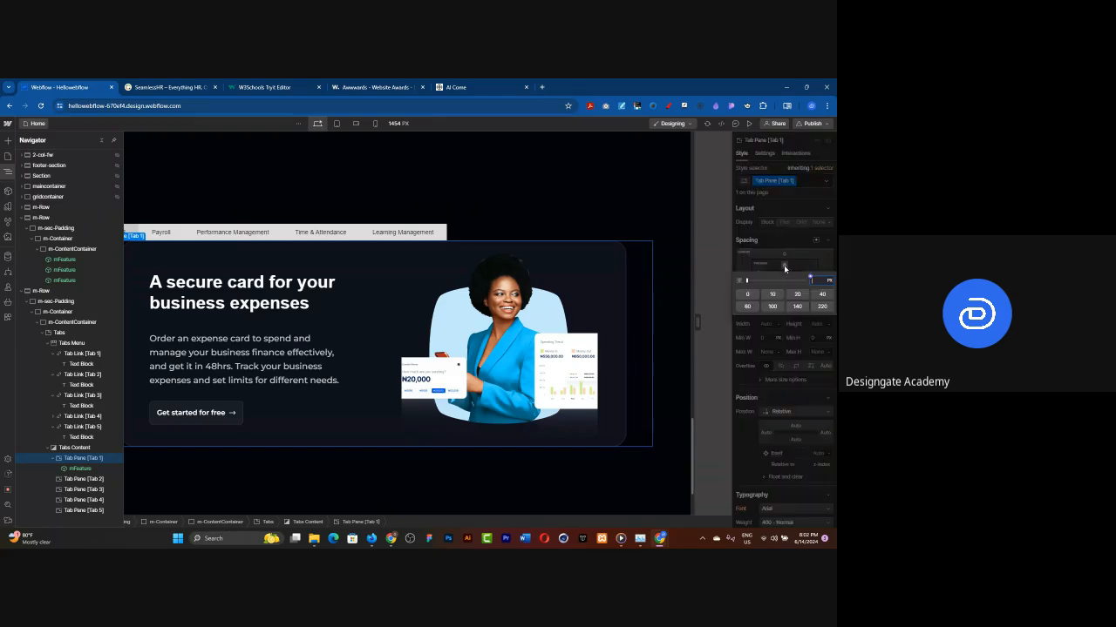
{"action": "left_click", "coordinate": [821, 294]}
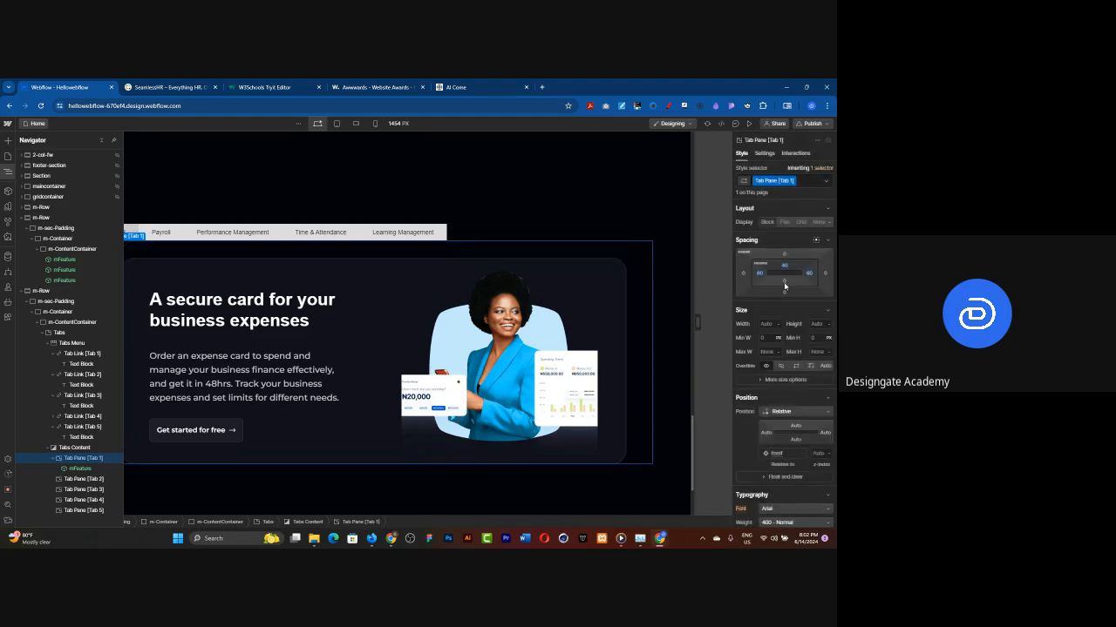
{"action": "left_click", "coordinate": [785, 282]}
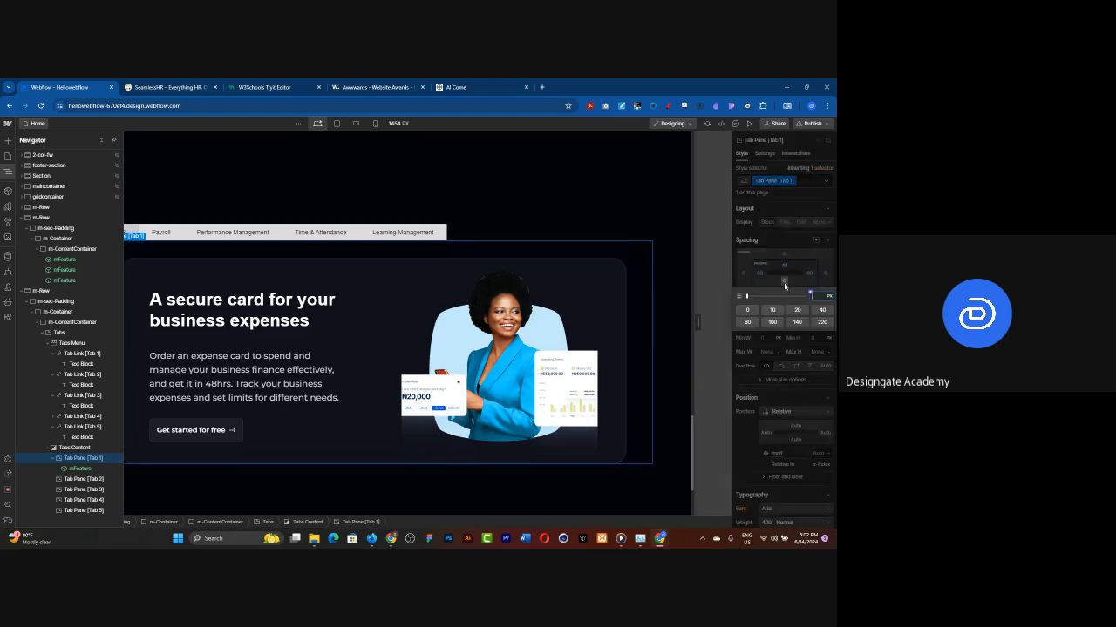
{"action": "left_click", "coordinate": [822, 311]}
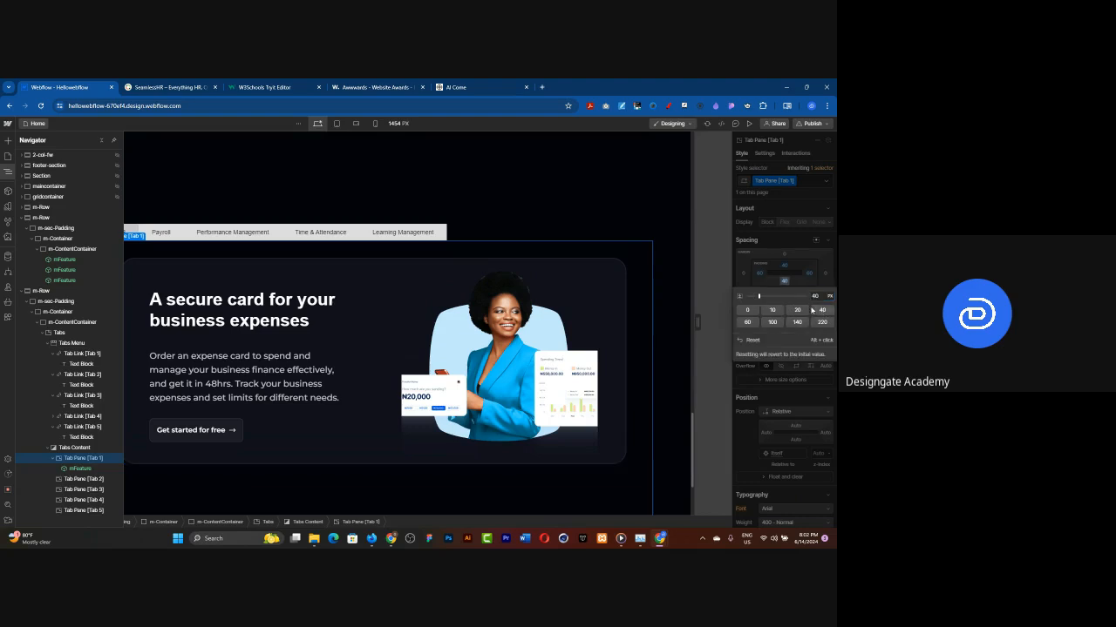
Preview the tabs section with the padded first pane, try the Payroll tab, and return to designing.
{"action": "scroll", "coordinate": [411, 456], "scroll_direction": "down", "scroll_amount": 3}
{"action": "scroll", "coordinate": [479, 466], "scroll_direction": "up", "scroll_amount": 2}
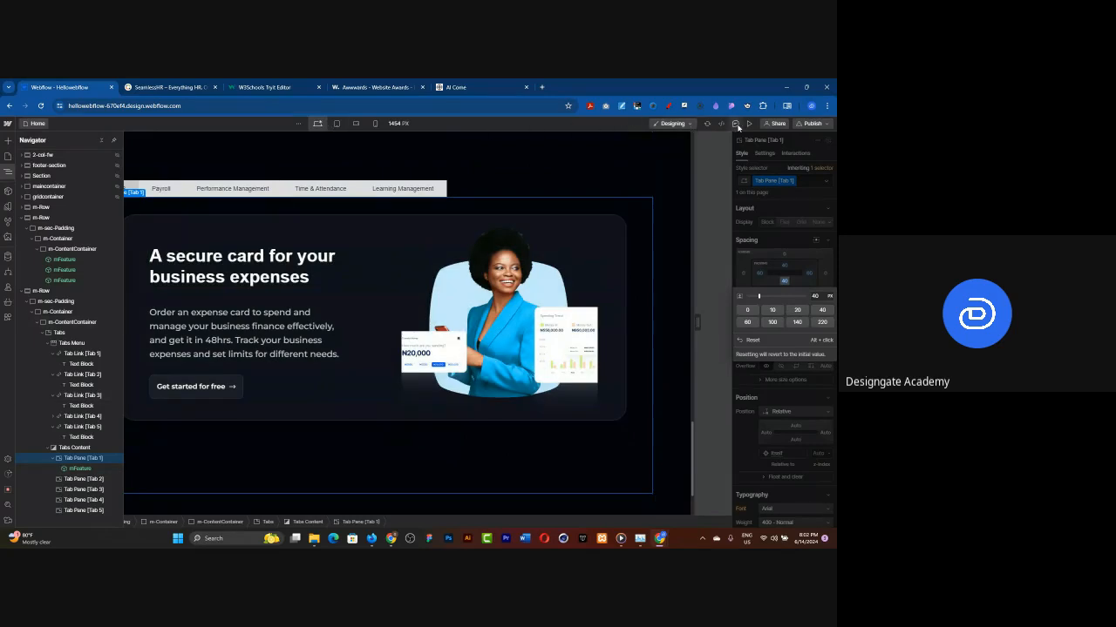
{"action": "left_click", "coordinate": [747, 124]}
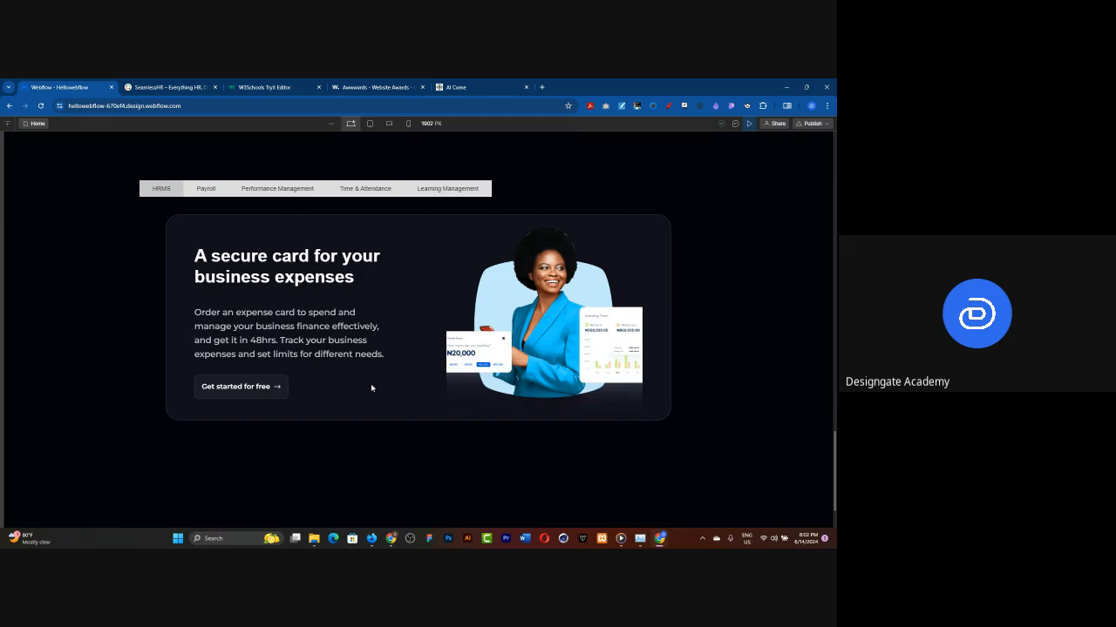
{"action": "left_click", "coordinate": [205, 190]}
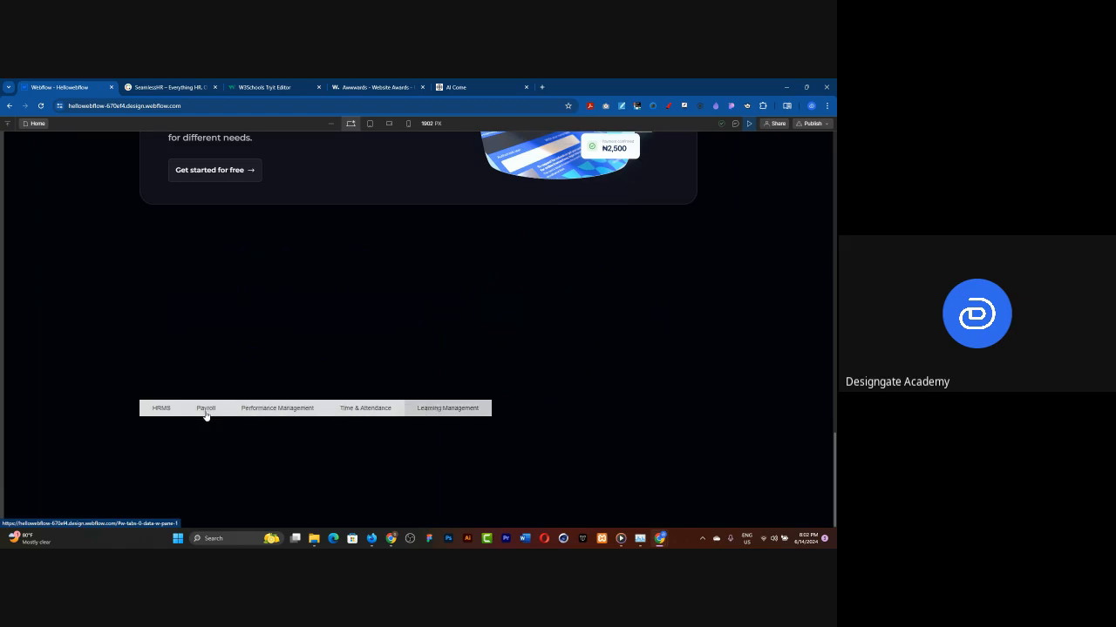
{"action": "scroll", "coordinate": [173, 394], "scroll_direction": "down", "scroll_amount": 2}
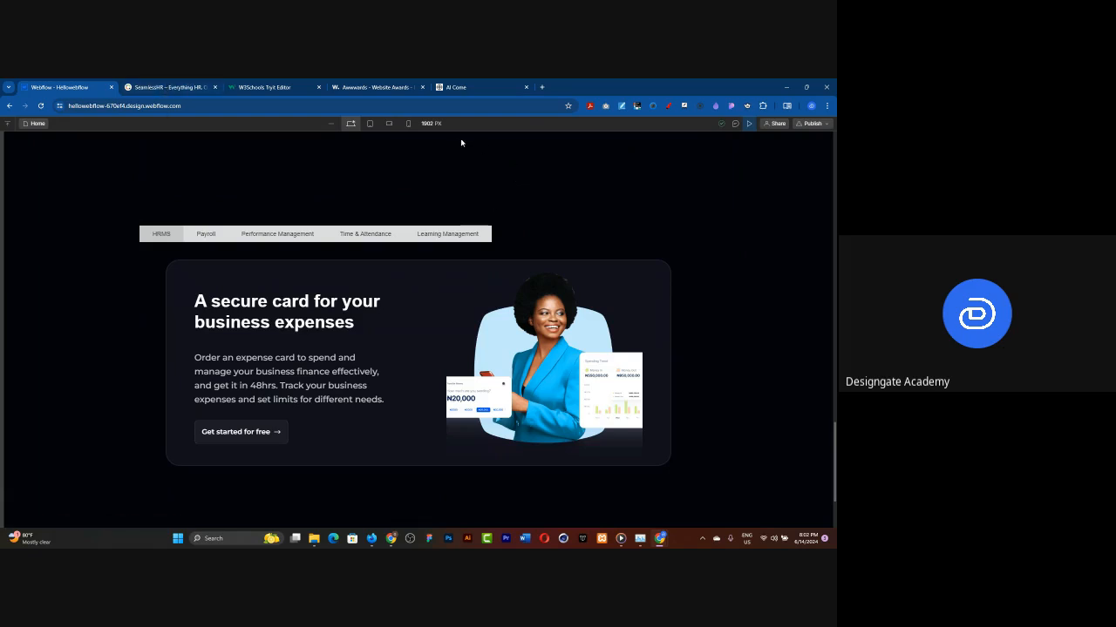
{"action": "left_click", "coordinate": [750, 124]}
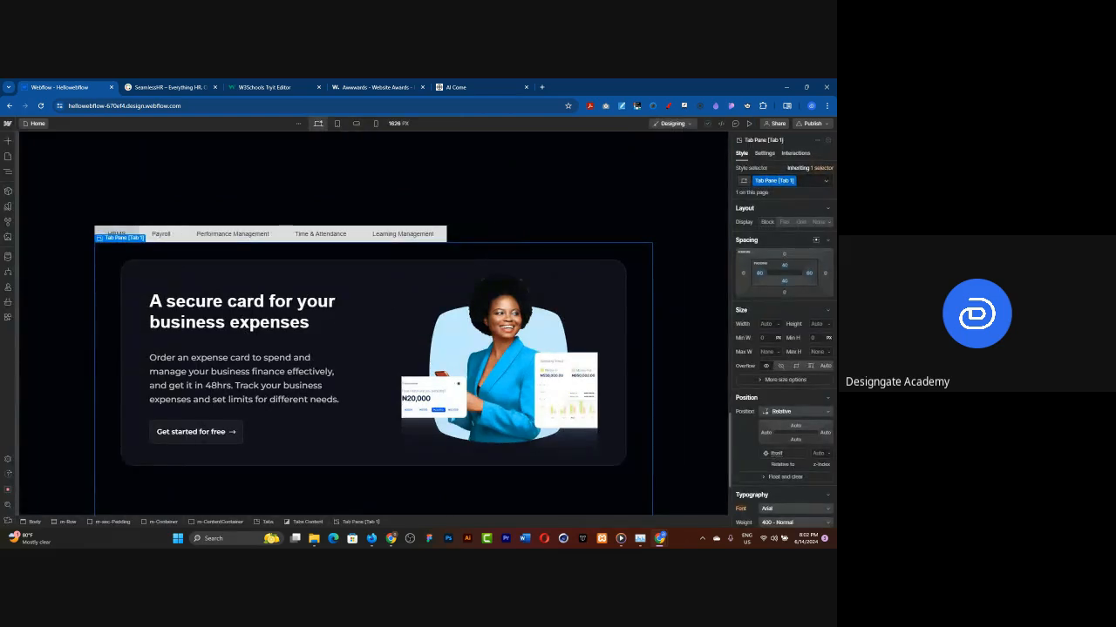
Set the Tab 1 pane's left and right padding to 0 px.
{"action": "left_click", "coordinate": [760, 273]}
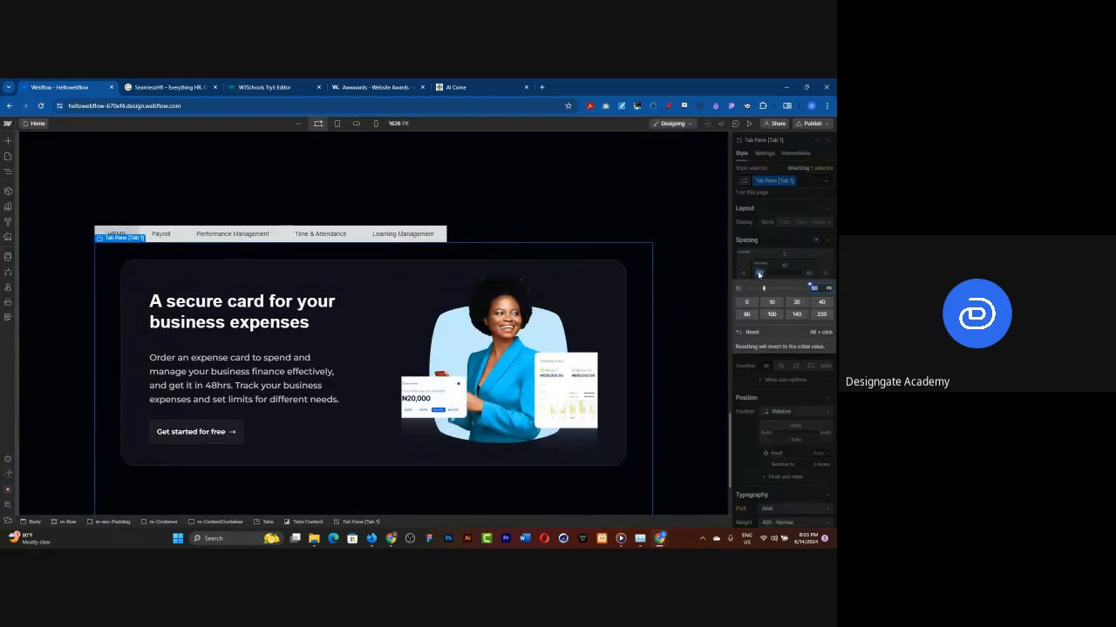
{"action": "type", "text": "0"}
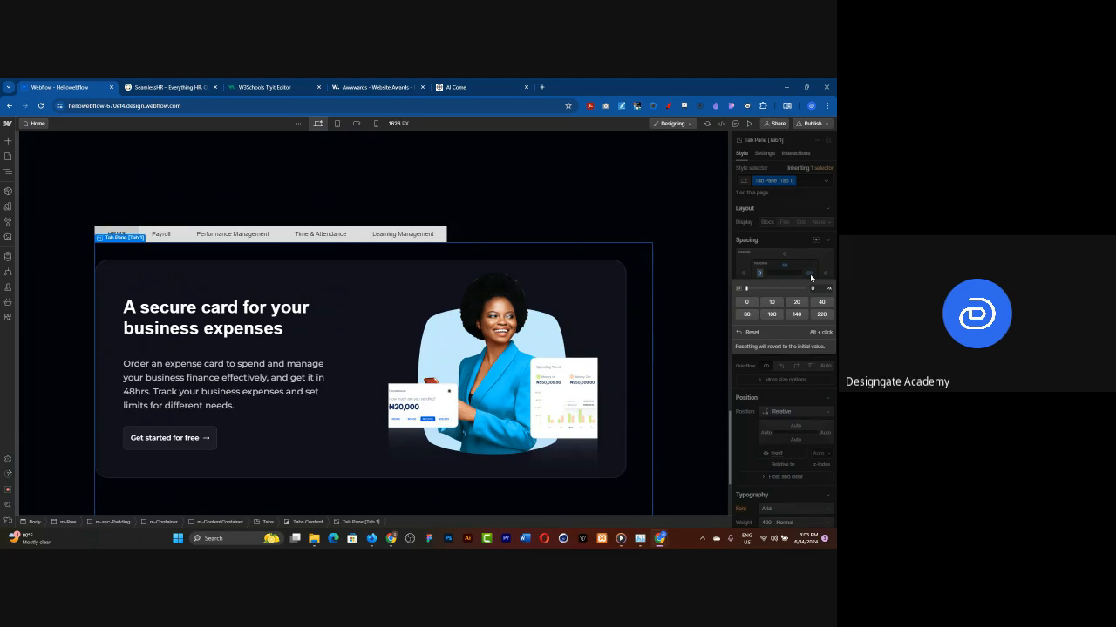
{"action": "left_click", "coordinate": [811, 277]}
{"action": "left_click", "coordinate": [812, 273]}
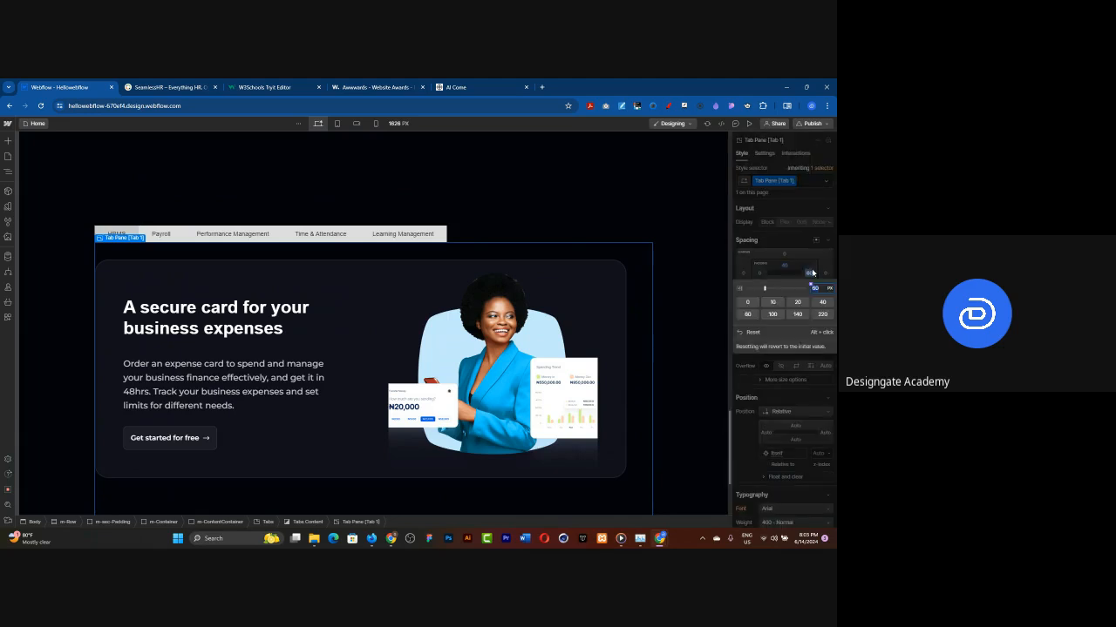
{"action": "left_click", "coordinate": [748, 302]}
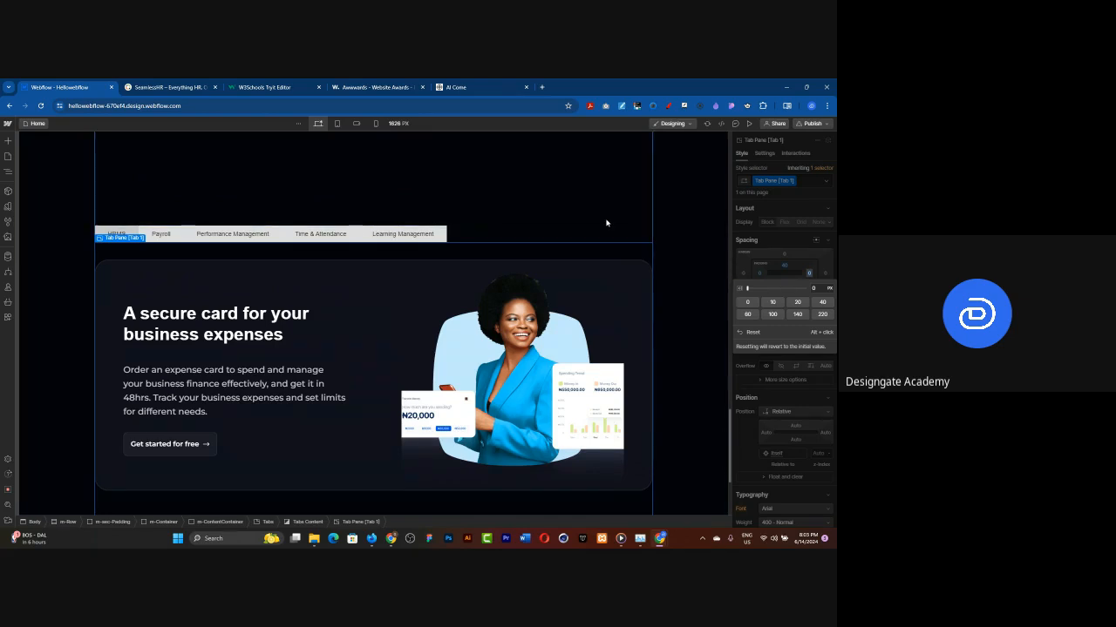
{"action": "left_click", "coordinate": [604, 465]}
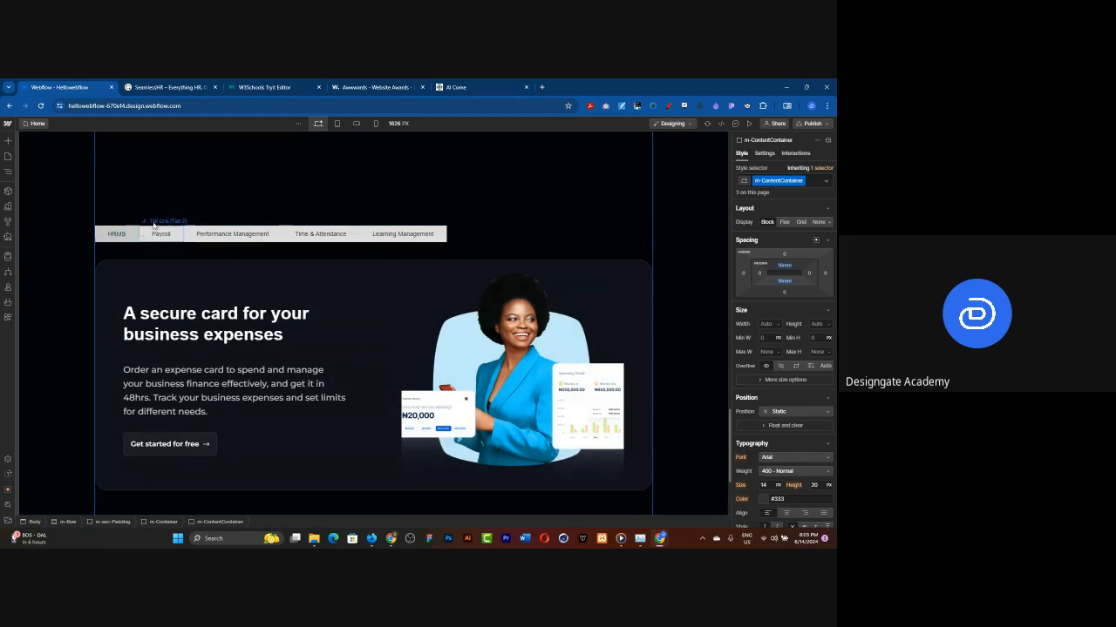
Copy the mFeature instance with the blue card image from the row above into the Tab 2 pane.
{"action": "left_click", "coordinate": [4, 174]}
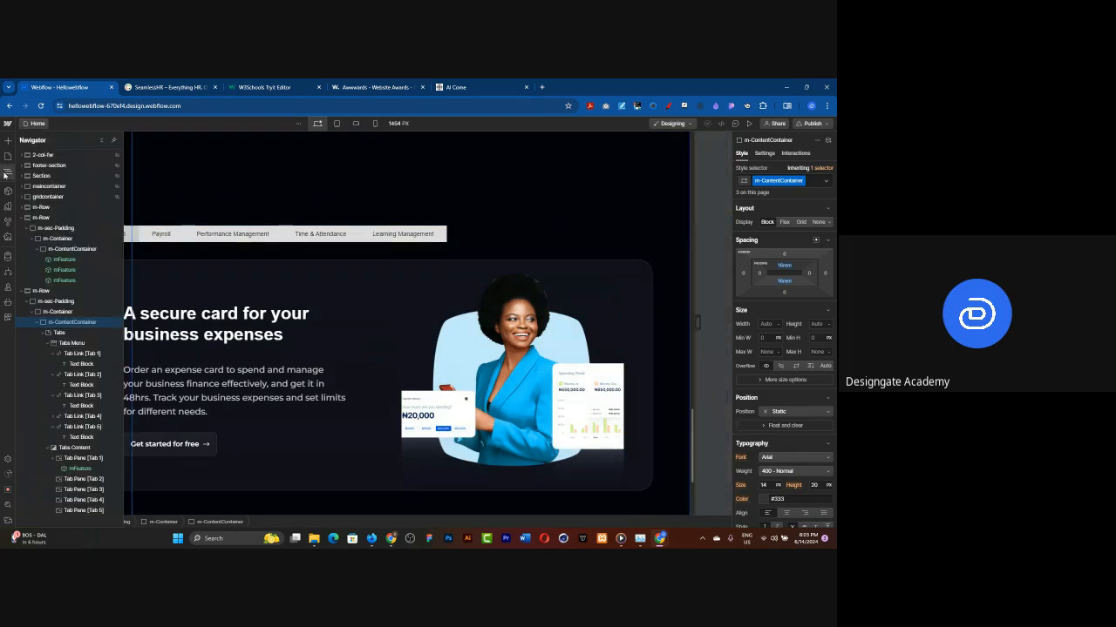
{"action": "scroll", "coordinate": [54, 379], "scroll_direction": "up", "scroll_amount": 1}
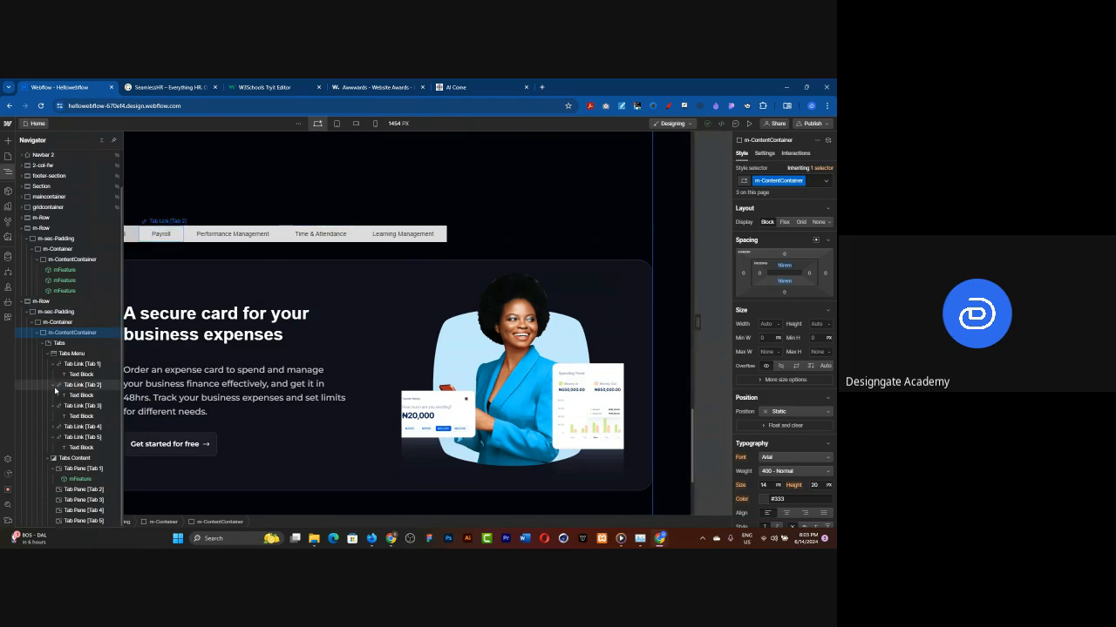
{"action": "left_click", "coordinate": [56, 469]}
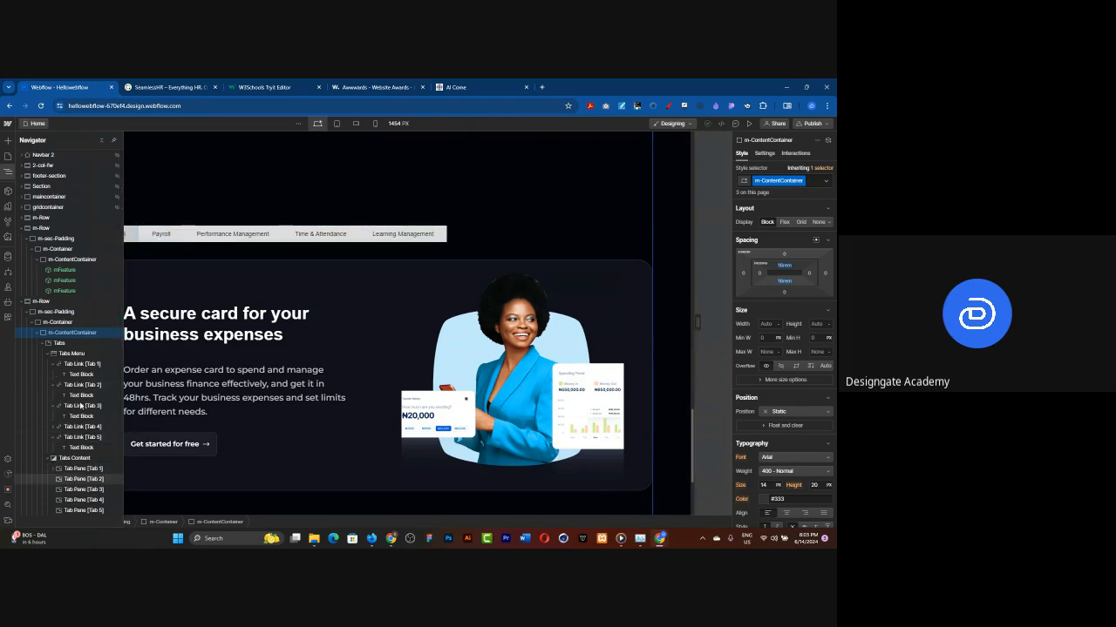
{"action": "left_click", "coordinate": [82, 479]}
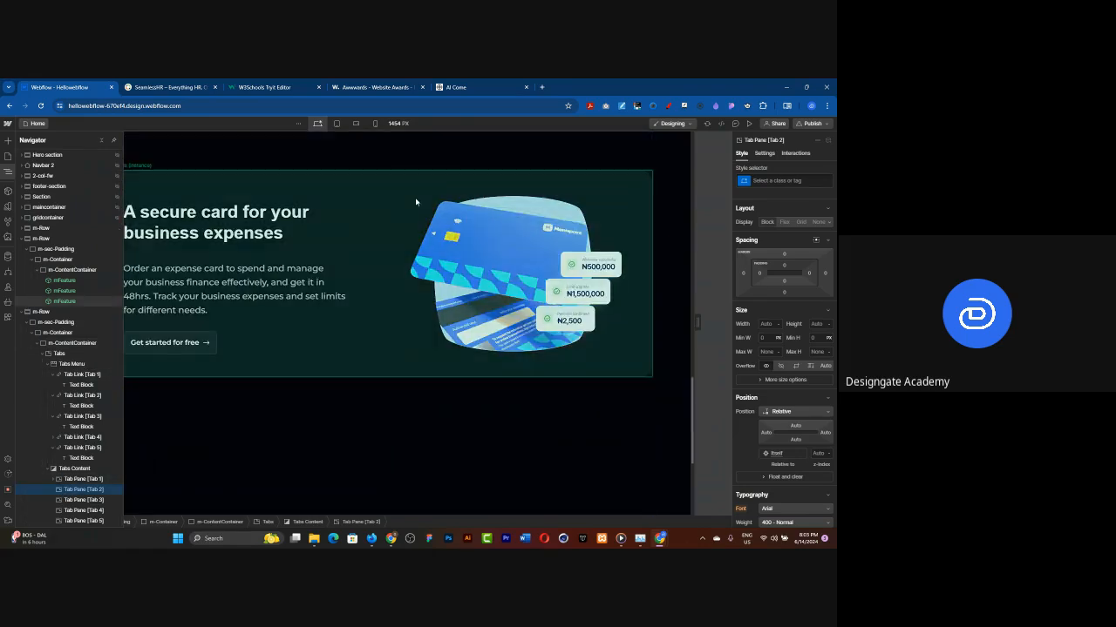
{"action": "left_click", "coordinate": [375, 193]}
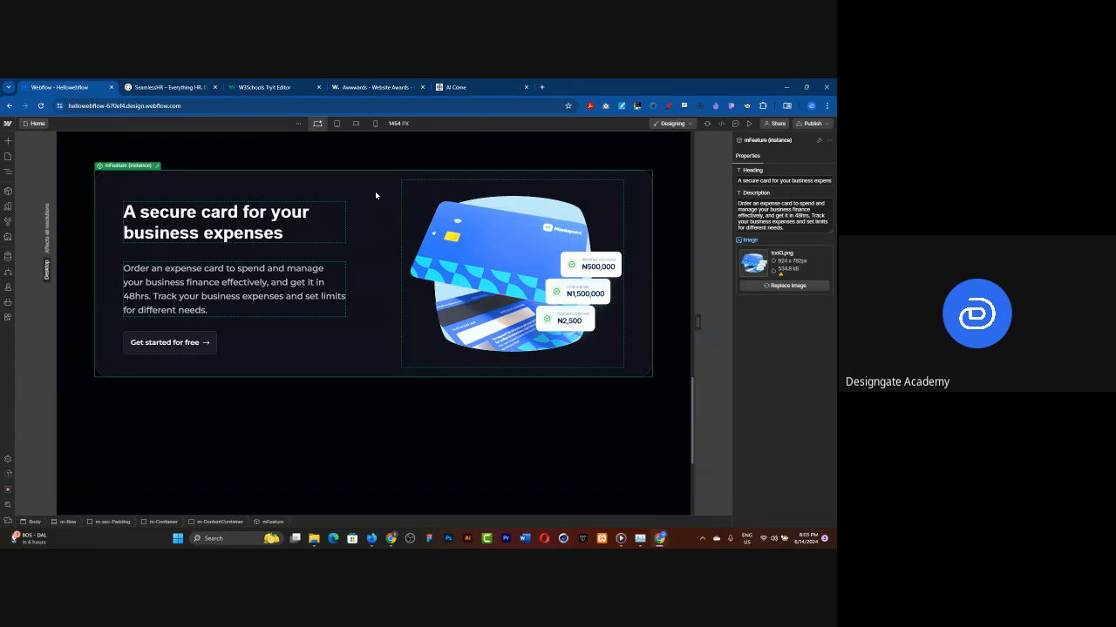
{"action": "left_click", "coordinate": [8, 172]}
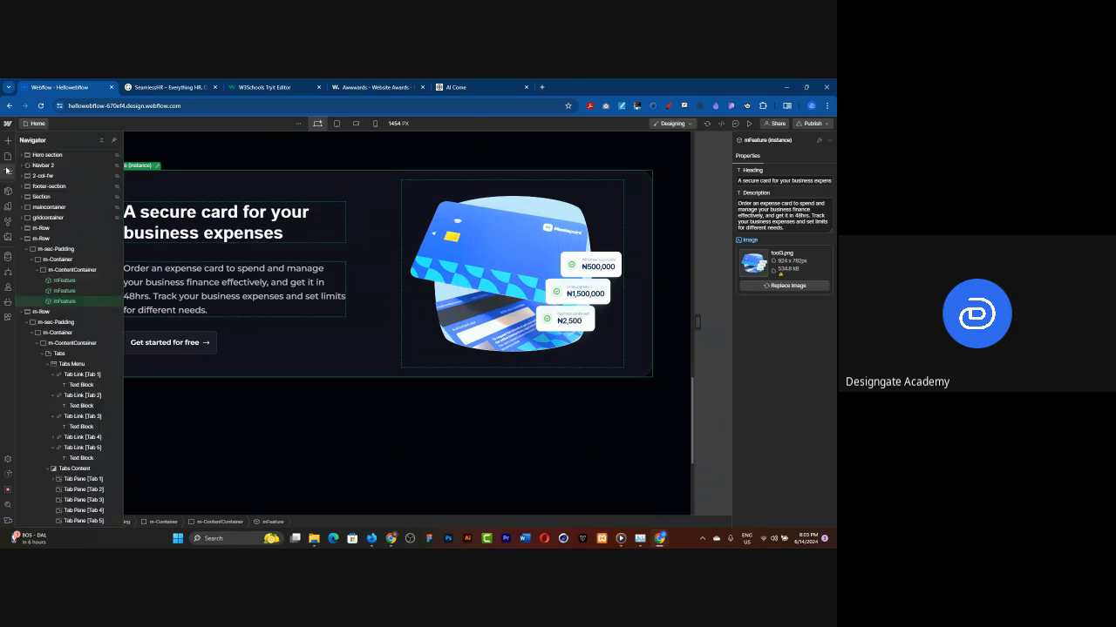
{"action": "left_click", "coordinate": [79, 490]}
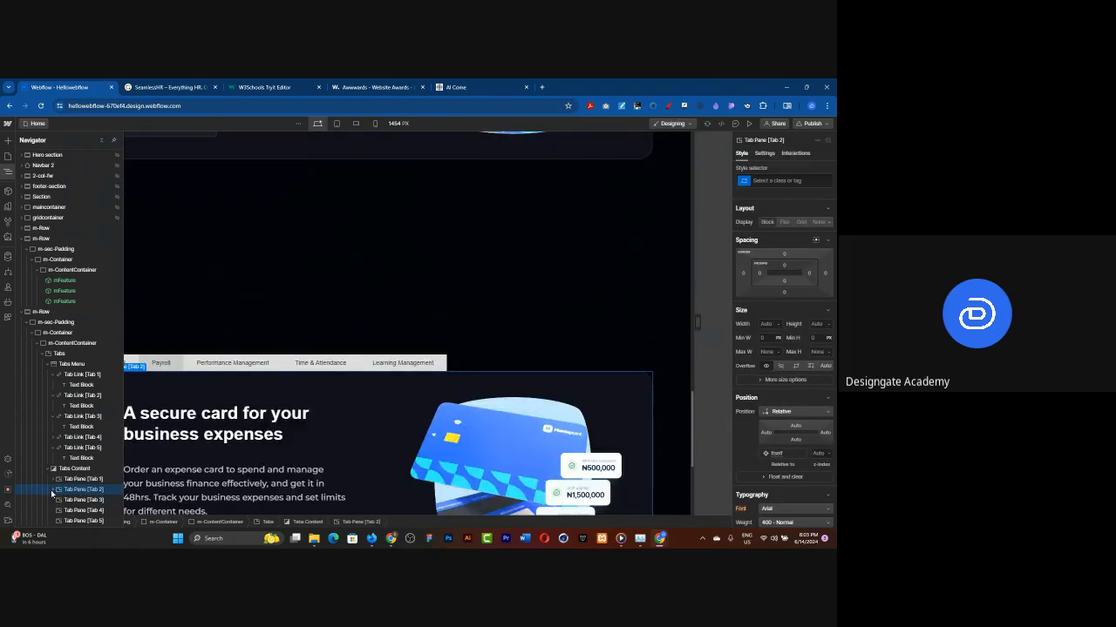
Set the Tab 2 pane's top and bottom padding to 40 px.
{"action": "left_click", "coordinate": [786, 266]}
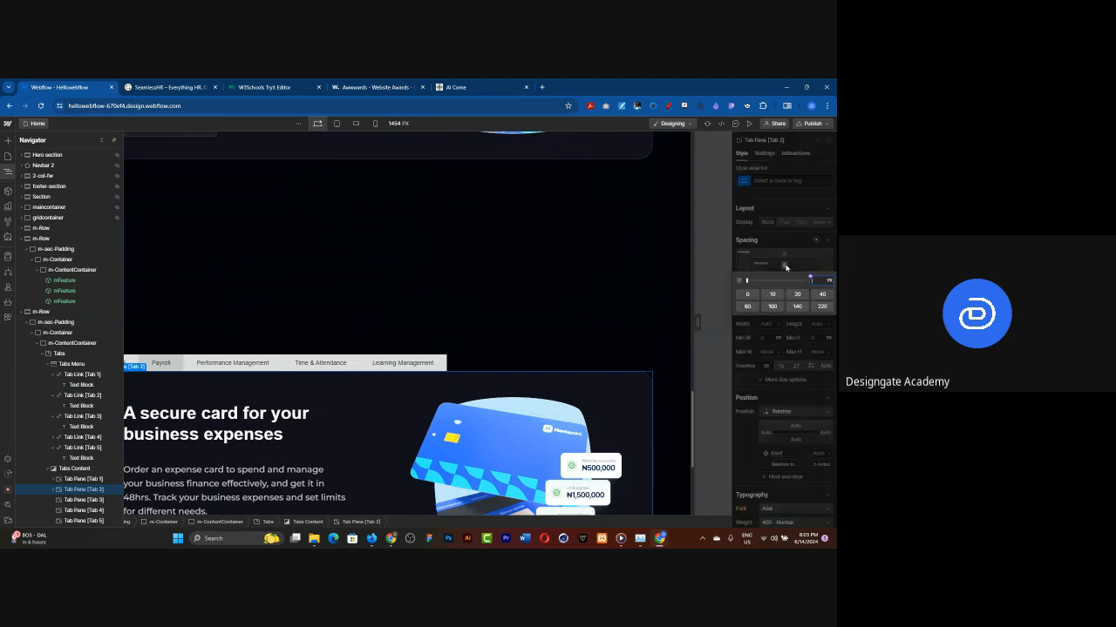
{"action": "left_click", "coordinate": [822, 295]}
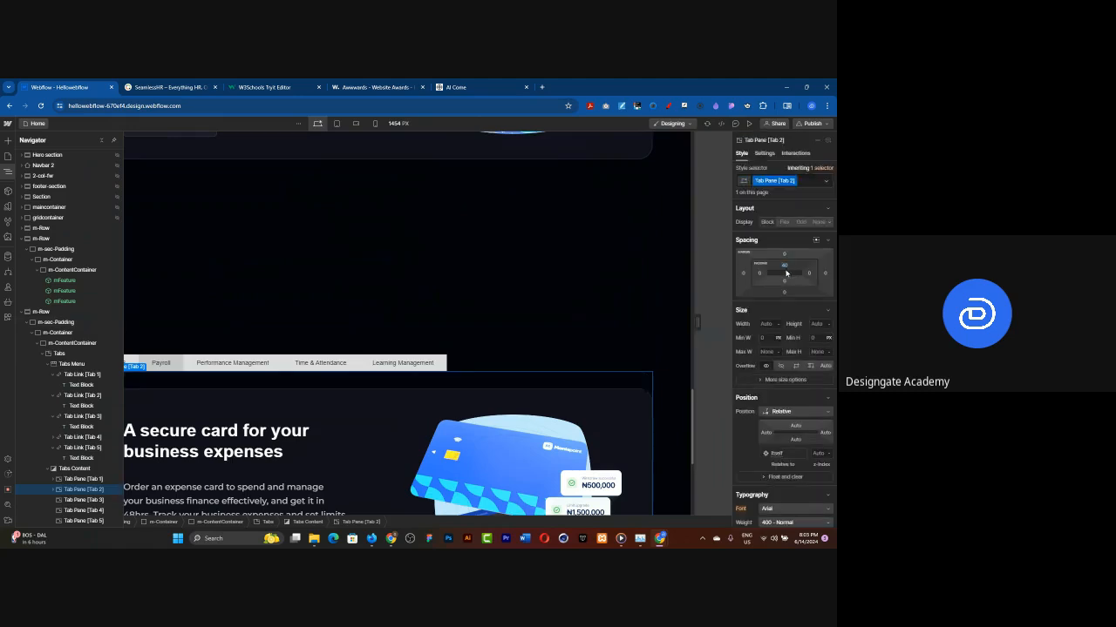
{"action": "left_click", "coordinate": [783, 281]}
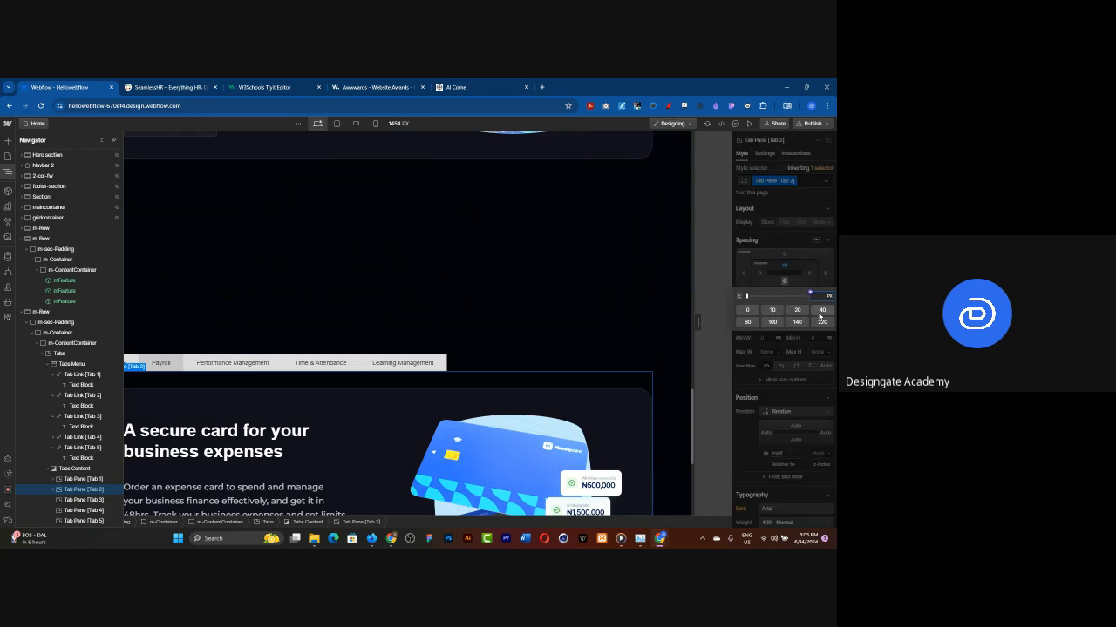
{"action": "left_click", "coordinate": [822, 309]}
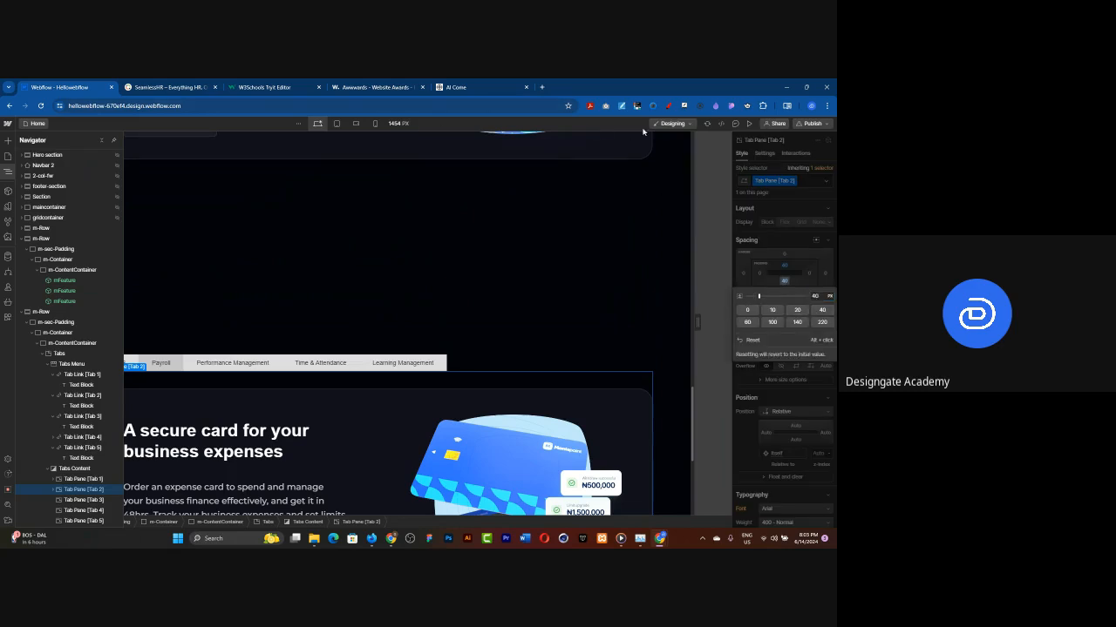
Preview the page and switch between the HRMS and Payroll tabs to check their panes.
{"action": "left_click", "coordinate": [749, 124]}
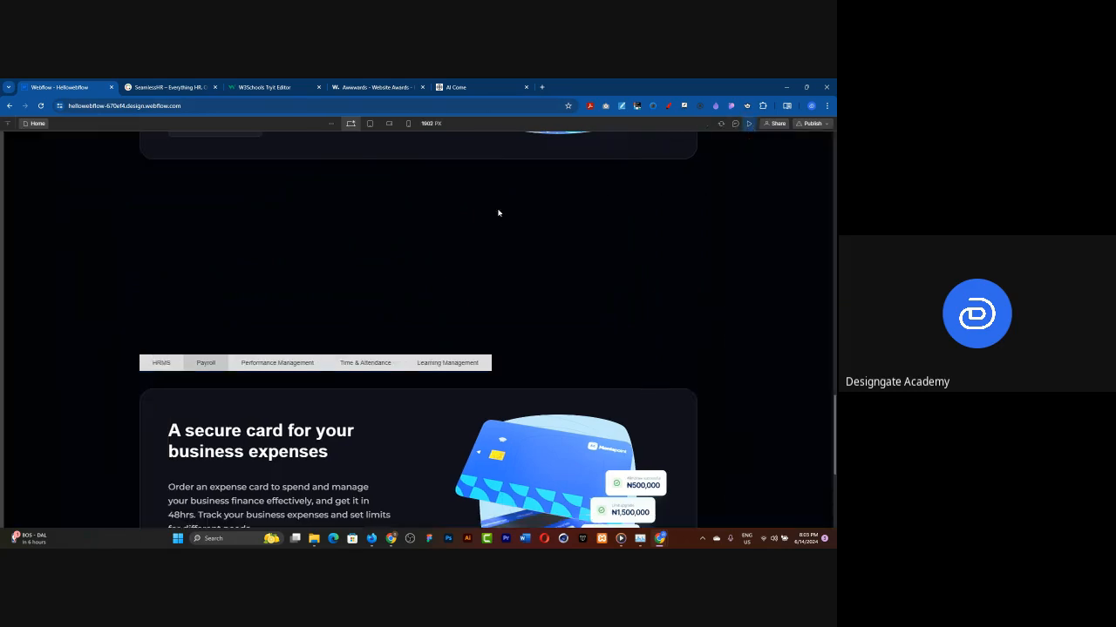
{"action": "scroll", "coordinate": [544, 200], "scroll_direction": "down", "scroll_amount": 3}
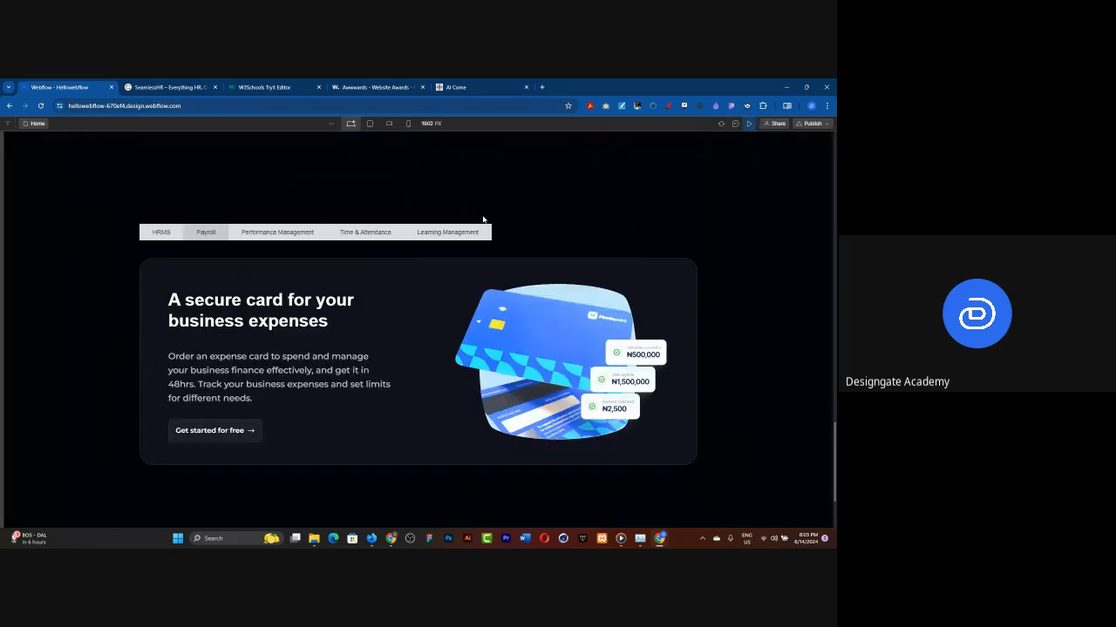
{"action": "left_click", "coordinate": [156, 233]}
{"action": "left_click", "coordinate": [203, 234]}
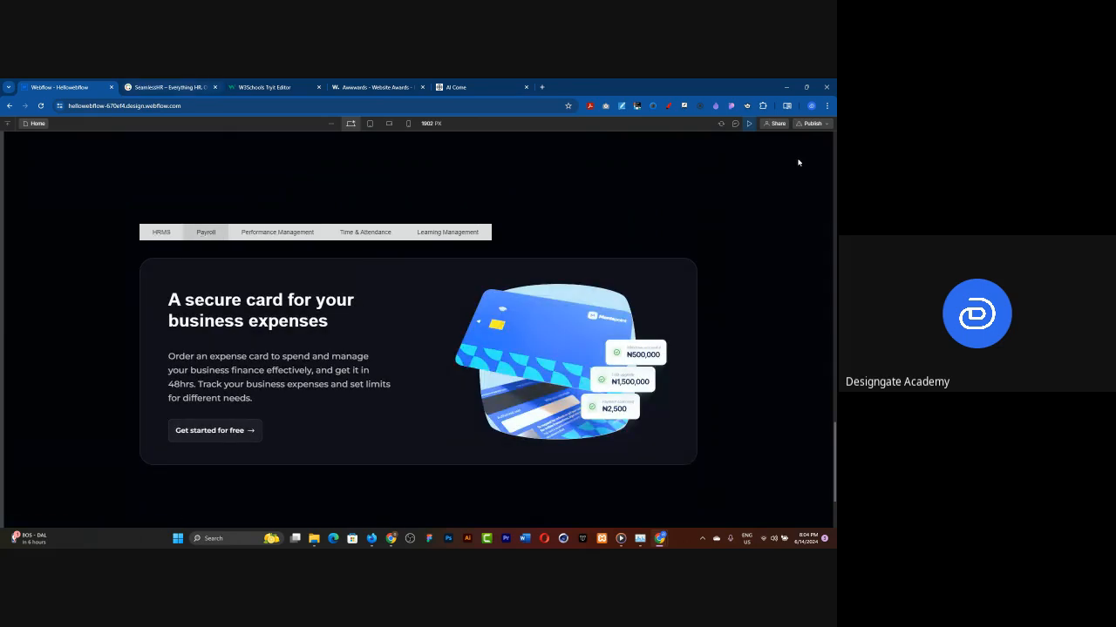
Switch to the SeamlessHR website and view its HRMS and Payroll tabs as a reference.
{"action": "left_click", "coordinate": [150, 84]}
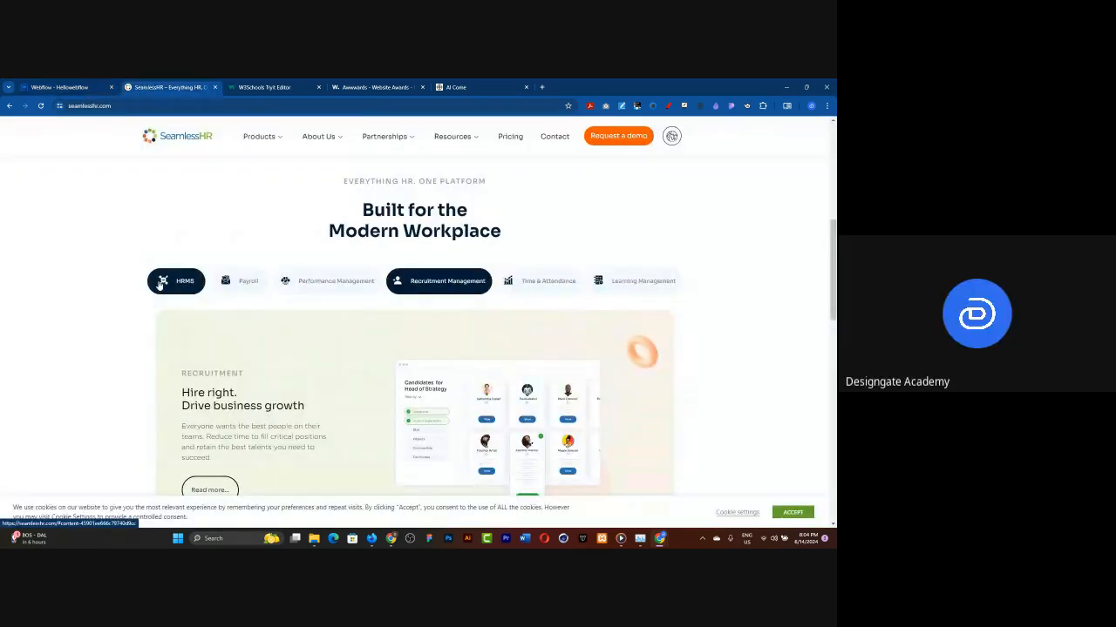
{"action": "left_click", "coordinate": [162, 283]}
{"action": "left_click", "coordinate": [242, 281]}
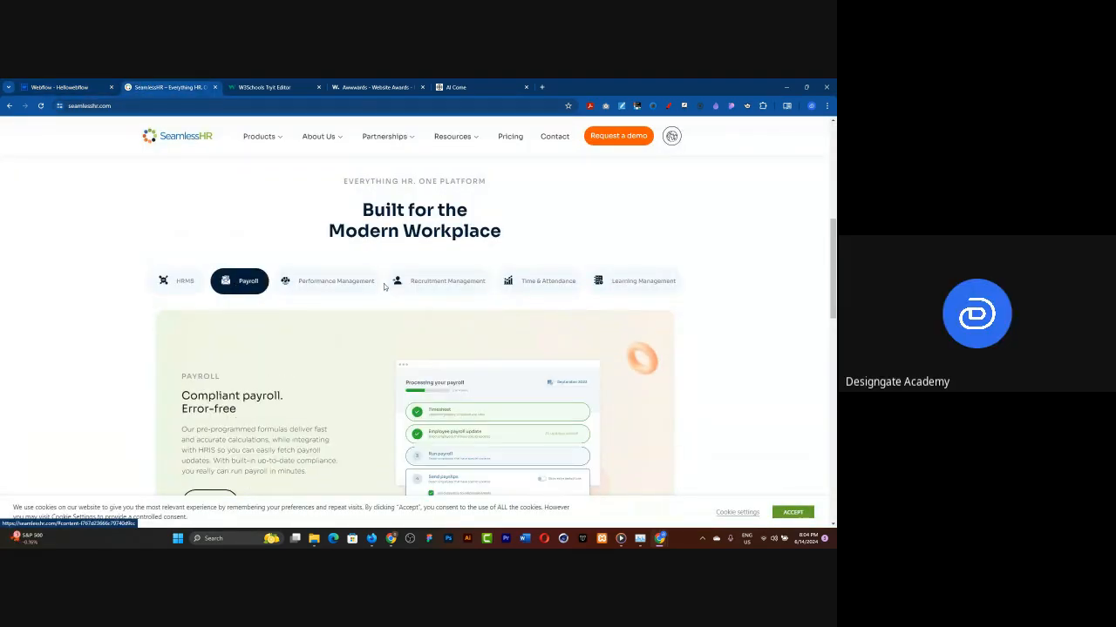
View the Performance Management, Recruitment Management, Time & Attendance and Learning Management tabs on the SeamlessHR website.
{"action": "left_click", "coordinate": [352, 284]}
{"action": "left_click", "coordinate": [453, 283]}
{"action": "left_click", "coordinate": [540, 288]}
{"action": "left_click", "coordinate": [648, 291]}
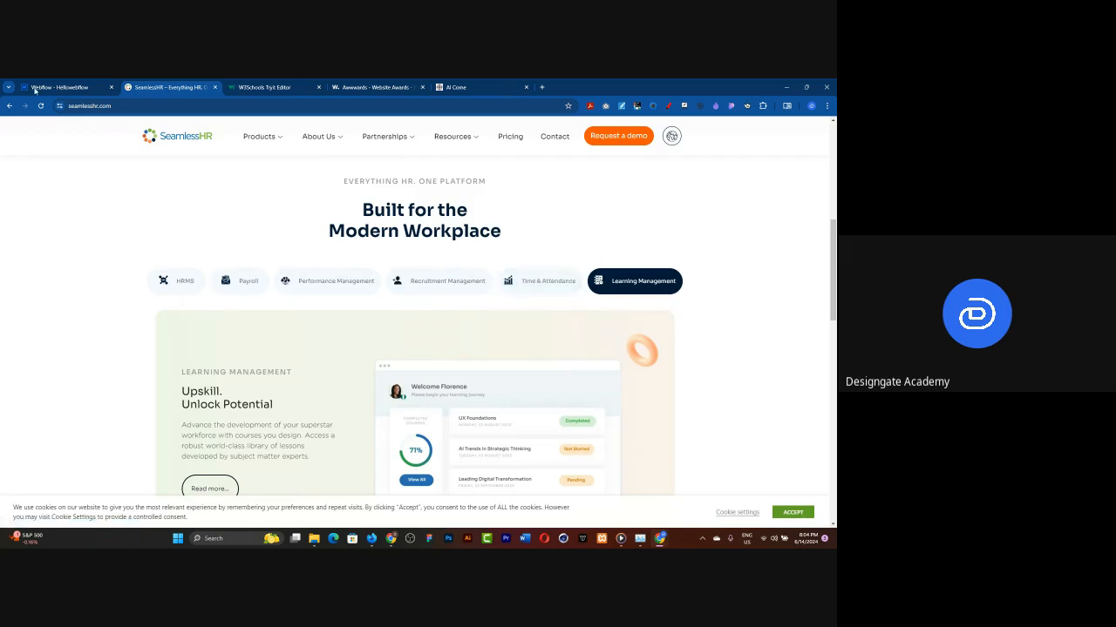
Return to editing the page in Webflow and set the HRMS tab link's left and right padding to 40 px.
{"action": "left_click", "coordinate": [54, 87]}
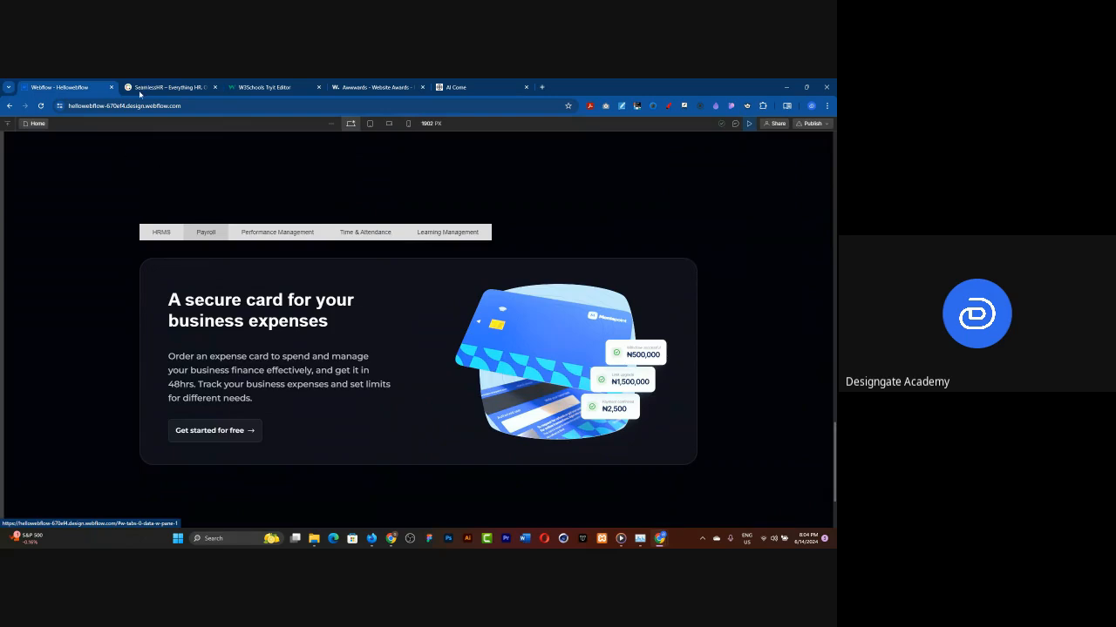
{"action": "left_click", "coordinate": [749, 125]}
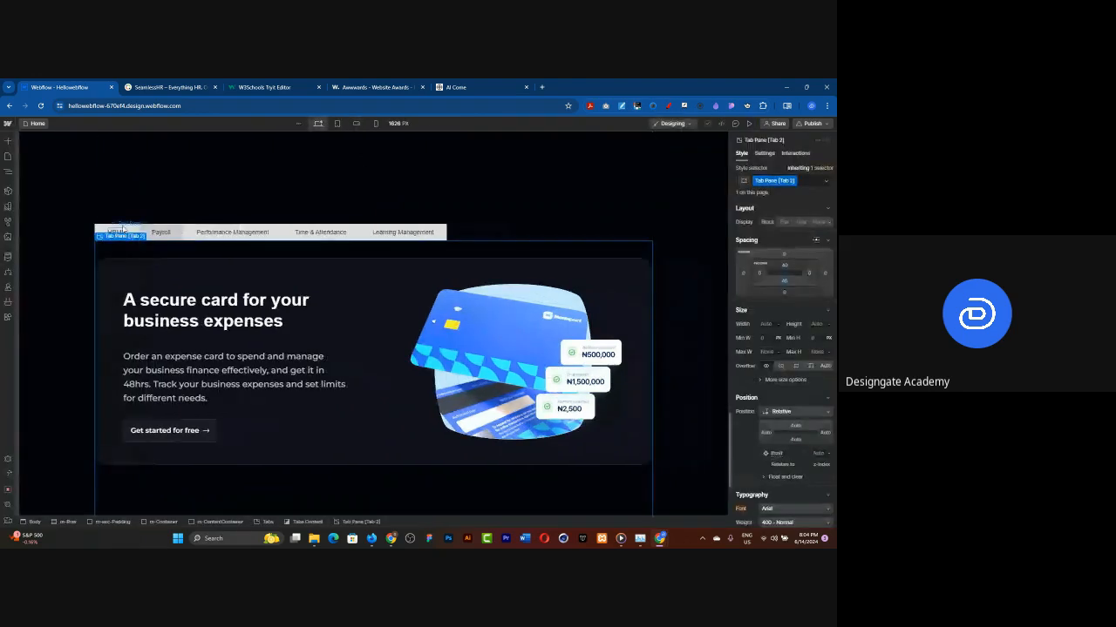
{"action": "left_click", "coordinate": [105, 228]}
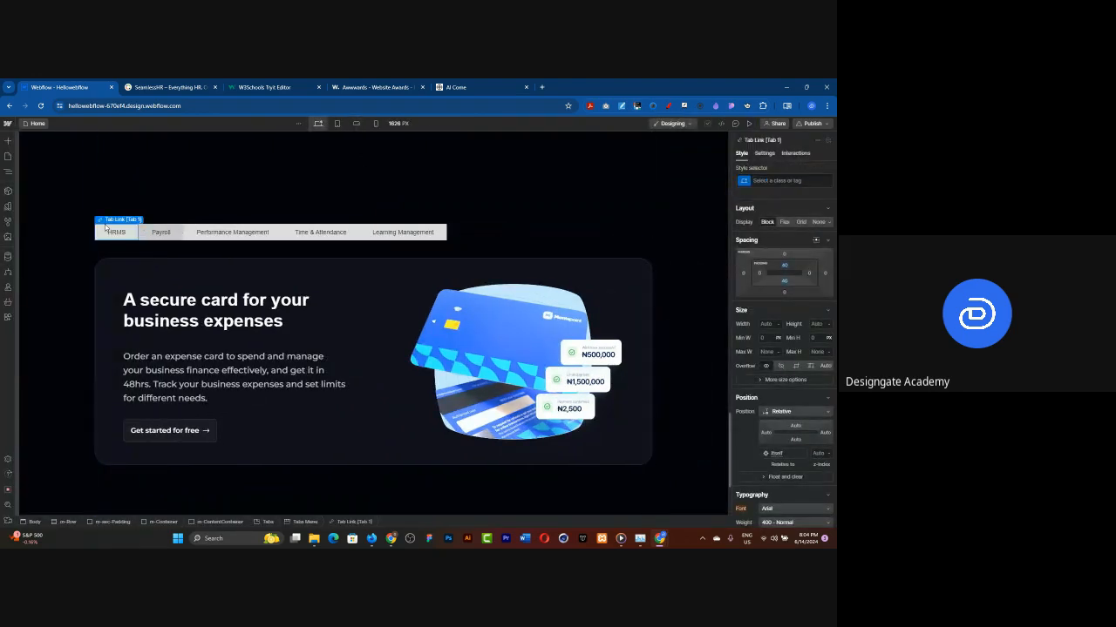
{"action": "left_click", "coordinate": [757, 288]}
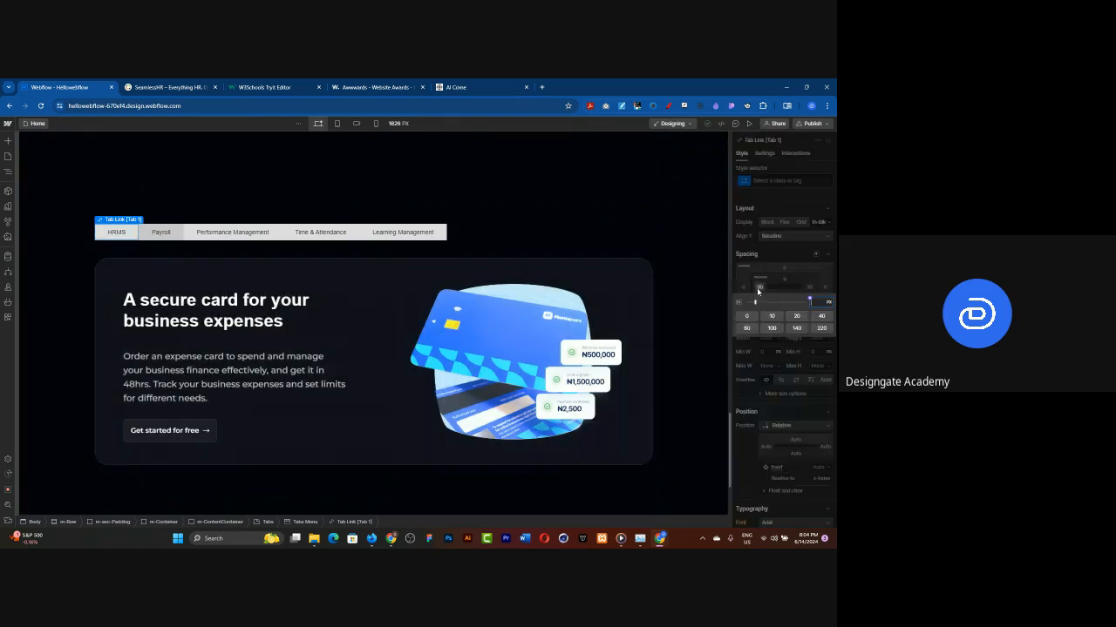
{"action": "left_click", "coordinate": [819, 318]}
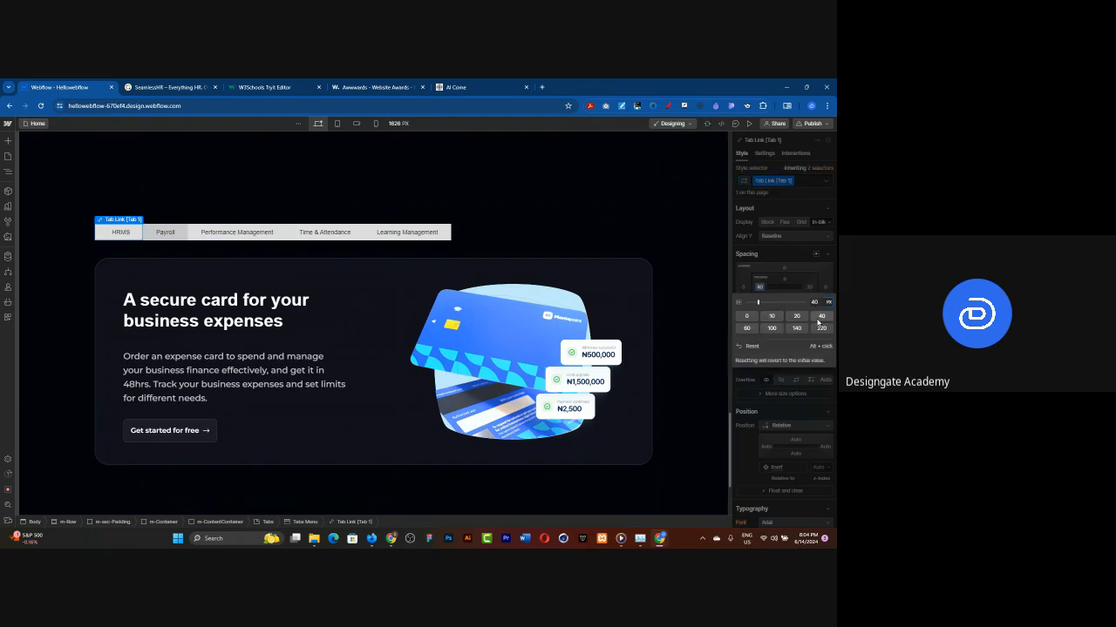
{"action": "left_click", "coordinate": [807, 288]}
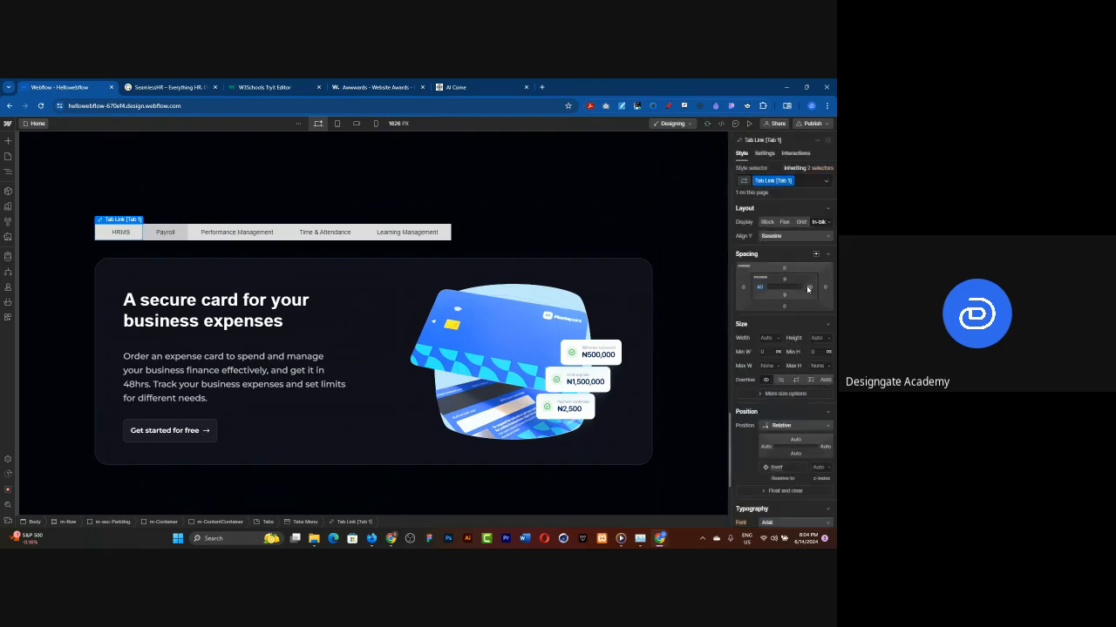
{"action": "left_click", "coordinate": [809, 288]}
{"action": "left_click", "coordinate": [819, 317]}
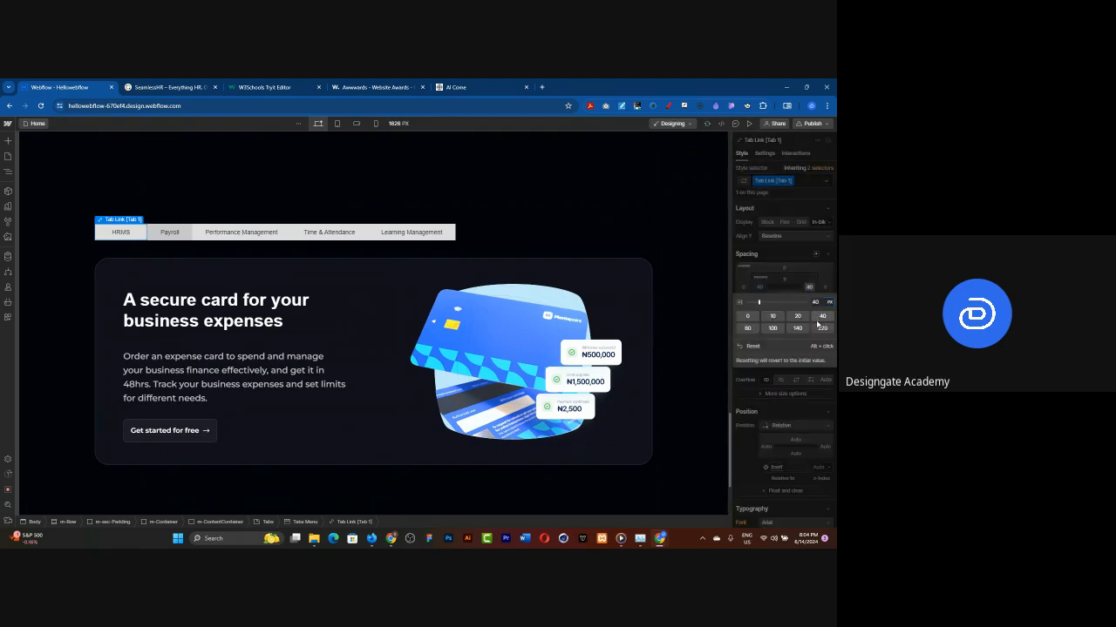
Rename the HRMS tab link's class to m-Tablink.
{"action": "left_click", "coordinate": [771, 181]}
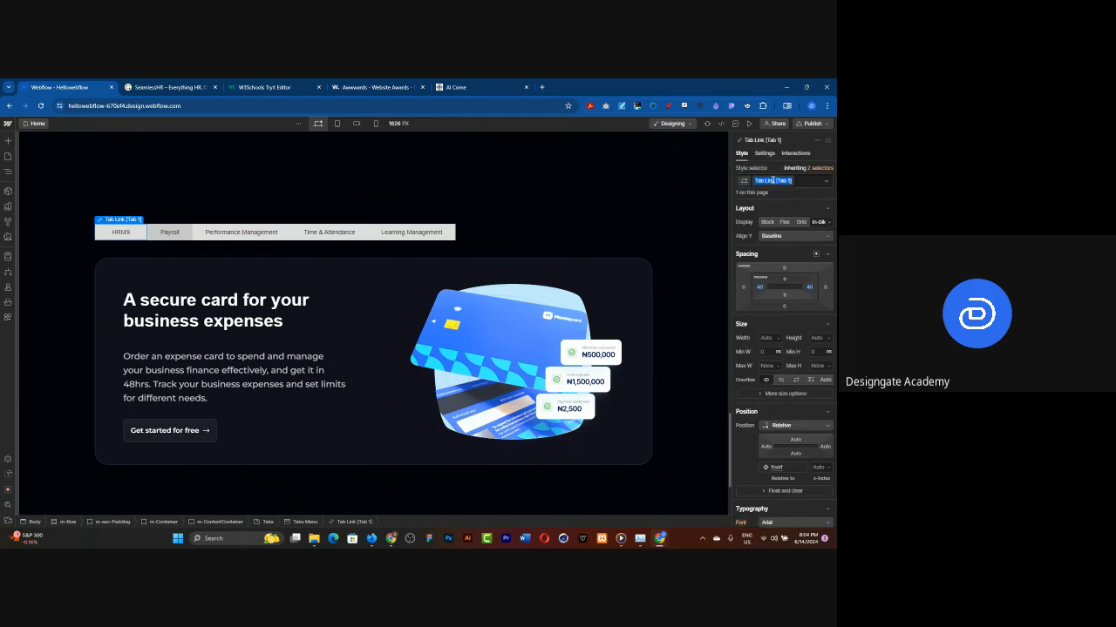
{"action": "type", "text": "m-Tablink"}
{"action": "key", "text": "Return"}
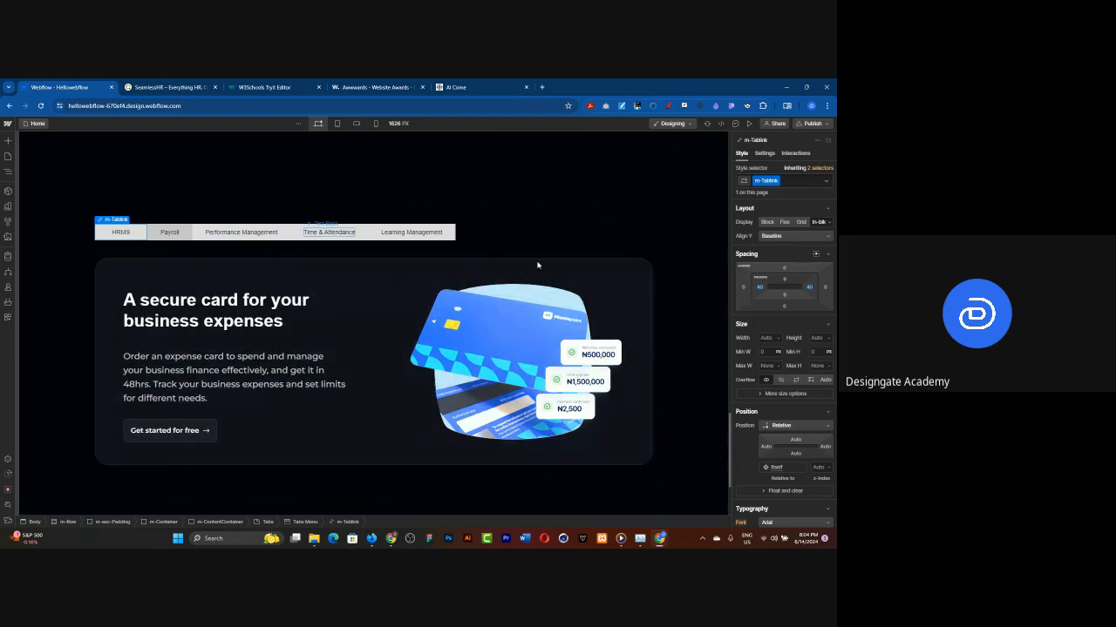
Set the right margin of the HRMS tab link to 20 px.
{"action": "left_click", "coordinate": [825, 289]}
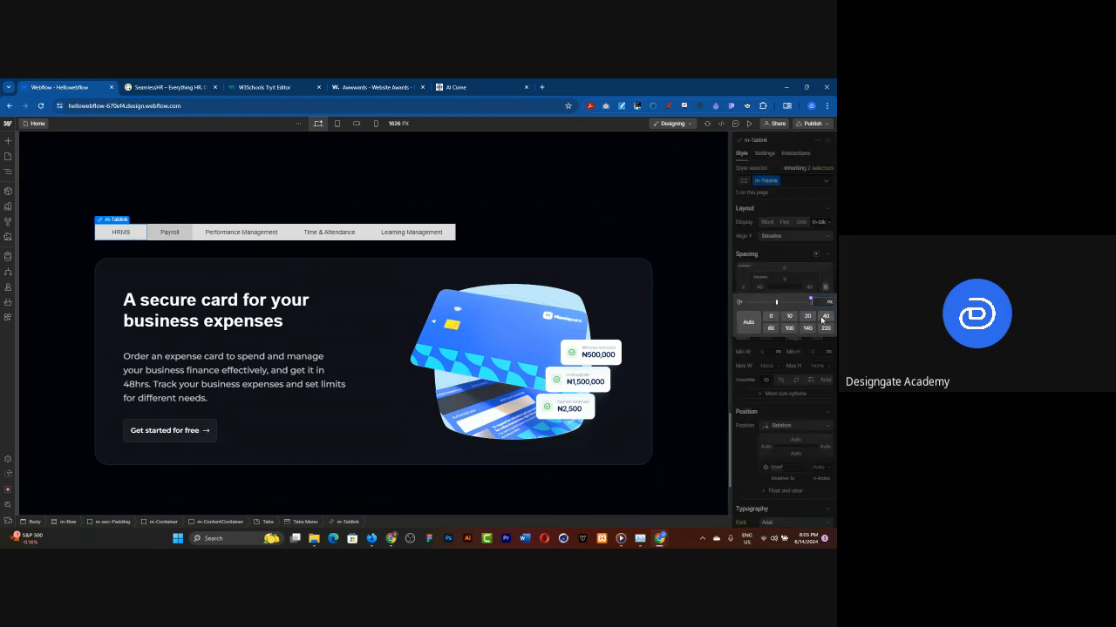
{"action": "left_click", "coordinate": [823, 318]}
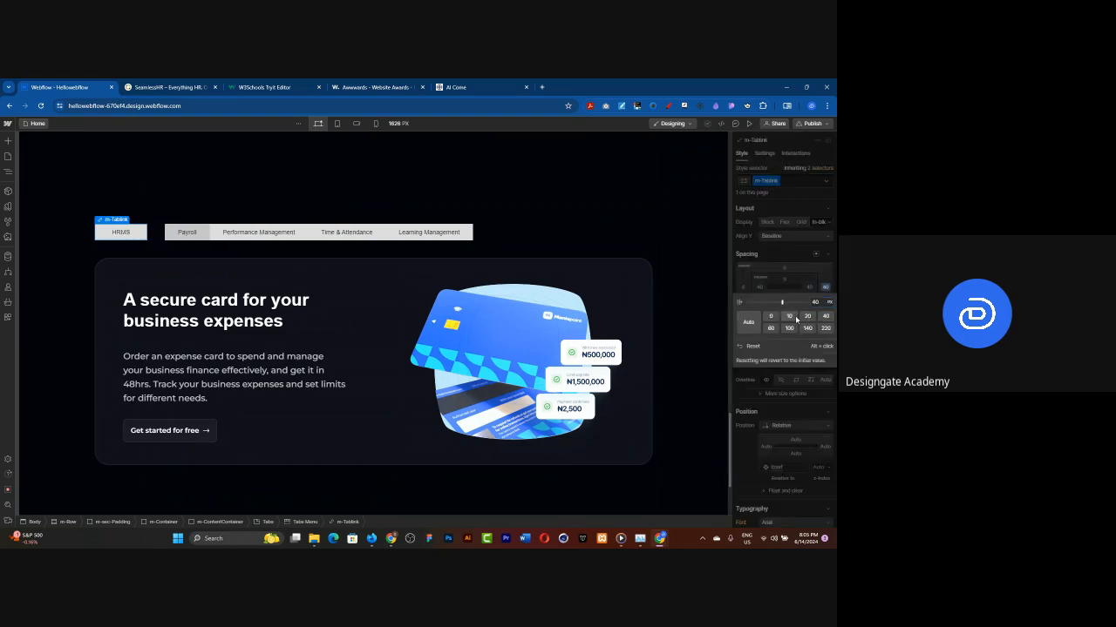
{"action": "left_click", "coordinate": [807, 316]}
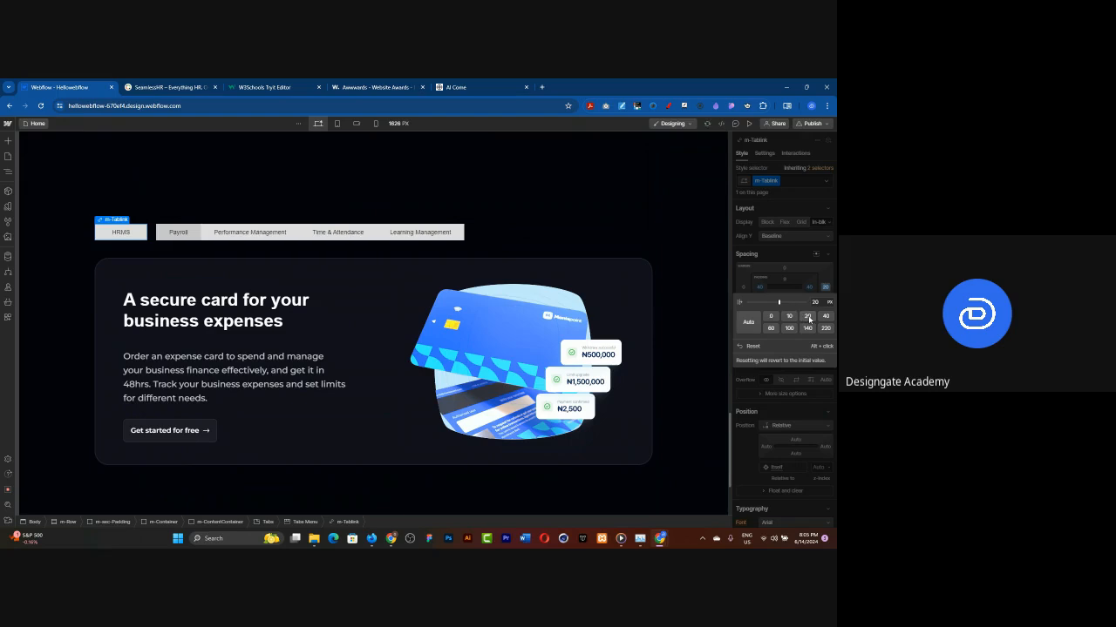
{"action": "key", "text": "Escape"}
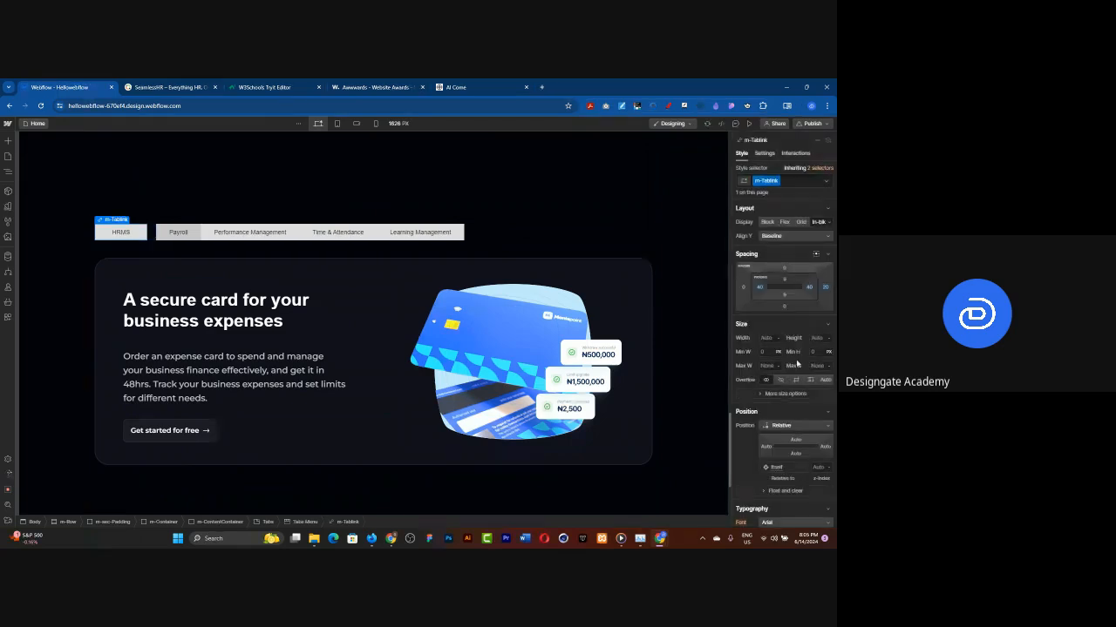
Set the HRMS tab link's top and bottom padding to 20 px.
{"action": "scroll", "coordinate": [796, 364], "scroll_direction": "down", "scroll_amount": 3}
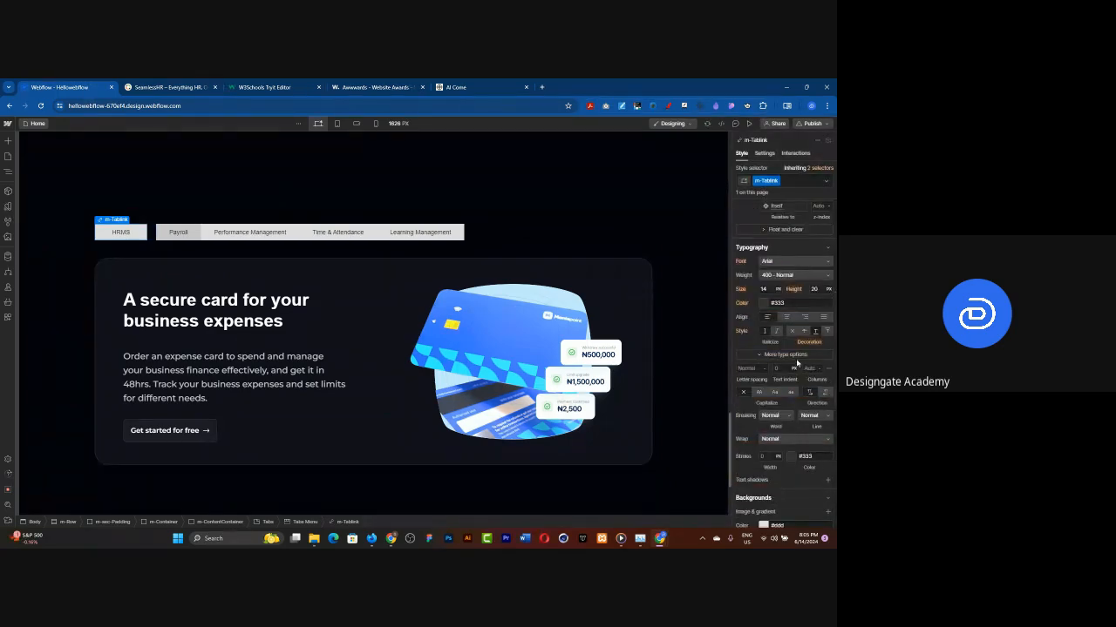
{"action": "scroll", "coordinate": [796, 363], "scroll_direction": "up", "scroll_amount": 3}
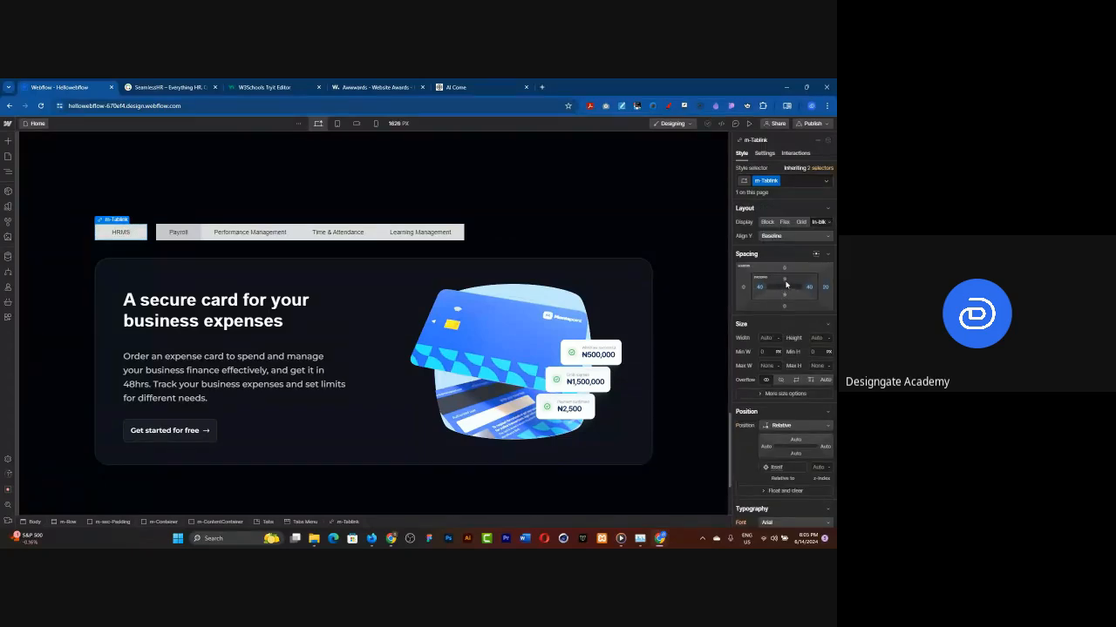
{"action": "left_click", "coordinate": [785, 282]}
{"action": "left_click", "coordinate": [797, 308]}
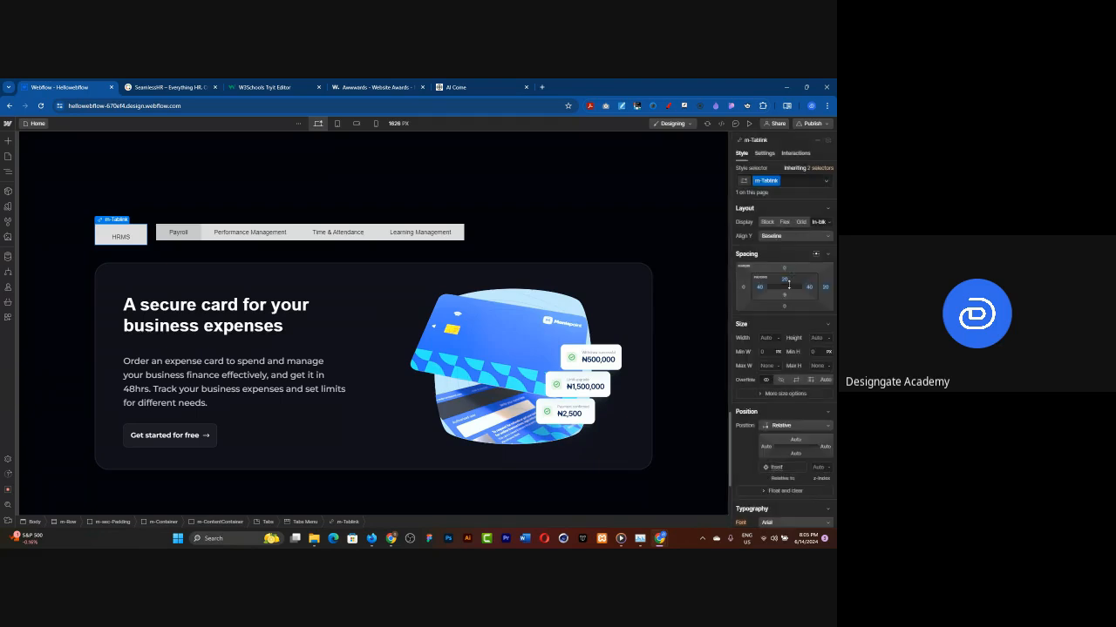
{"action": "left_click", "coordinate": [786, 297]}
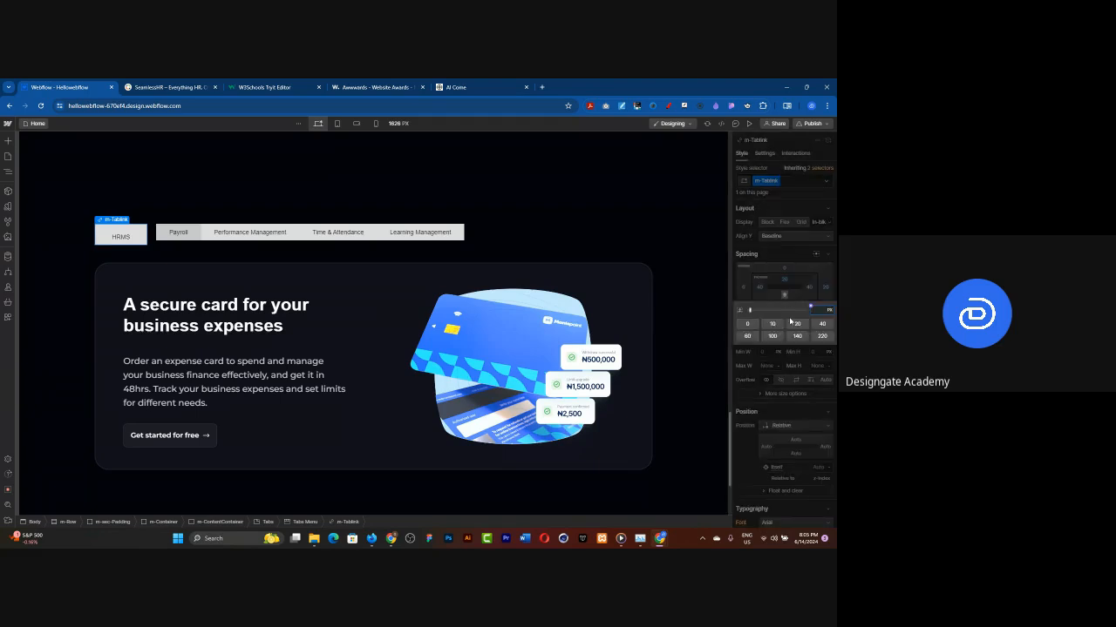
{"action": "left_click", "coordinate": [795, 323]}
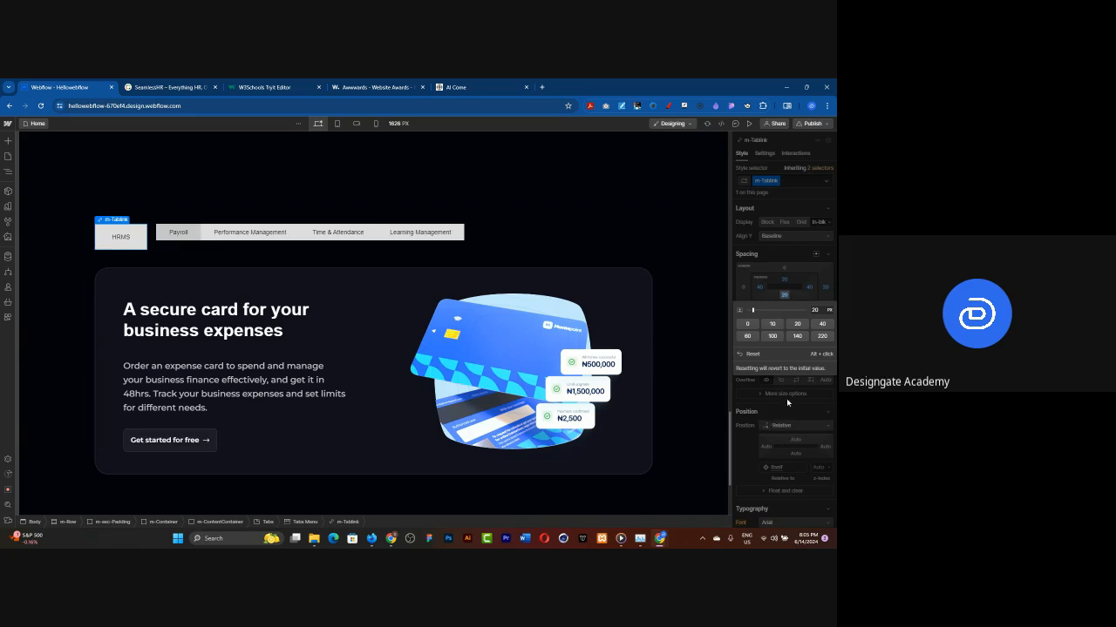
Round the HRMS tab link's corners with a border radius of 100 px.
{"action": "scroll", "coordinate": [786, 399], "scroll_direction": "down", "scroll_amount": 3}
{"action": "scroll", "coordinate": [787, 398], "scroll_direction": "down", "scroll_amount": 6}
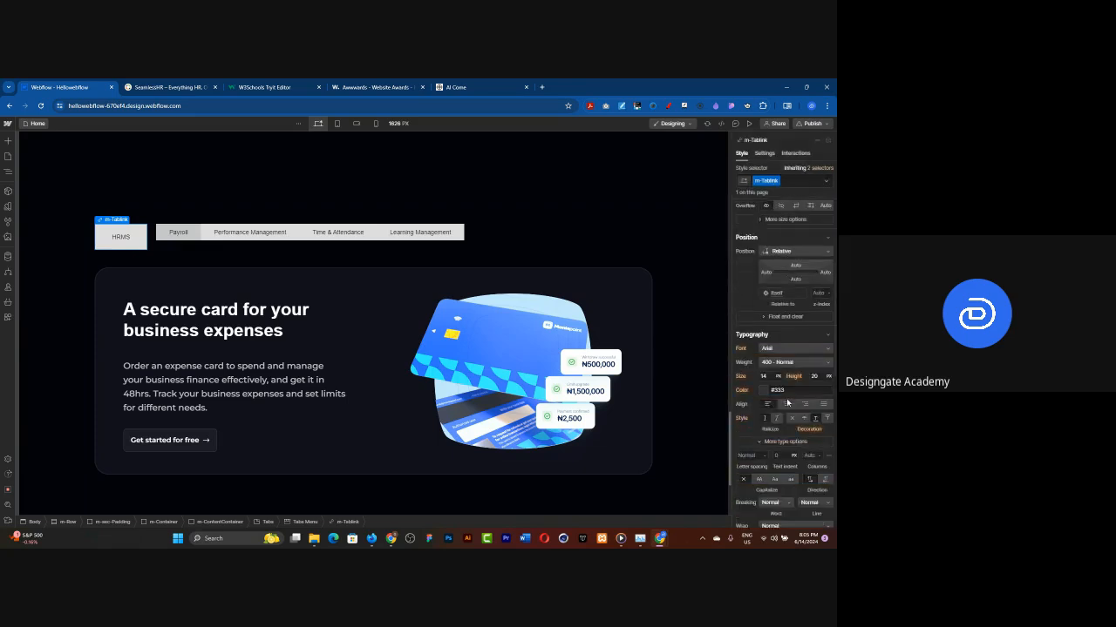
{"action": "scroll", "coordinate": [787, 400], "scroll_direction": "down", "scroll_amount": 3}
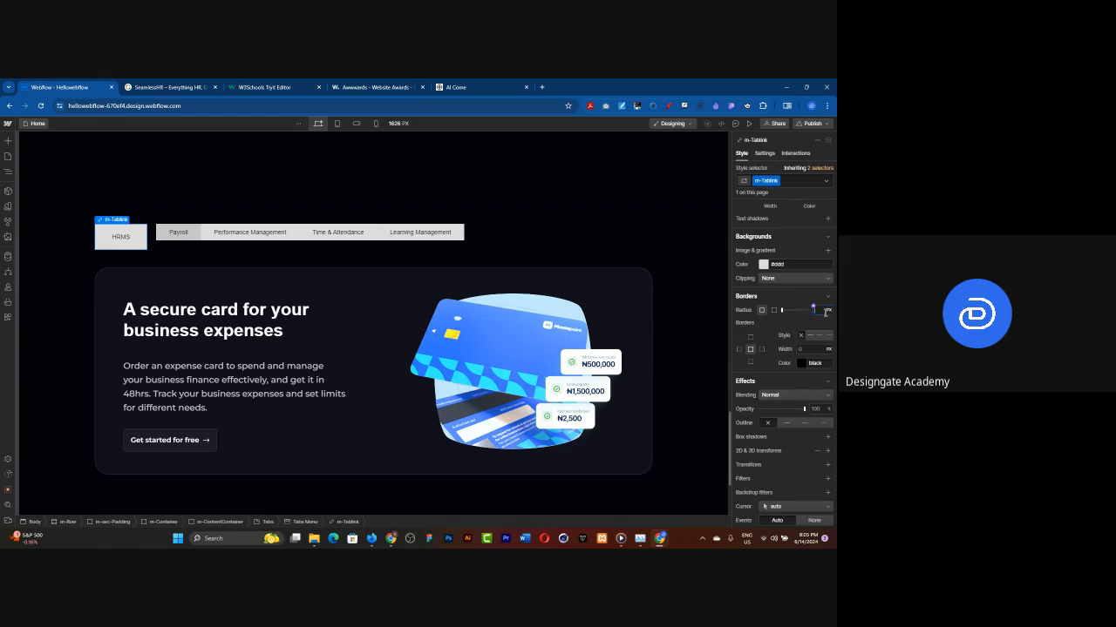
{"action": "key", "text": "Return"}
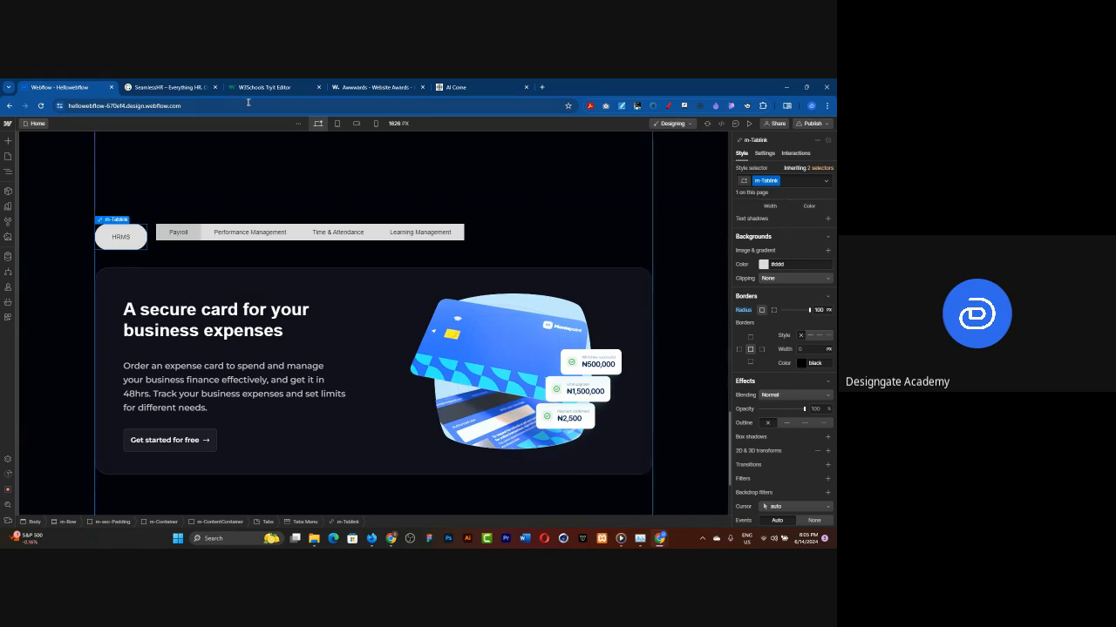
Compare with the tab styling on the SeamlessHR website and review the states available for the m-Tablink class in Webflow.
{"action": "left_click", "coordinate": [199, 89]}
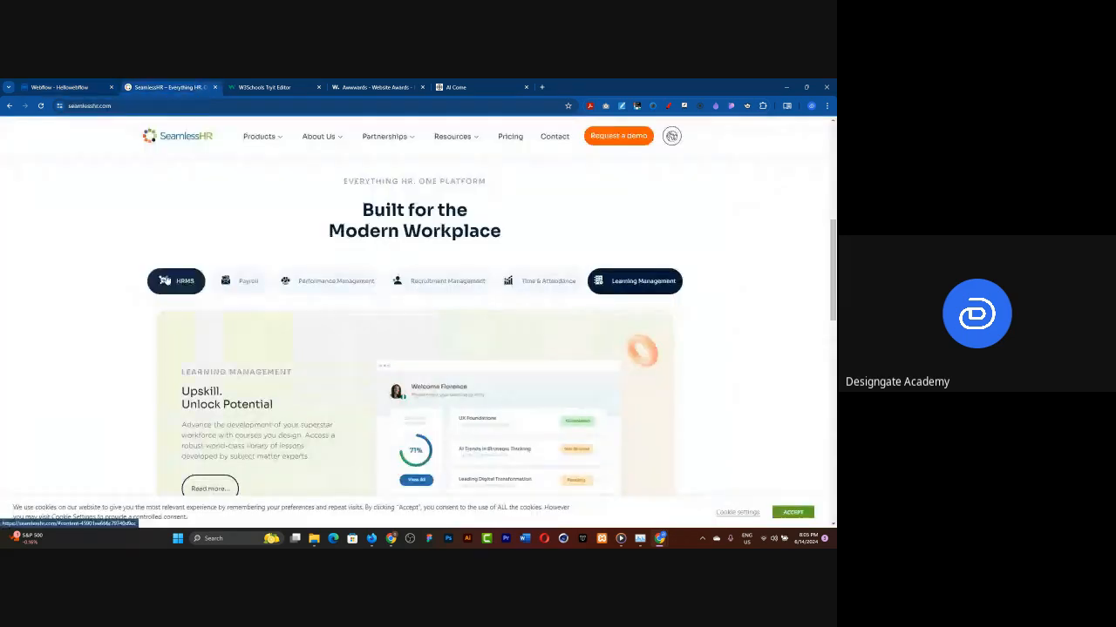
{"action": "left_click", "coordinate": [59, 87]}
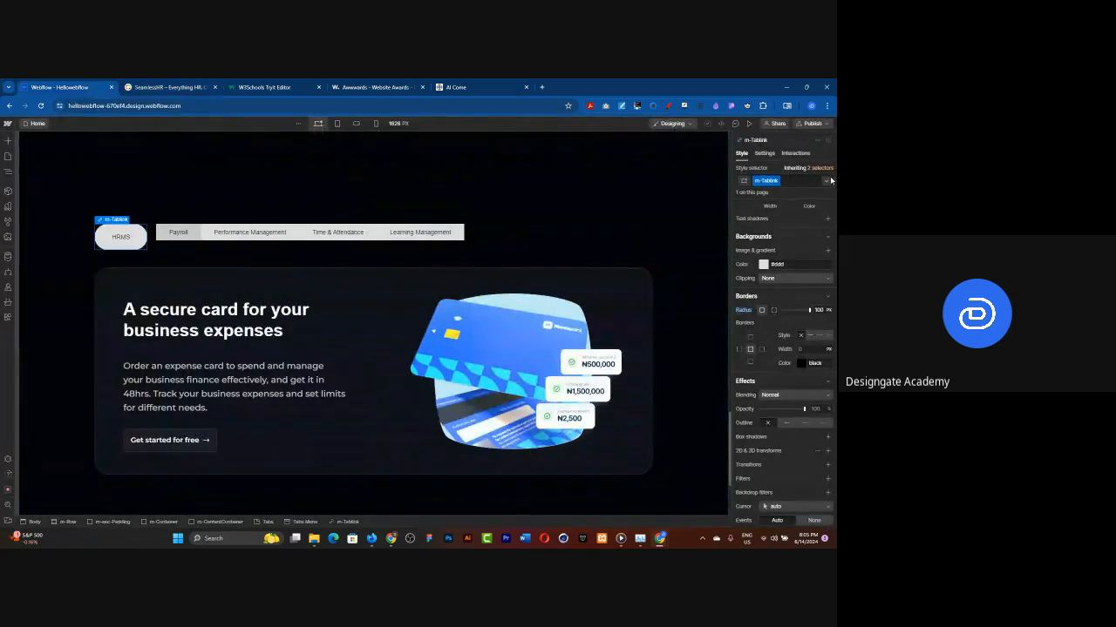
{"action": "left_click", "coordinate": [827, 182]}
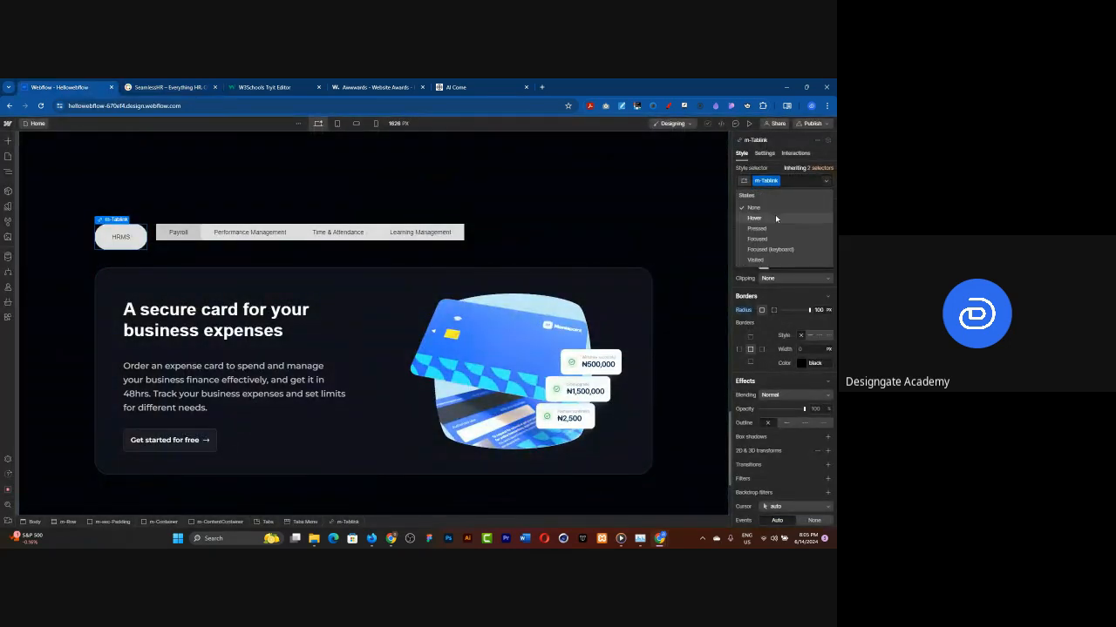
{"action": "left_click", "coordinate": [824, 184]}
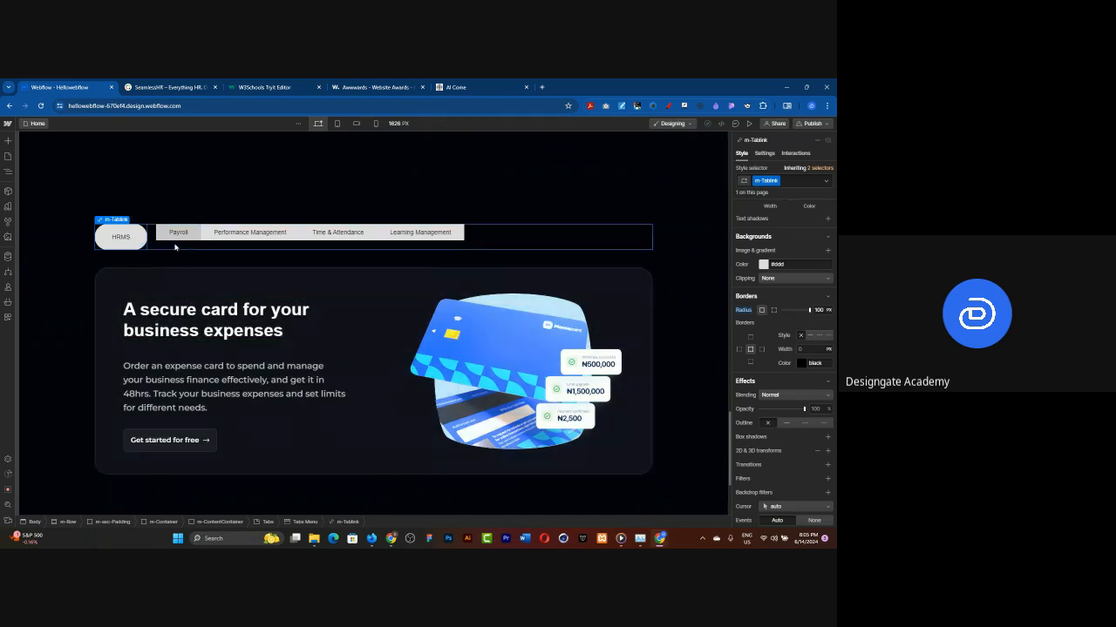
Apply the existing m-Tablink class to the Payroll tab link.
{"action": "left_click", "coordinate": [179, 239]}
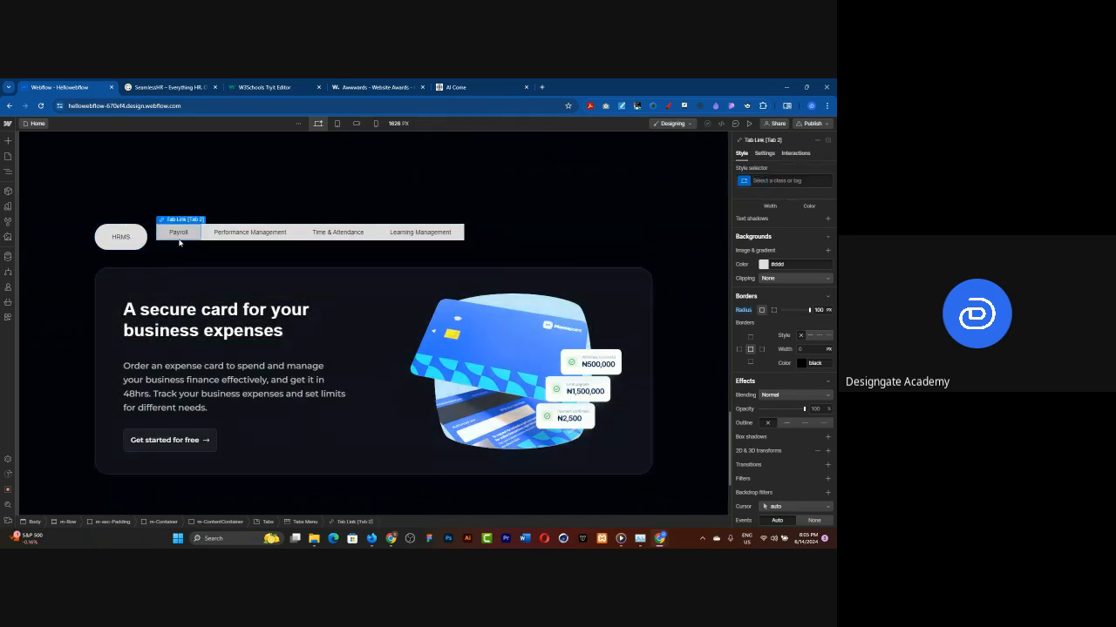
{"action": "left_click", "coordinate": [760, 180]}
{"action": "type", "text": "m-t"}
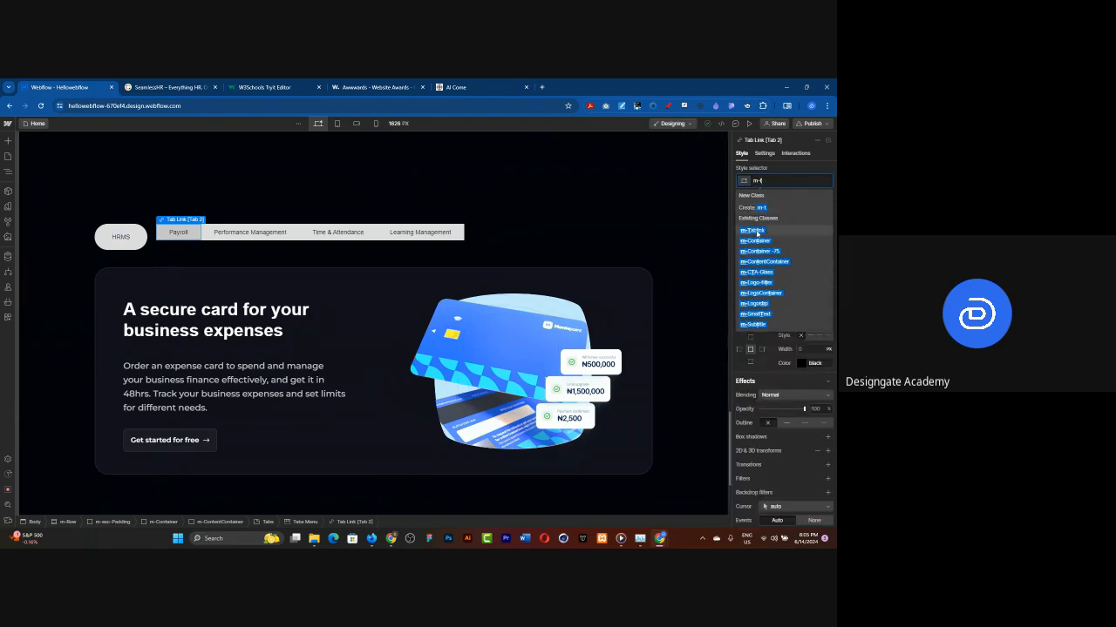
{"action": "left_click", "coordinate": [756, 231]}
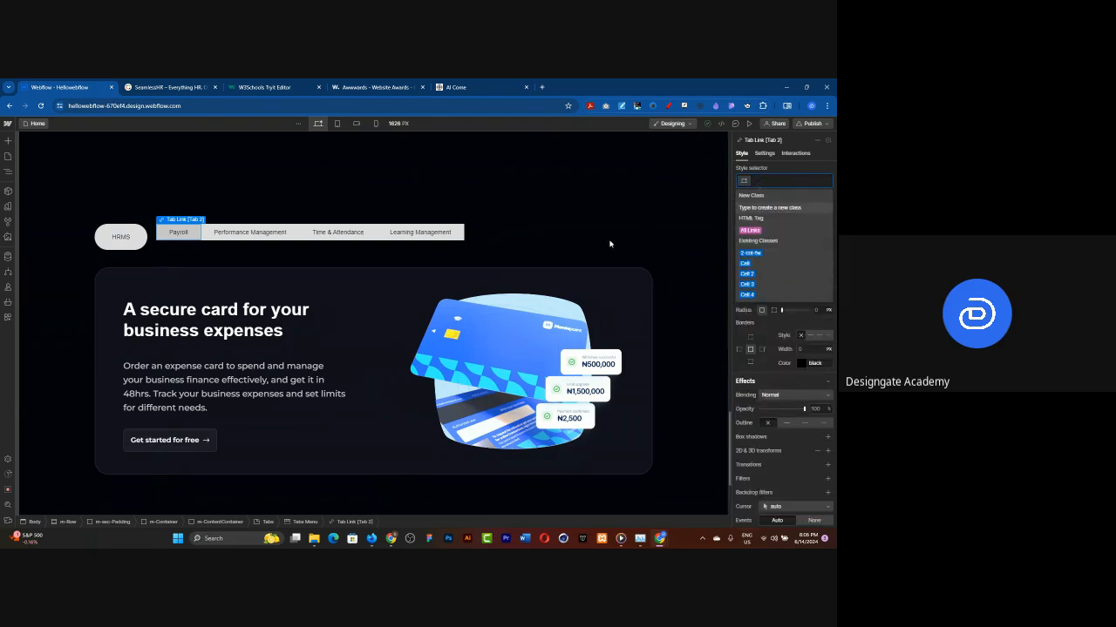
Apply the existing m-Tablink class to the Performance Management tab link.
{"action": "left_click", "coordinate": [253, 235]}
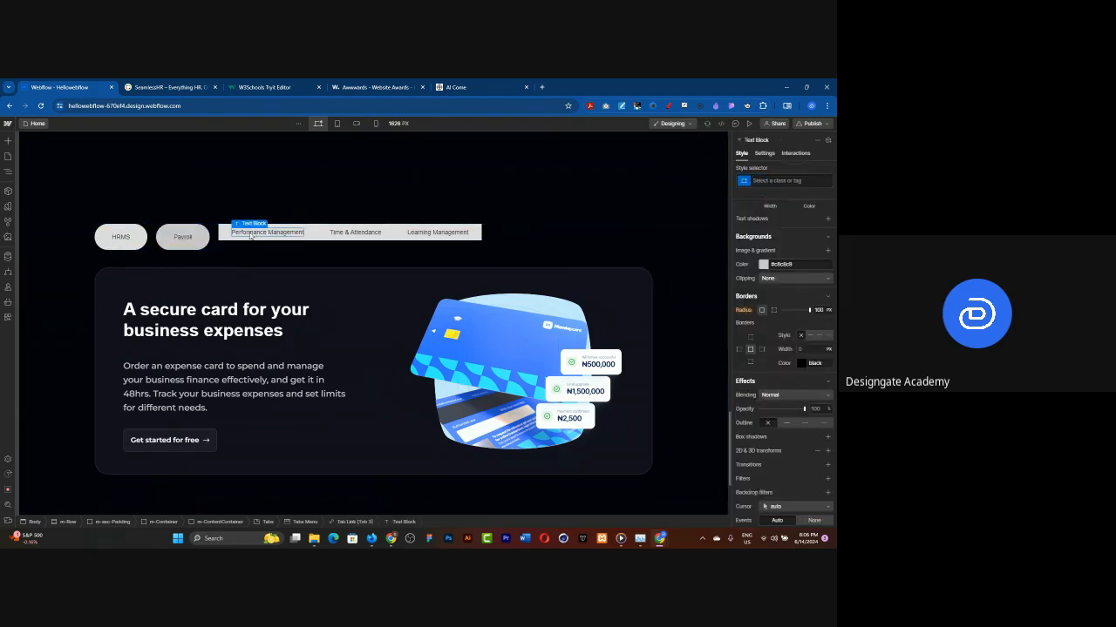
{"action": "left_click", "coordinate": [224, 238]}
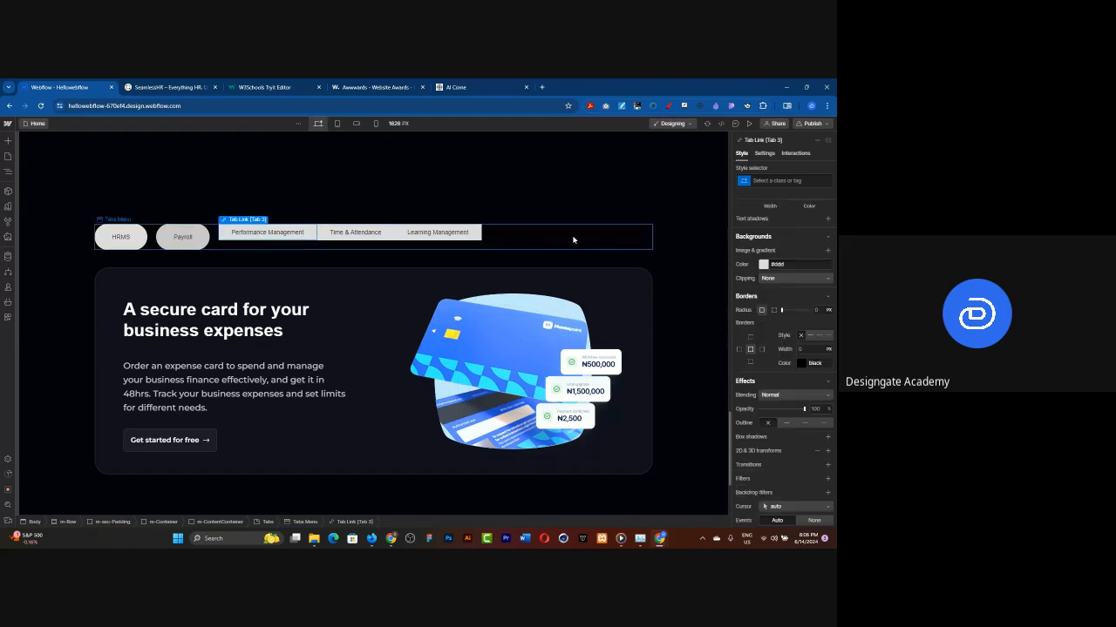
{"action": "left_click", "coordinate": [770, 181]}
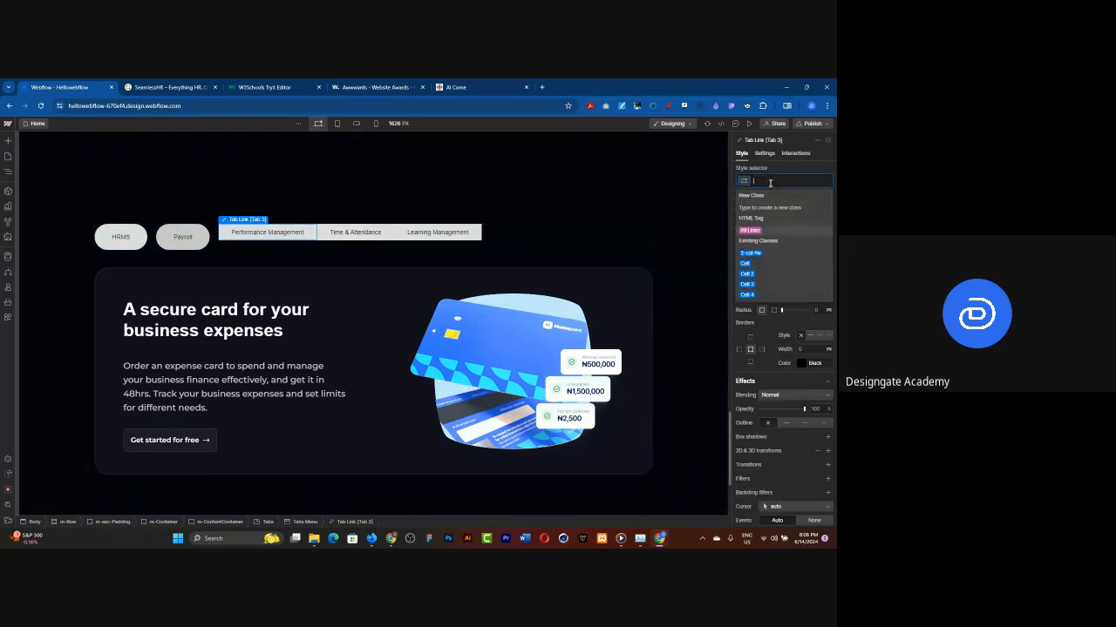
{"action": "type", "text": "m-ta"}
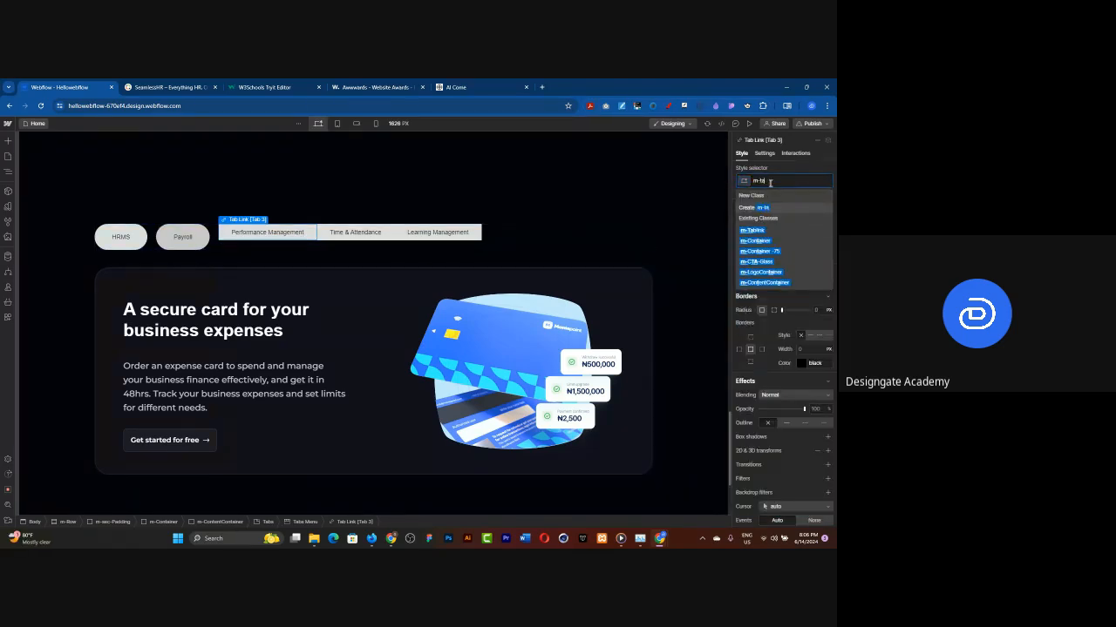
{"action": "left_click", "coordinate": [751, 230]}
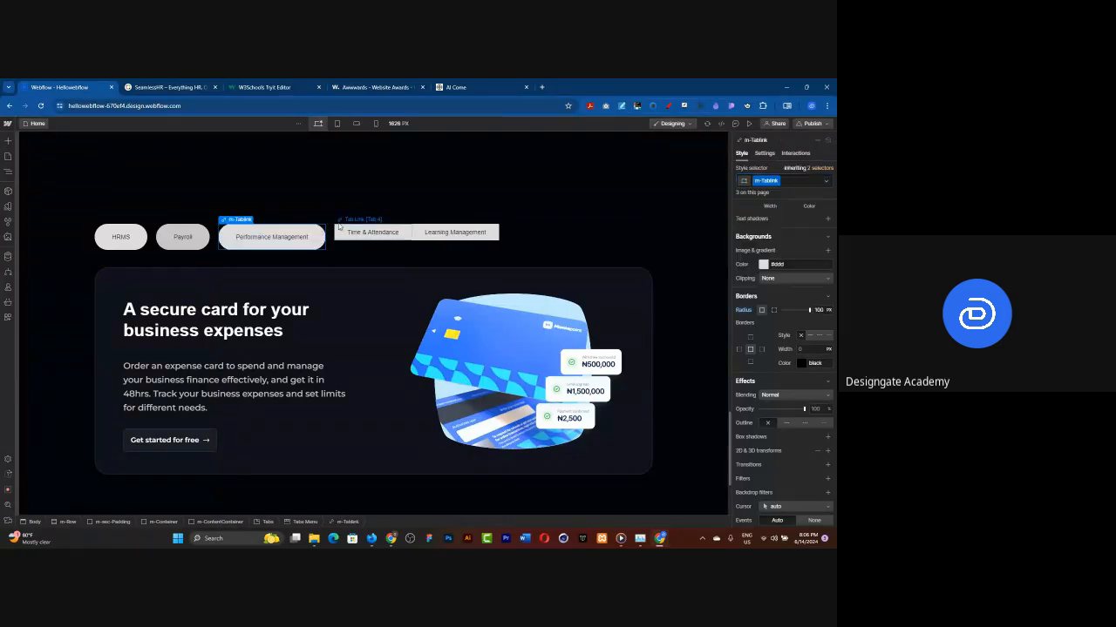
Apply the existing m-Tablink class to the Time & Attendance tab link.
{"action": "left_click", "coordinate": [343, 231]}
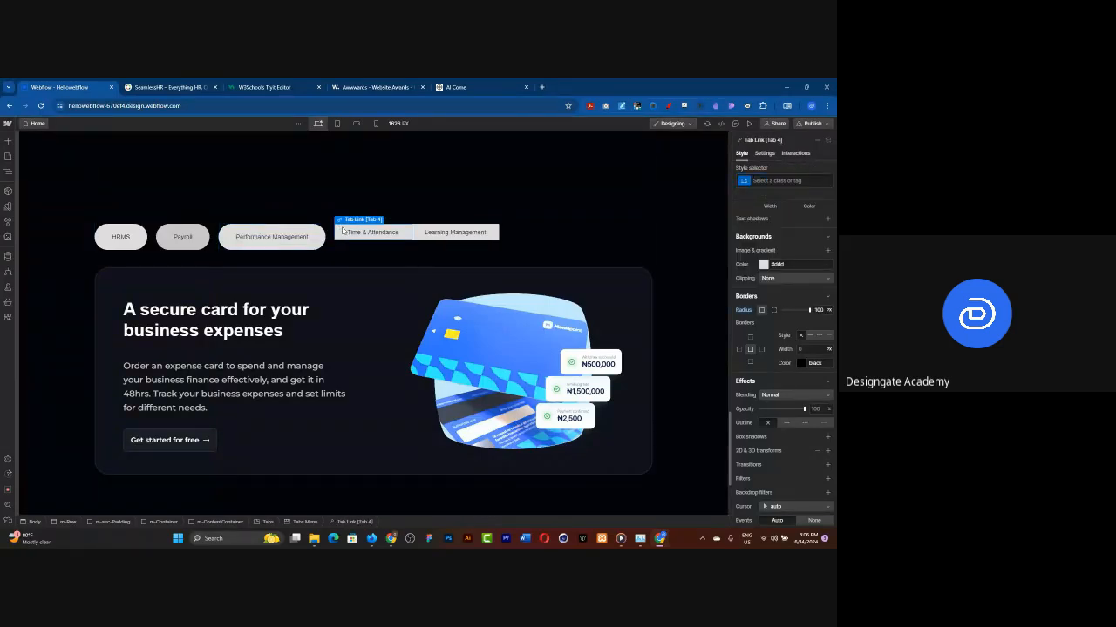
{"action": "left_click", "coordinate": [769, 182]}
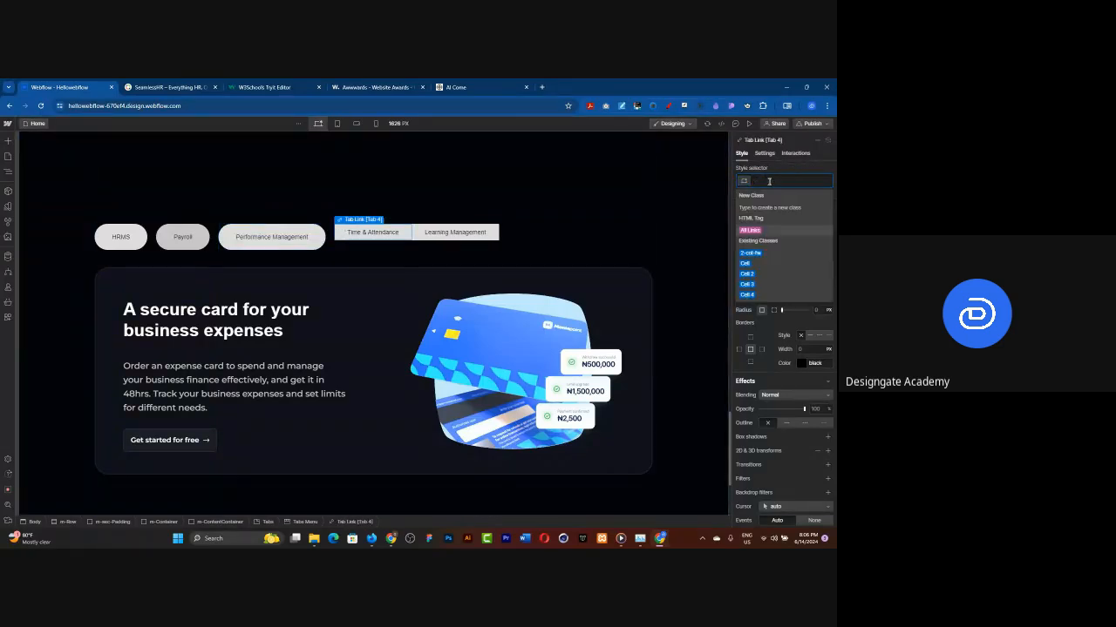
Apply the existing m-Tablink class to the Time & Attendance tab link.
{"action": "type", "text": "m-l"}
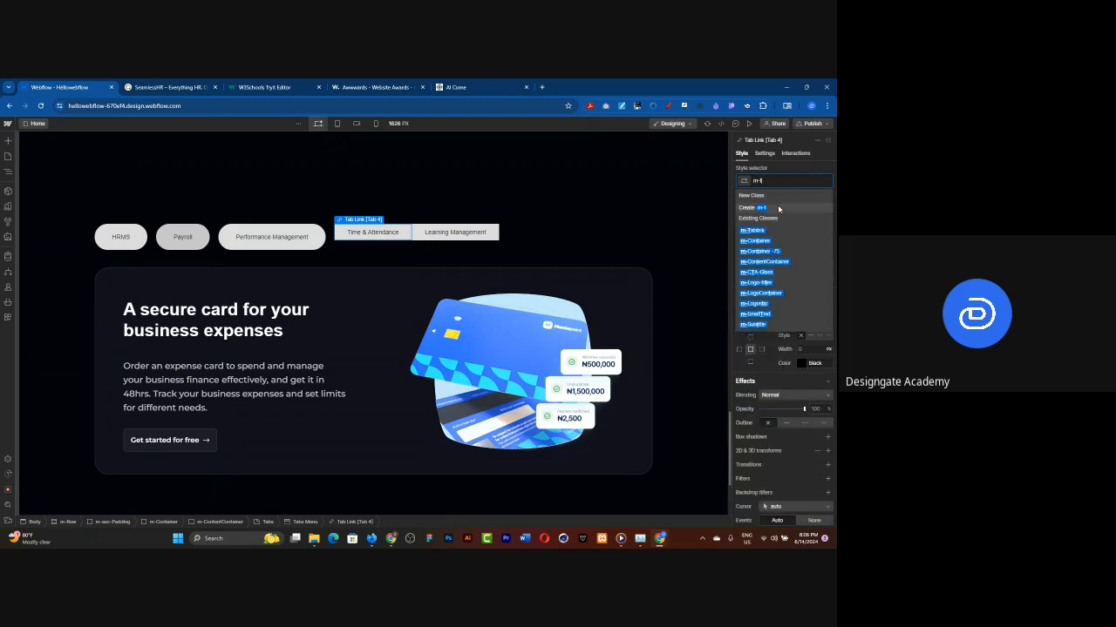
{"action": "key", "text": "Escape"}
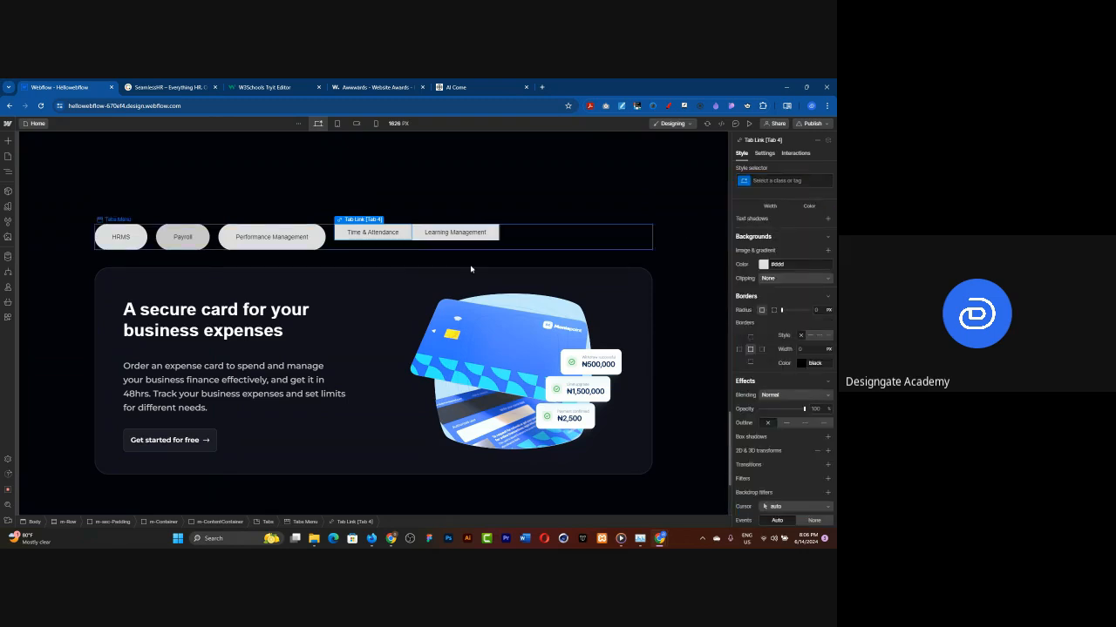
{"action": "left_click", "coordinate": [758, 181]}
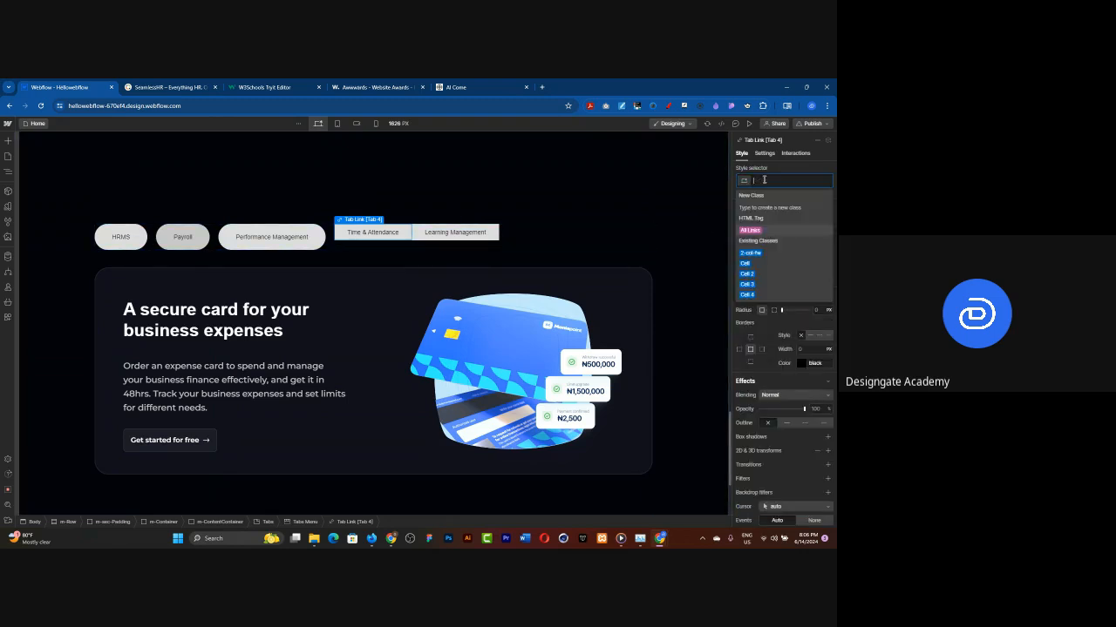
{"action": "type", "text": "m-ta"}
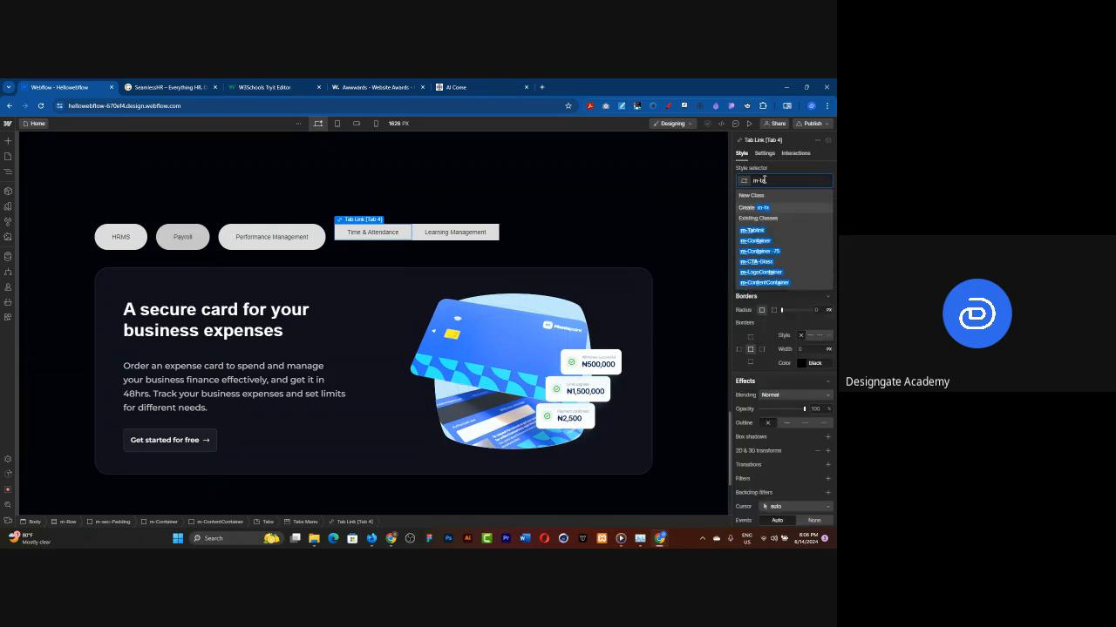
{"action": "left_click", "coordinate": [751, 231]}
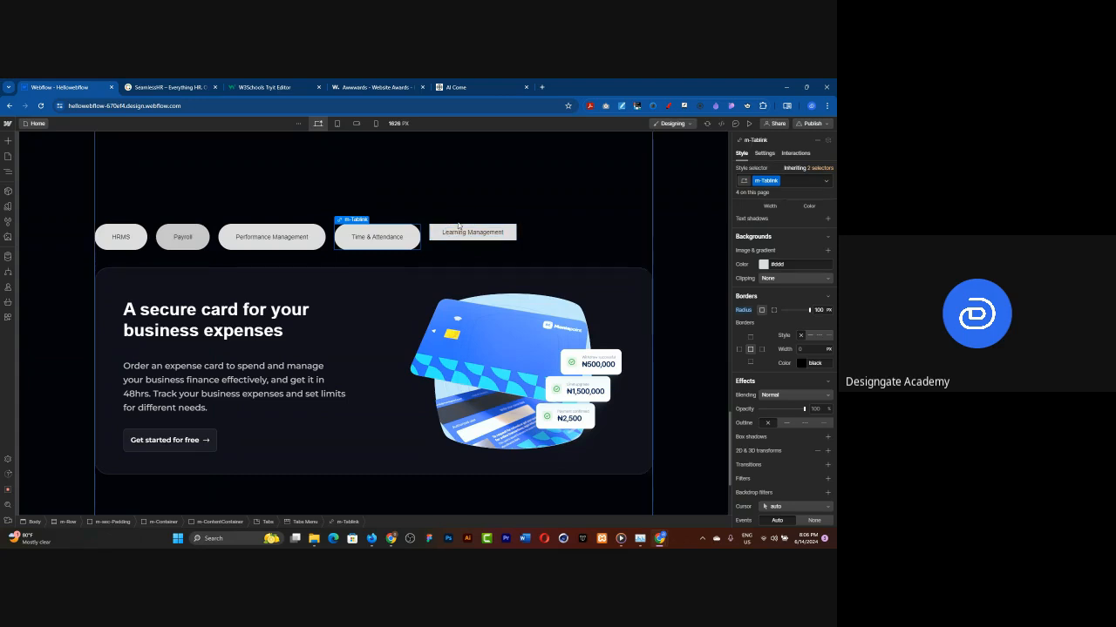
Apply the existing m-Tablink class to the Learning Management tab link.
{"action": "left_click", "coordinate": [460, 229]}
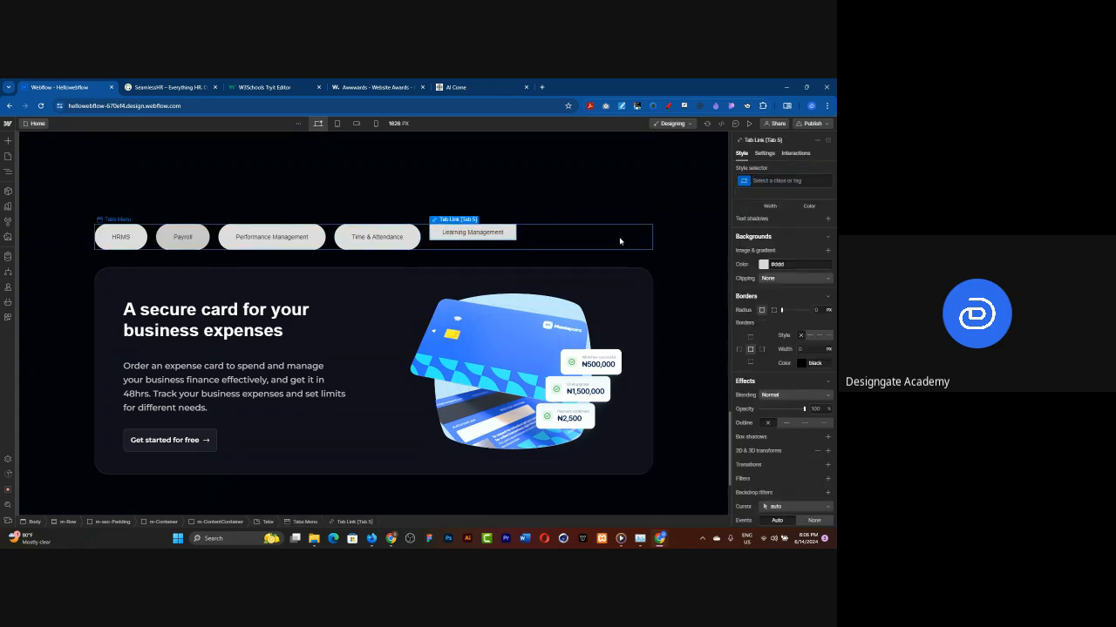
{"action": "left_click", "coordinate": [756, 181]}
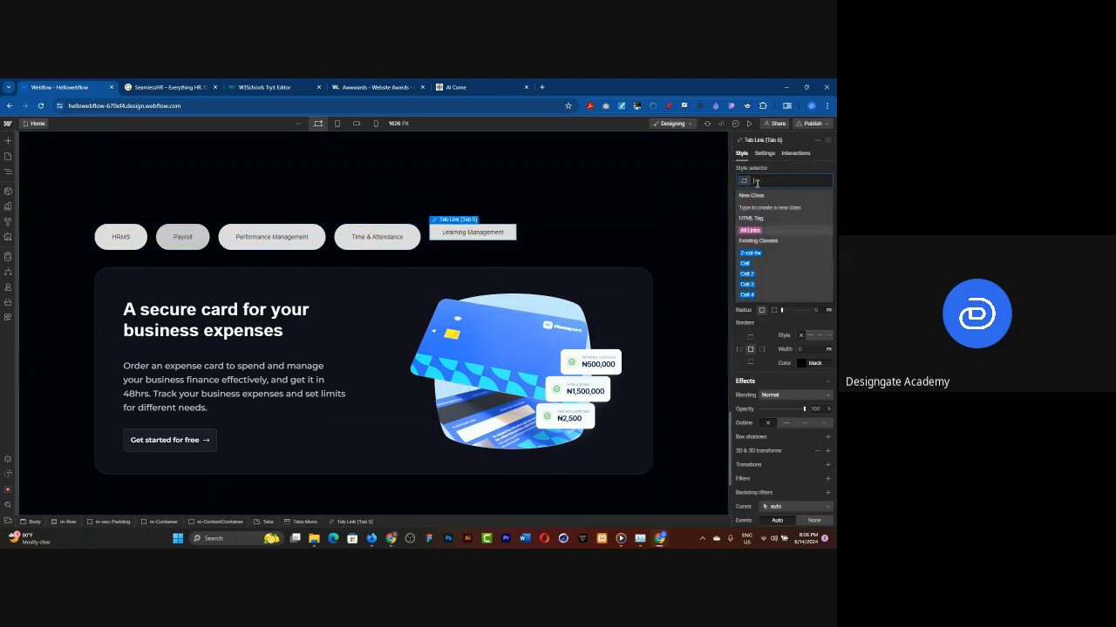
{"action": "type", "text": "m-ta"}
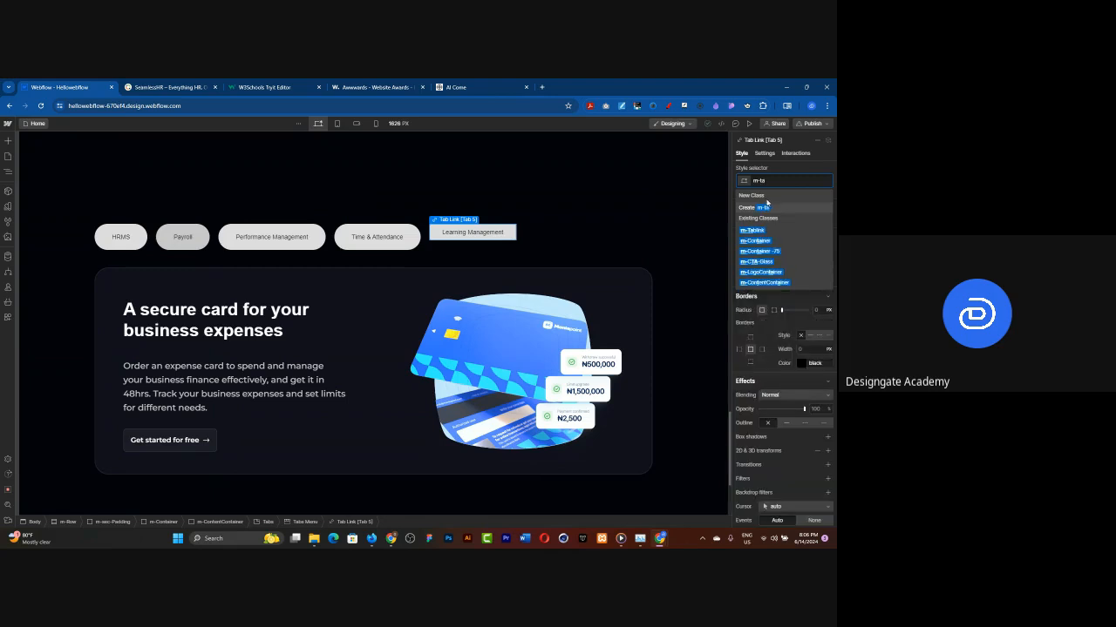
{"action": "left_click", "coordinate": [752, 230]}
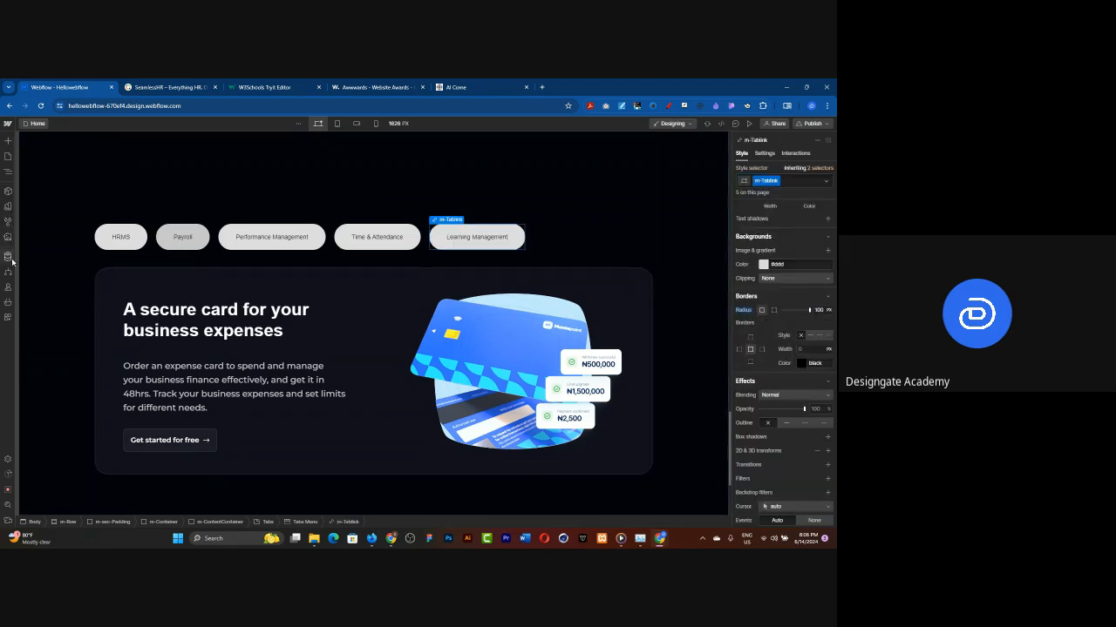
Make the Tabs Menu a horizontal flex layout with its tab links spaced between and vertically centred.
{"action": "left_click", "coordinate": [7, 171]}
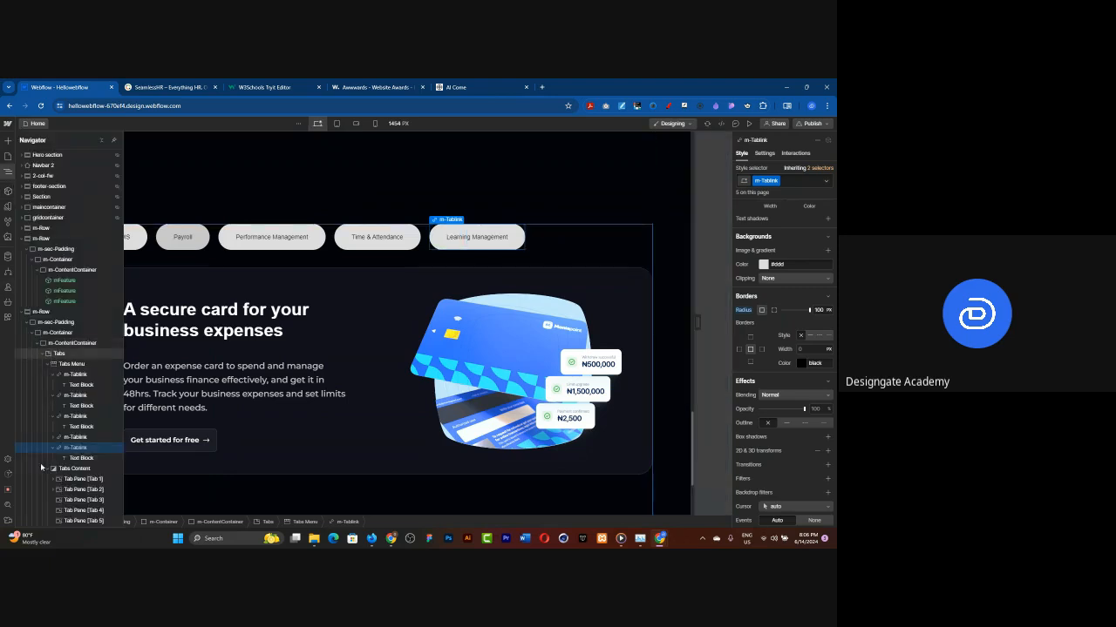
{"action": "left_click", "coordinate": [67, 365]}
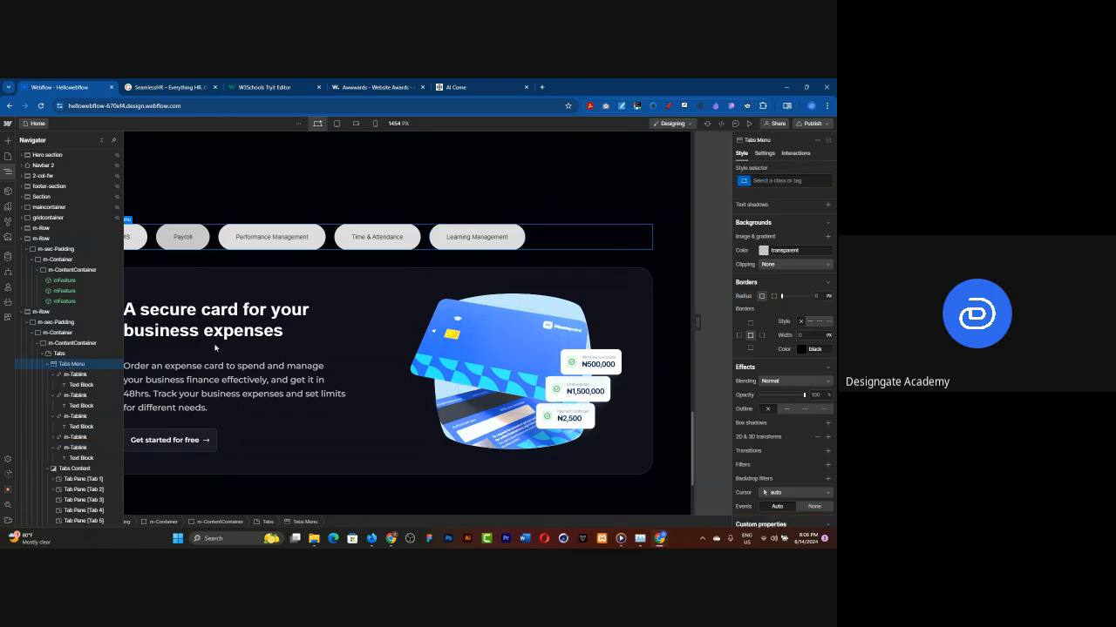
{"action": "scroll", "coordinate": [787, 321], "scroll_direction": "up", "scroll_amount": 5}
{"action": "scroll", "coordinate": [787, 321], "scroll_direction": "up", "scroll_amount": 6}
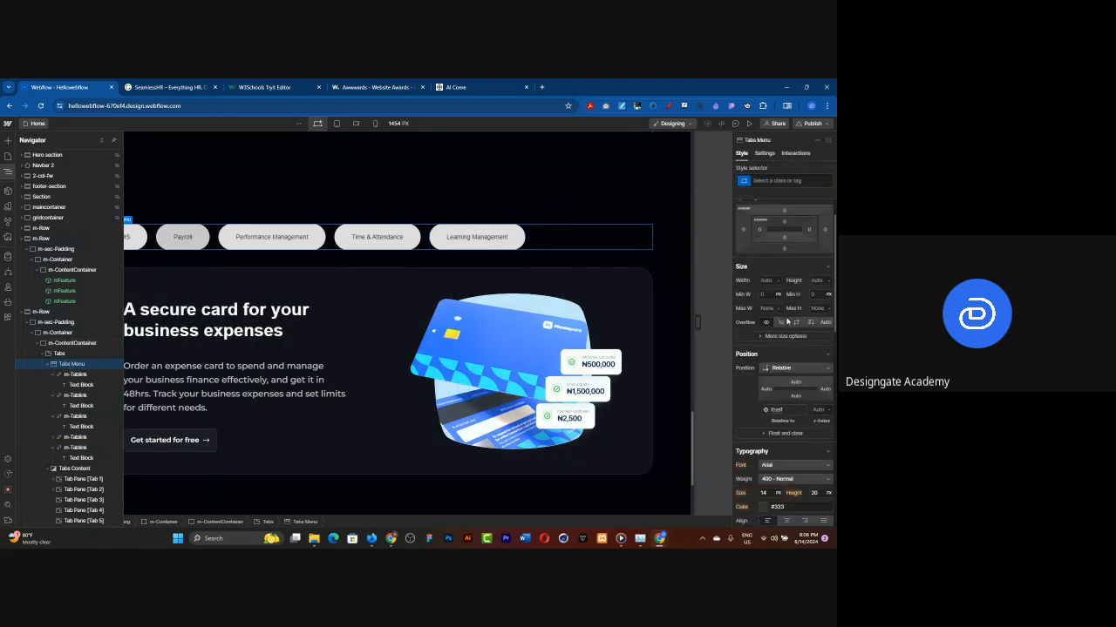
{"action": "scroll", "coordinate": [787, 321], "scroll_direction": "up", "scroll_amount": 1}
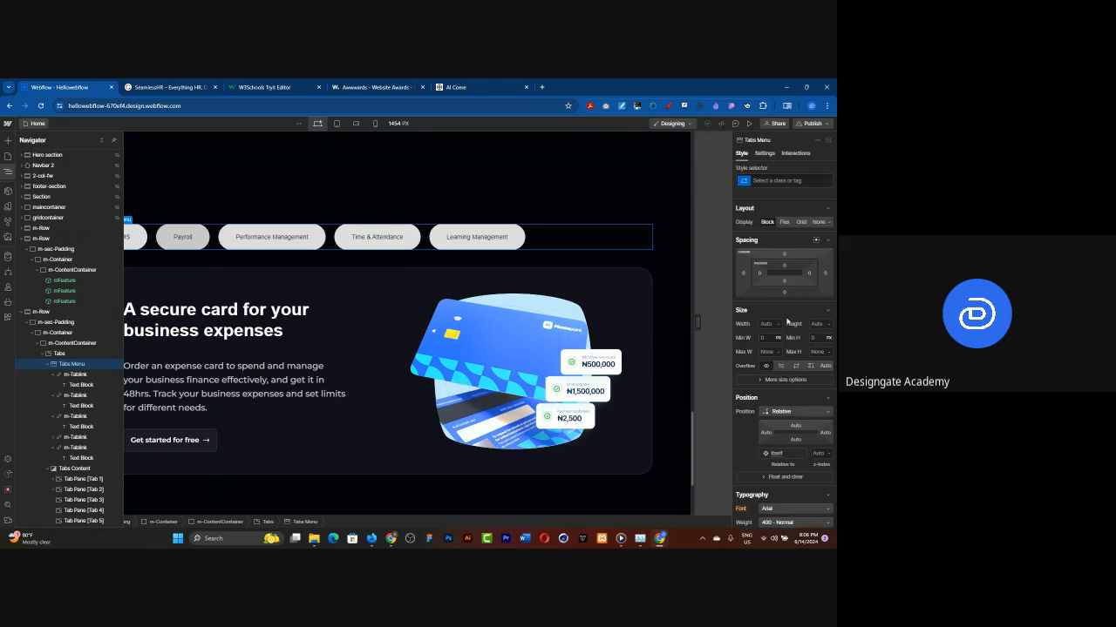
{"action": "left_click", "coordinate": [784, 222]}
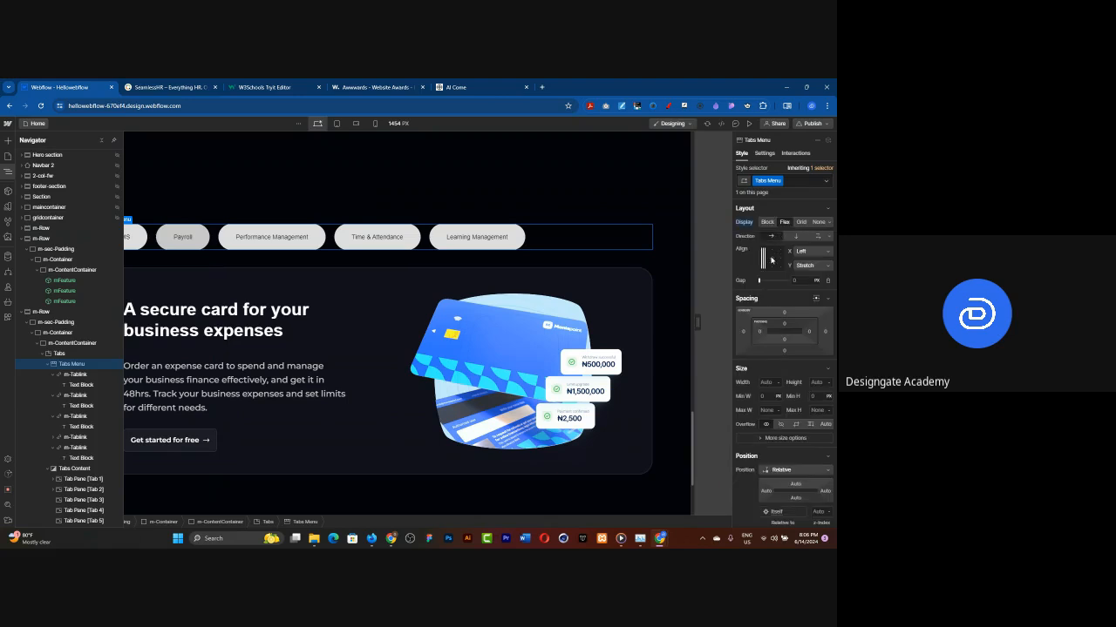
{"action": "left_click", "coordinate": [770, 260]}
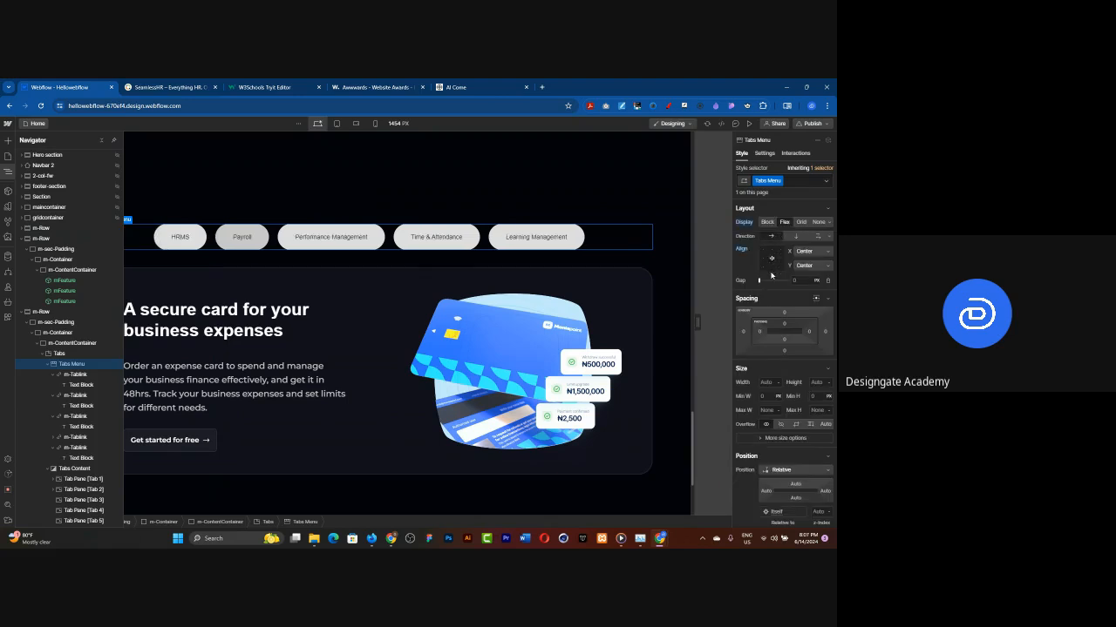
{"action": "left_click", "coordinate": [771, 277]}
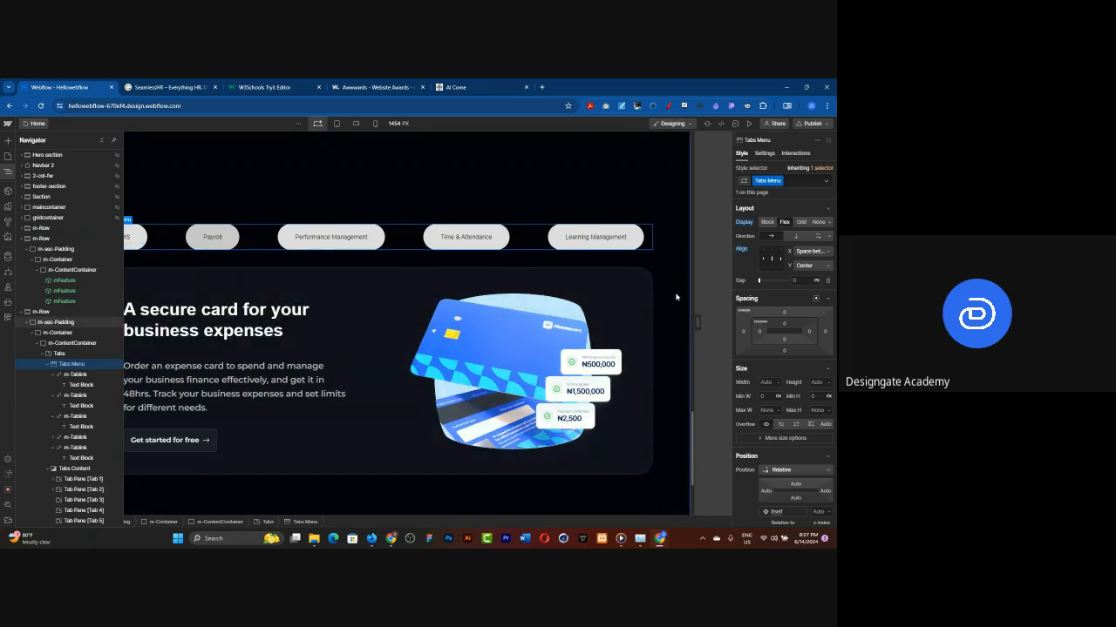
{"action": "left_click", "coordinate": [676, 297]}
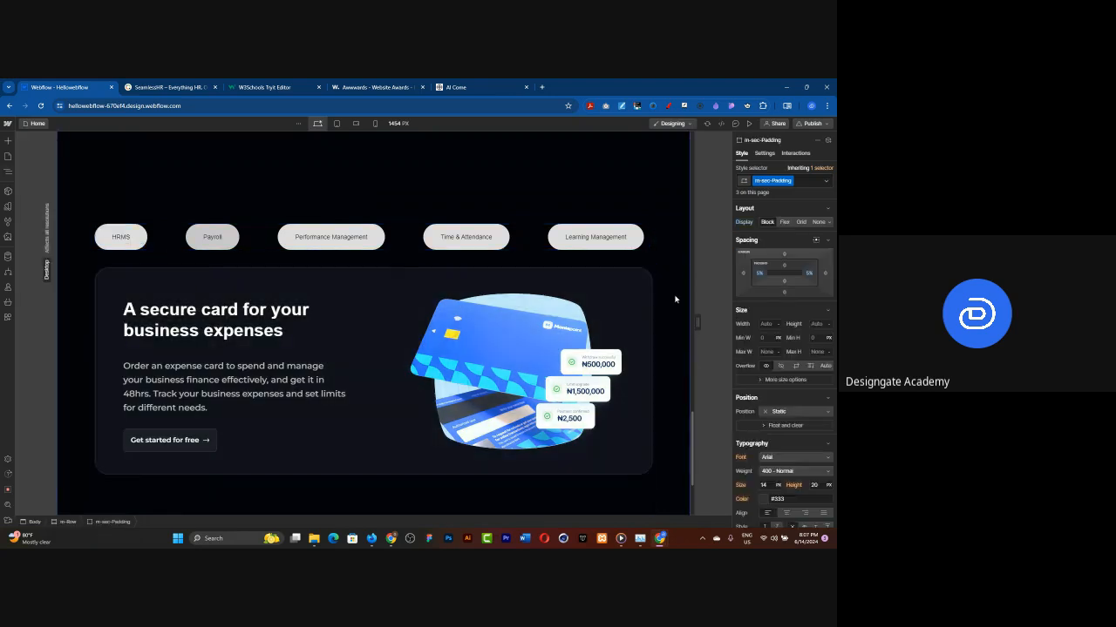
Set the m-Tablink flex child sizing to grow so the tab links fill the menu in equal widths.
{"action": "left_click", "coordinate": [139, 242]}
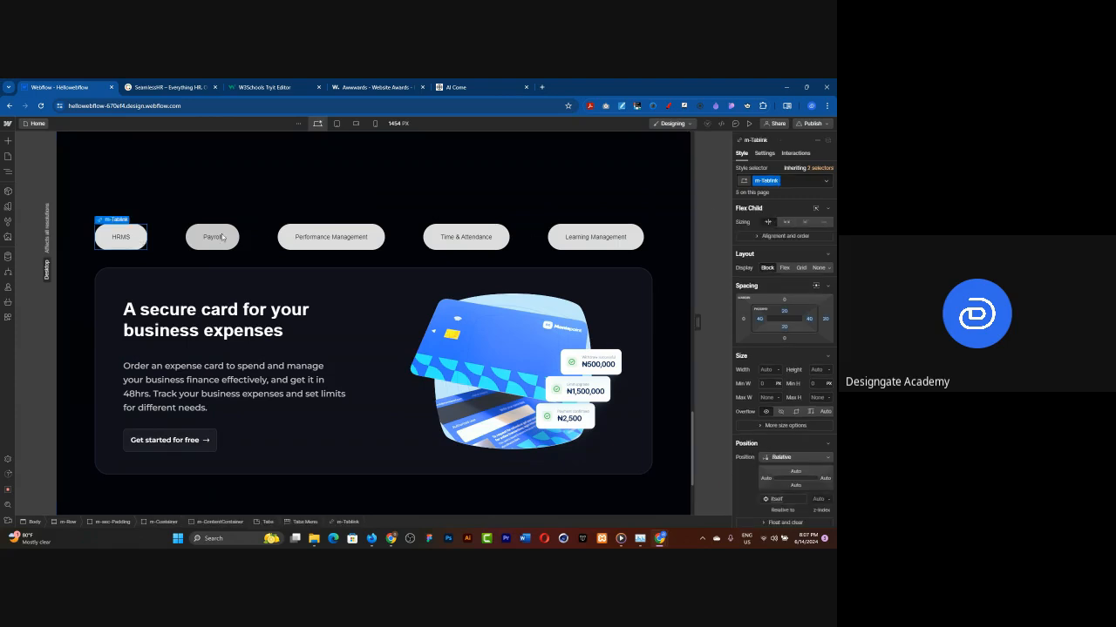
{"action": "left_click", "coordinate": [280, 235]}
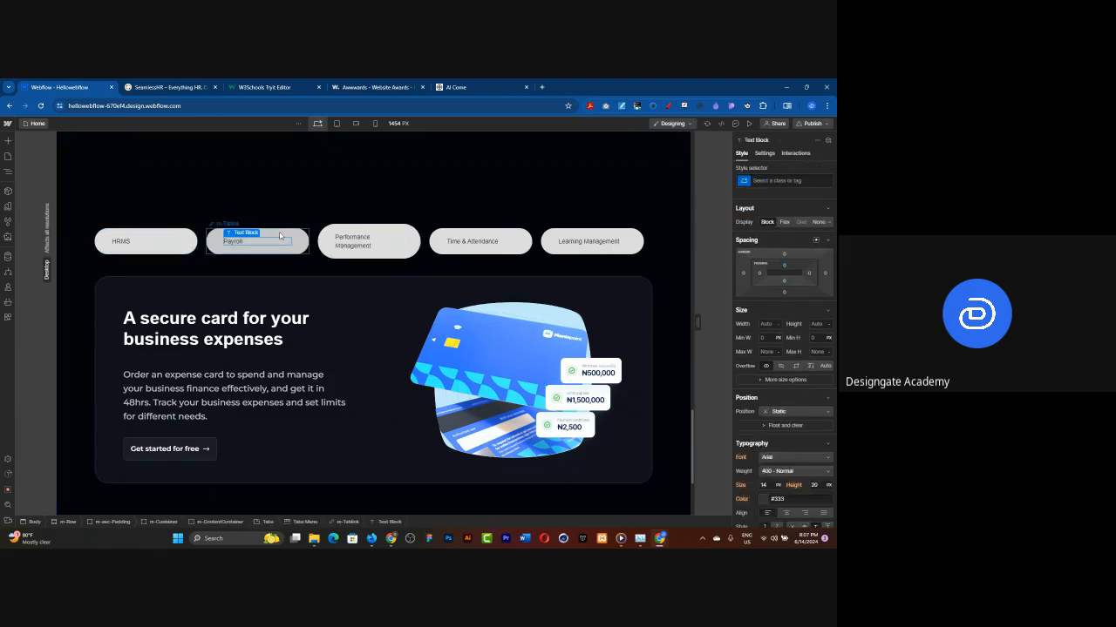
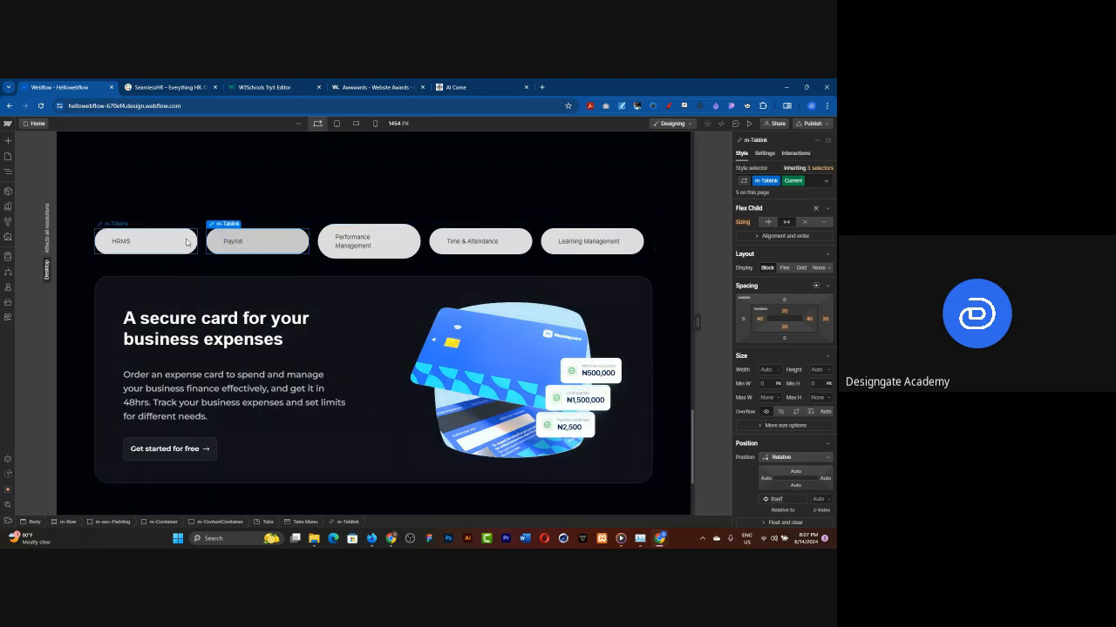
Set the m-Tablink class's left and right padding to 20 px and centre its text.
{"action": "left_click", "coordinate": [187, 242]}
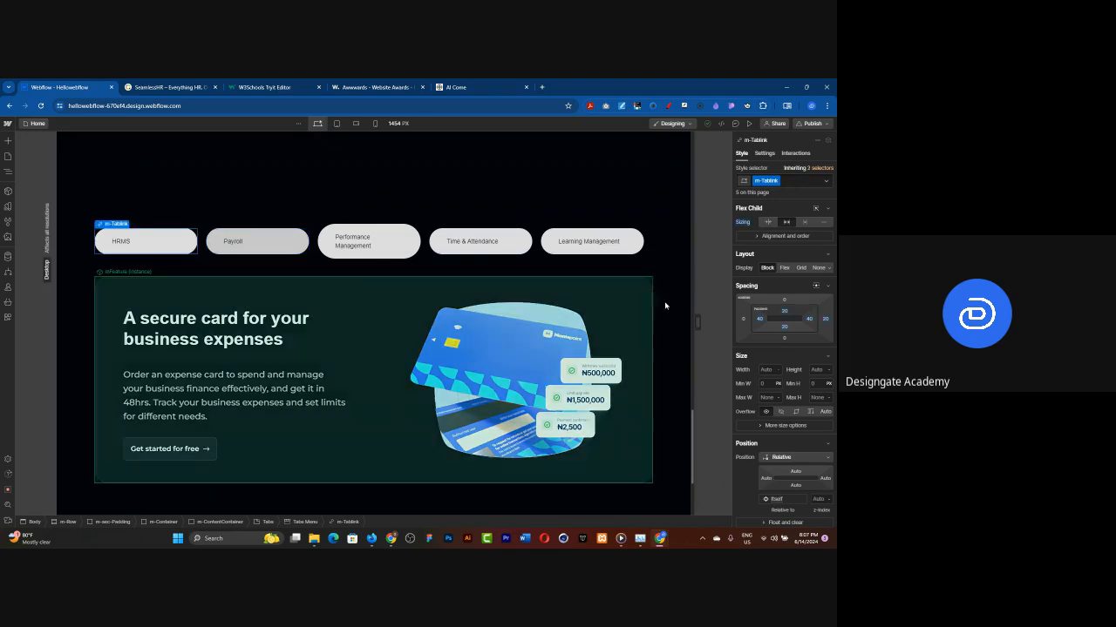
{"action": "left_click", "coordinate": [758, 319]}
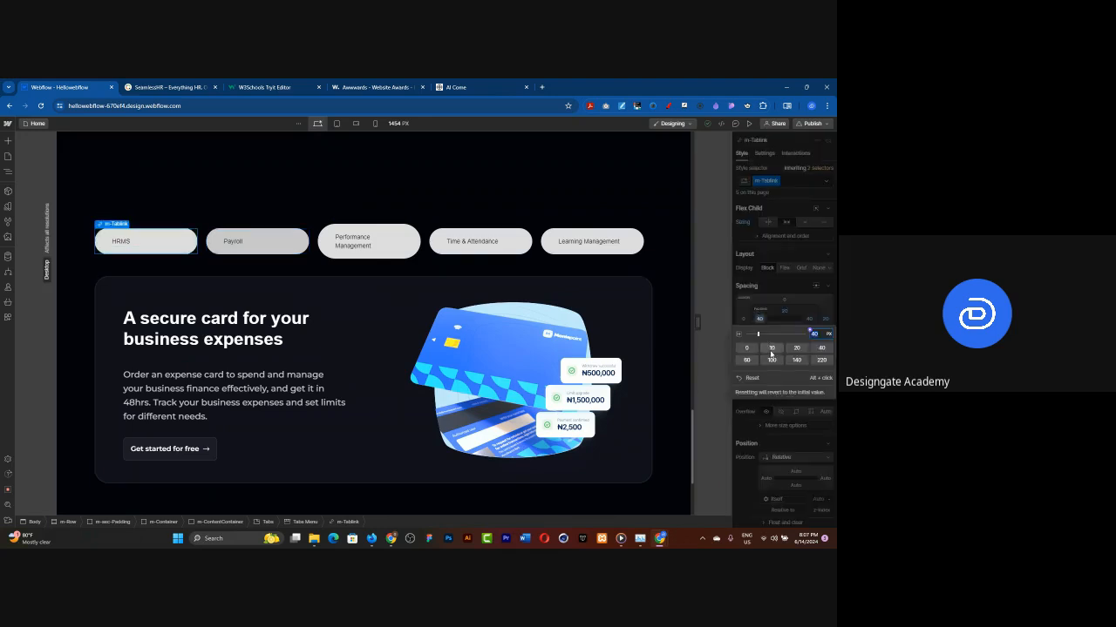
{"action": "left_click", "coordinate": [796, 349]}
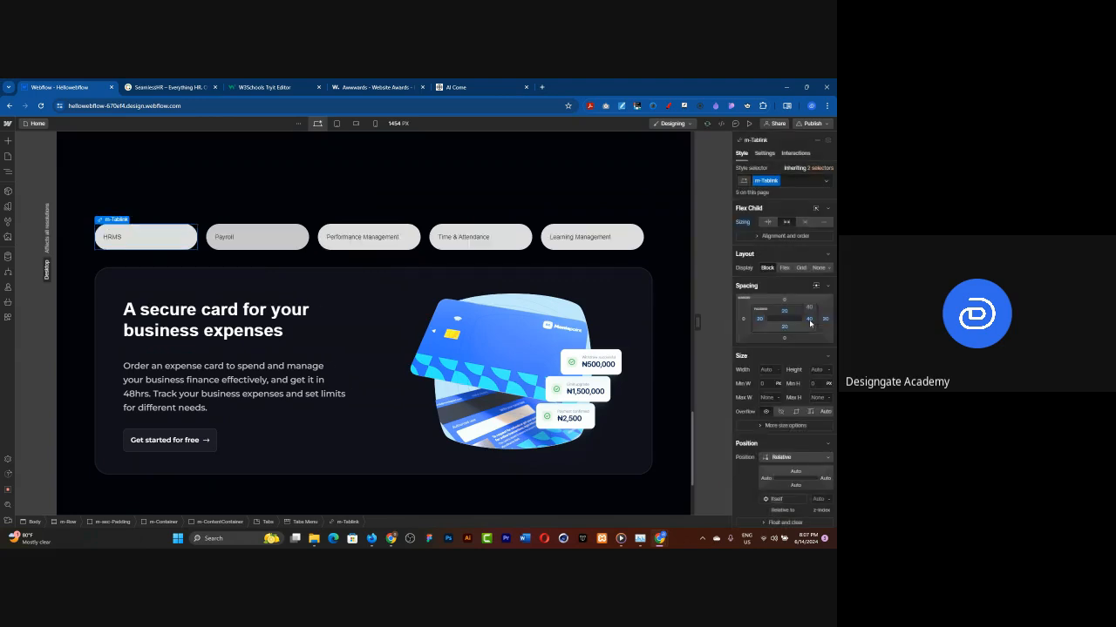
{"action": "left_click", "coordinate": [809, 320]}
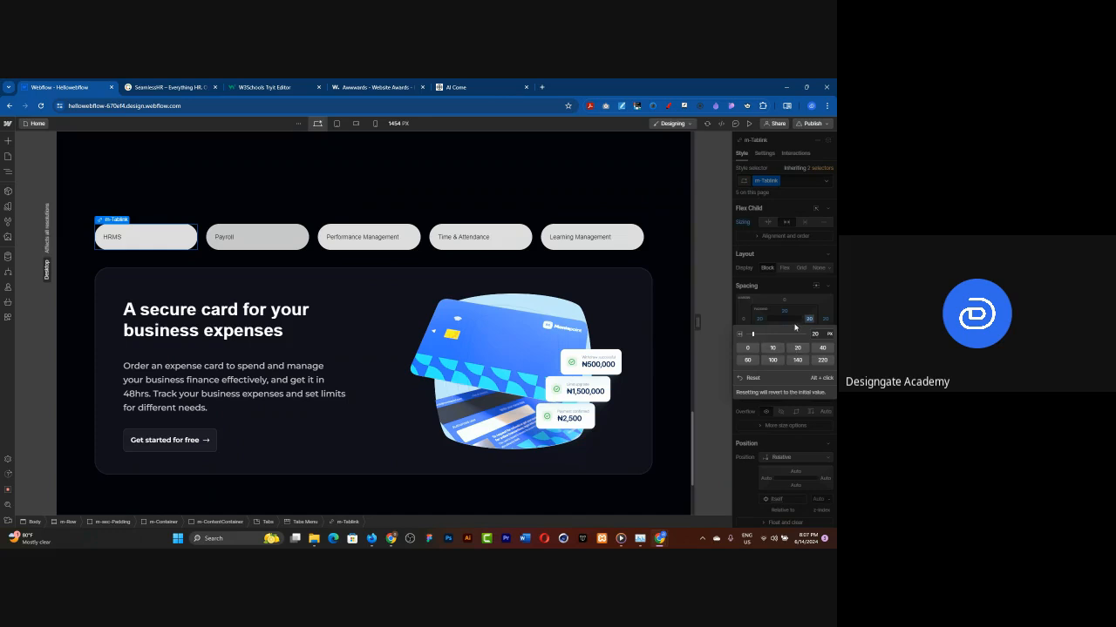
{"action": "scroll", "coordinate": [793, 349], "scroll_direction": "down", "scroll_amount": 3}
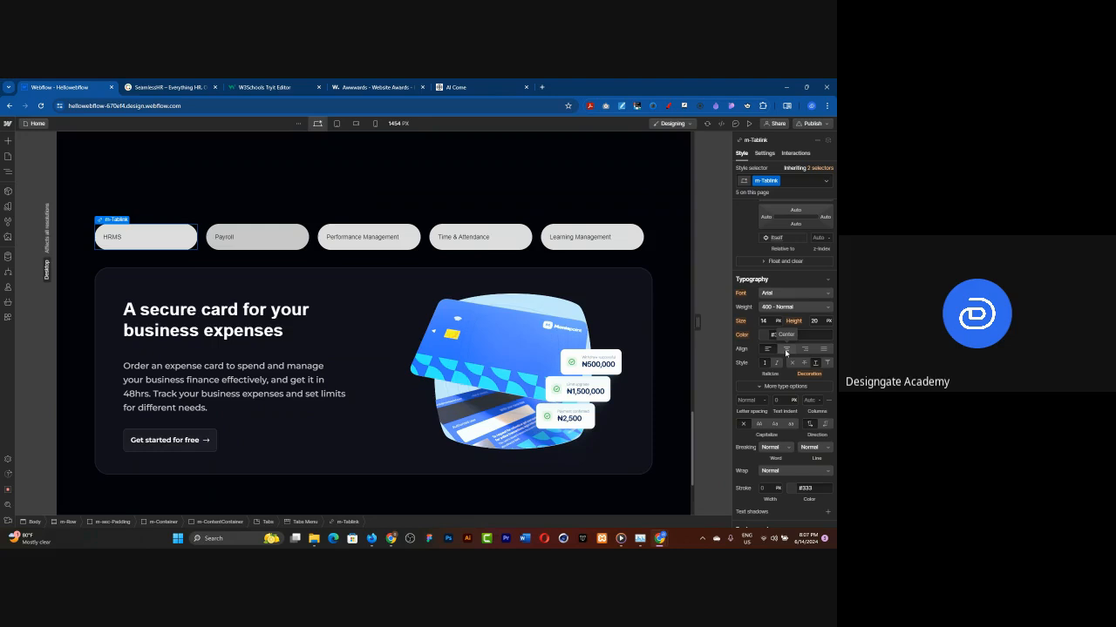
{"action": "left_click", "coordinate": [786, 350]}
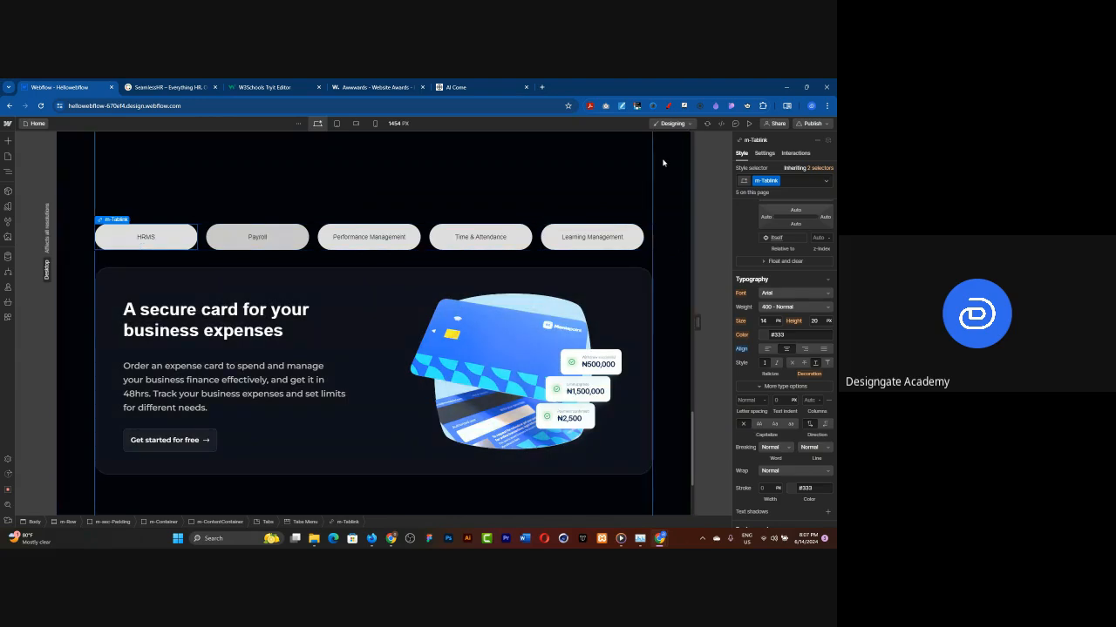
Turn on the page preview, then switch to the SeamlessHR site and examine how its product tabs change content.
{"action": "left_click", "coordinate": [748, 125]}
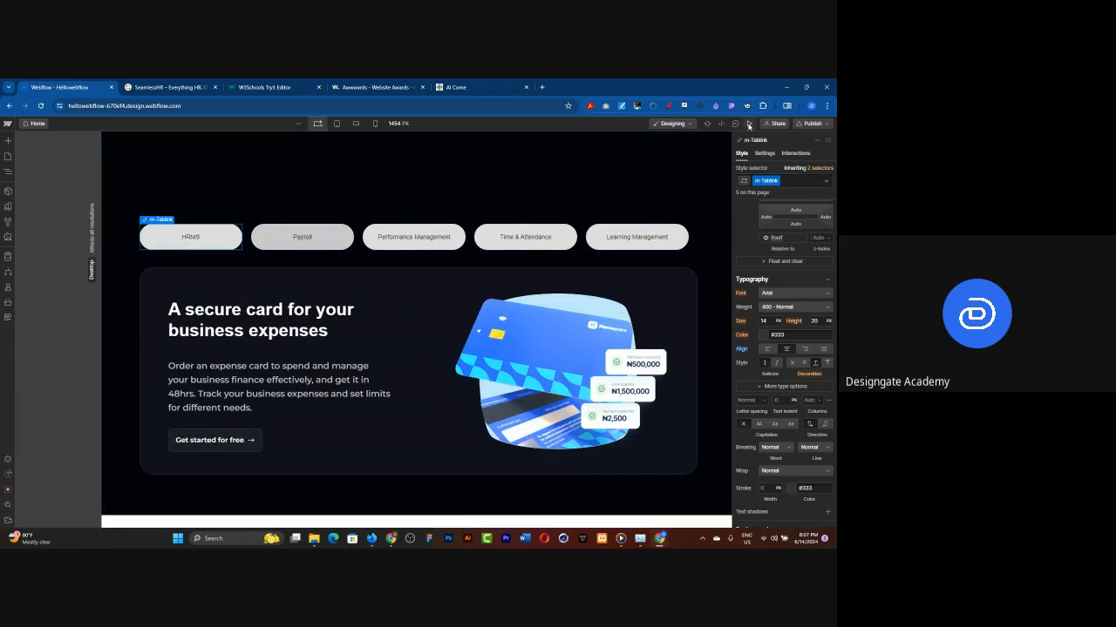
{"action": "left_click", "coordinate": [174, 86]}
{"action": "left_click", "coordinate": [247, 280]}
{"action": "left_click", "coordinate": [314, 279]}
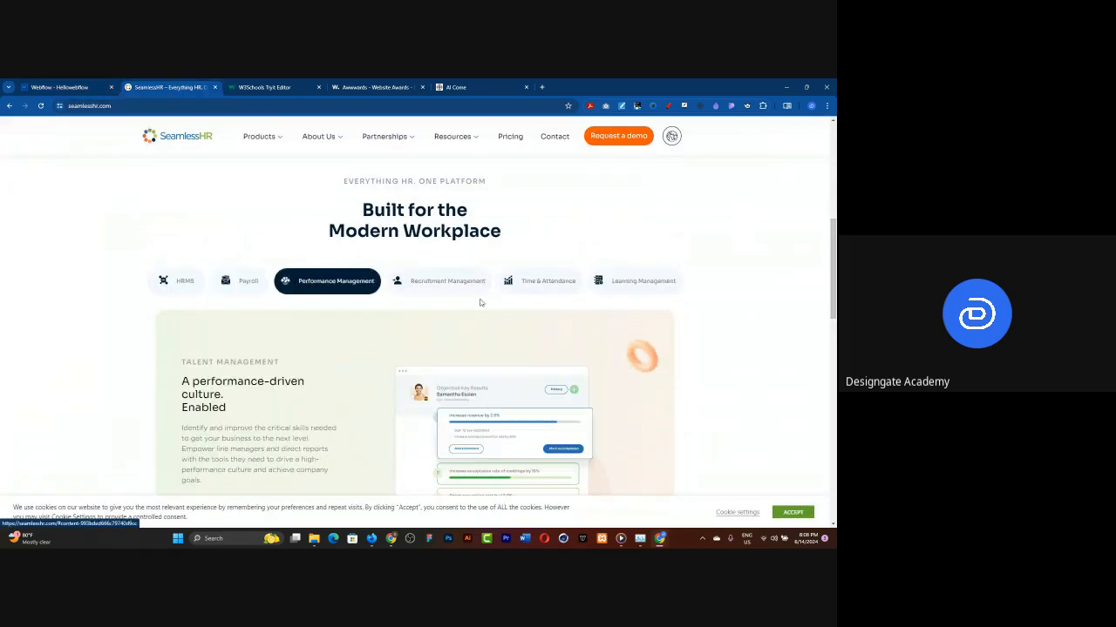
{"action": "left_click", "coordinate": [443, 280]}
{"action": "left_click", "coordinate": [526, 280]}
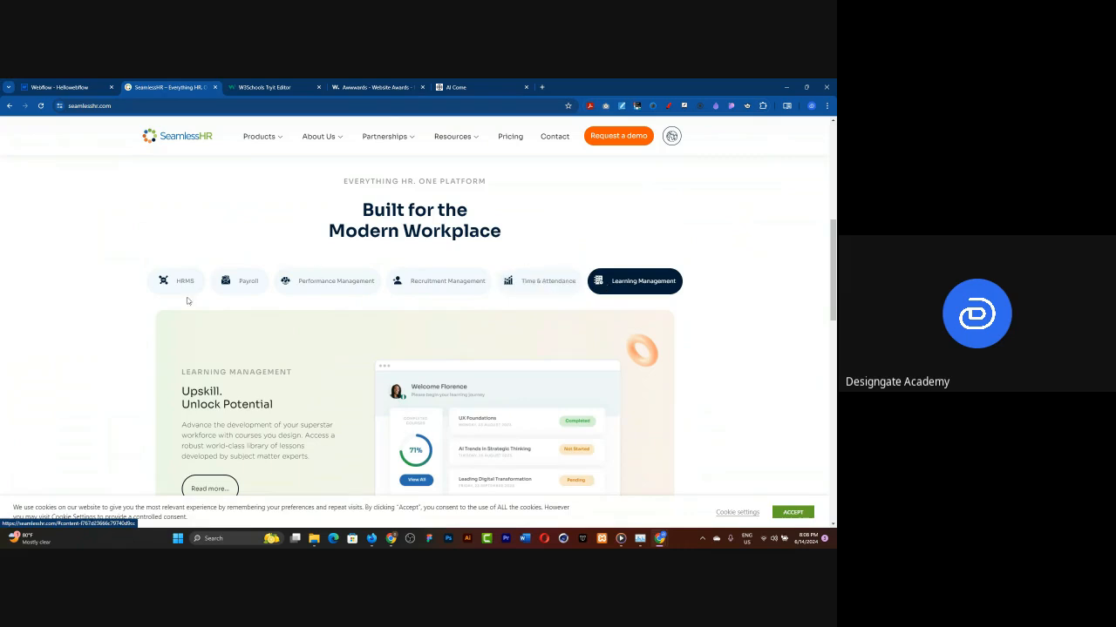
Return to the Webflow preview and test switching between the Performance Management, Time & Attendance, Payroll and HRMS tabs.
{"action": "left_click", "coordinate": [76, 88]}
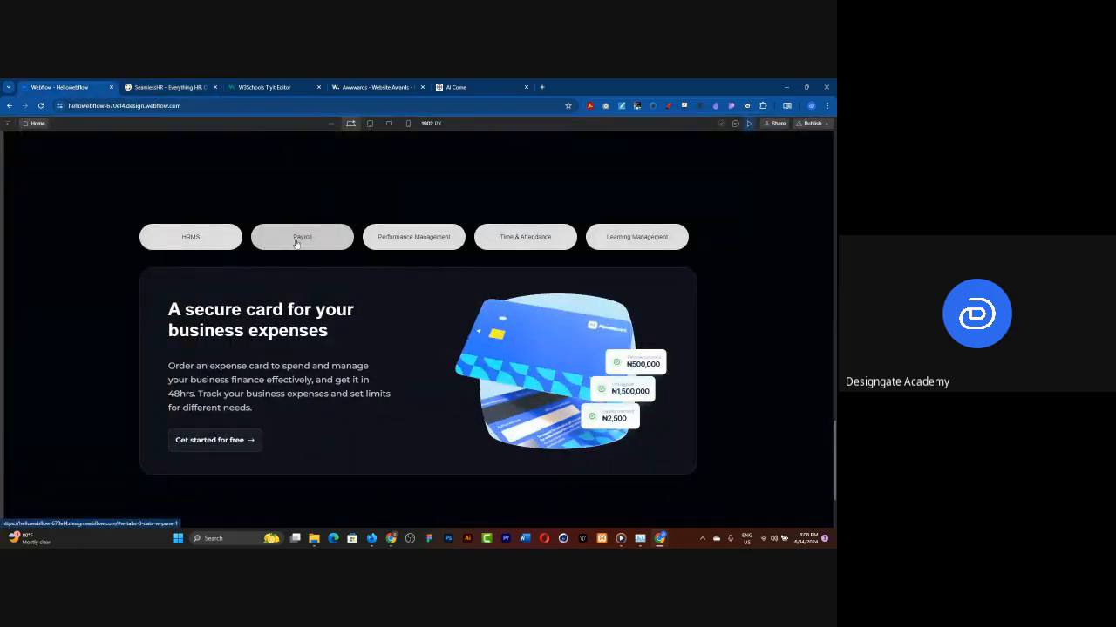
{"action": "left_click", "coordinate": [423, 237]}
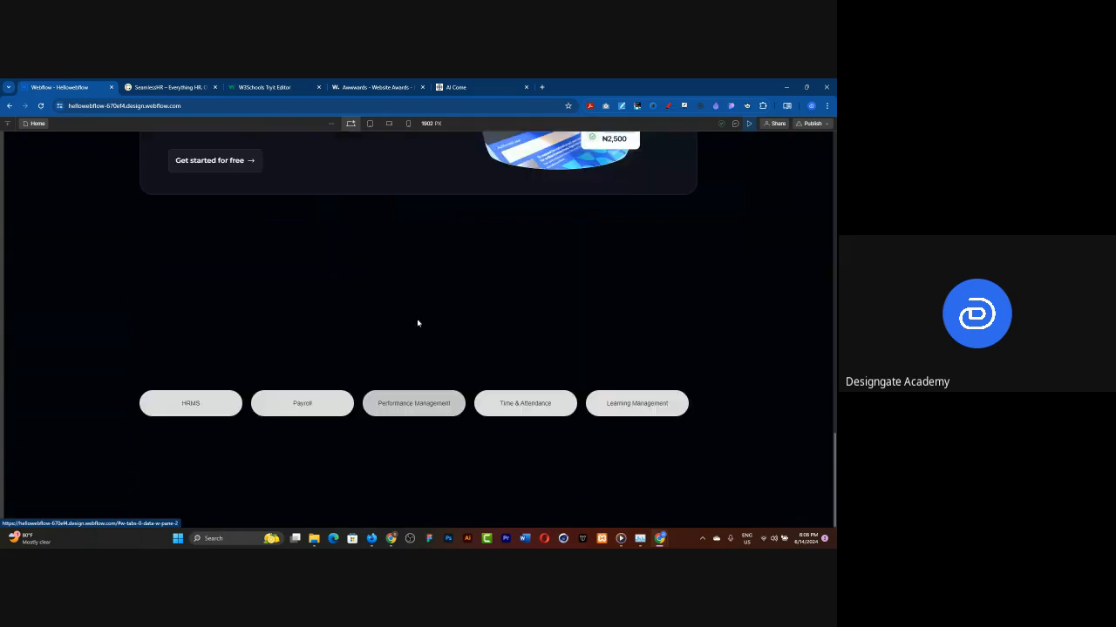
{"action": "left_click", "coordinate": [515, 405]}
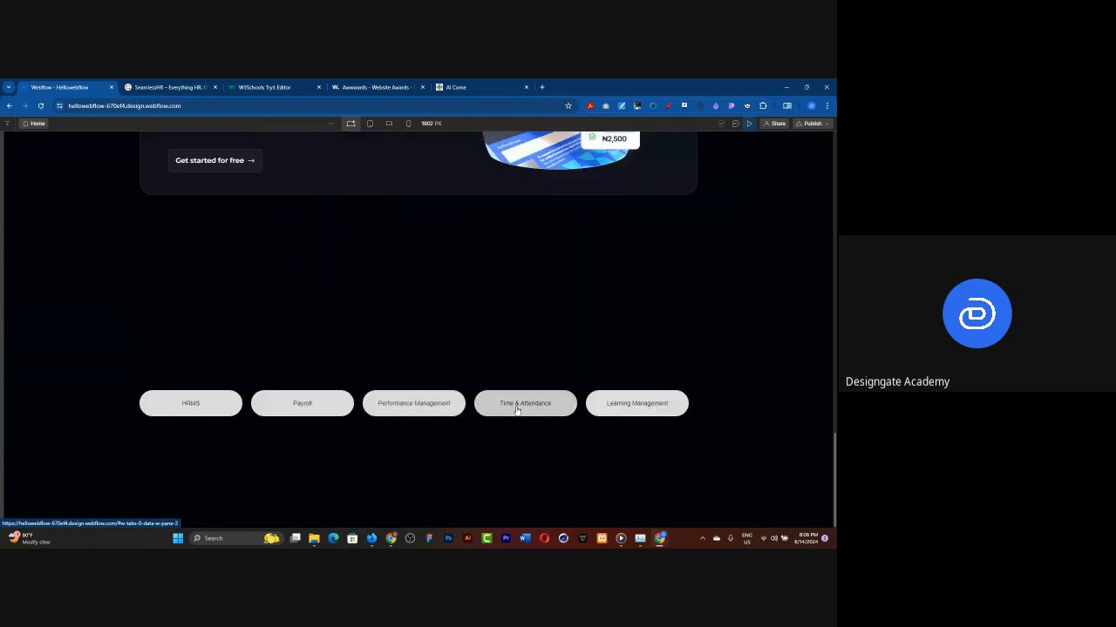
{"action": "left_click", "coordinate": [312, 406]}
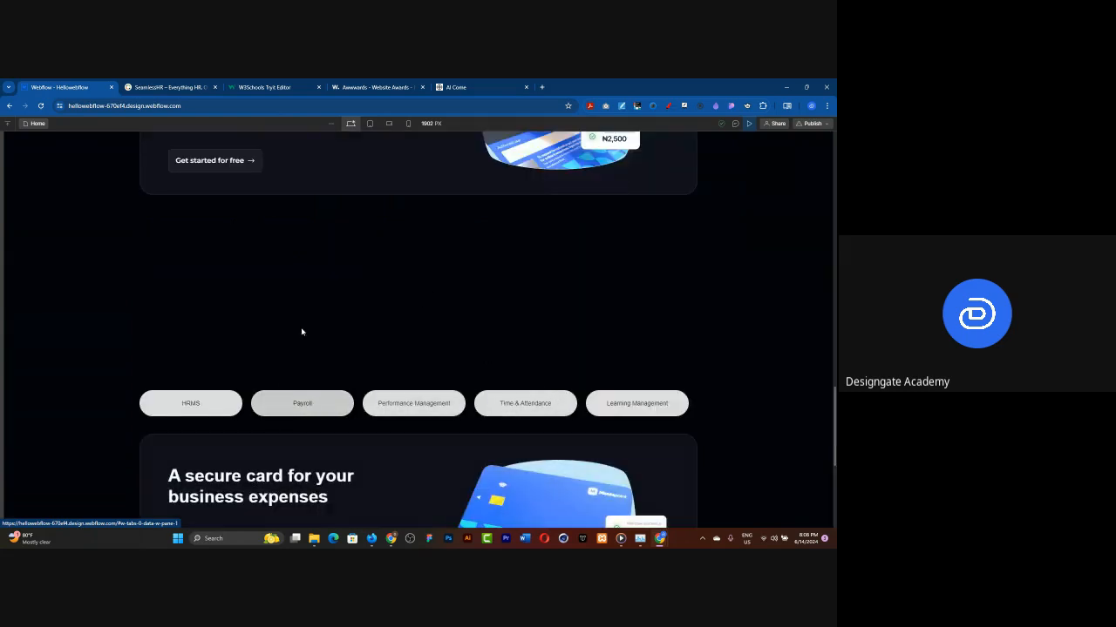
{"action": "scroll", "coordinate": [253, 348], "scroll_direction": "down", "scroll_amount": 1}
{"action": "left_click", "coordinate": [194, 359]}
{"action": "scroll", "coordinate": [205, 360], "scroll_direction": "down", "scroll_amount": 4}
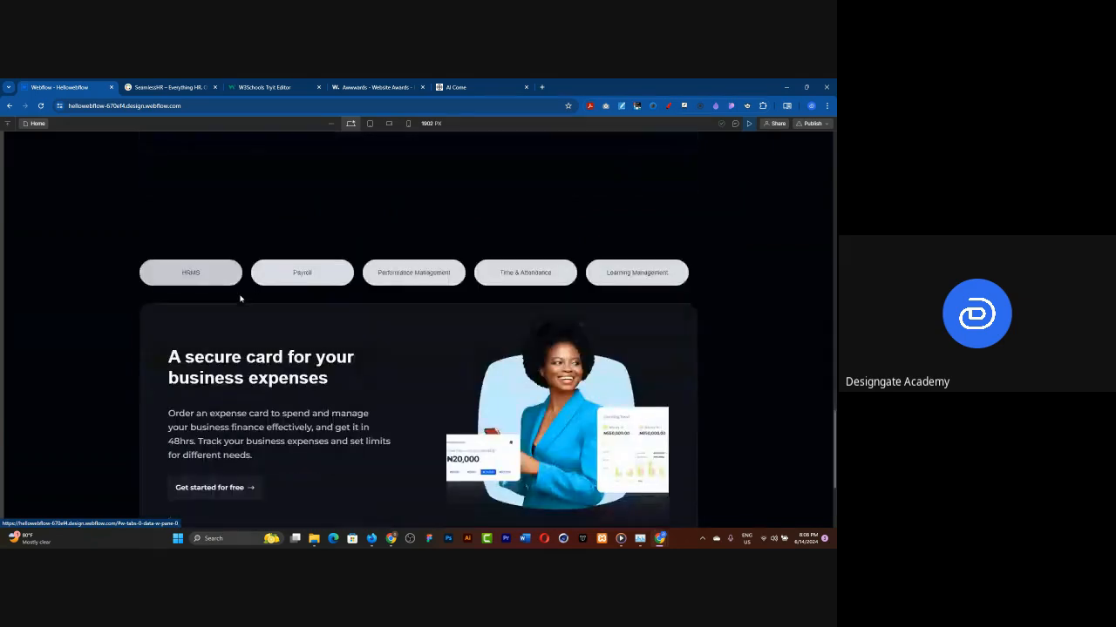
{"action": "left_click", "coordinate": [310, 186]}
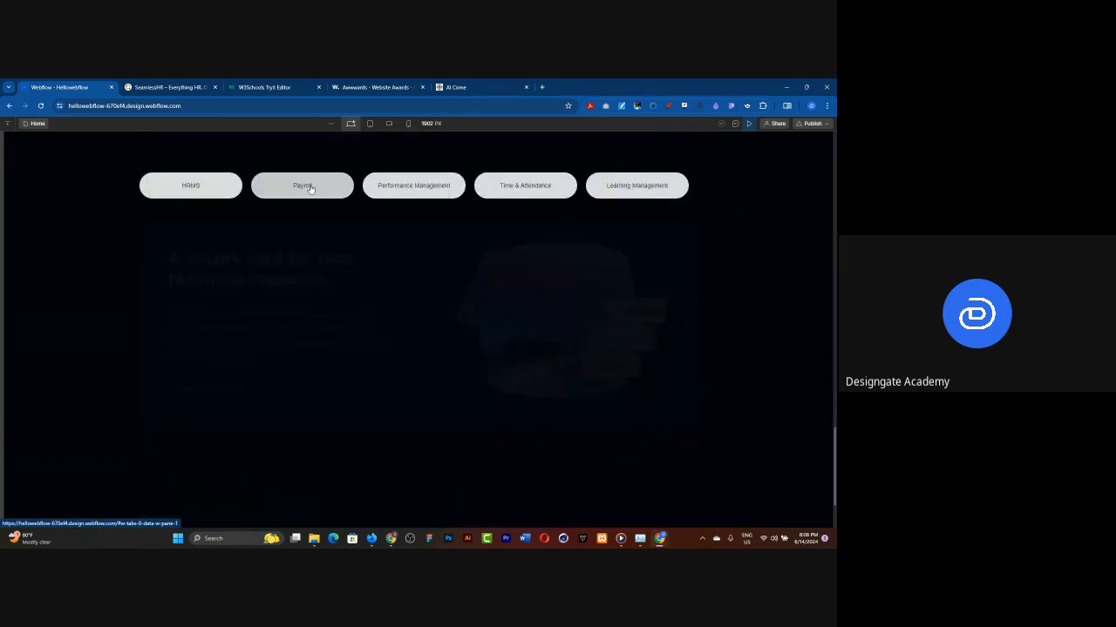
Test the Performance Management and HRMS tabs in the preview, then leave preview mode.
{"action": "left_click", "coordinate": [435, 184]}
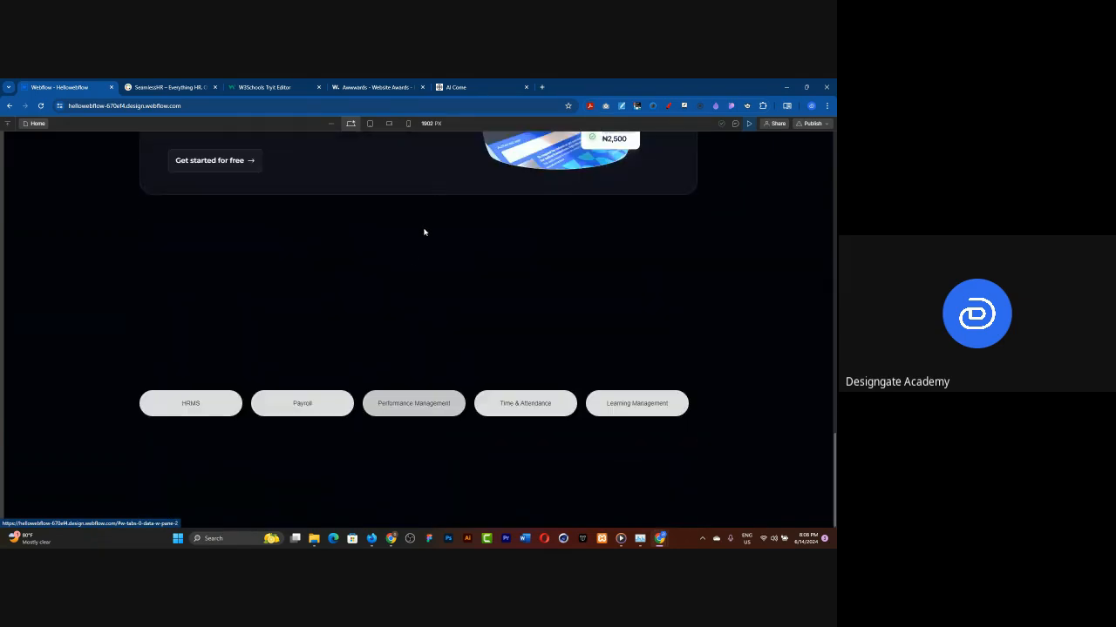
{"action": "left_click", "coordinate": [157, 412]}
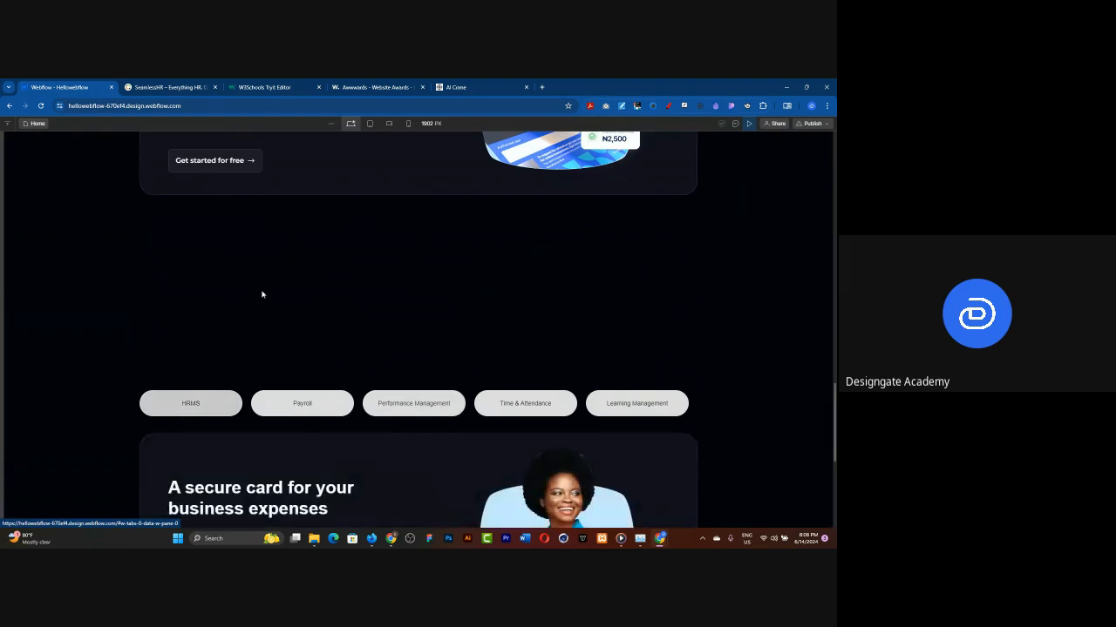
{"action": "scroll", "coordinate": [262, 294], "scroll_direction": "down", "scroll_amount": 5}
{"action": "scroll", "coordinate": [276, 312], "scroll_direction": "up", "scroll_amount": 1}
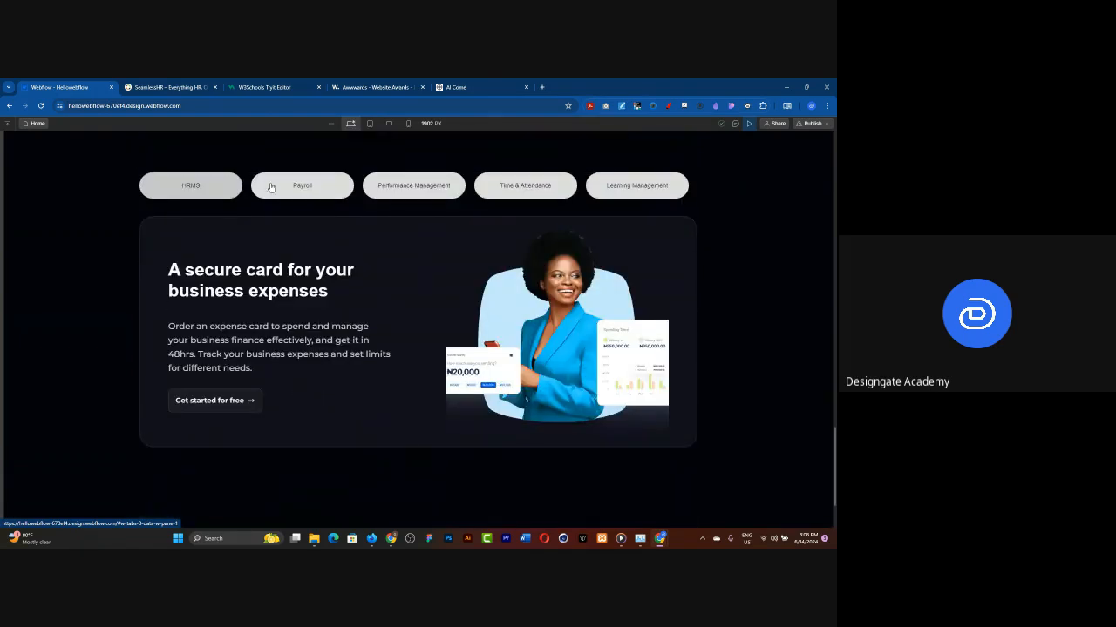
{"action": "left_click", "coordinate": [748, 123]}
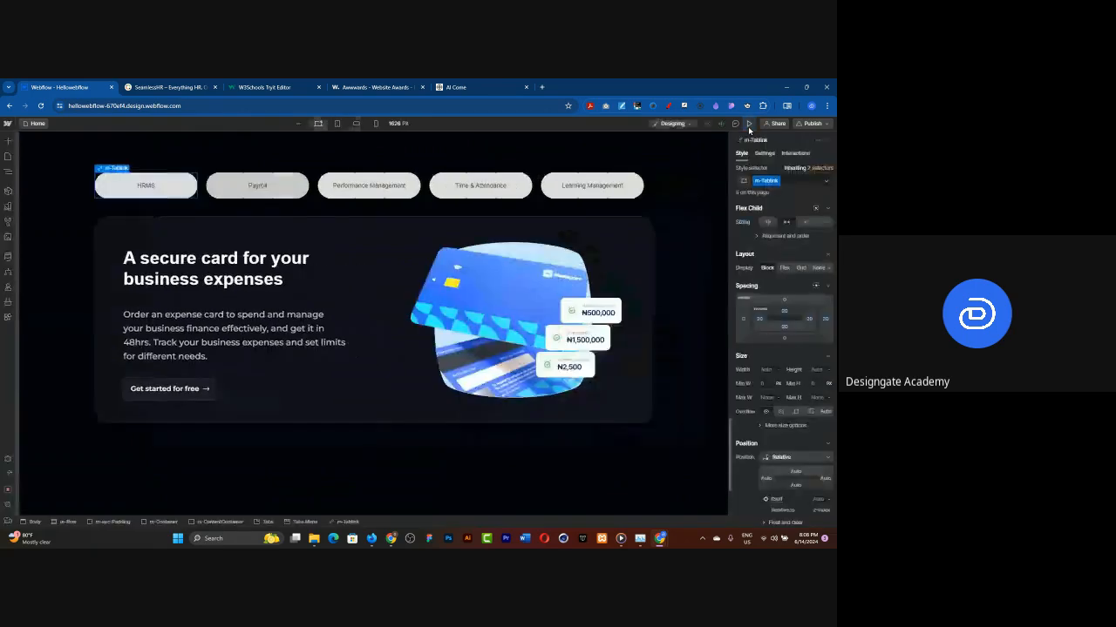
Copy the "POS machine wey no get wahala." mFeature instance into the Tab 3 pane.
{"action": "scroll", "coordinate": [401, 314], "scroll_direction": "up", "scroll_amount": 5}
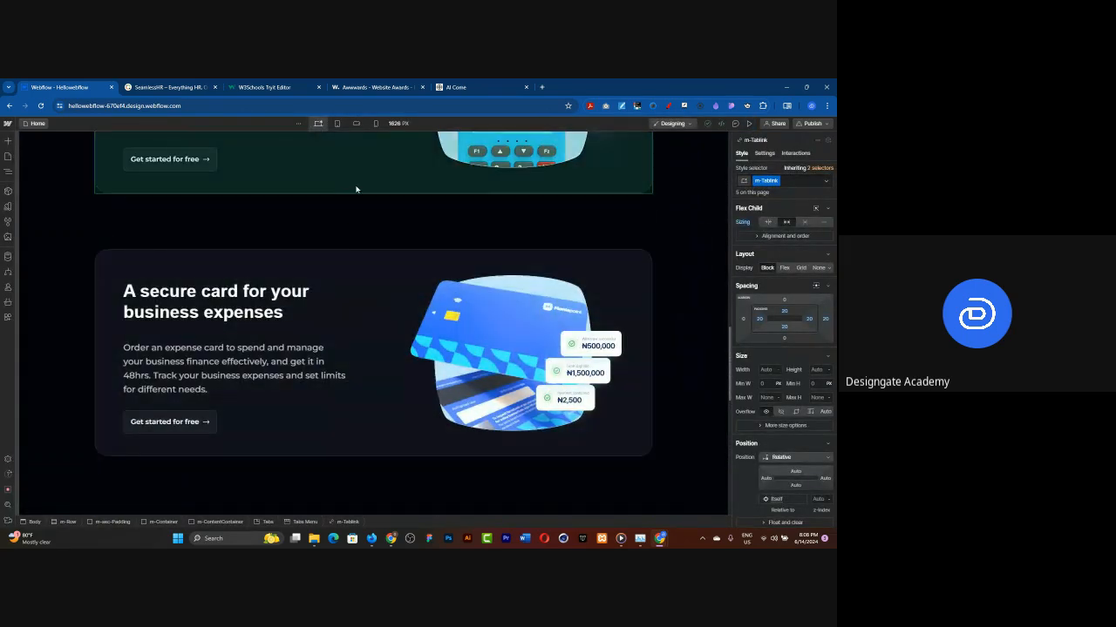
{"action": "left_click", "coordinate": [356, 188]}
{"action": "key", "text": "Delete"}
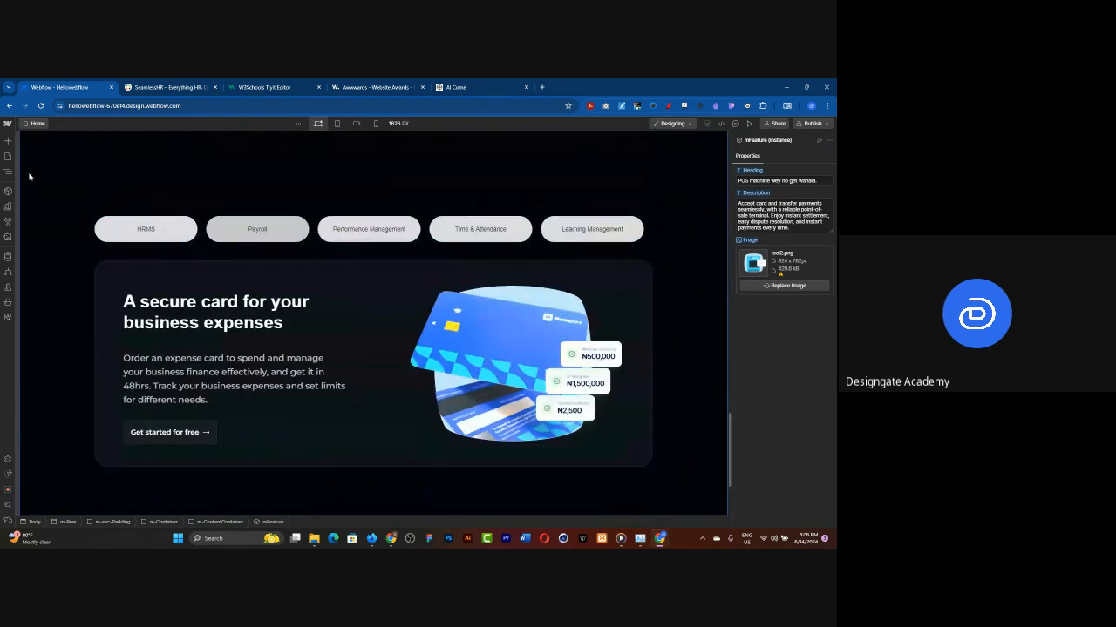
{"action": "key", "text": "z"}
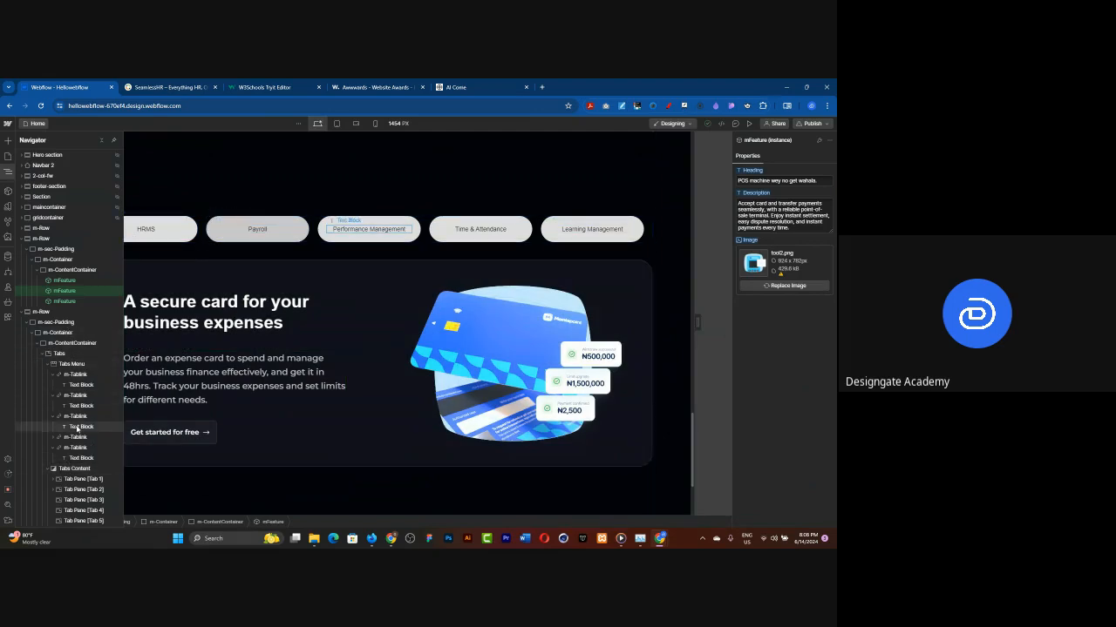
{"action": "left_click", "coordinate": [87, 502]}
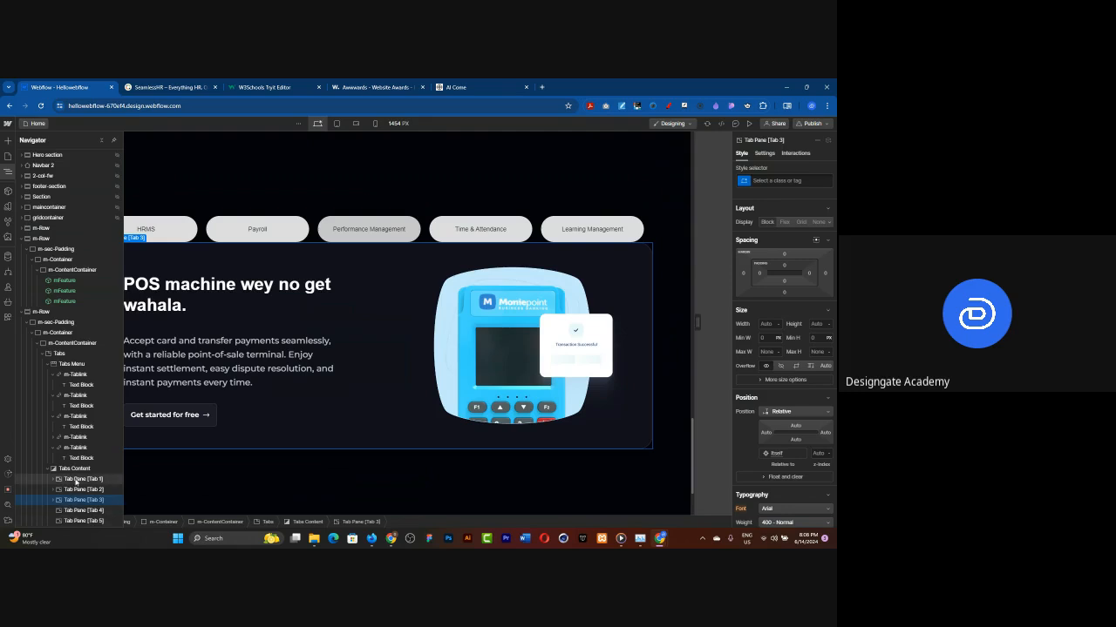
Rename the Tab 1 pane's class to m-TabContent.
{"action": "left_click", "coordinate": [76, 480]}
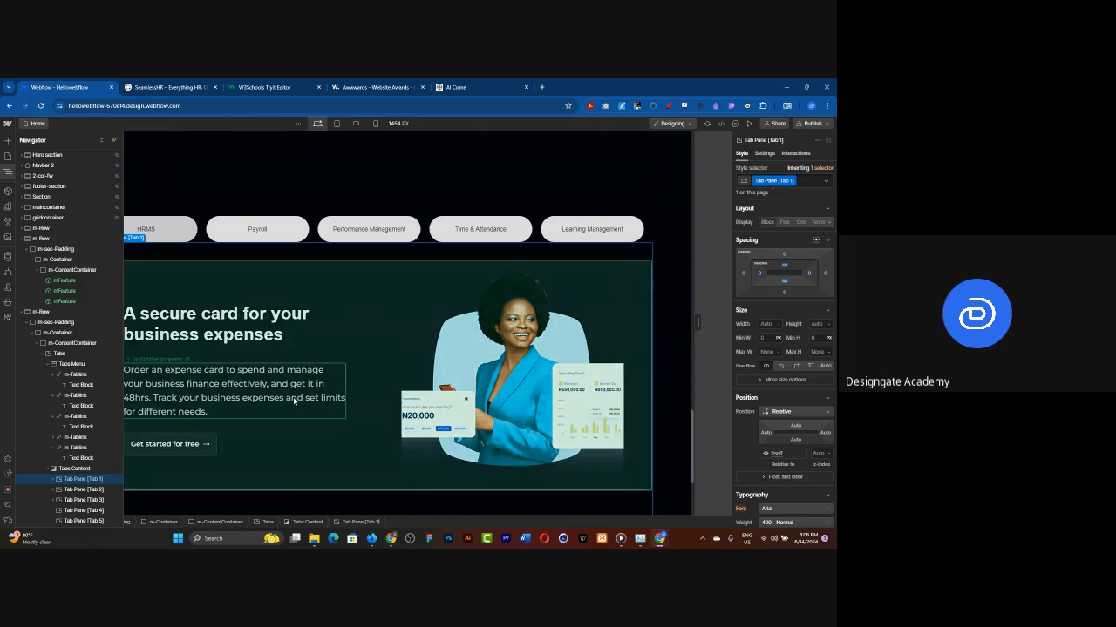
{"action": "double_click", "coordinate": [758, 180]}
{"action": "type", "text": "m"}
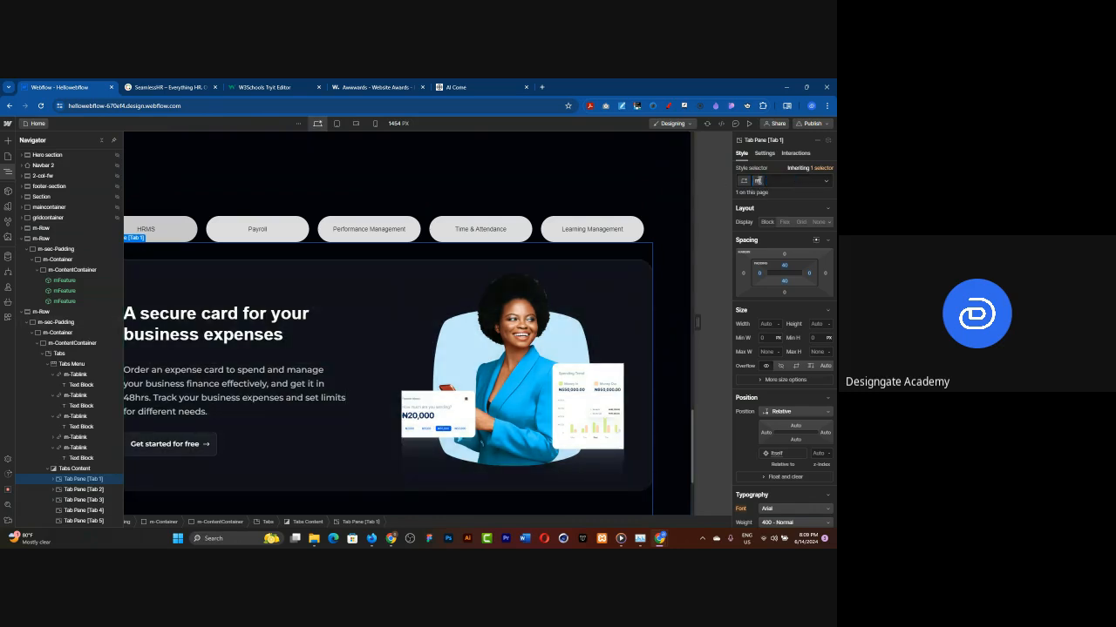
{"action": "type", "text": "-TabContent"}
{"action": "key", "text": "Return"}
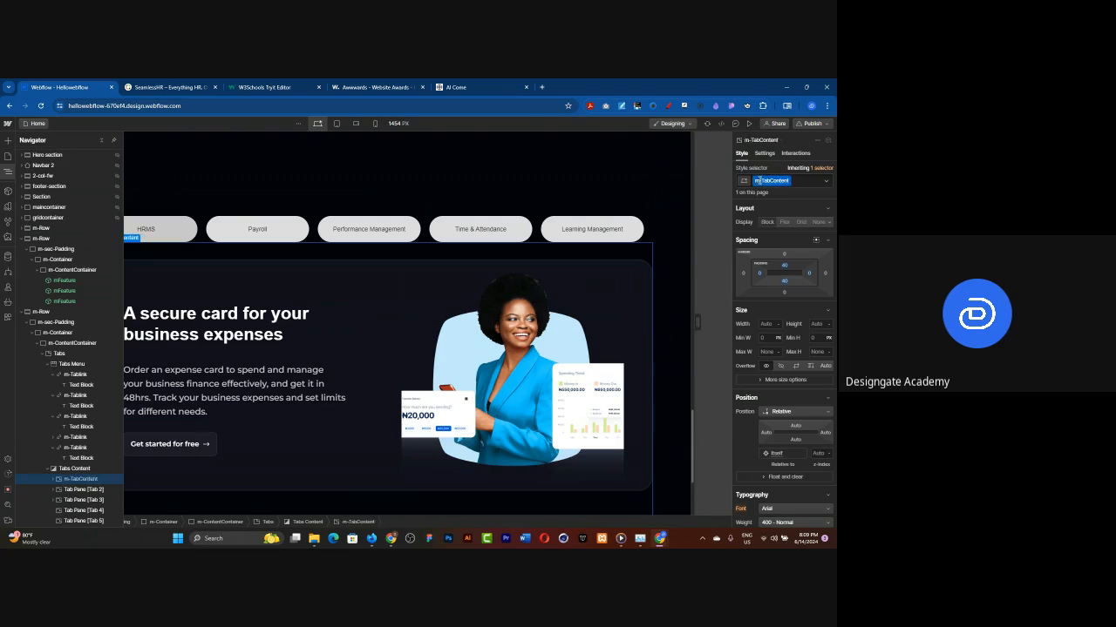
Replace the Tab 2 pane's class with the existing m-TabContent class.
{"action": "left_click", "coordinate": [87, 489]}
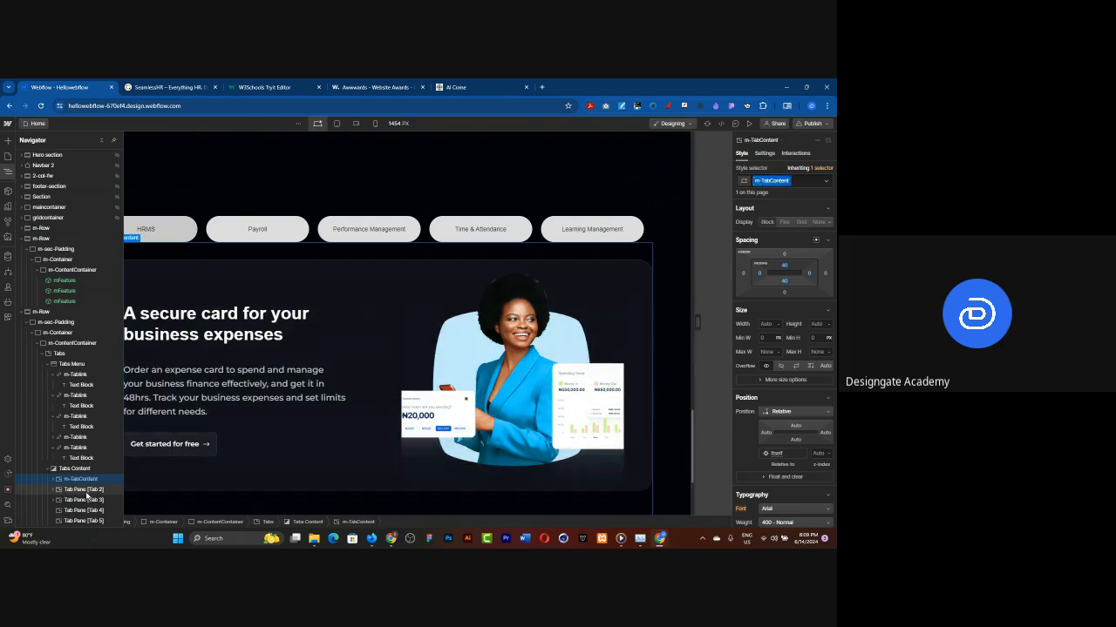
{"action": "left_click", "coordinate": [807, 183]}
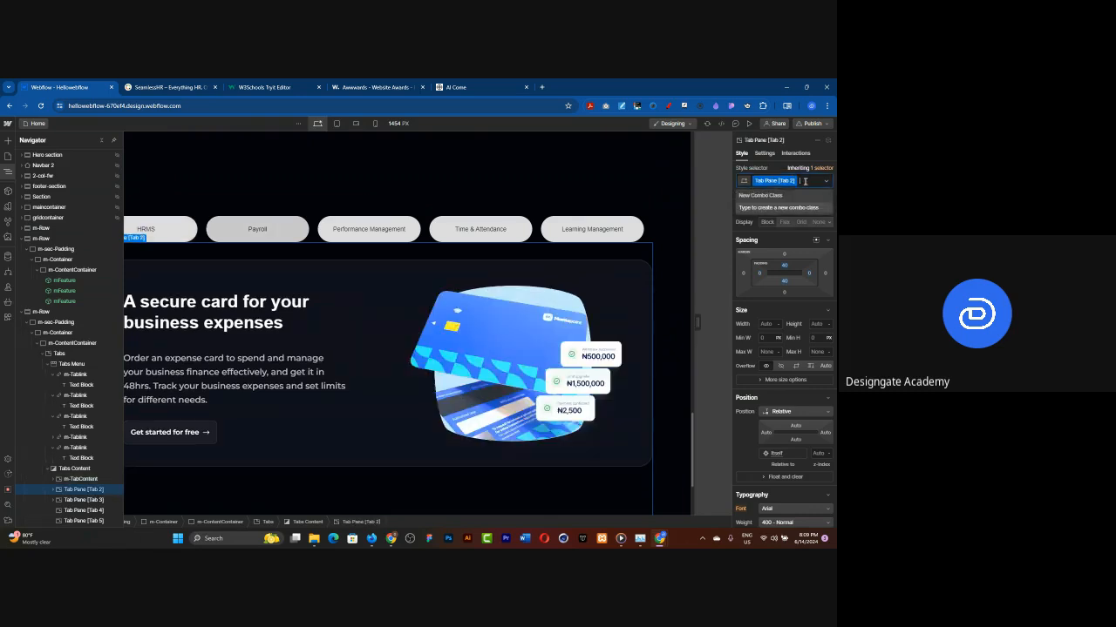
{"action": "type", "text": "m-"}
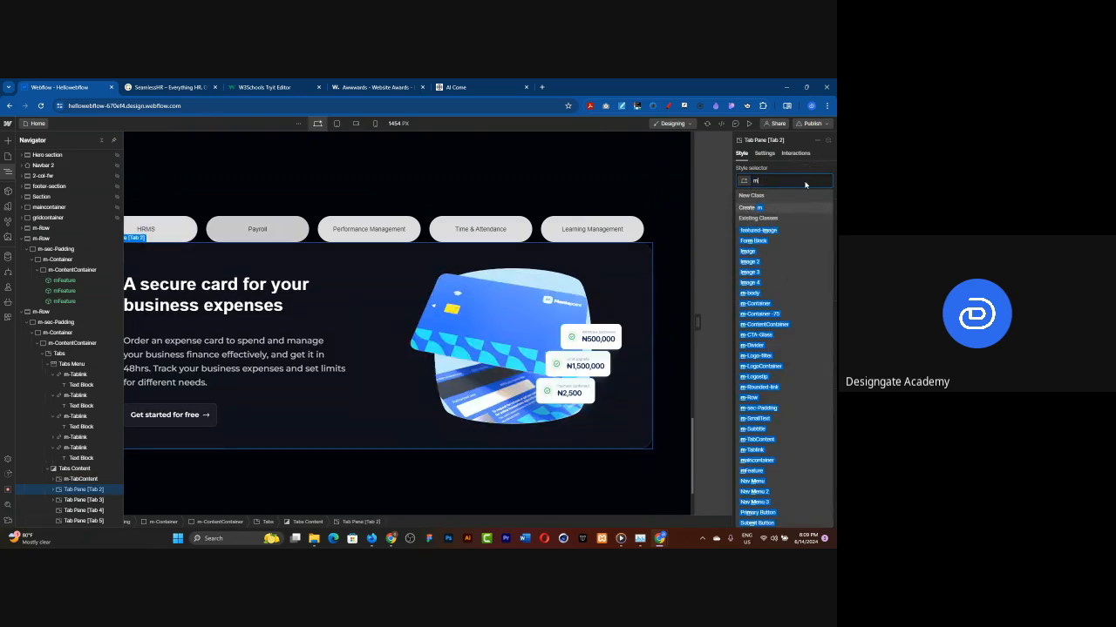
{"action": "type", "text": "ab"}
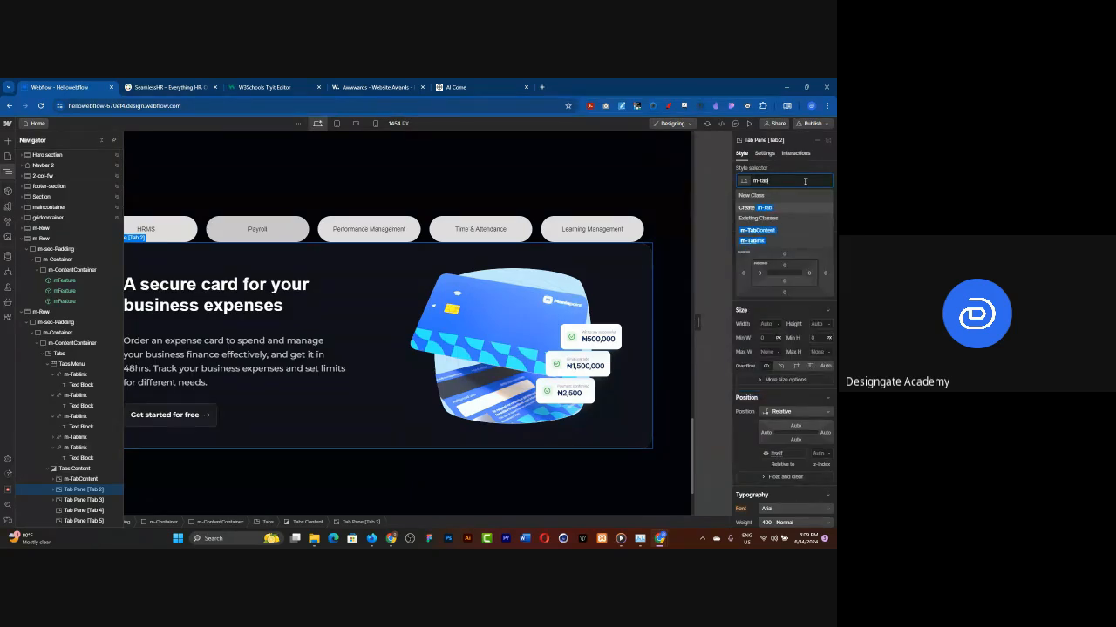
{"action": "left_click", "coordinate": [762, 232]}
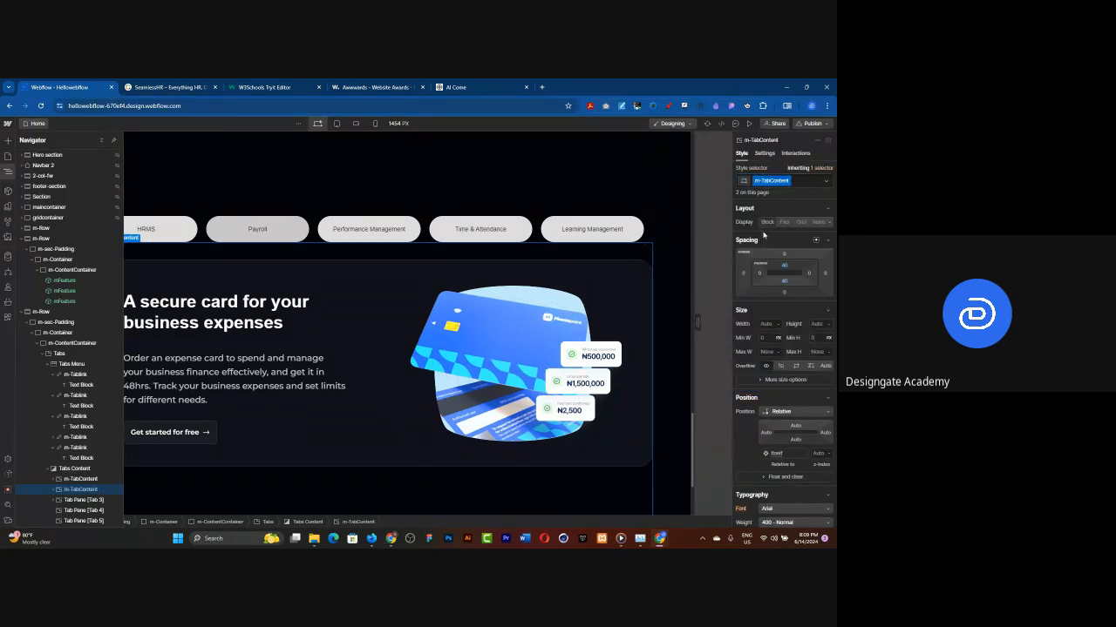
Apply the existing m-TabContent class to the Tab 3 pane.
{"action": "left_click", "coordinate": [77, 502]}
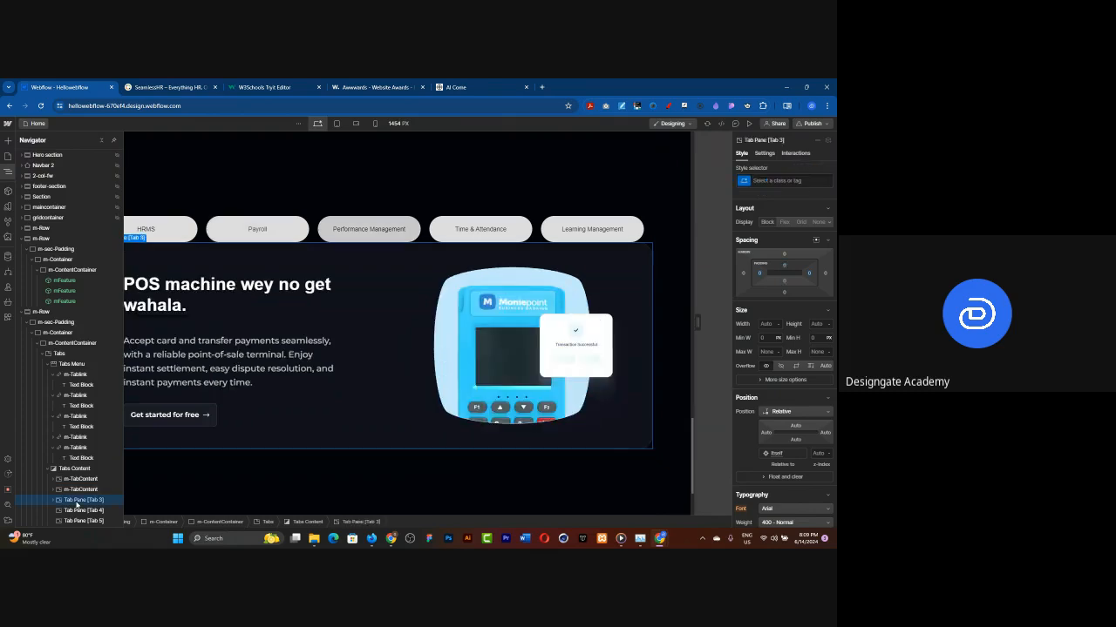
{"action": "left_click", "coordinate": [760, 181]}
{"action": "type", "text": "m-ta"}
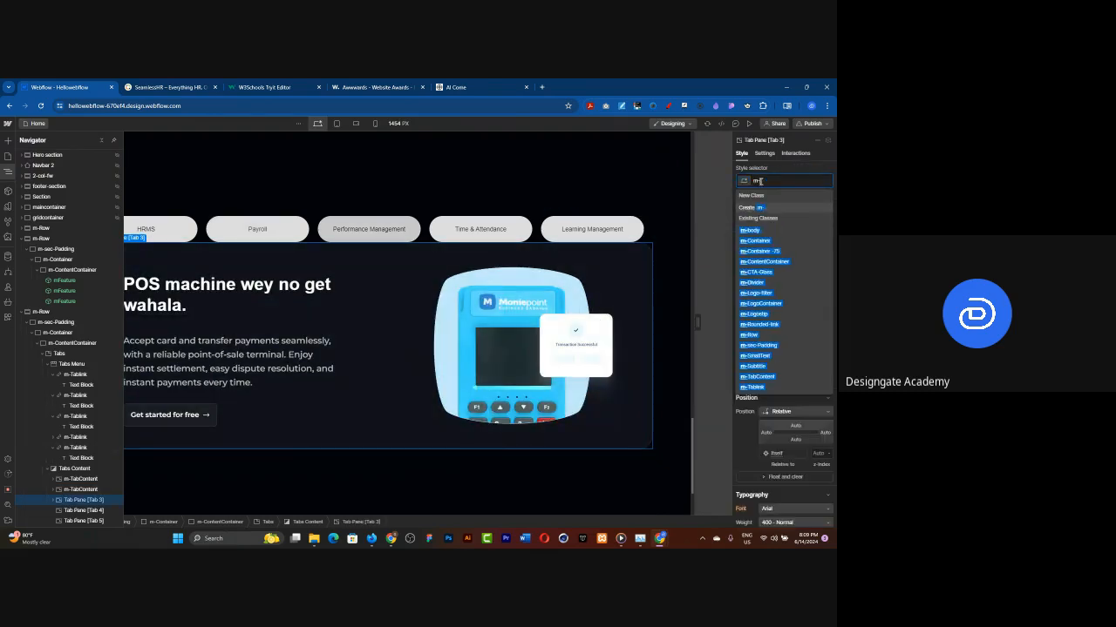
{"action": "key", "text": "BackSpace"}
{"action": "key", "text": "BackSpace"}
{"action": "key", "text": "BackSpace"}
{"action": "key", "text": "BackSpace"}
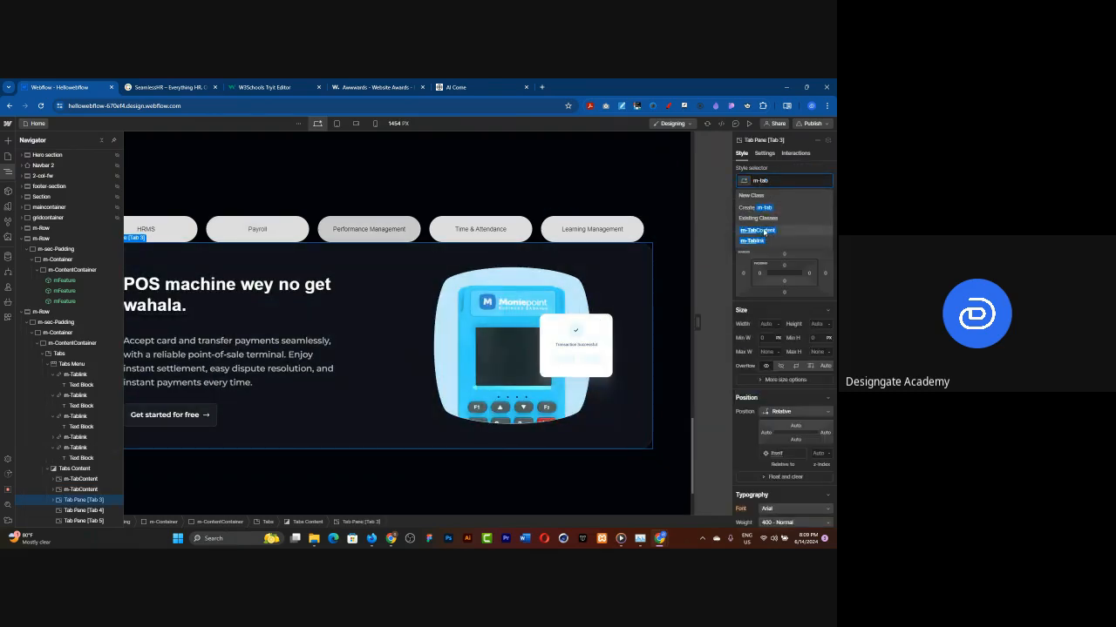
{"action": "left_click", "coordinate": [765, 231]}
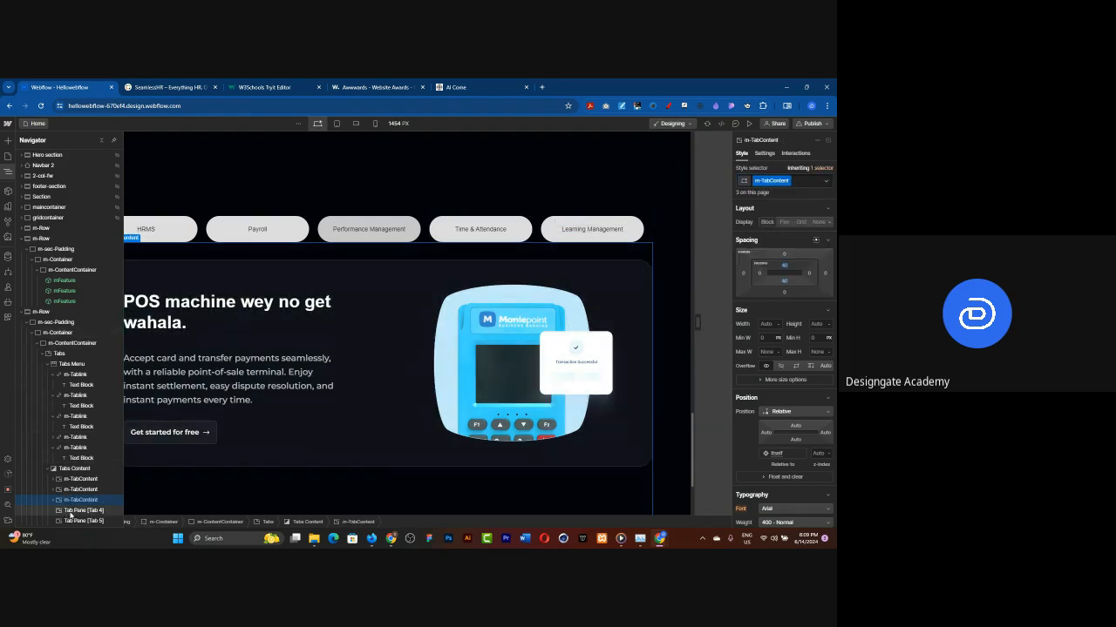
Apply the existing m-TabContent class to the Tab 4 pane.
{"action": "left_click", "coordinate": [105, 510]}
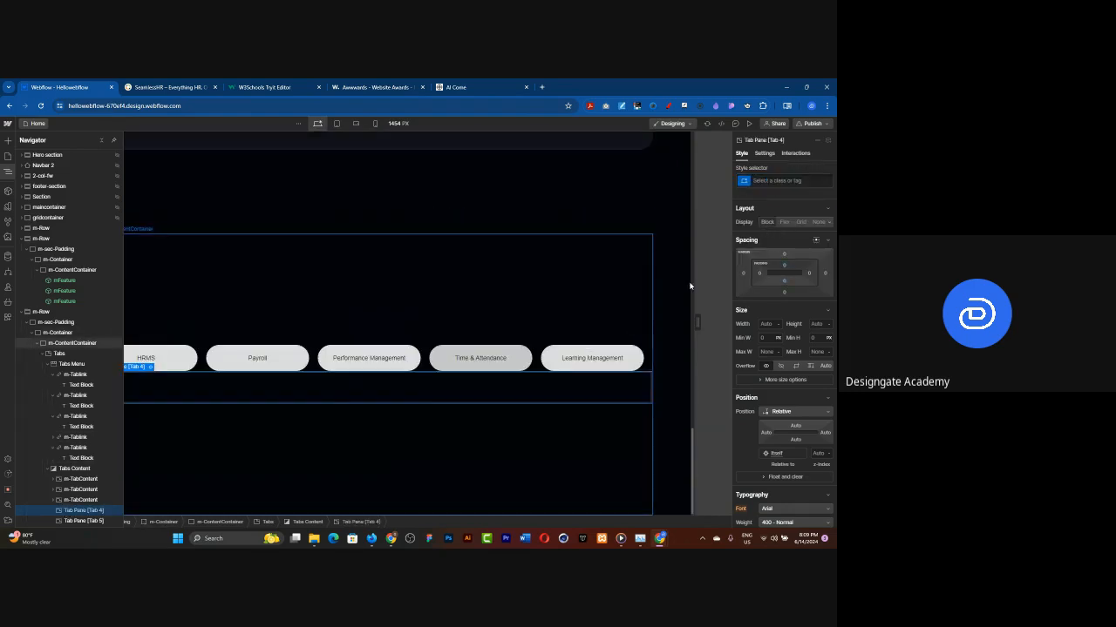
{"action": "left_click", "coordinate": [758, 180]}
{"action": "type", "text": "m"}
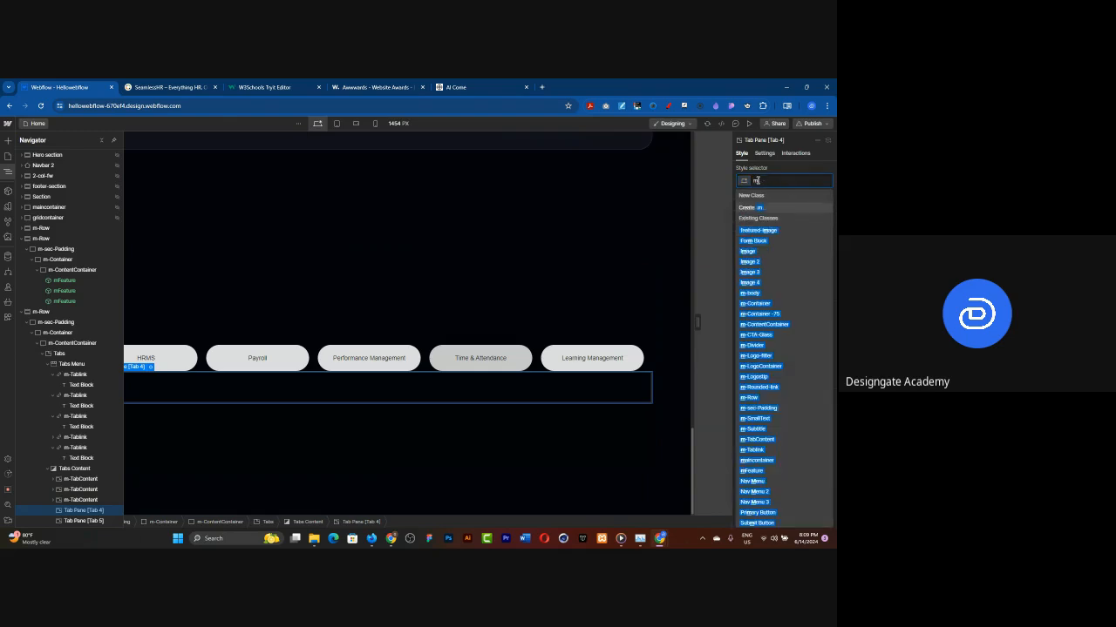
{"action": "type", "text": "-tab"}
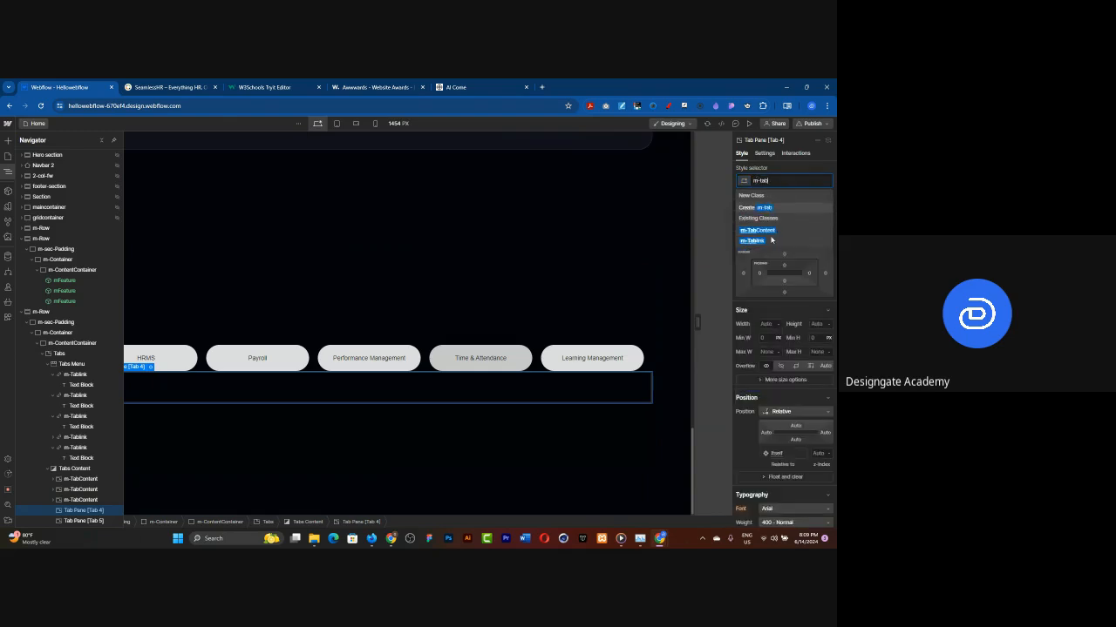
{"action": "left_click", "coordinate": [756, 230]}
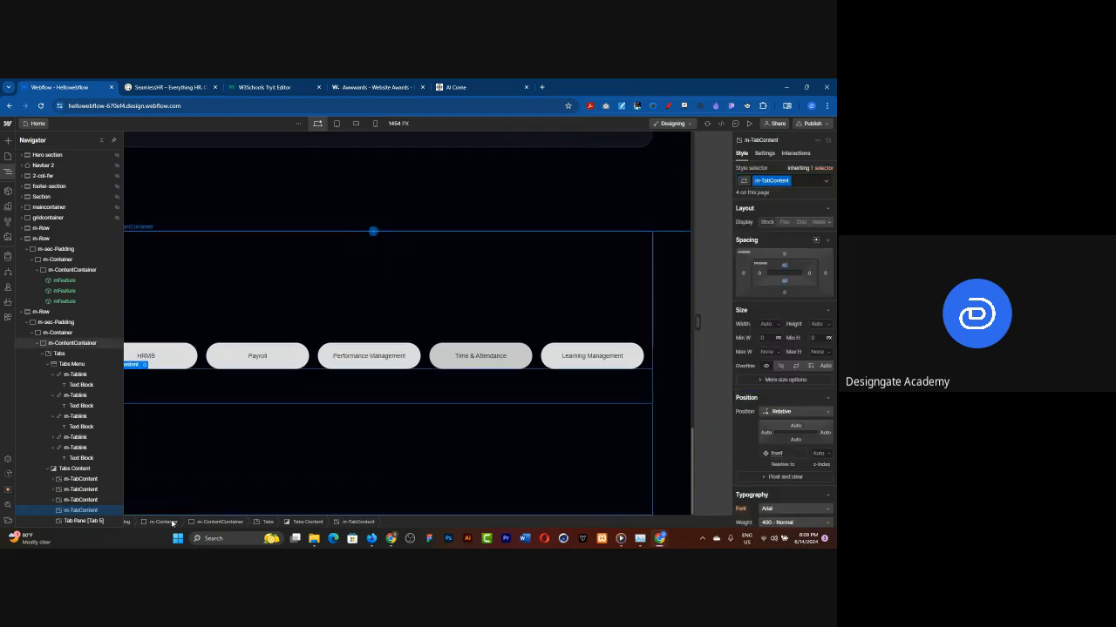
Apply the existing m-TabContent class to the Tab 5 pane.
{"action": "left_click", "coordinate": [87, 520]}
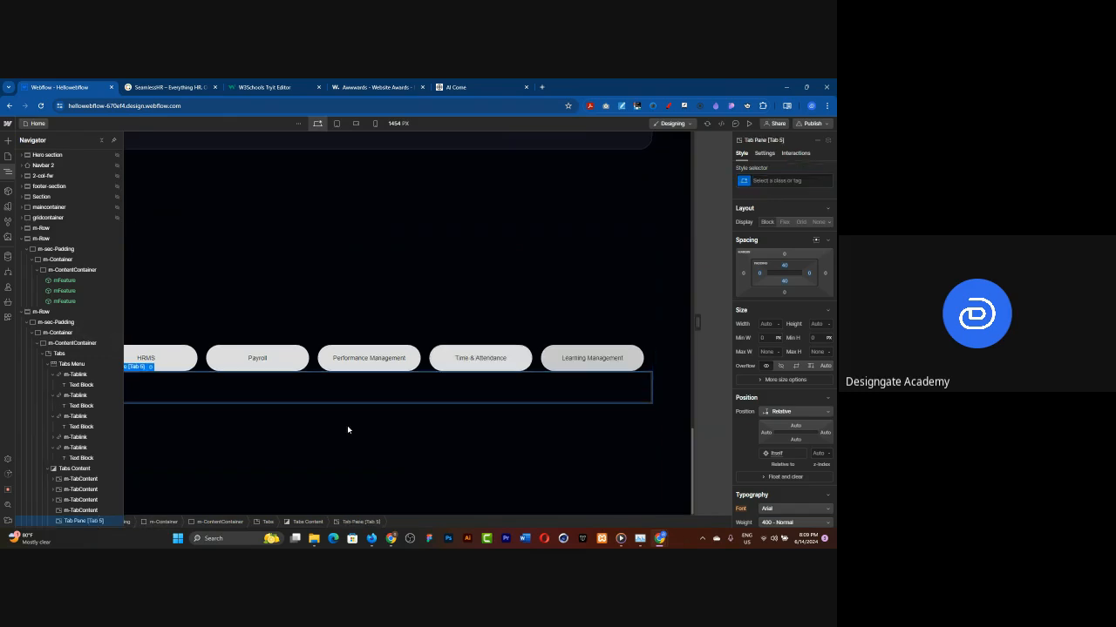
{"action": "left_click", "coordinate": [760, 180]}
{"action": "type", "text": "m-tab"}
{"action": "key", "text": "BackSpace"}
{"action": "key", "text": "BackSpace"}
{"action": "key", "text": "BackSpace"}
{"action": "key", "text": "BackSpace"}
{"action": "key", "text": "BackSpace"}
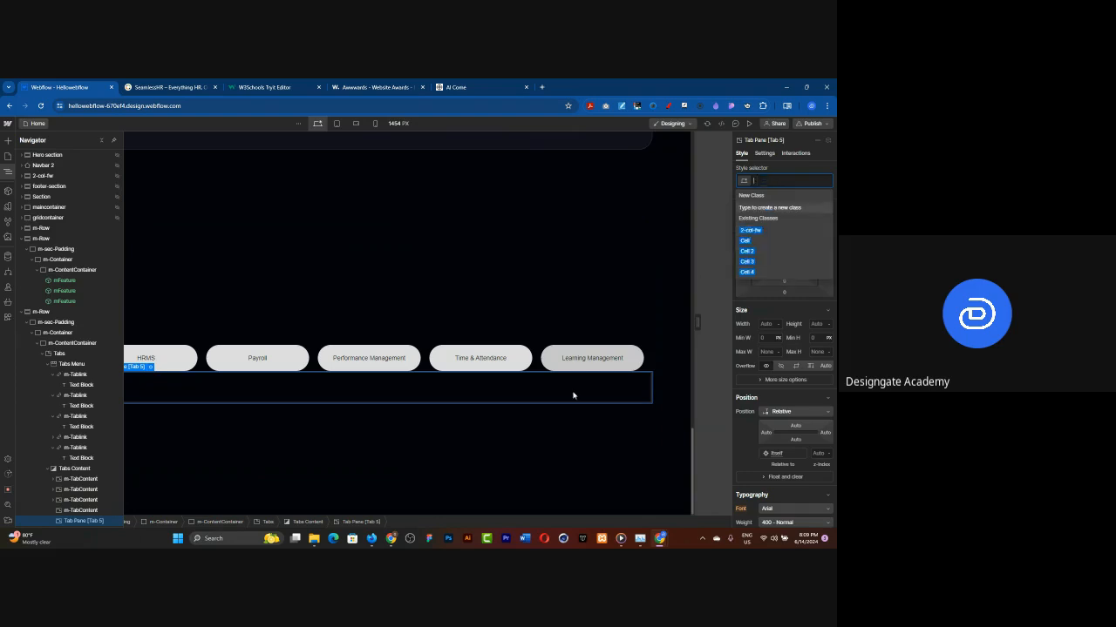
{"action": "type", "text": "m-TabContent"}
{"action": "key", "text": "Return"}
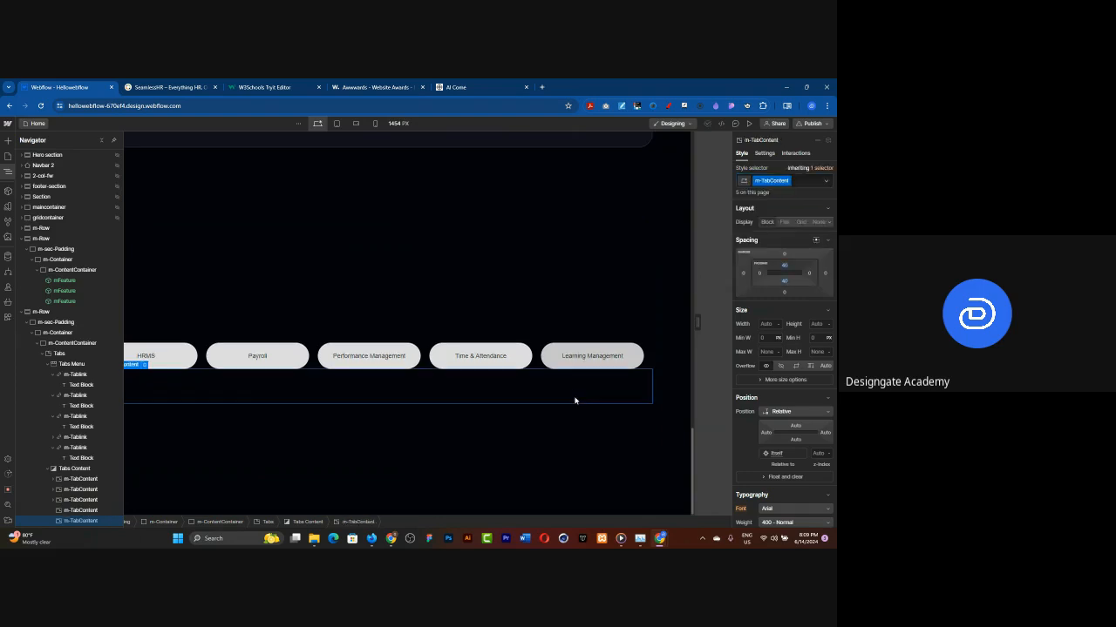
Copy the "A secure card for your business expenses" mFeature instance with the woman's image into the fourth tab pane.
{"action": "scroll", "coordinate": [346, 375], "scroll_direction": "down", "scroll_amount": 3}
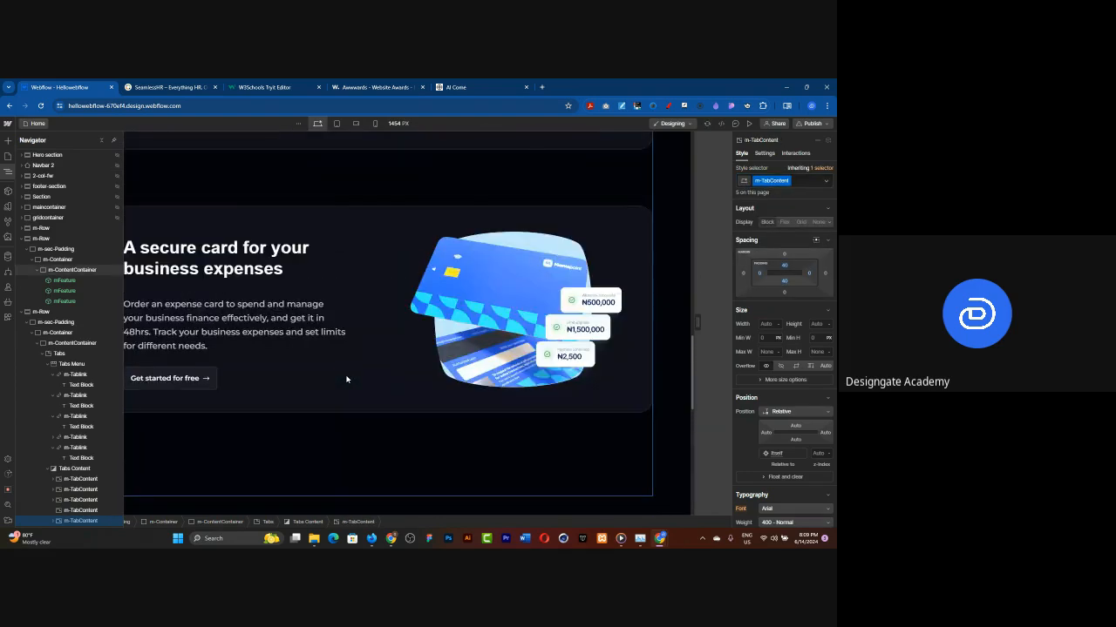
{"action": "scroll", "coordinate": [346, 357], "scroll_direction": "up", "scroll_amount": 1}
{"action": "scroll", "coordinate": [346, 344], "scroll_direction": "down", "scroll_amount": 5}
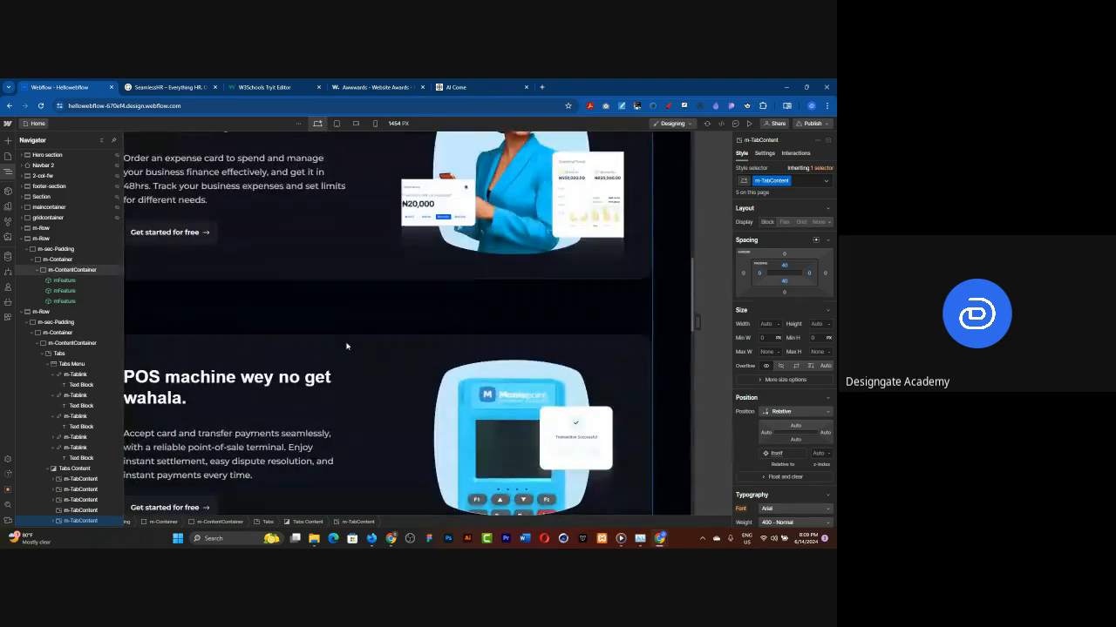
{"action": "left_click", "coordinate": [347, 256]}
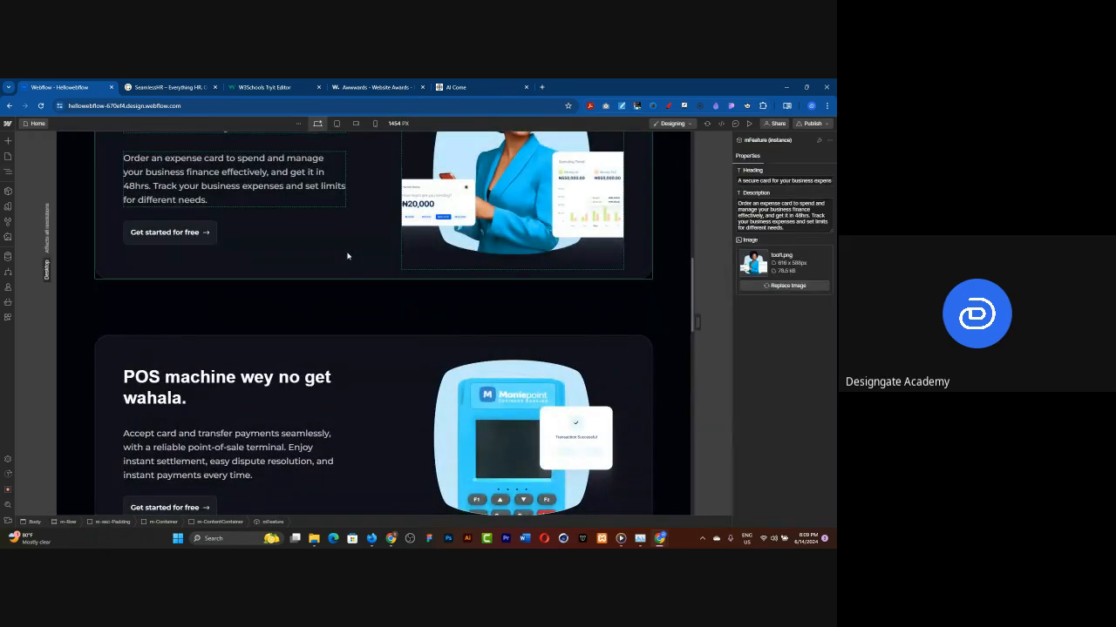
{"action": "scroll", "coordinate": [347, 255], "scroll_direction": "down", "scroll_amount": 3}
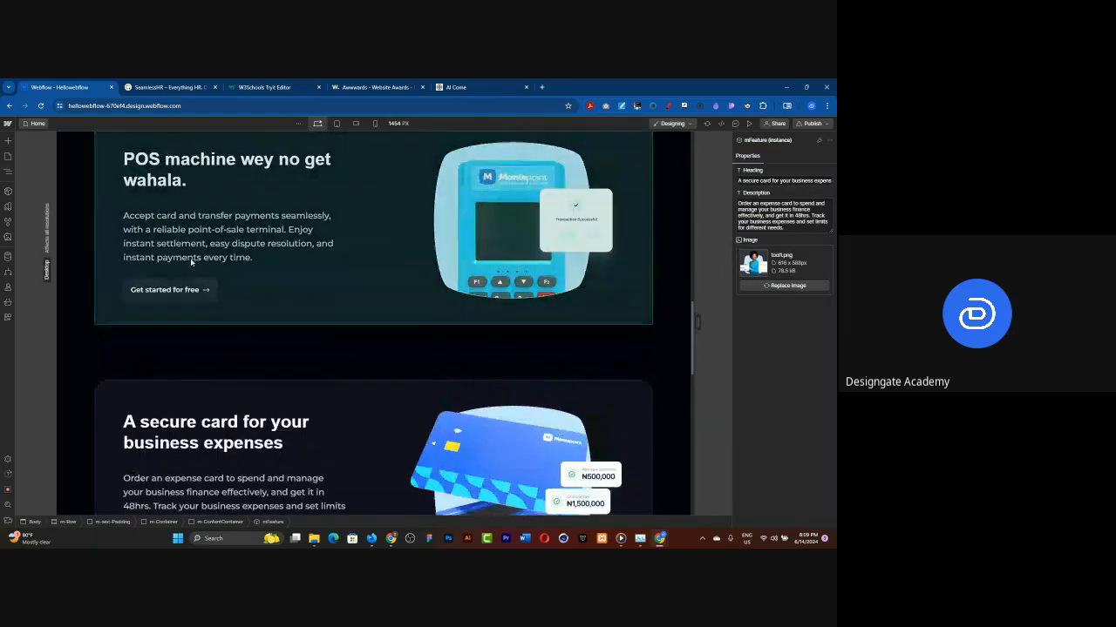
{"action": "left_click", "coordinate": [8, 172]}
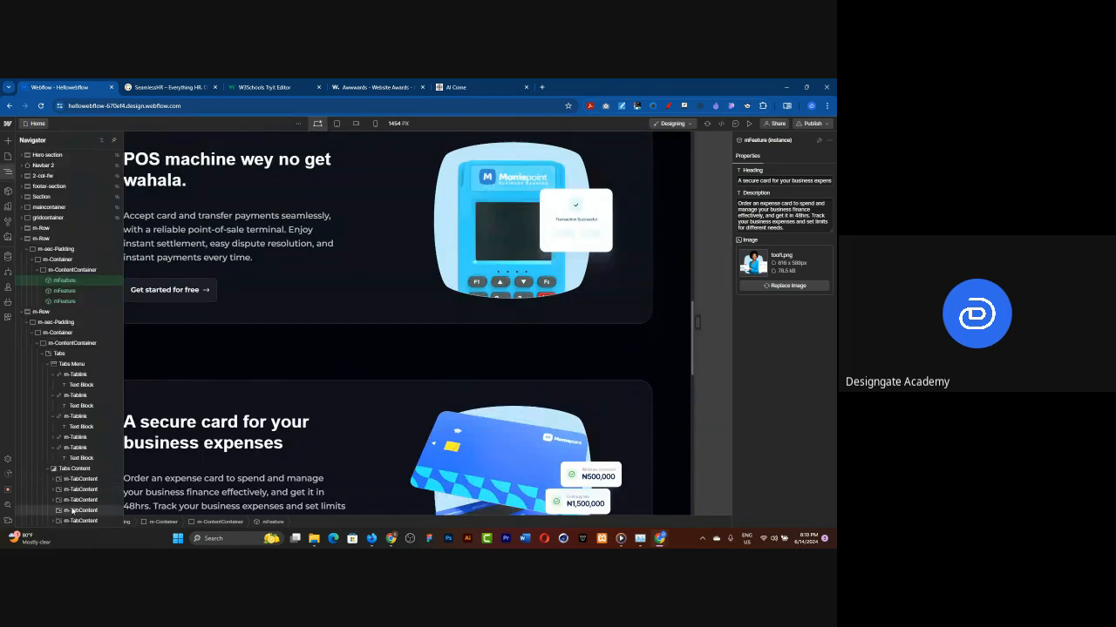
{"action": "left_click", "coordinate": [74, 510]}
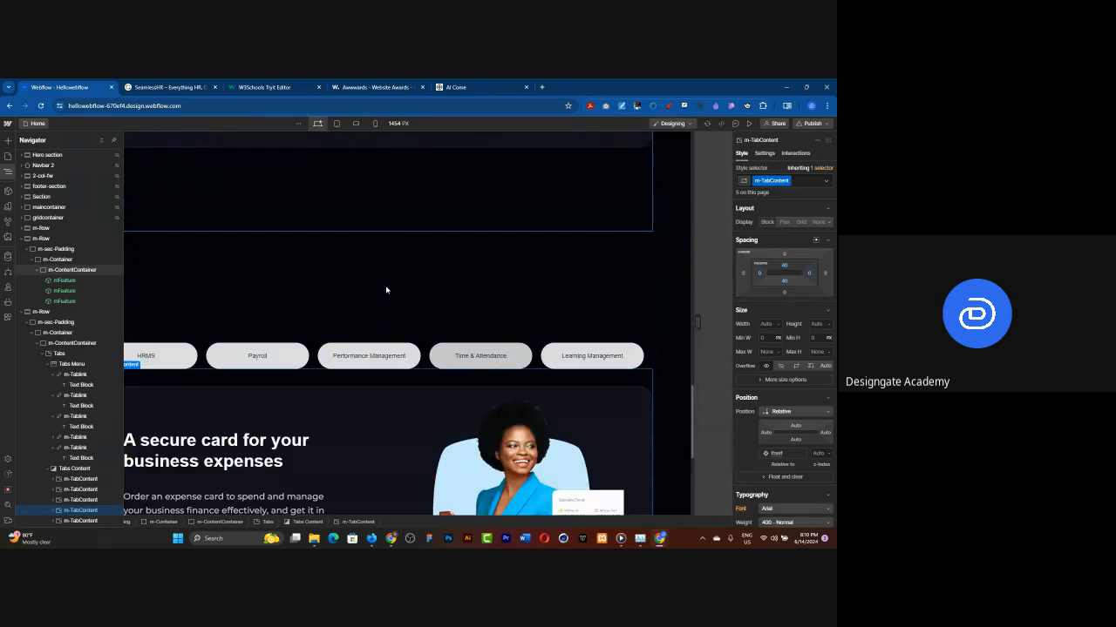
Turn on the page preview and check the tab section with the Time & Attendance content.
{"action": "left_click", "coordinate": [410, 276]}
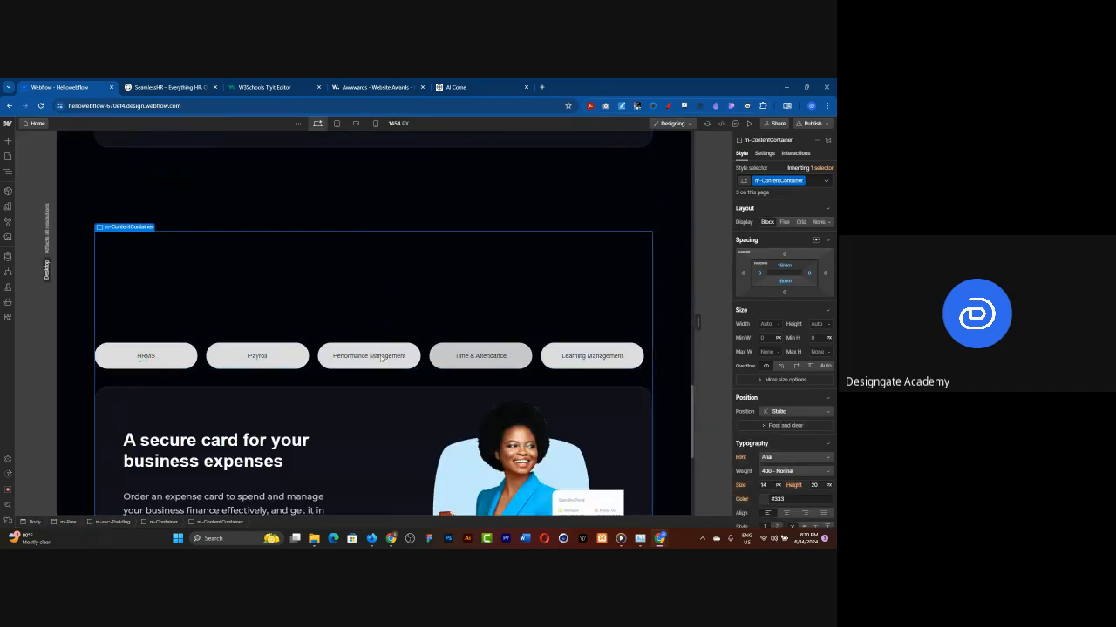
{"action": "left_click", "coordinate": [747, 124]}
{"action": "scroll", "coordinate": [604, 235], "scroll_direction": "down", "scroll_amount": 3}
{"action": "scroll", "coordinate": [604, 237], "scroll_direction": "up", "scroll_amount": 1}
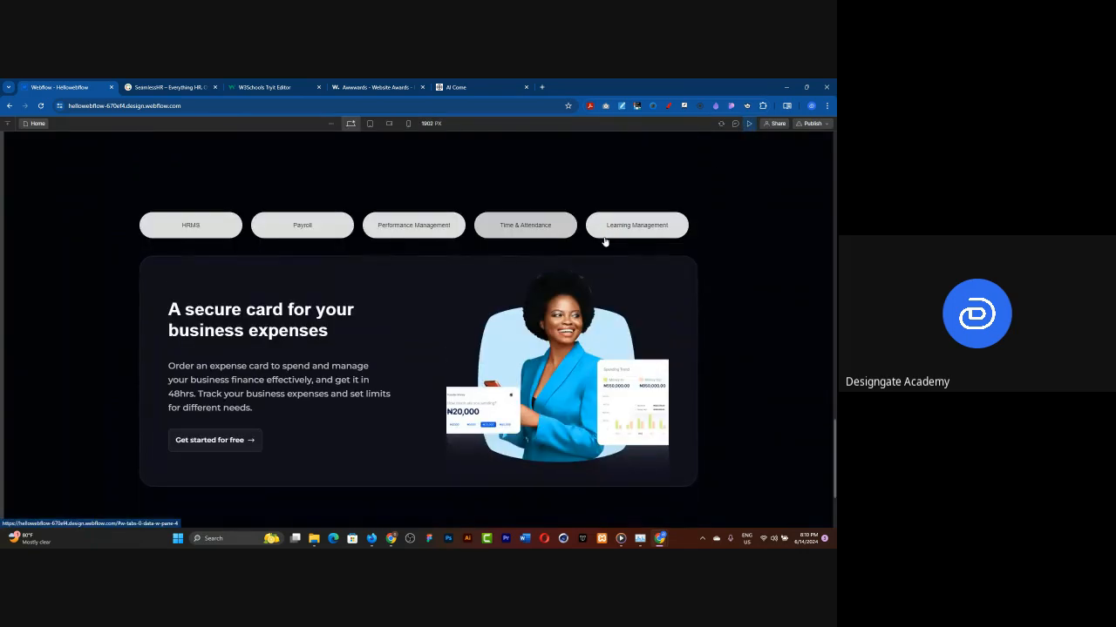
Check the Payroll, Performance Management, Time & Attendance and Learning Management tabs in the page preview.
{"action": "left_click", "coordinate": [293, 221]}
{"action": "left_click", "coordinate": [419, 224]}
{"action": "left_click", "coordinate": [517, 223]}
{"action": "left_click", "coordinate": [631, 234]}
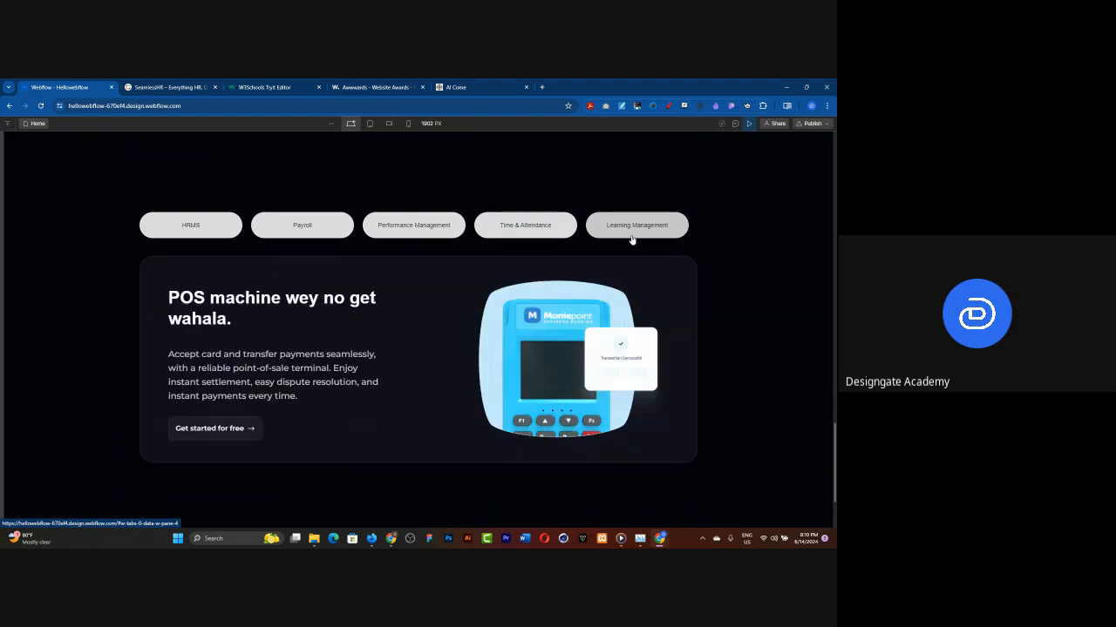
Switch to the SeamlessHR website and examine its Learning Management tab content and the sections below it.
{"action": "left_click", "coordinate": [166, 90]}
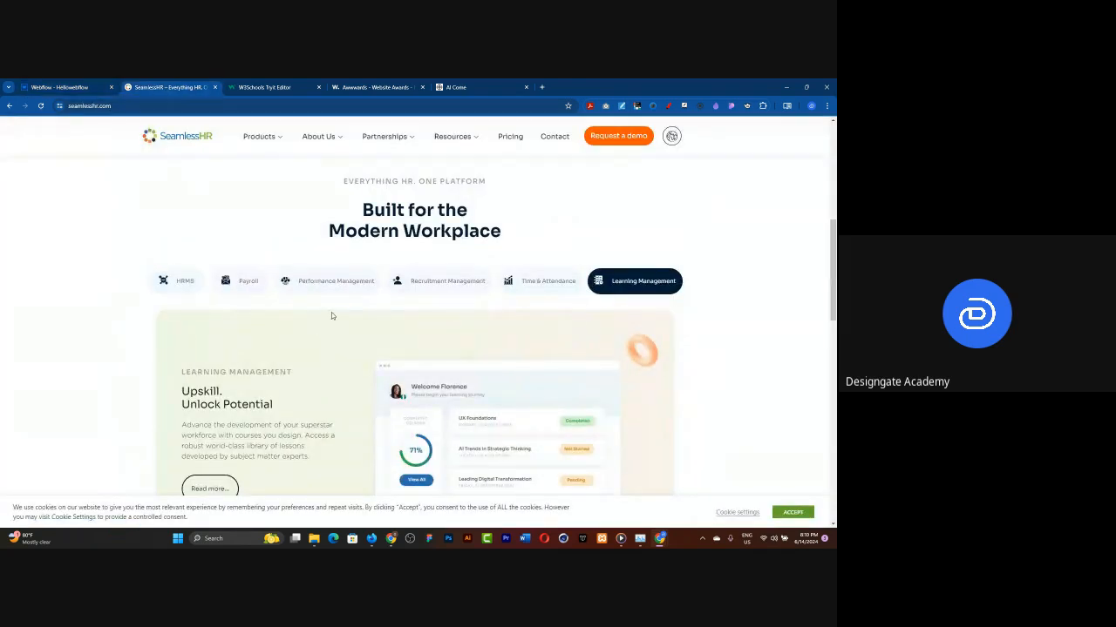
{"action": "scroll", "coordinate": [331, 315], "scroll_direction": "down", "scroll_amount": 2}
{"action": "scroll", "coordinate": [309, 284], "scroll_direction": "up", "scroll_amount": 1}
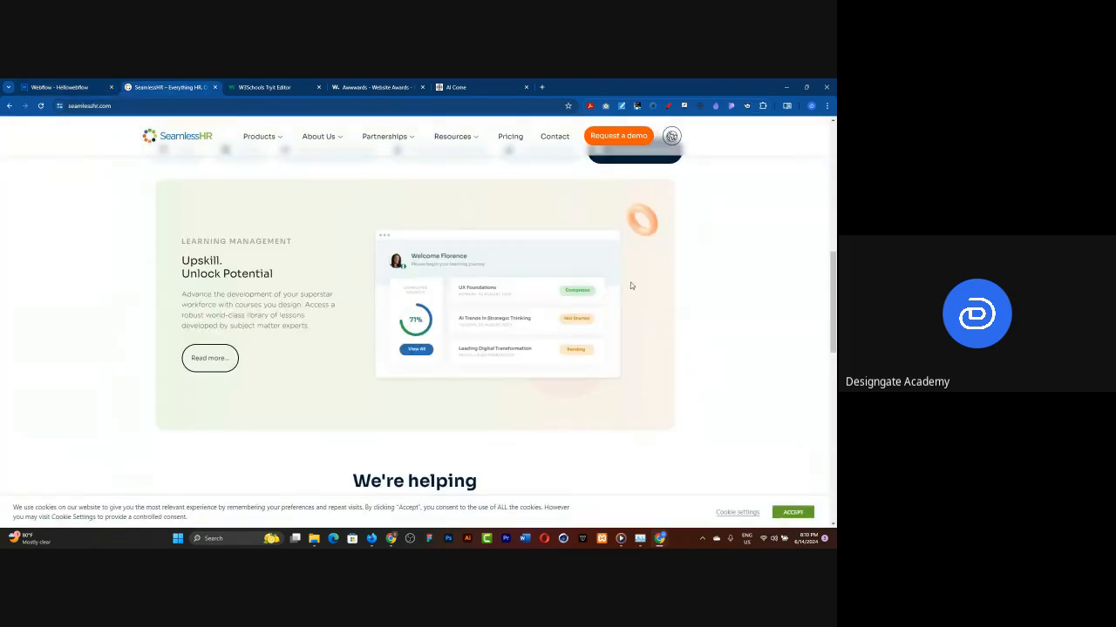
{"action": "scroll", "coordinate": [505, 288], "scroll_direction": "down", "scroll_amount": 2}
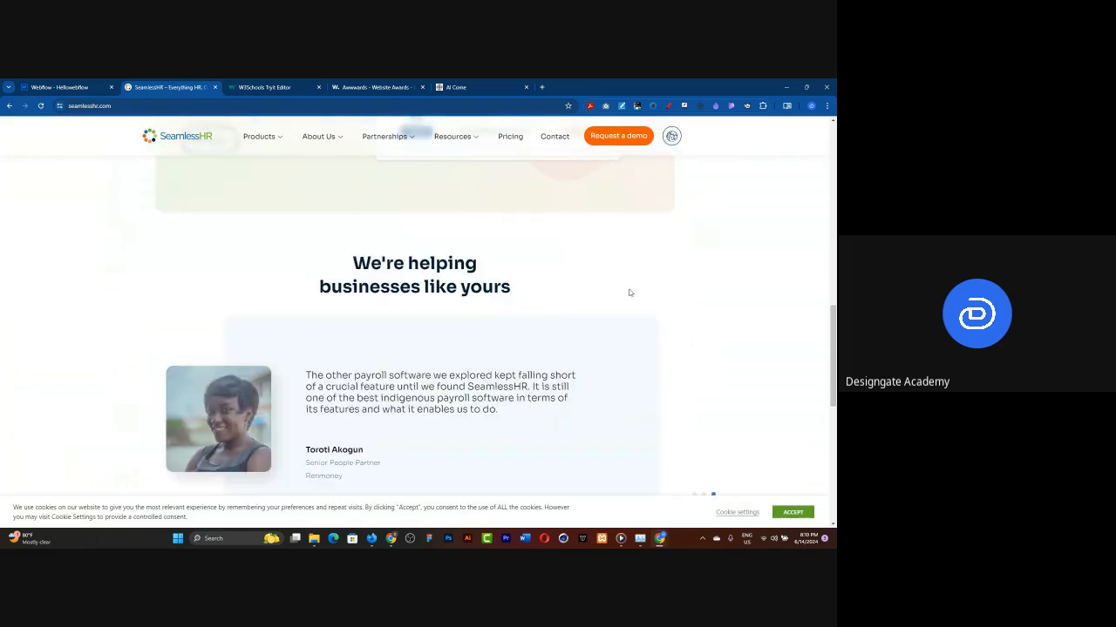
{"action": "scroll", "coordinate": [441, 366], "scroll_direction": "down", "scroll_amount": 2}
{"action": "scroll", "coordinate": [679, 386], "scroll_direction": "down", "scroll_amount": 2}
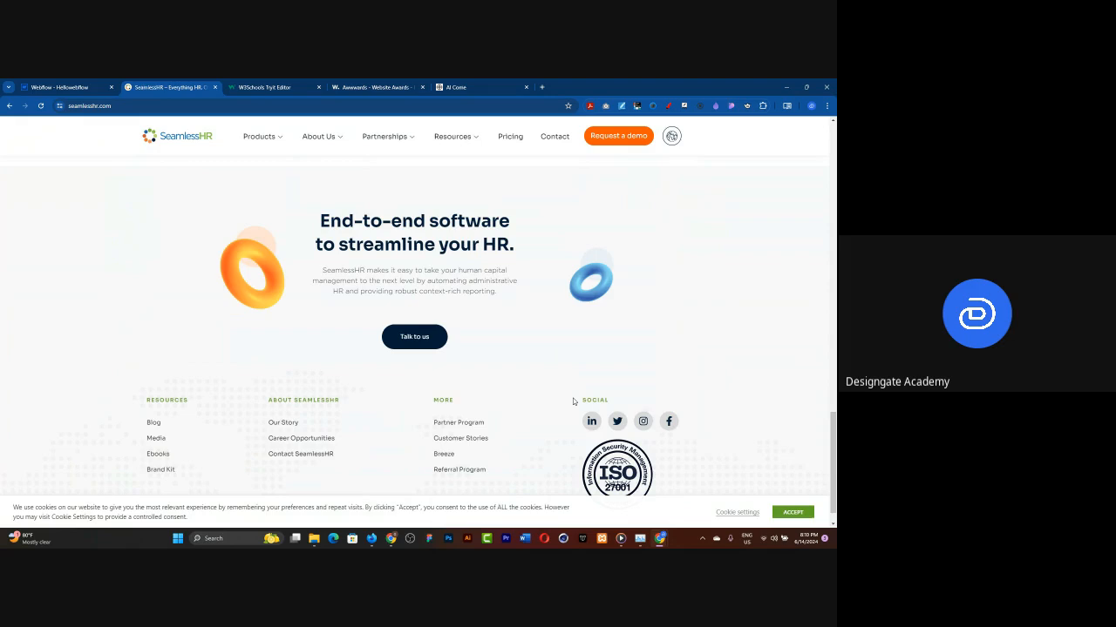
{"action": "scroll", "coordinate": [573, 401], "scroll_direction": "up", "scroll_amount": 4}
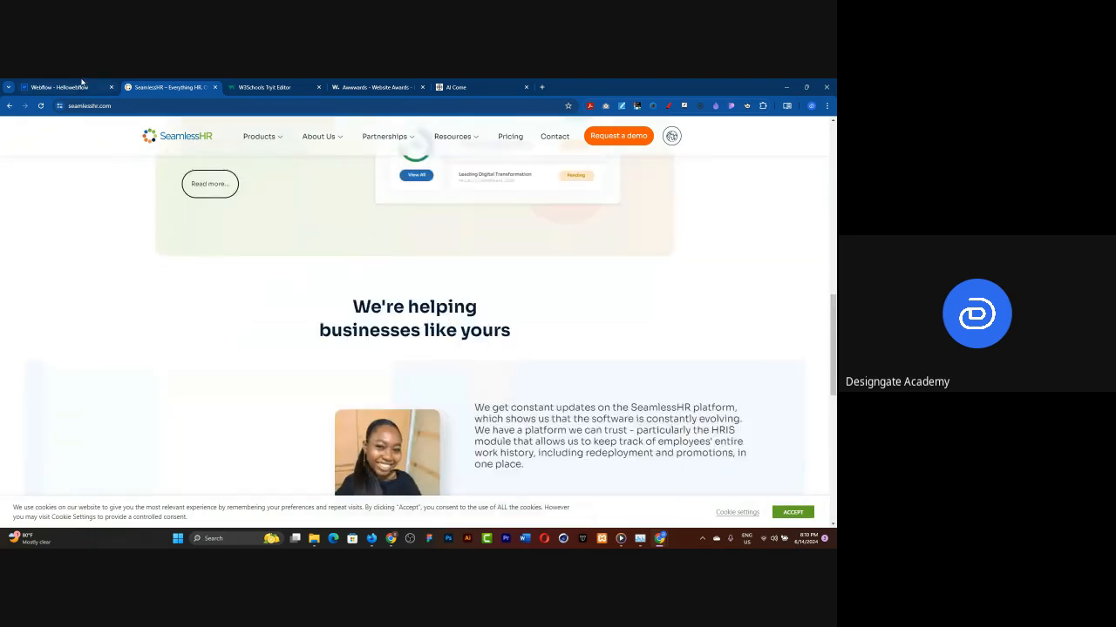
Return to the Webflow preview and check the content switching of all five tabs from HRMS to Learning Management.
{"action": "left_click", "coordinate": [61, 88]}
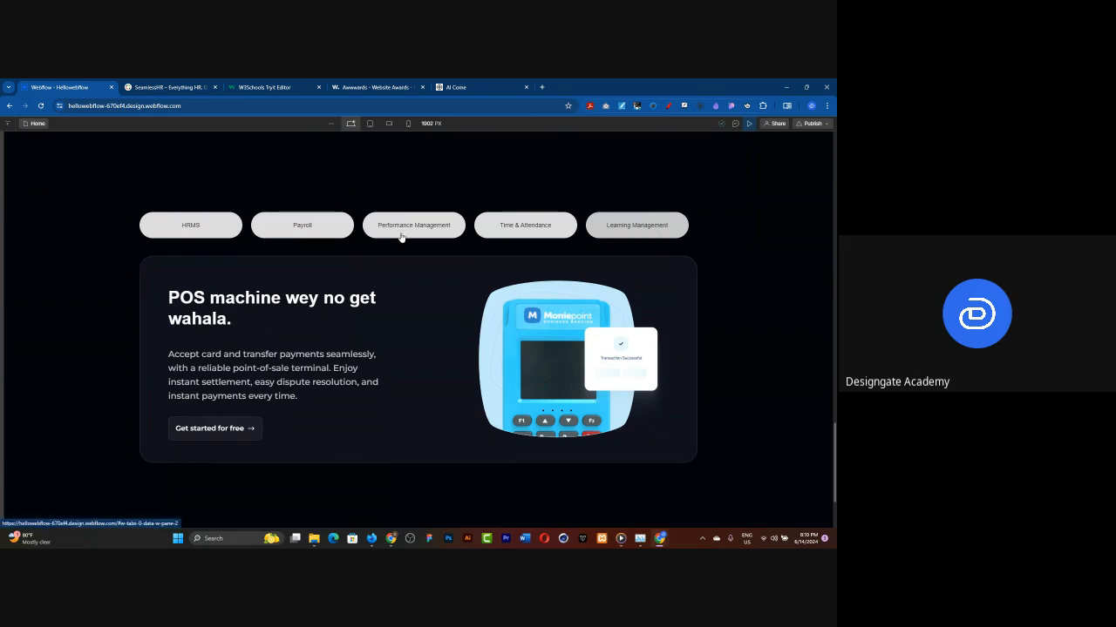
{"action": "left_click", "coordinate": [290, 231]}
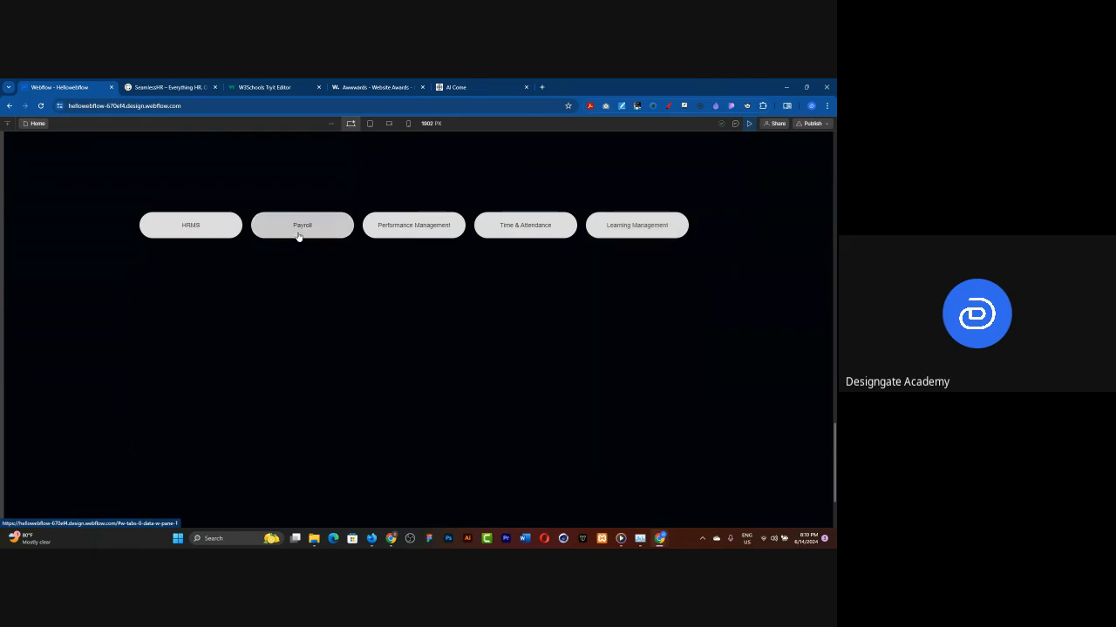
{"action": "left_click", "coordinate": [385, 231]}
{"action": "left_click", "coordinate": [536, 232]}
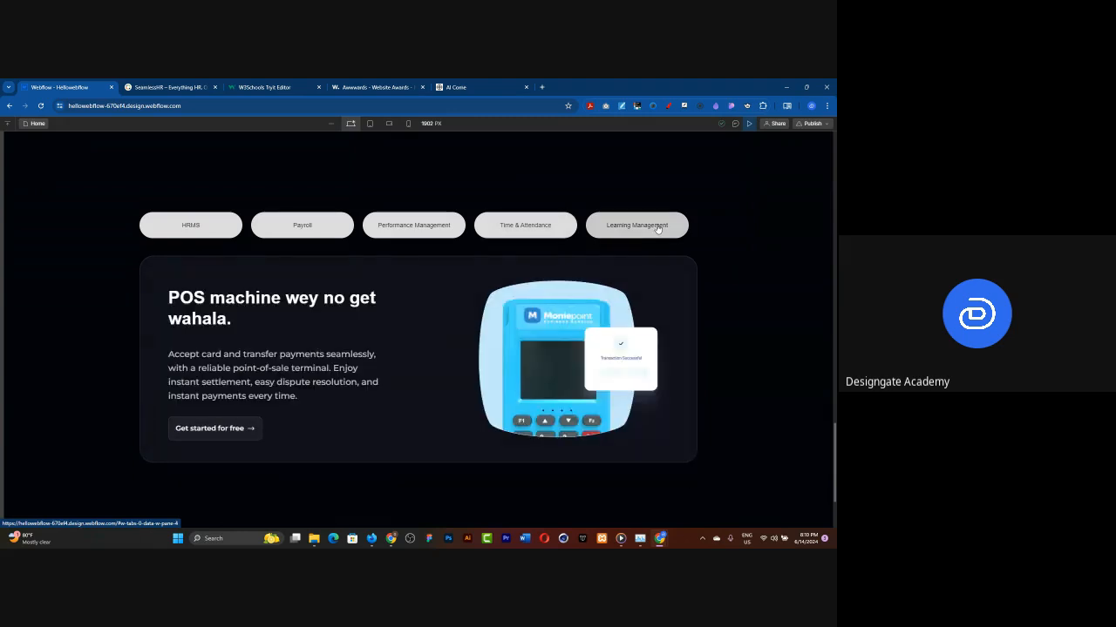
{"action": "left_click", "coordinate": [496, 229]}
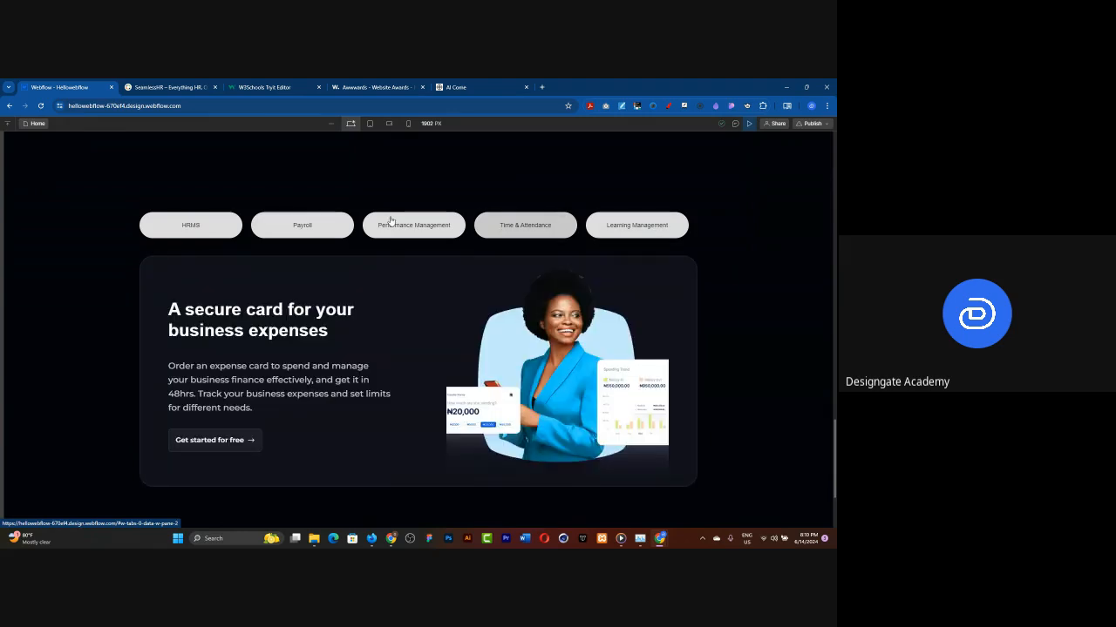
{"action": "left_click", "coordinate": [391, 221]}
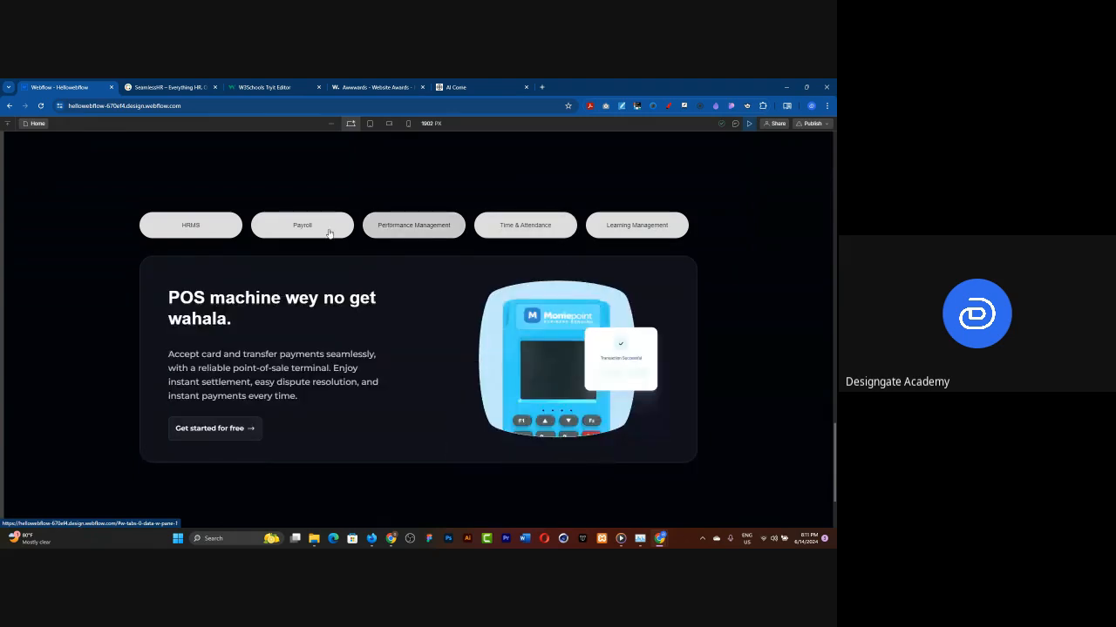
{"action": "left_click", "coordinate": [206, 224]}
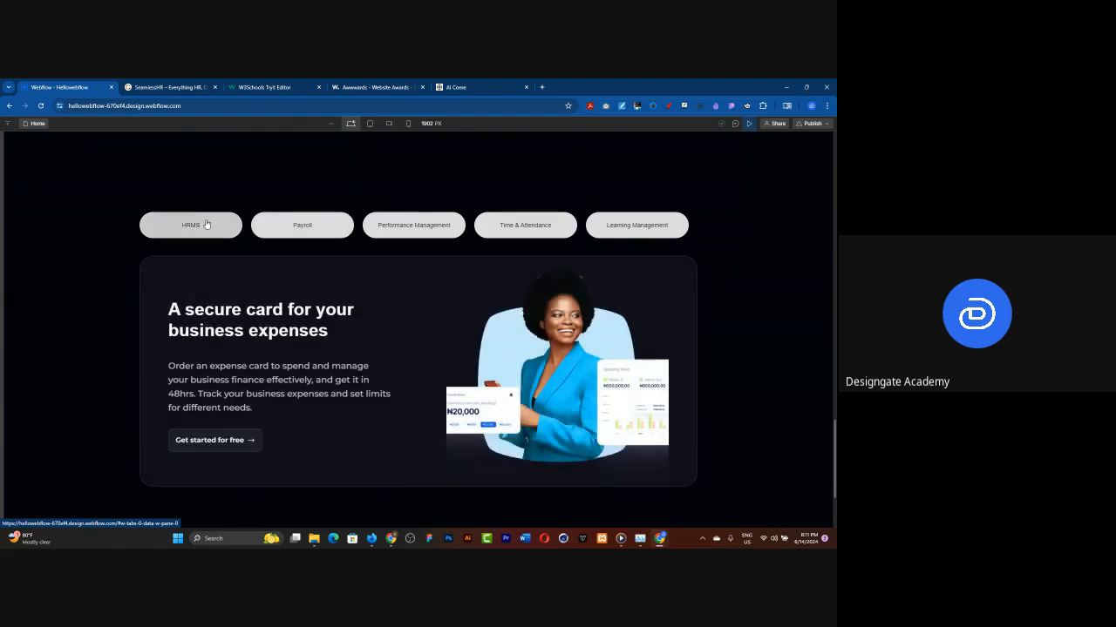
{"action": "left_click", "coordinate": [285, 228]}
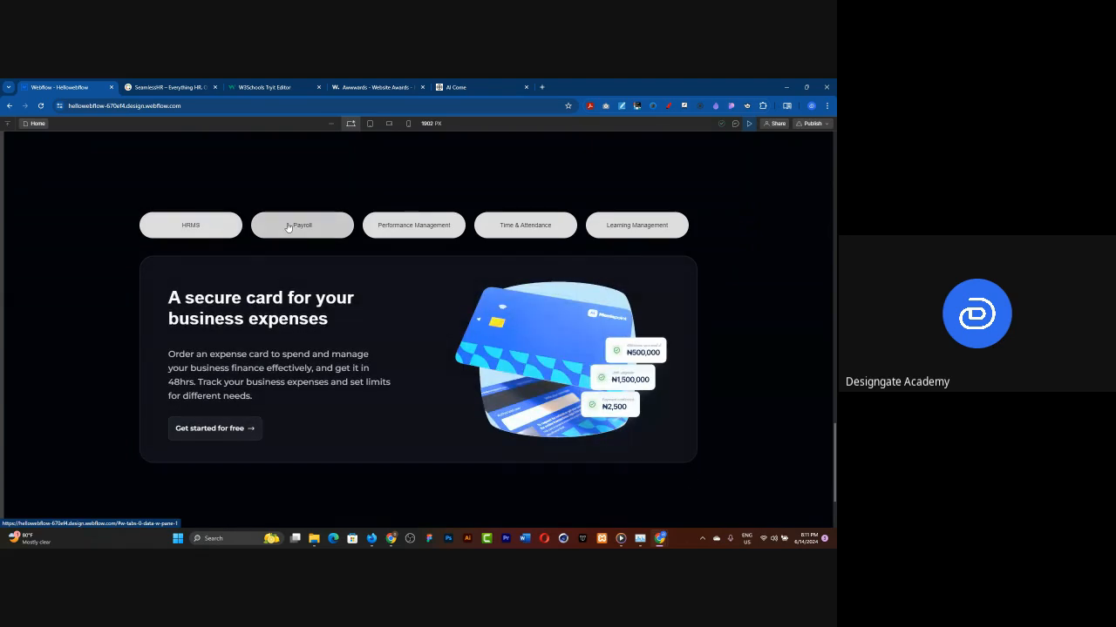
{"action": "left_click", "coordinate": [398, 224]}
{"action": "left_click", "coordinate": [516, 230]}
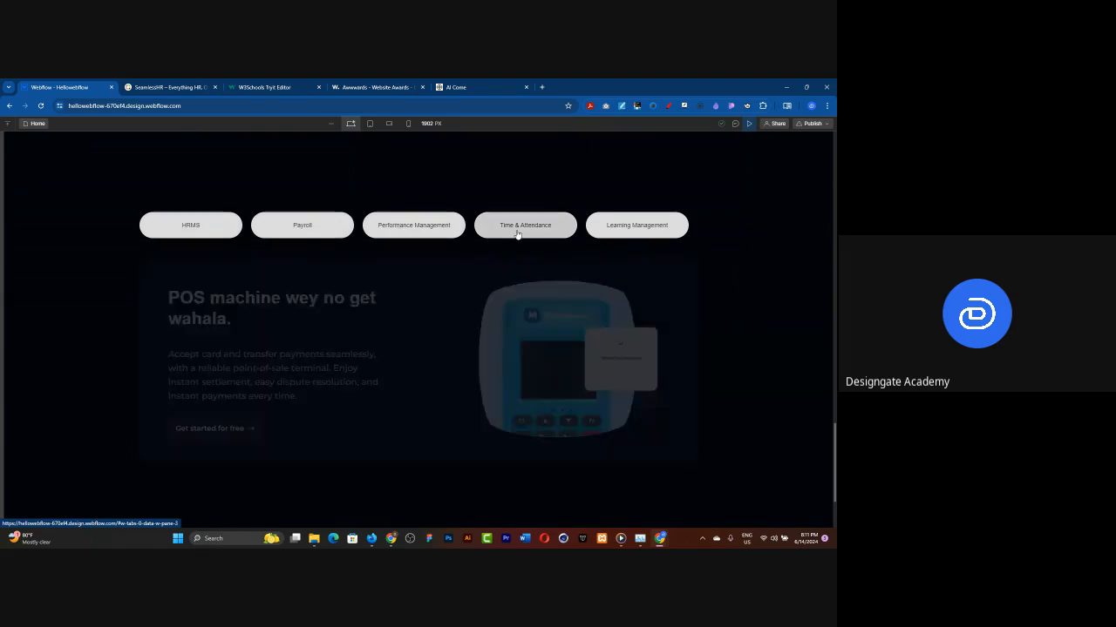
{"action": "left_click", "coordinate": [658, 234]}
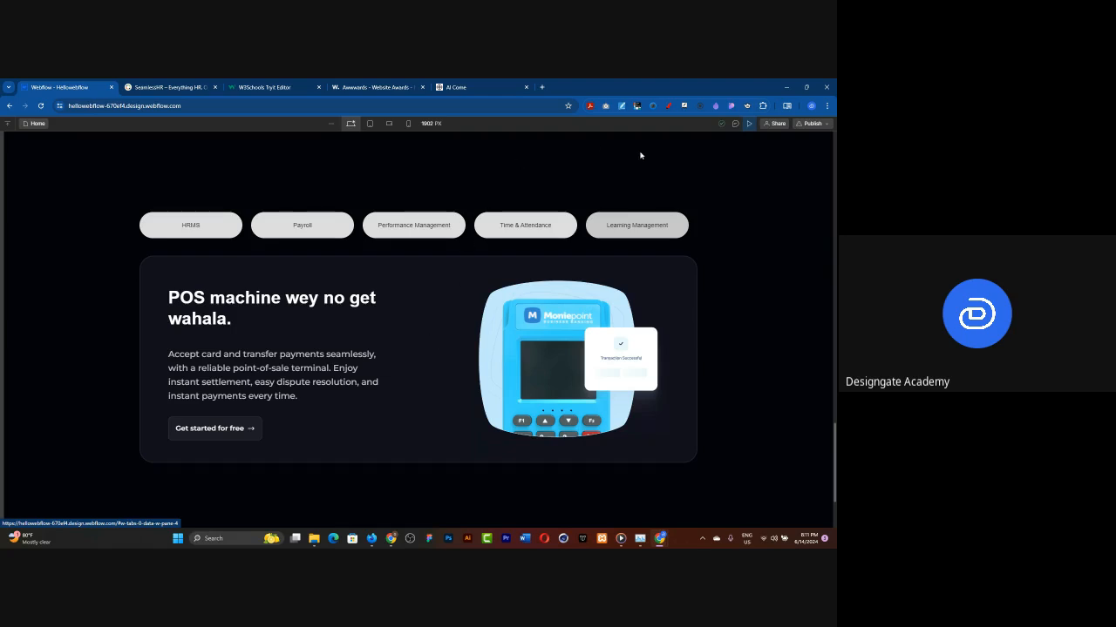
Leave the page preview and select the HRMS tab link for styling.
{"action": "left_click", "coordinate": [743, 124]}
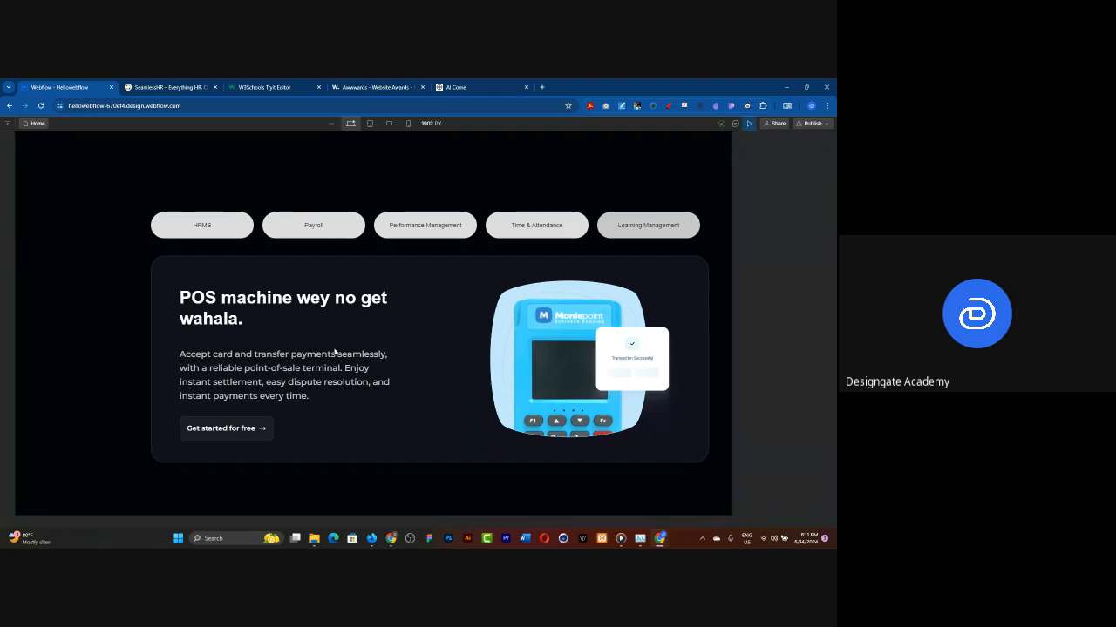
{"action": "key", "text": "ctrl+shift+p"}
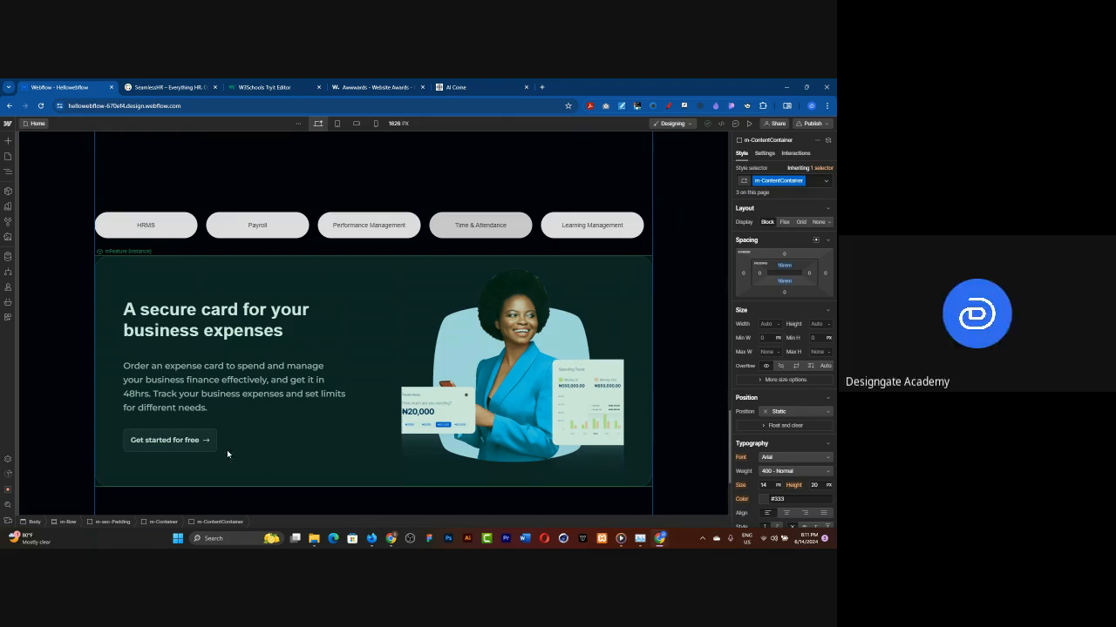
{"action": "scroll", "coordinate": [129, 387], "scroll_direction": "up", "scroll_amount": 5}
{"action": "scroll", "coordinate": [116, 267], "scroll_direction": "up", "scroll_amount": 1}
{"action": "scroll", "coordinate": [312, 363], "scroll_direction": "down", "scroll_amount": 3}
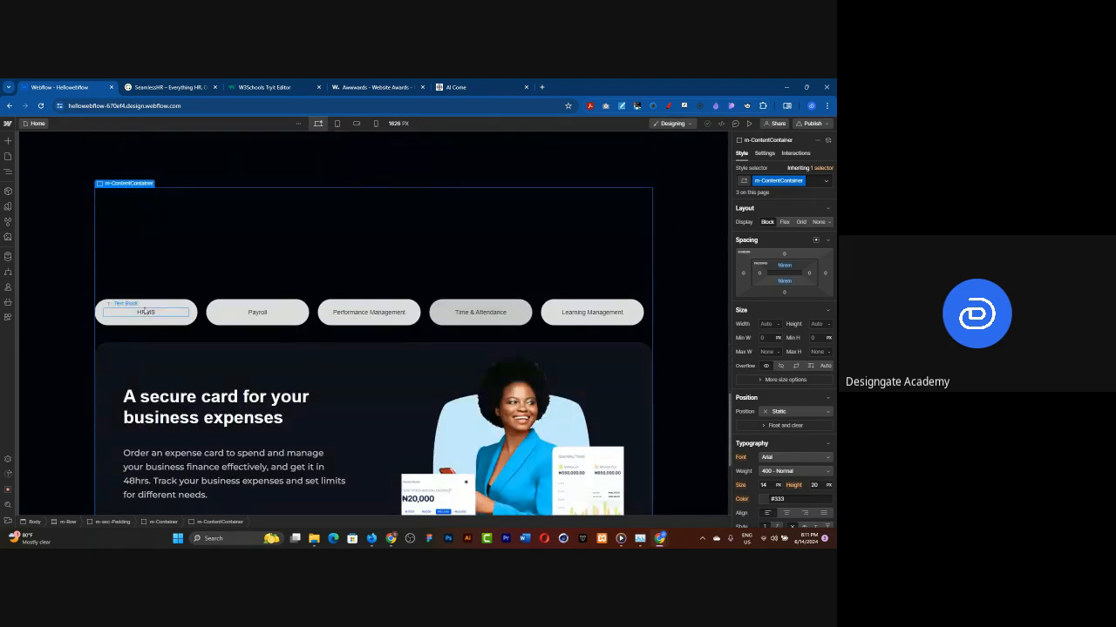
{"action": "left_click", "coordinate": [180, 310]}
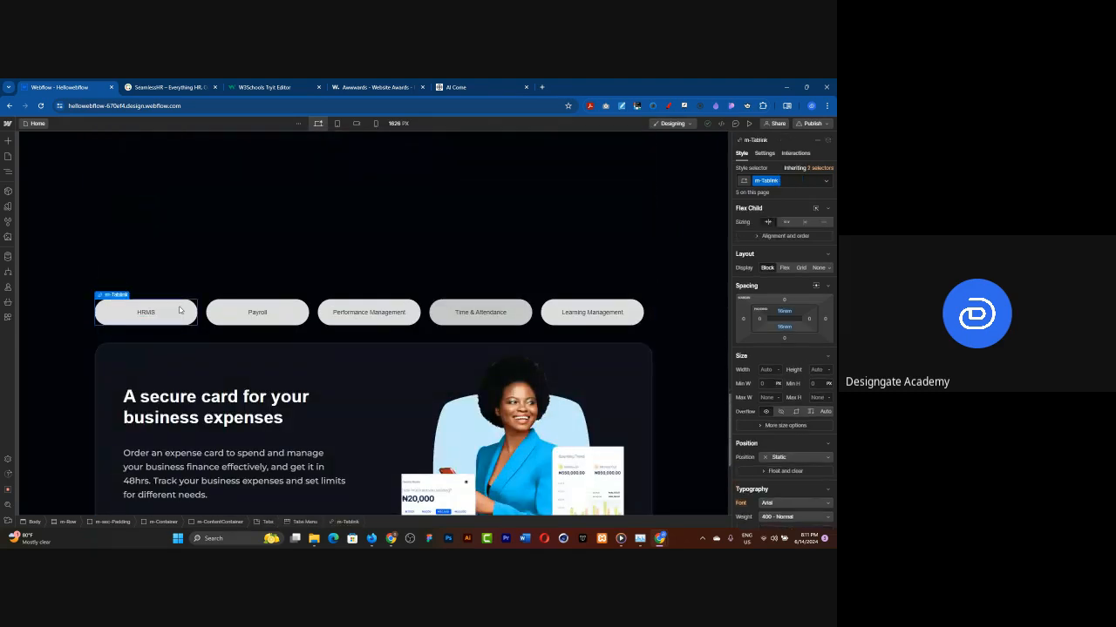
{"action": "scroll", "coordinate": [270, 296], "scroll_direction": "up", "scroll_amount": 1}
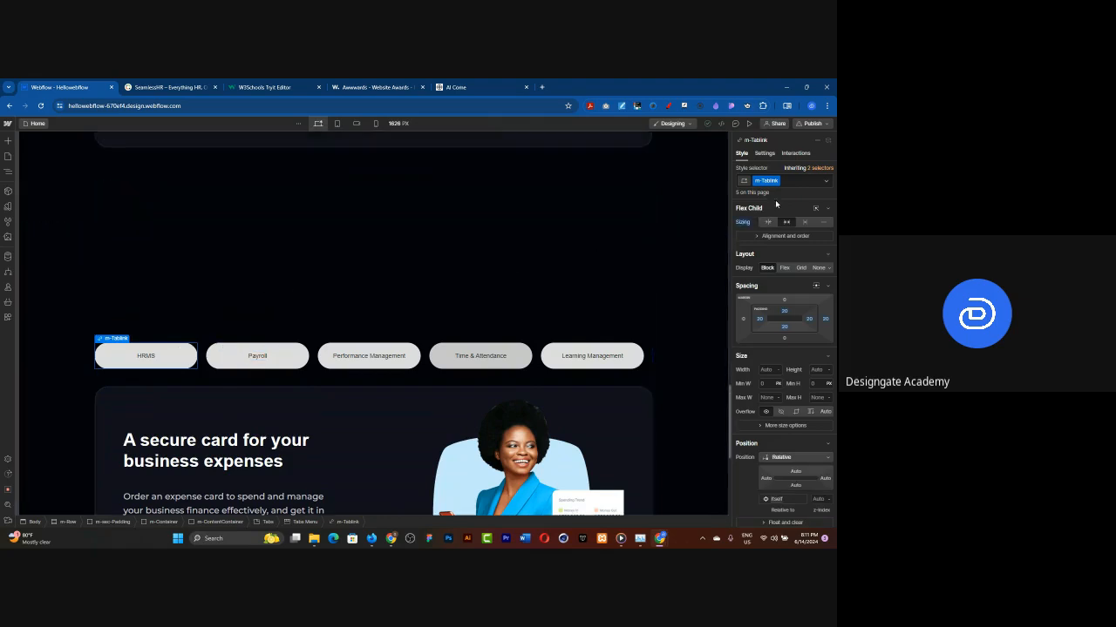
{"action": "left_click", "coordinate": [794, 182]}
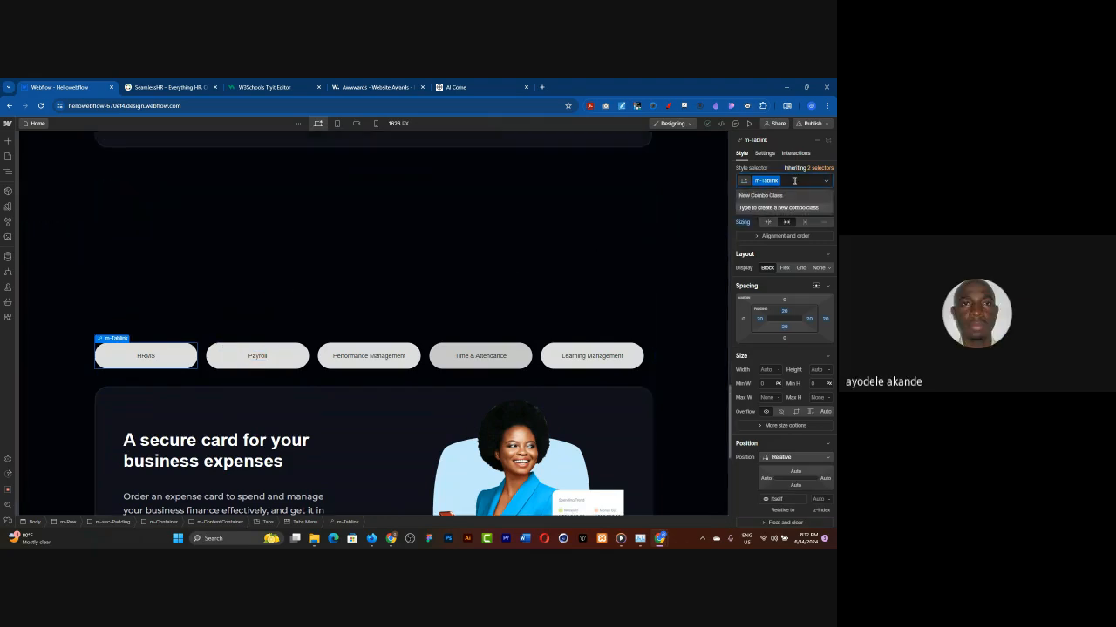
{"action": "type", "text": "mb"}
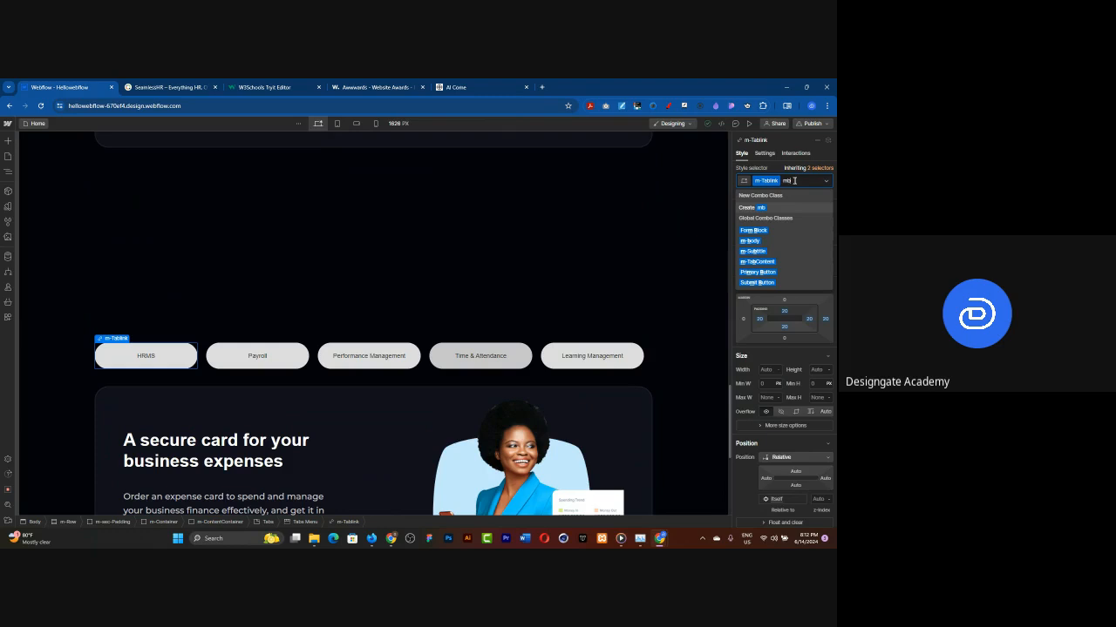
{"action": "key", "text": "BackSpace"}
{"action": "type", "text": "-"}
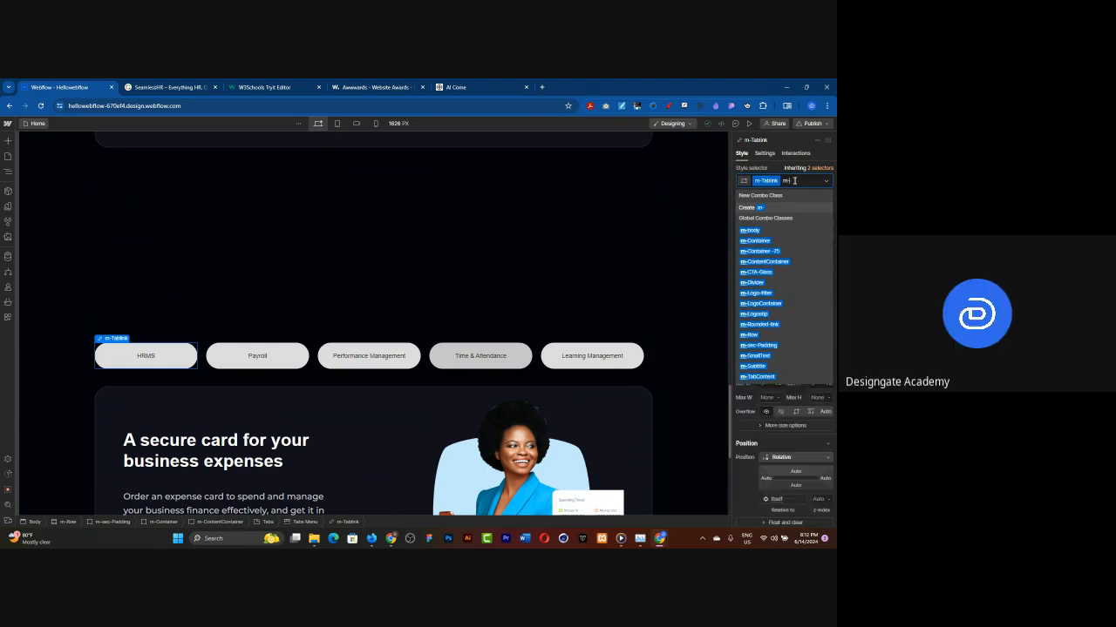
{"action": "type", "text": "b"}
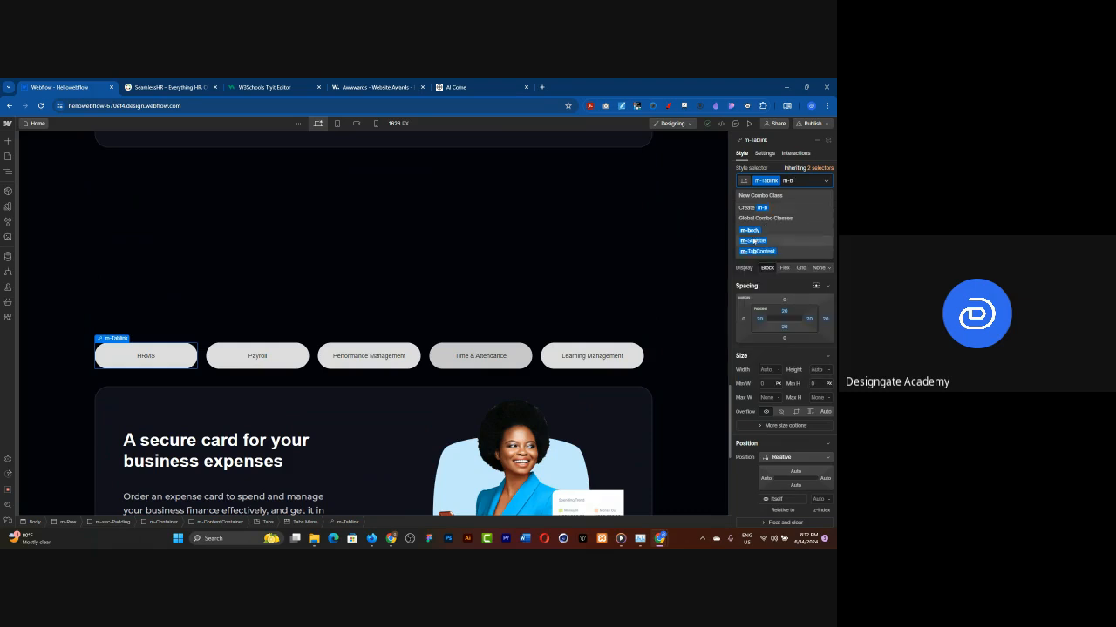
{"action": "key", "text": "BackSpace"}
{"action": "key", "text": "BackSpace"}
{"action": "key", "text": "BackSpace"}
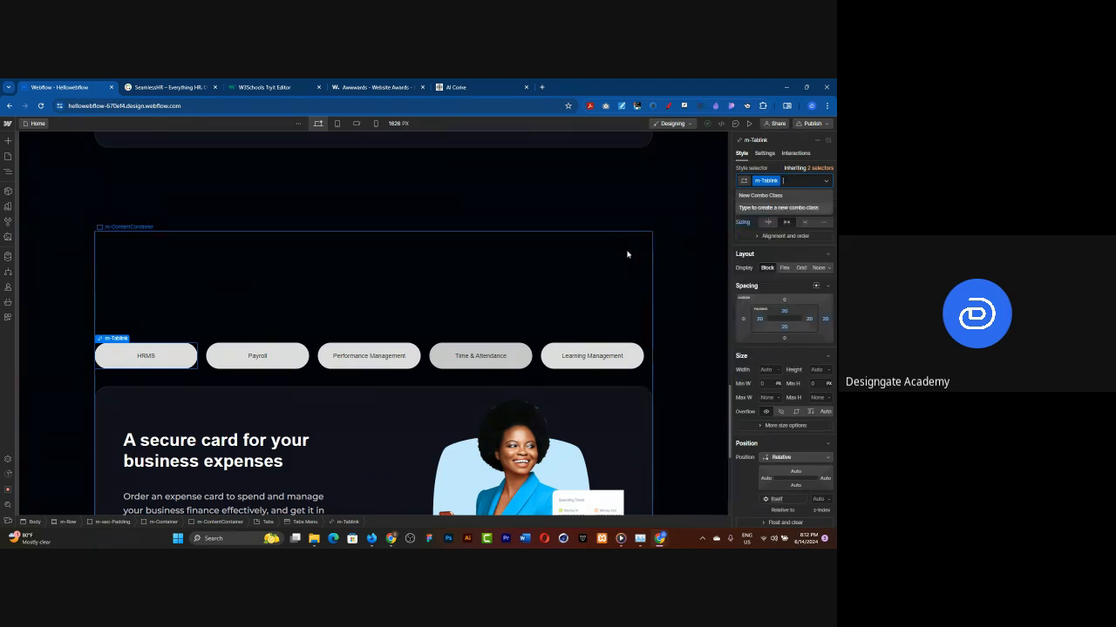
Look up the class of the "Get started for free" button inside its mButton component and return to the page.
{"action": "scroll", "coordinate": [327, 296], "scroll_direction": "down", "scroll_amount": 3}
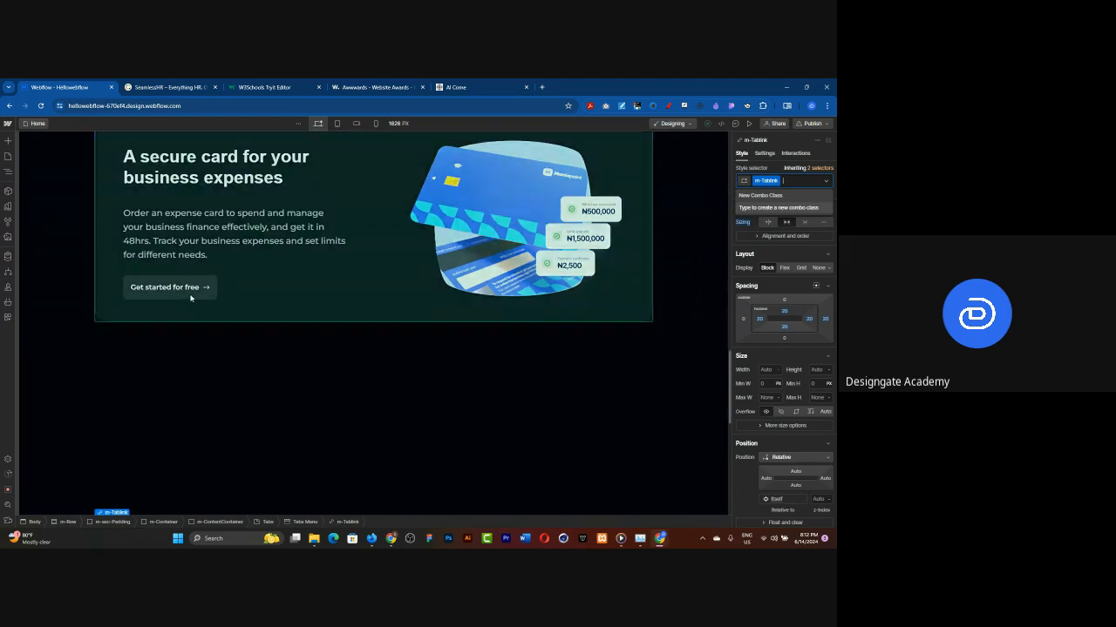
{"action": "left_click", "coordinate": [190, 297]}
{"action": "left_click", "coordinate": [191, 298]}
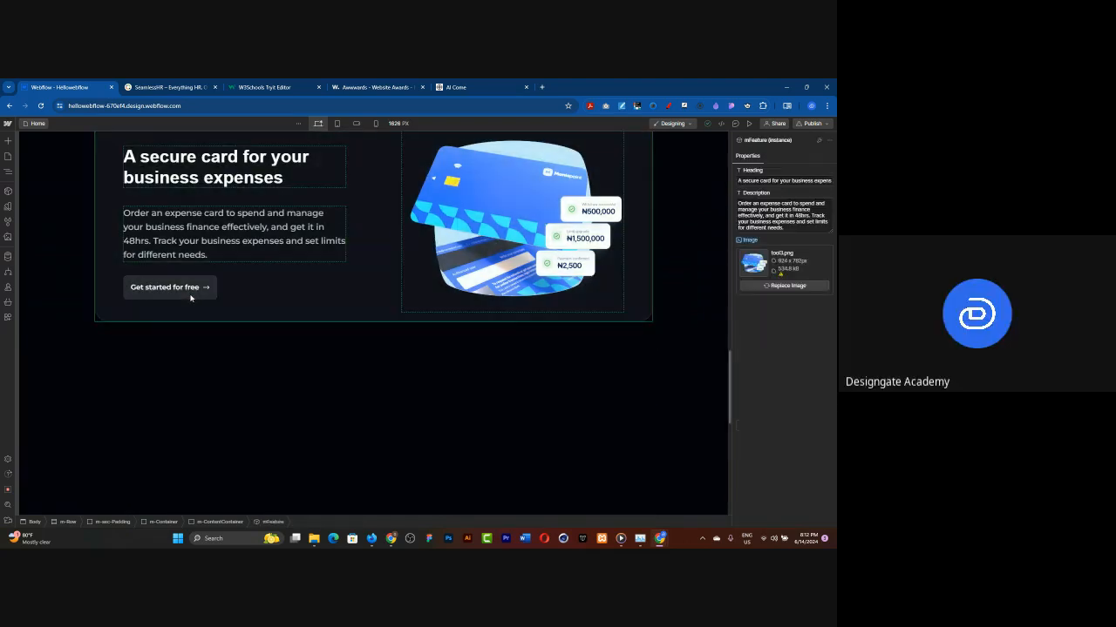
{"action": "double_click", "coordinate": [191, 297]}
{"action": "double_click", "coordinate": [191, 297]}
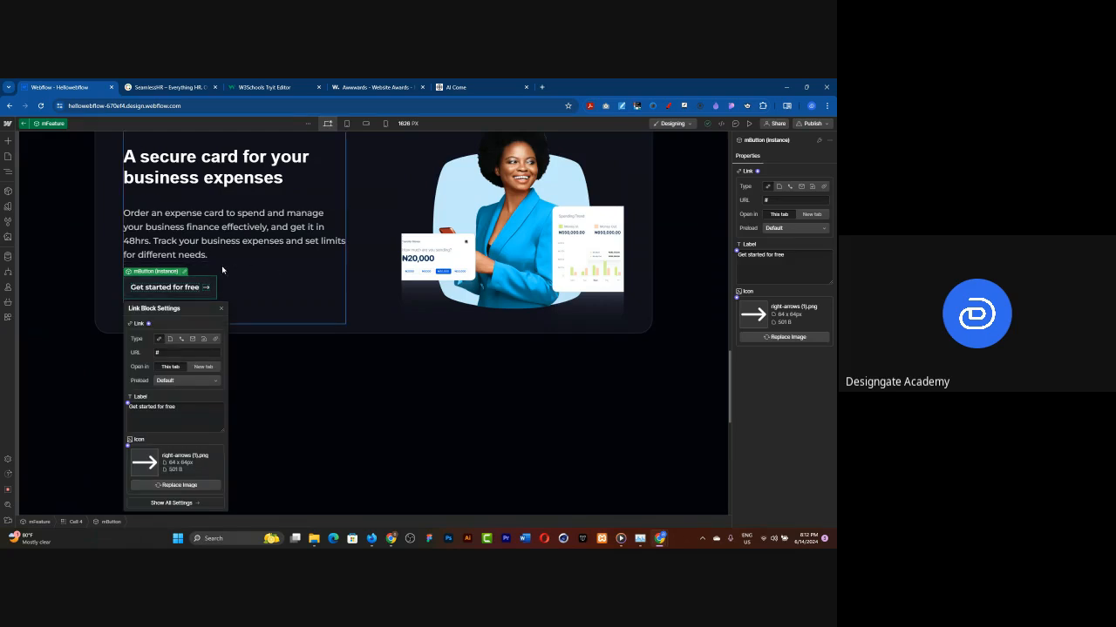
{"action": "left_click", "coordinate": [194, 284]}
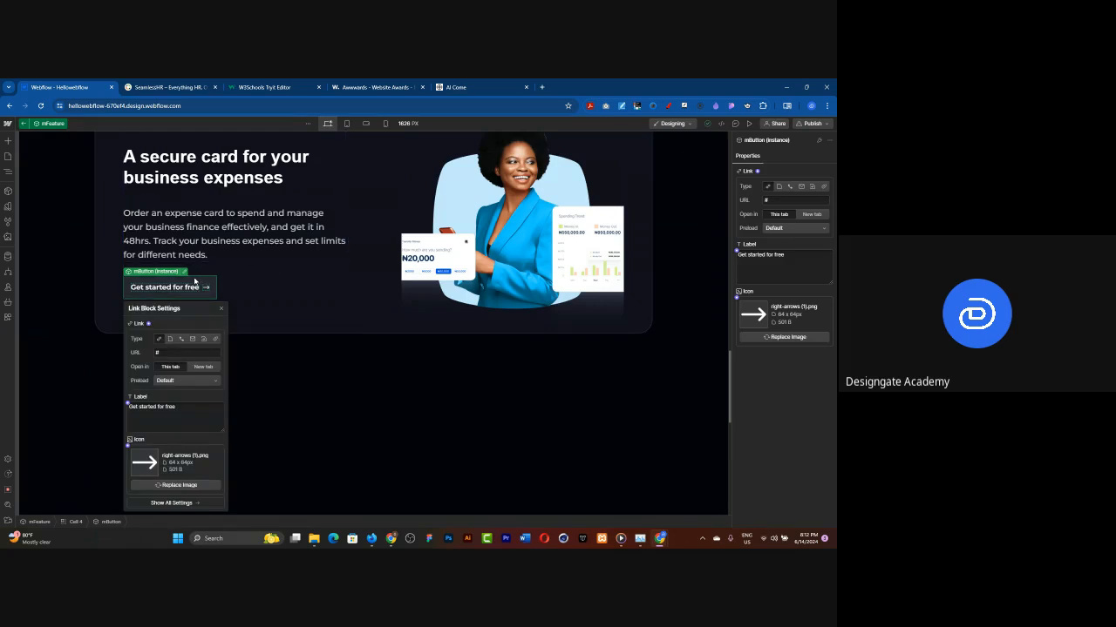
{"action": "double_click", "coordinate": [184, 277]}
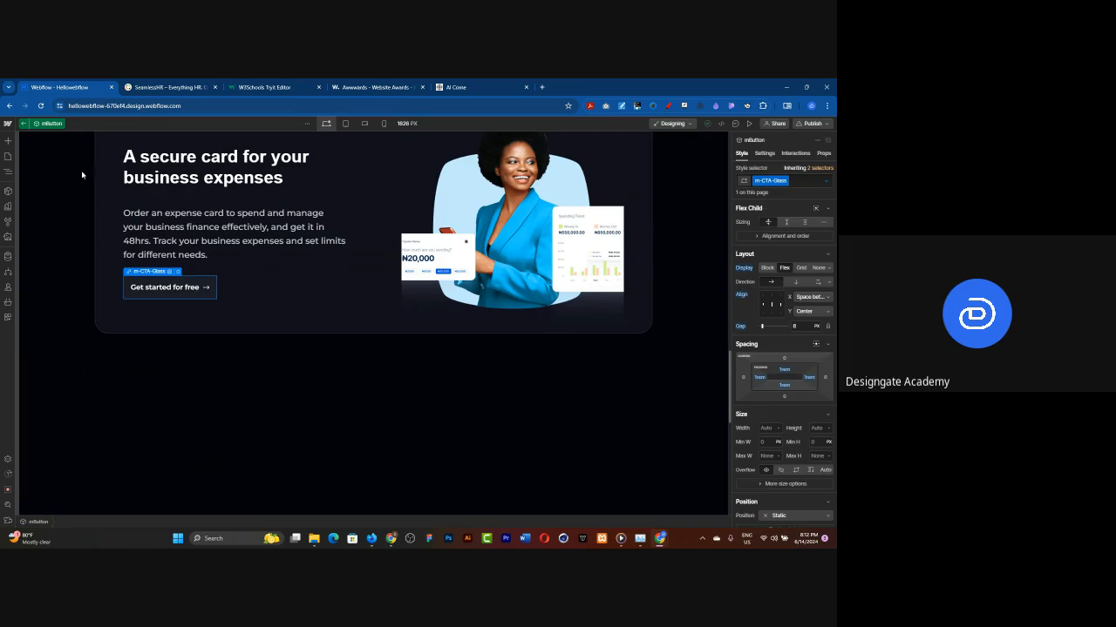
{"action": "left_click", "coordinate": [23, 123]}
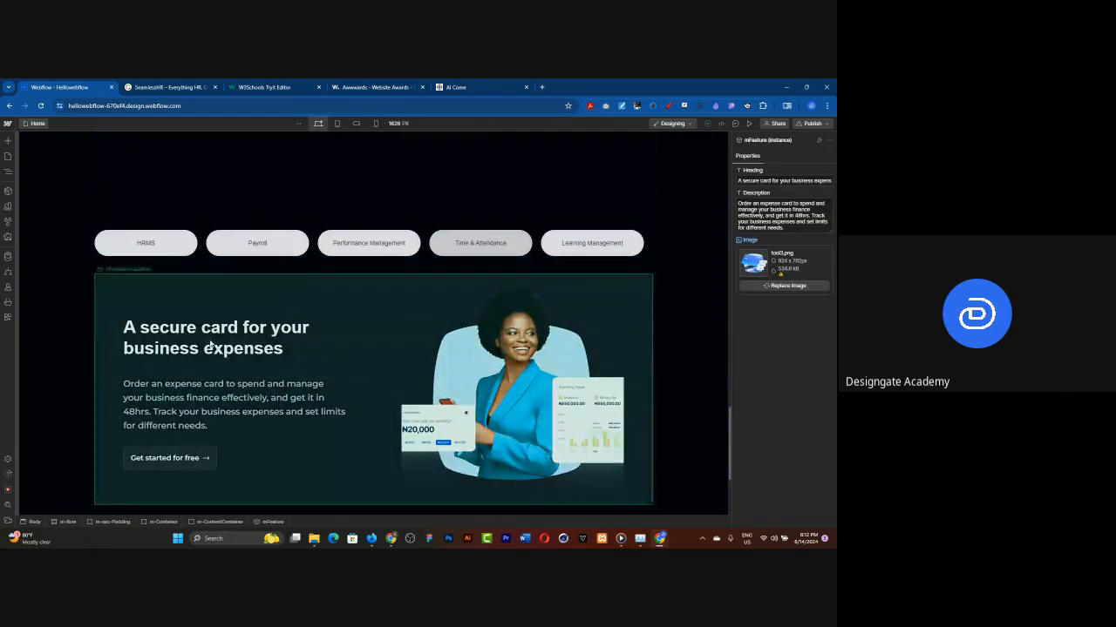
Try to apply m-CTA-Glass as a combo class on the HRMS tab link.
{"action": "left_click", "coordinate": [176, 241]}
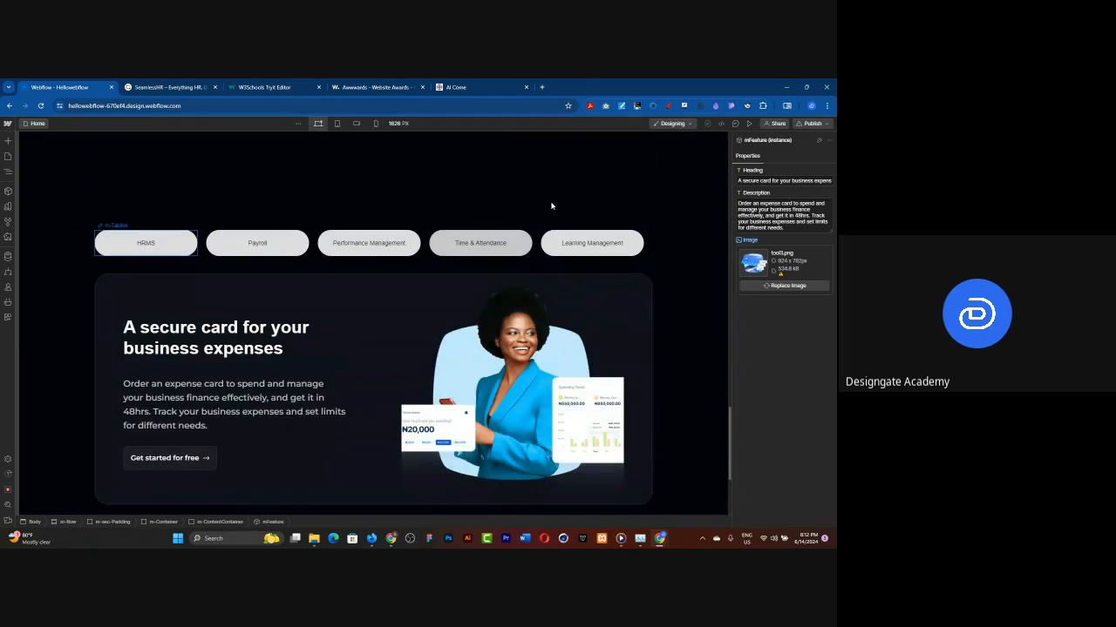
{"action": "left_click", "coordinate": [792, 182]}
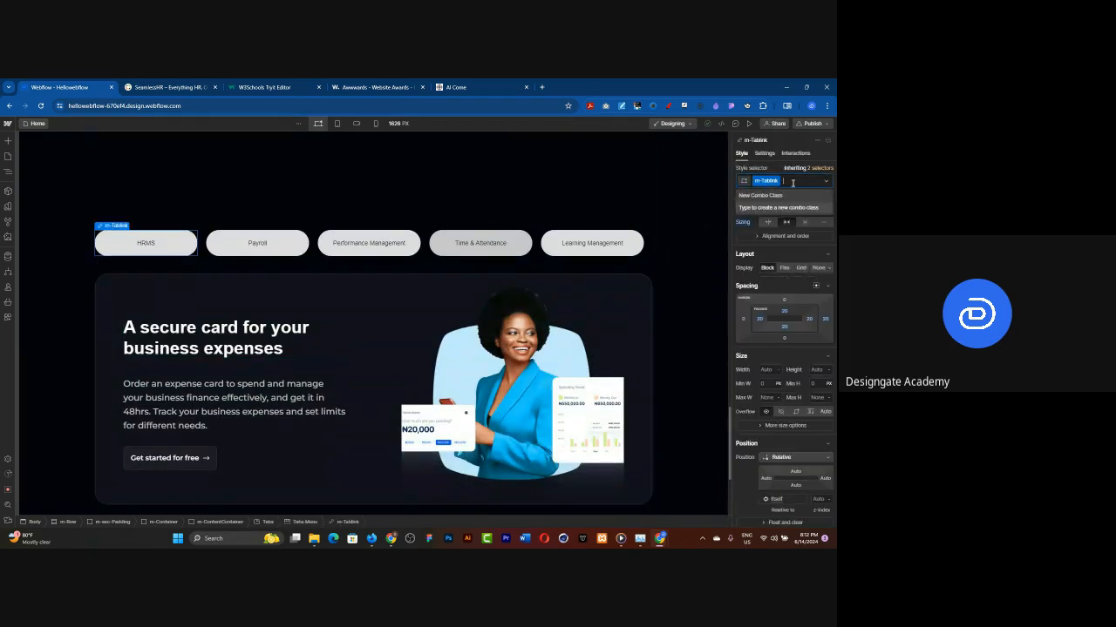
{"action": "type", "text": "m"}
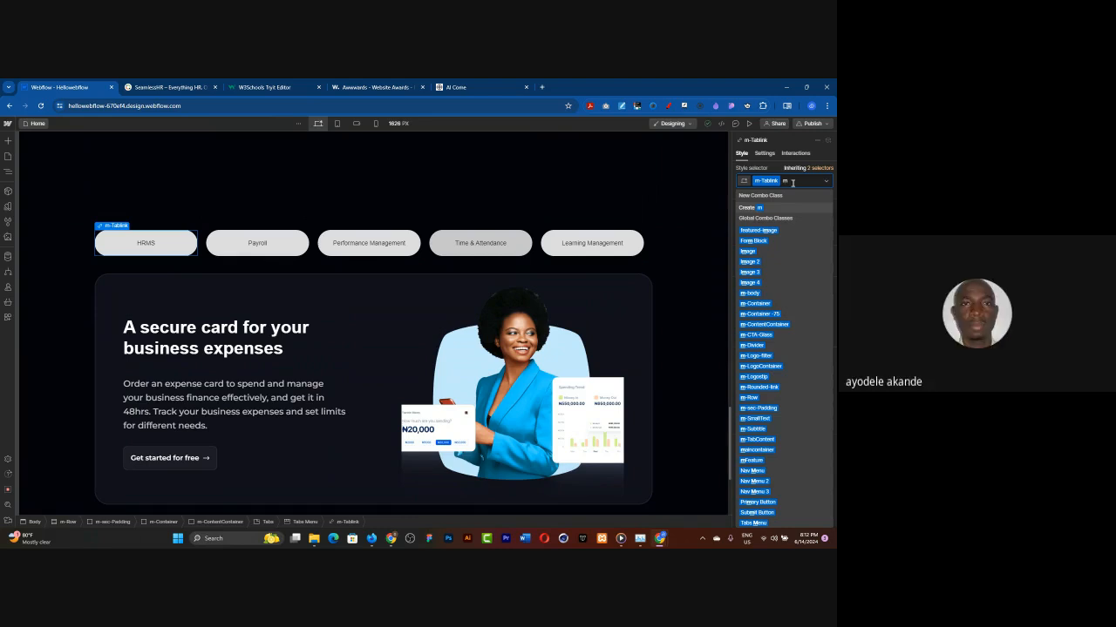
{"action": "type", "text": "-c"}
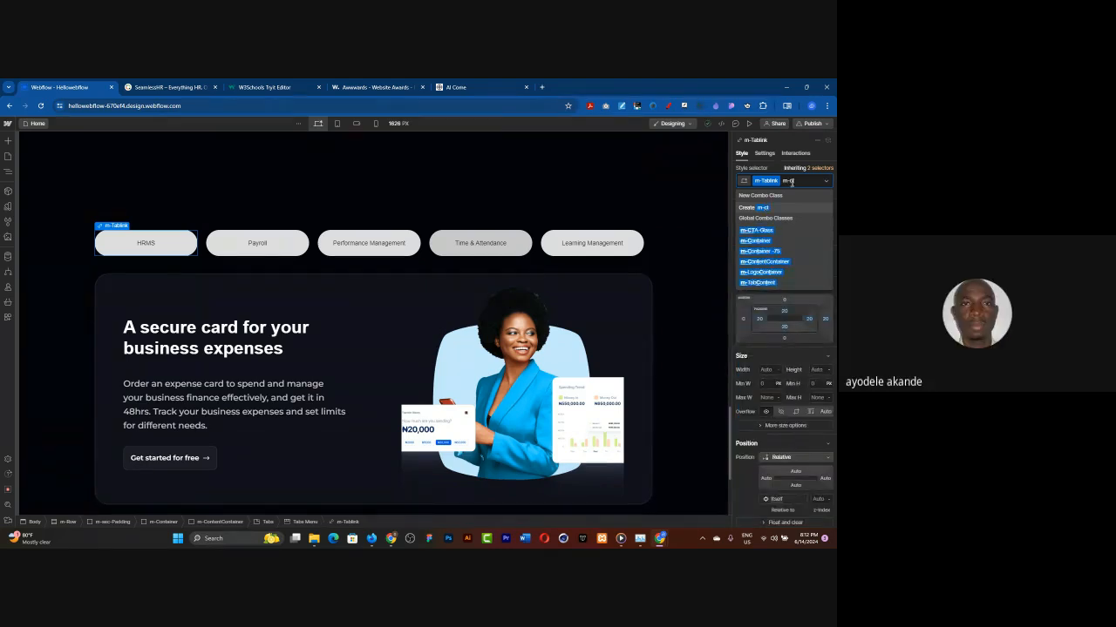
{"action": "left_click", "coordinate": [756, 231]}
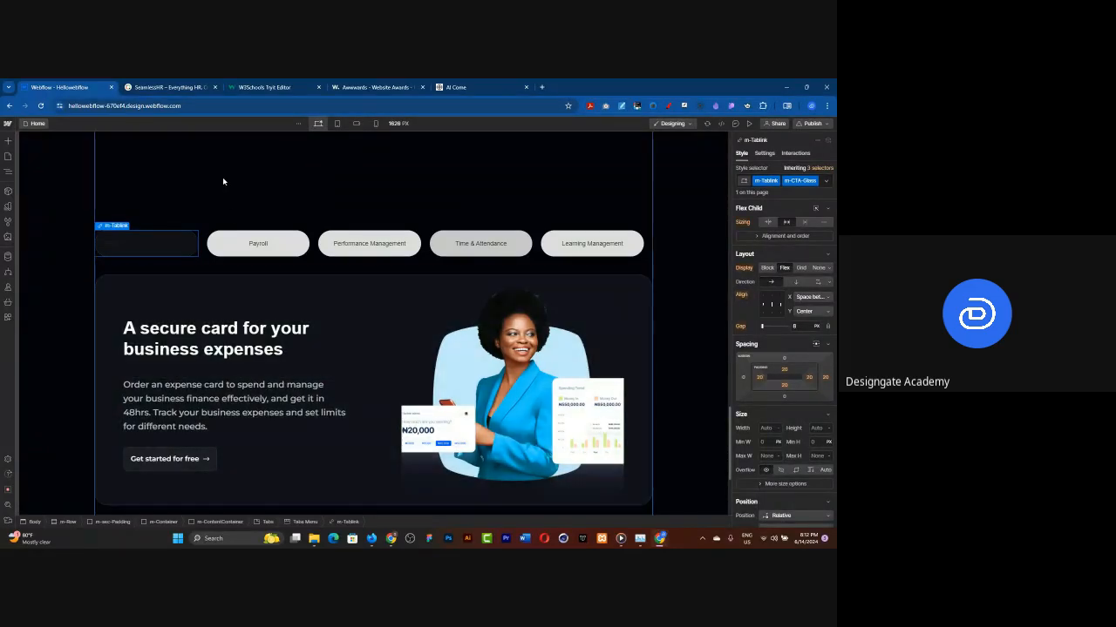
{"action": "left_click", "coordinate": [223, 181]}
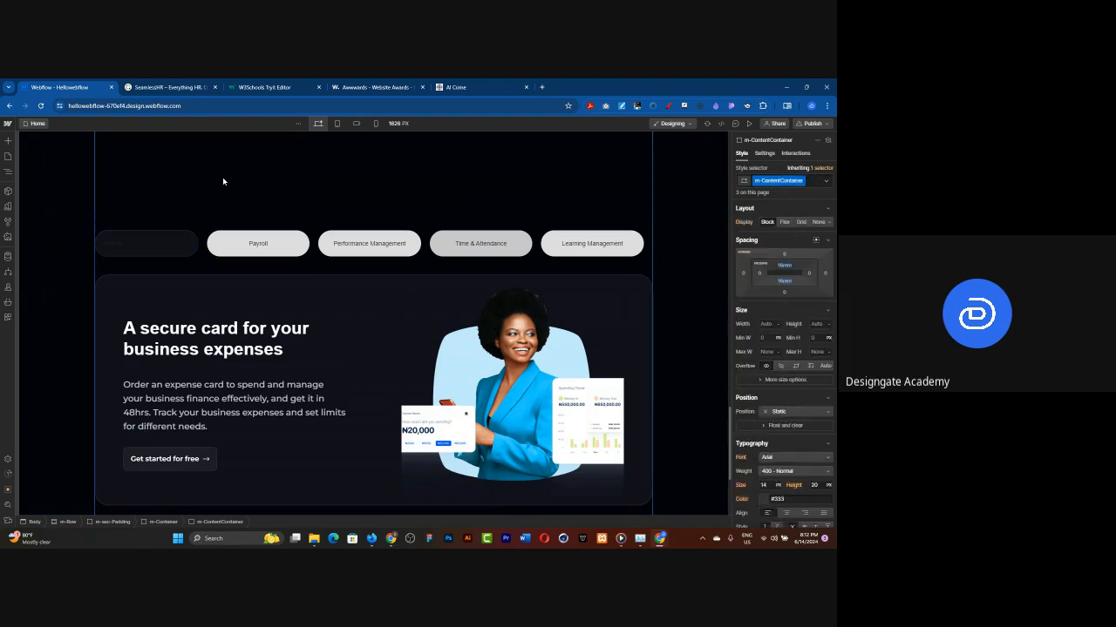
Set the background colour of the m-Tablink class to dark navy #282a41 through the HRMS tab link.
{"action": "left_click", "coordinate": [188, 242]}
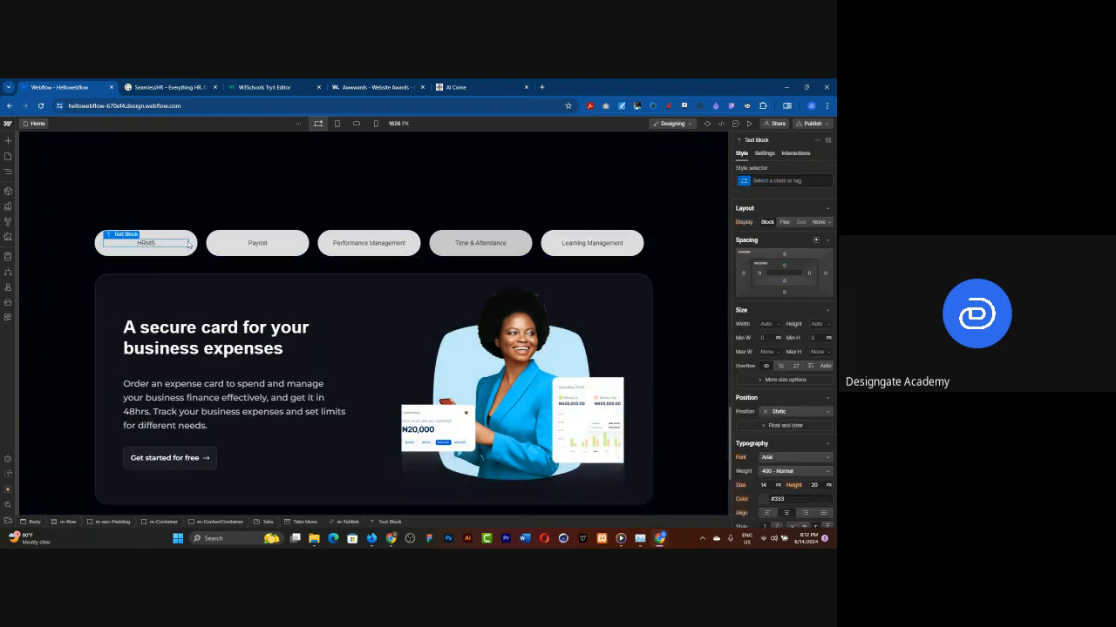
{"action": "left_click", "coordinate": [190, 241]}
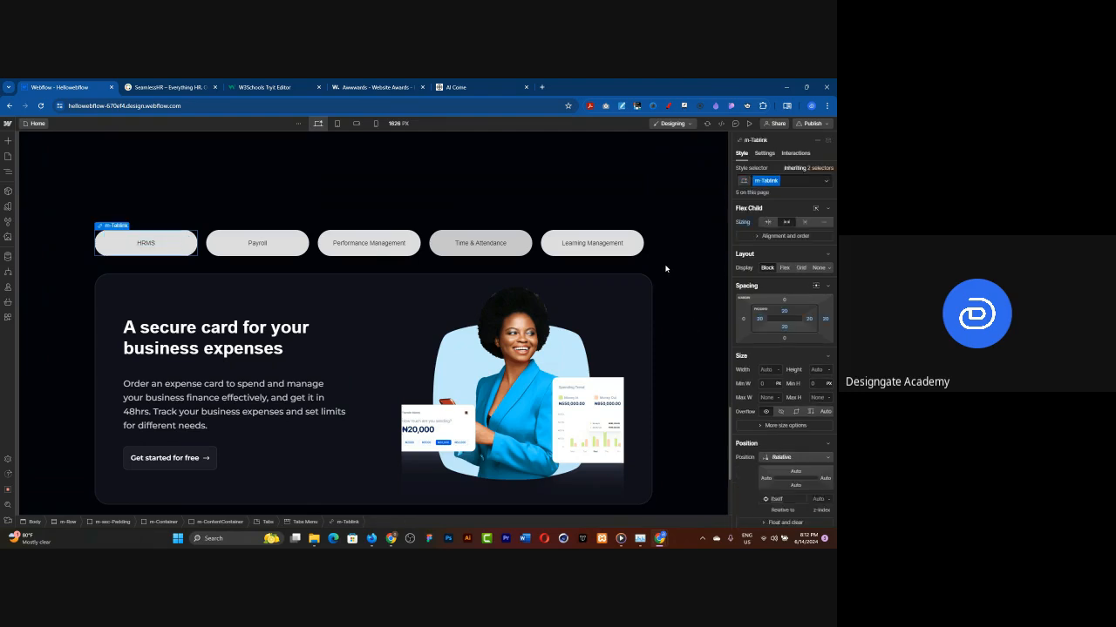
{"action": "scroll", "coordinate": [789, 367], "scroll_direction": "down", "scroll_amount": 2}
{"action": "scroll", "coordinate": [790, 367], "scroll_direction": "down", "scroll_amount": 2}
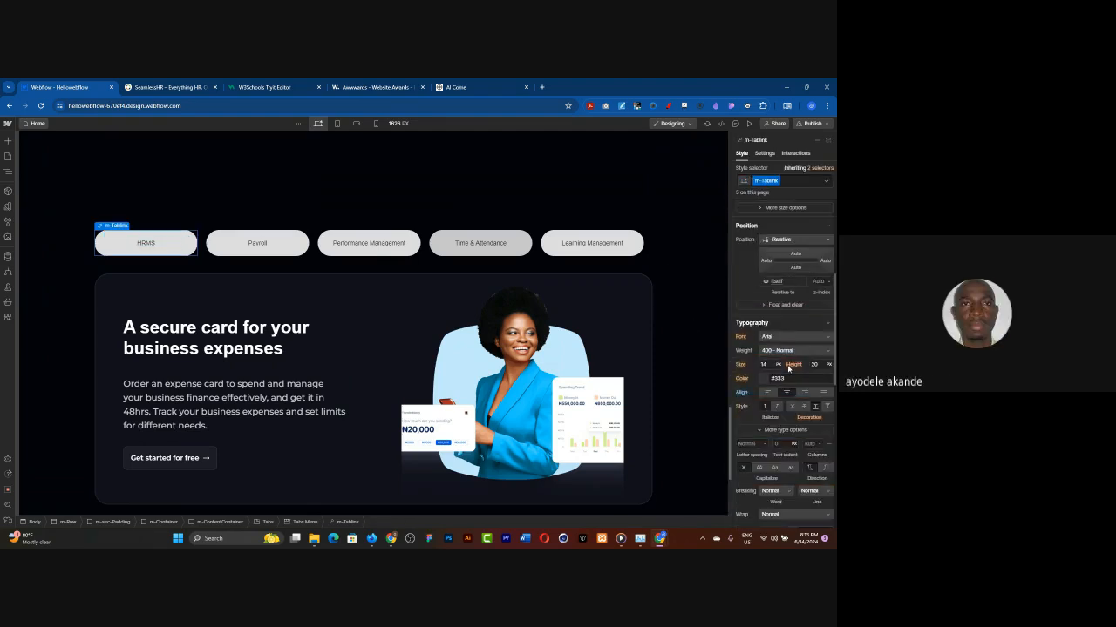
{"action": "left_click", "coordinate": [785, 430]}
{"action": "scroll", "coordinate": [776, 418], "scroll_direction": "down", "scroll_amount": 5}
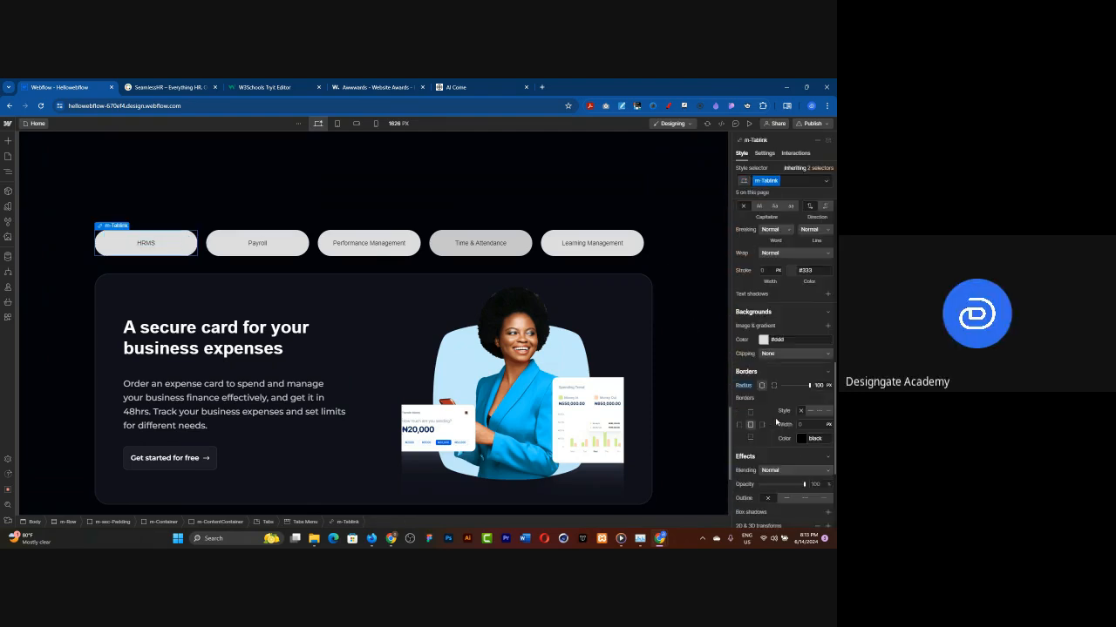
{"action": "left_click", "coordinate": [763, 340]}
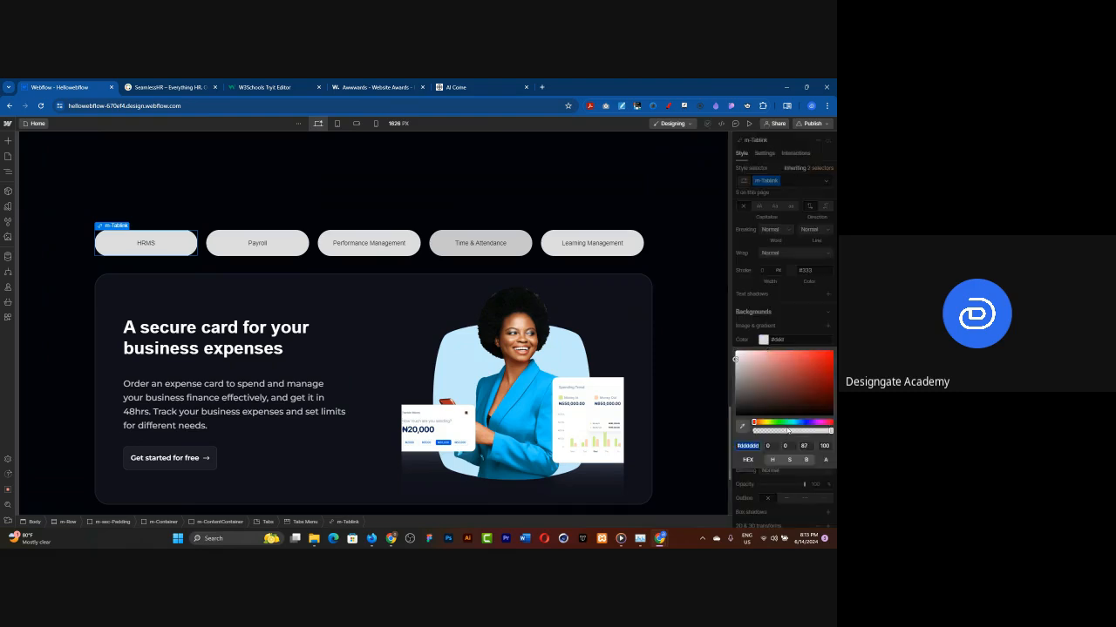
{"action": "left_click", "coordinate": [805, 423]}
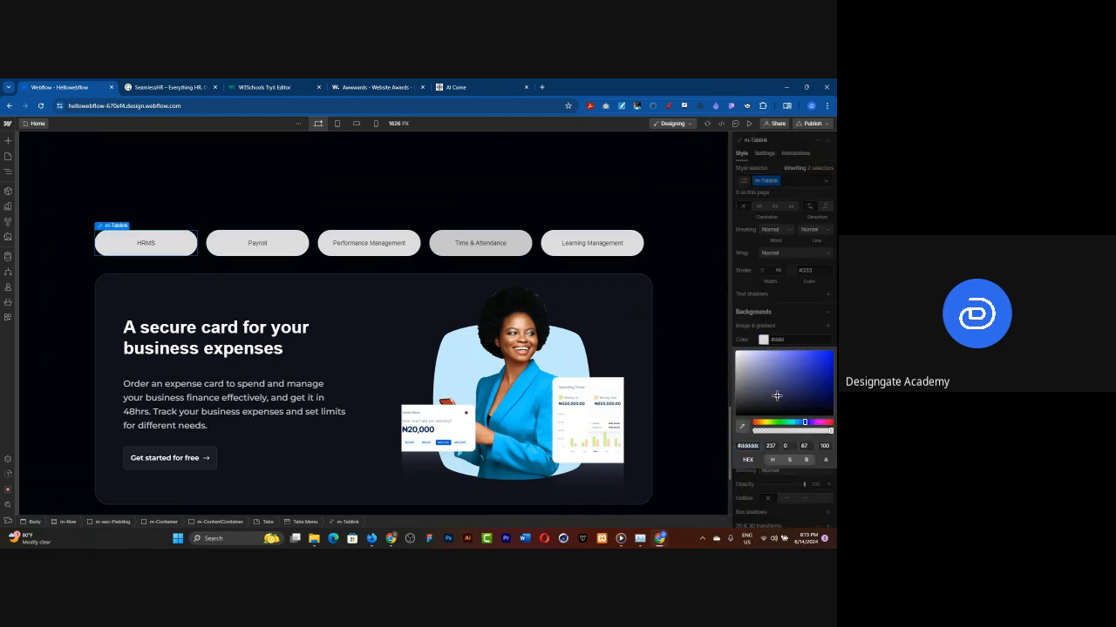
{"action": "left_click", "coordinate": [776, 396]}
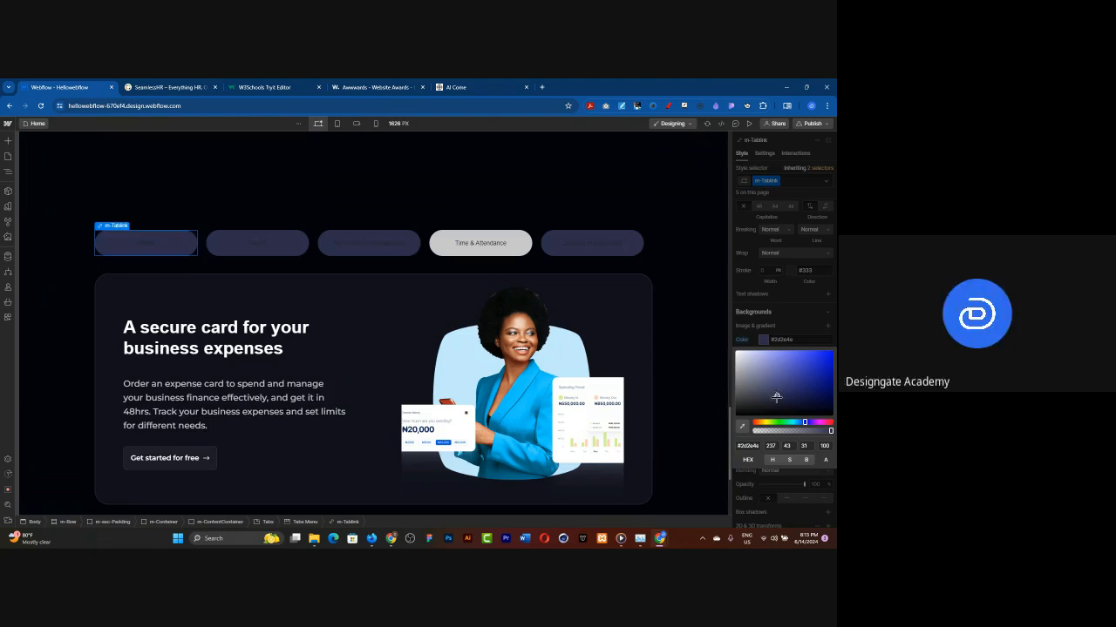
{"action": "left_click", "coordinate": [763, 400]}
{"action": "left_click", "coordinate": [741, 368]}
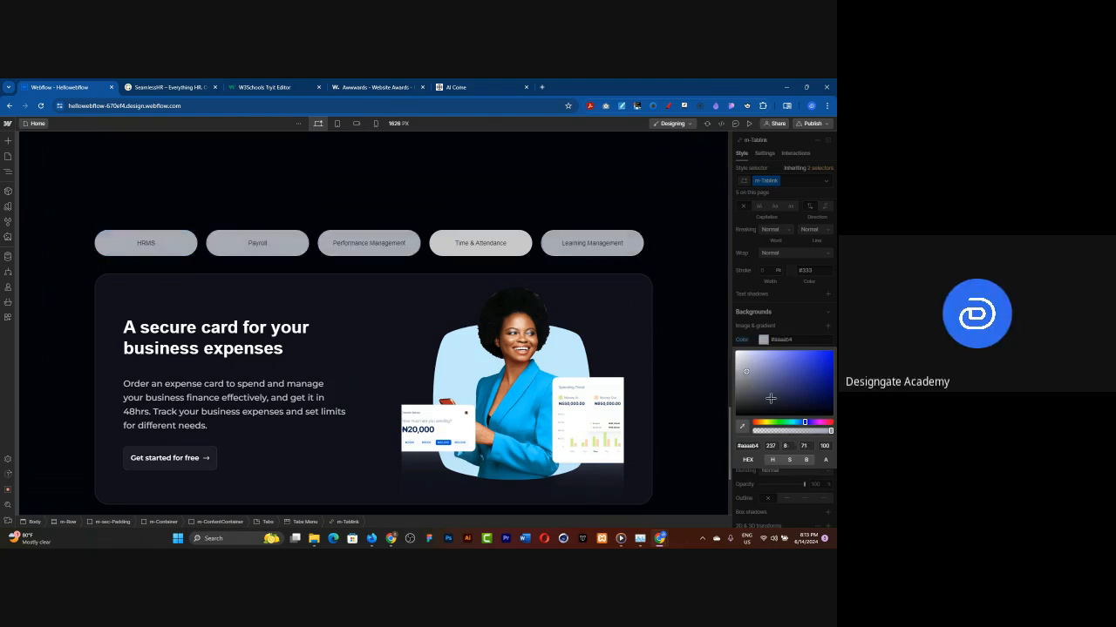
{"action": "left_click", "coordinate": [771, 399]}
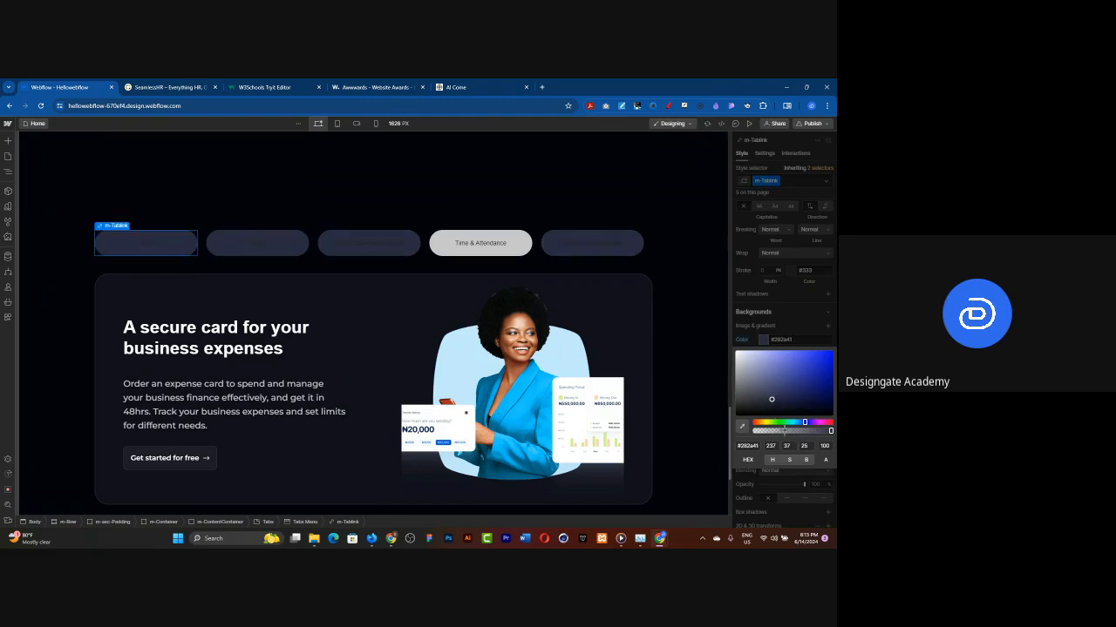
Lower the opacity of the tab links' navy background to 66%.
{"action": "left_click", "coordinate": [791, 432]}
{"action": "mouse_move", "coordinate": [790, 431]}
{"action": "left_mouse_down"}
{"action": "mouse_move", "coordinate": [820, 431]}
{"action": "mouse_move", "coordinate": [804, 430]}
{"action": "left_mouse_up"}
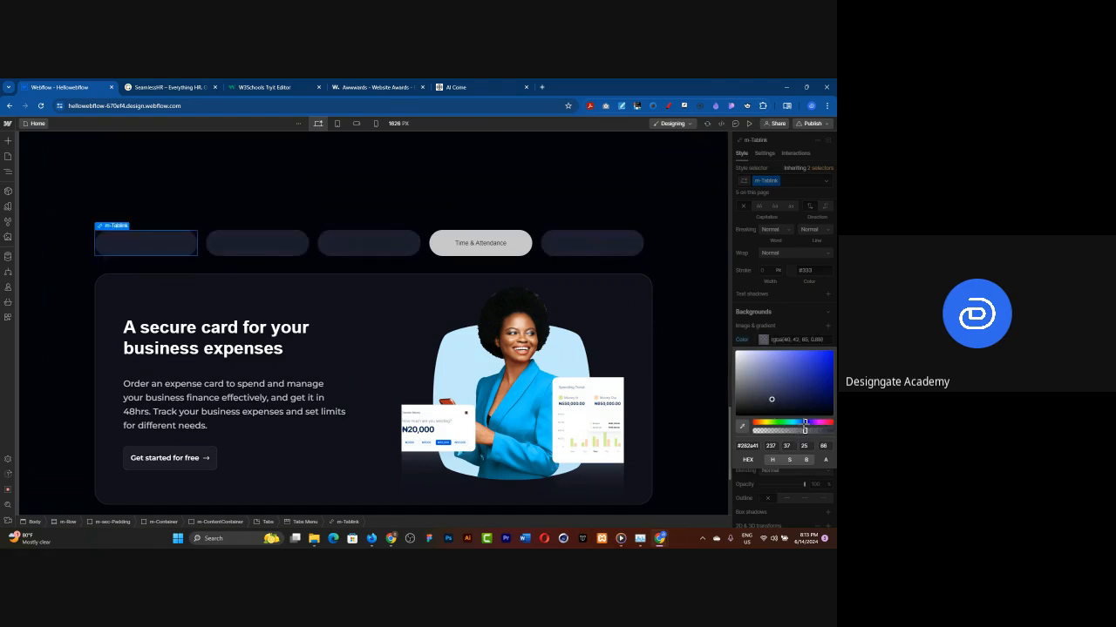
{"action": "left_click", "coordinate": [802, 335]}
Change the m-Tablink text colour to white.
{"action": "scroll", "coordinate": [780, 334], "scroll_direction": "up", "scroll_amount": 2}
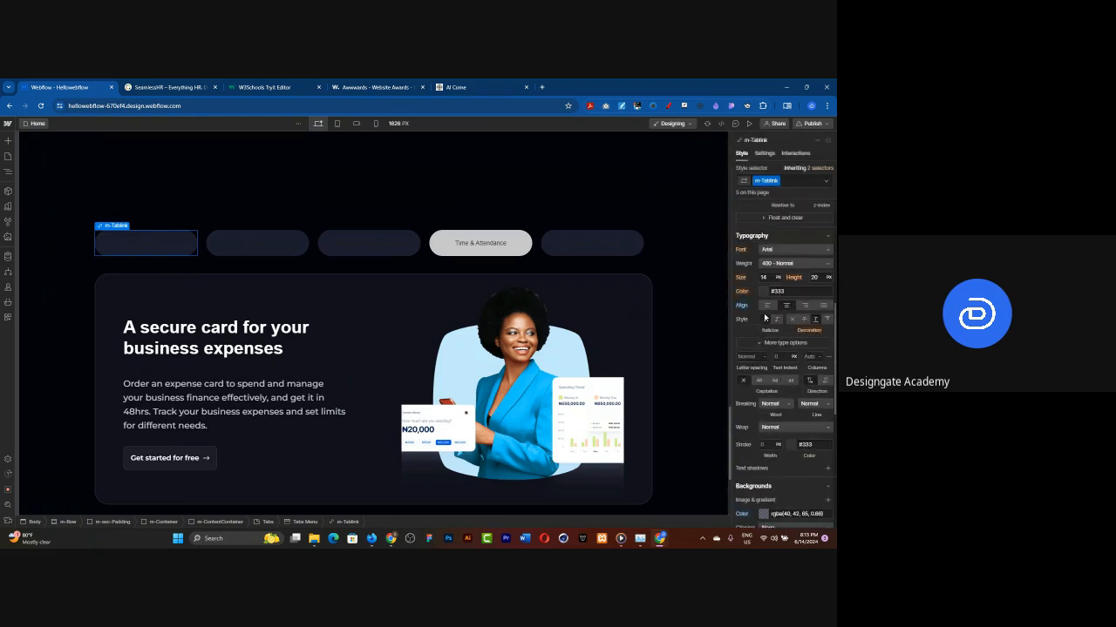
{"action": "left_click", "coordinate": [765, 294]}
{"action": "left_click_drag", "start_coordinate": [758, 306], "coordinate": [668, 267]}
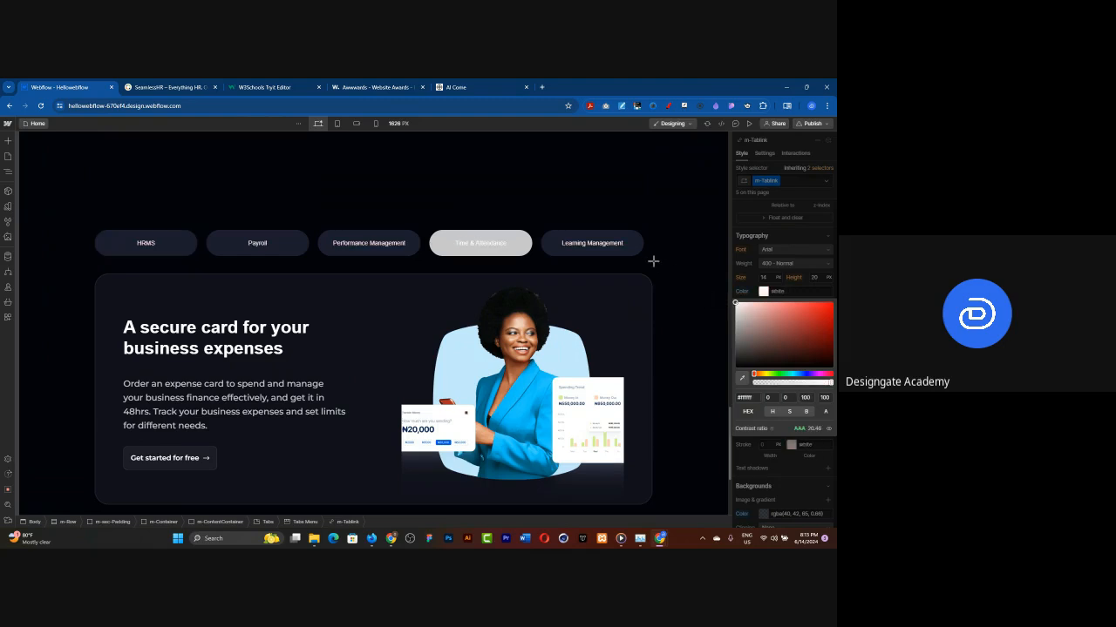
Compare the style selectors of the Time & Attendance and HRMS tab links.
{"action": "left_click", "coordinate": [520, 243]}
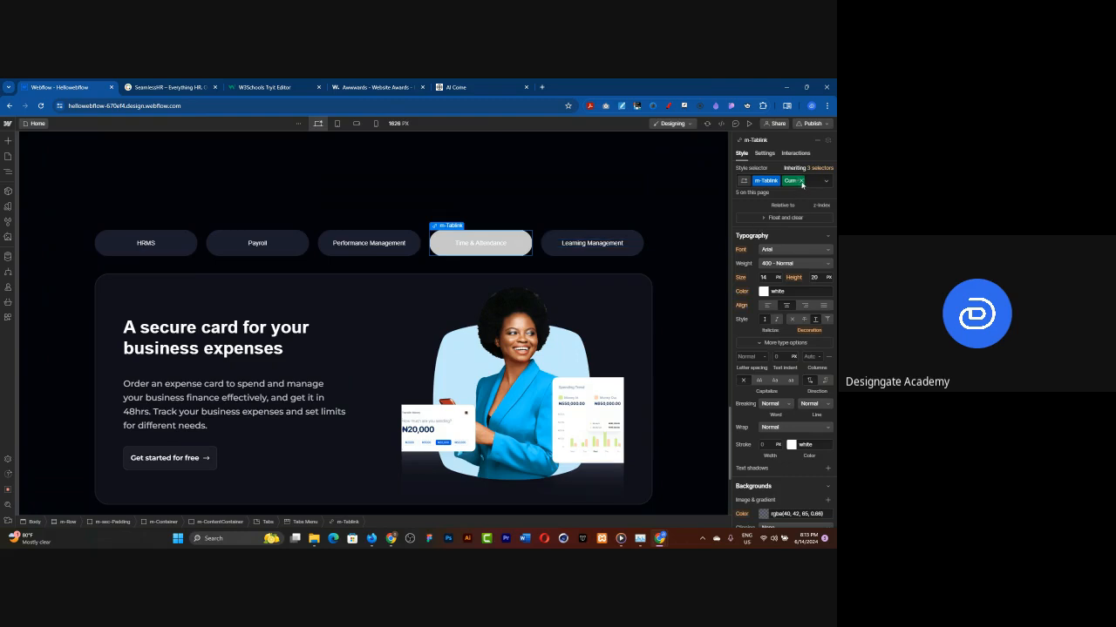
{"action": "left_click", "coordinate": [184, 252]}
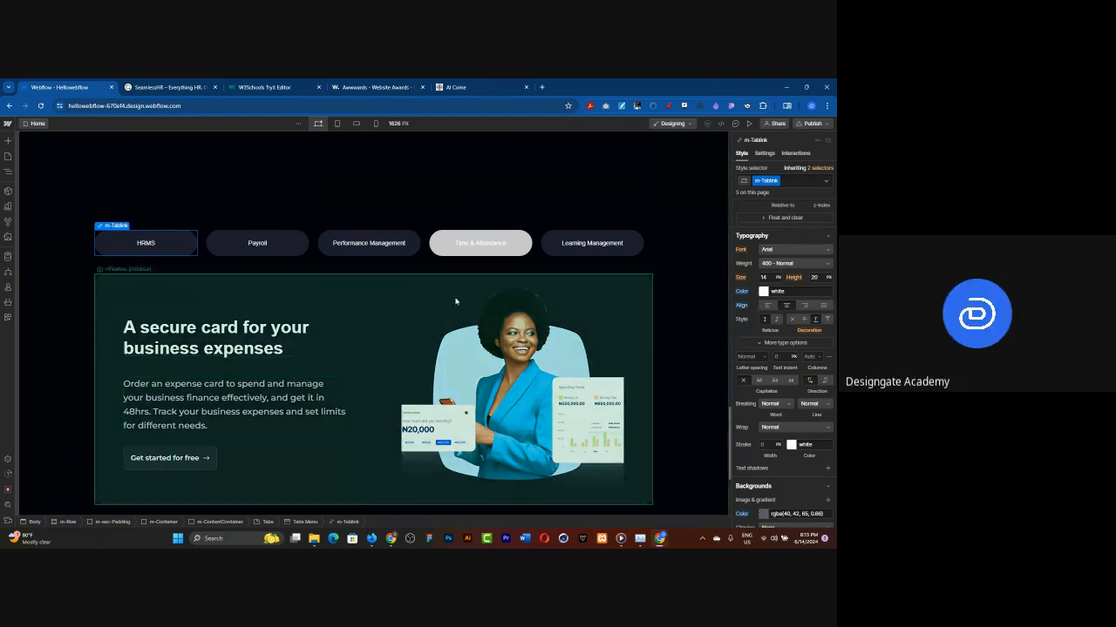
{"action": "left_click", "coordinate": [510, 251]}
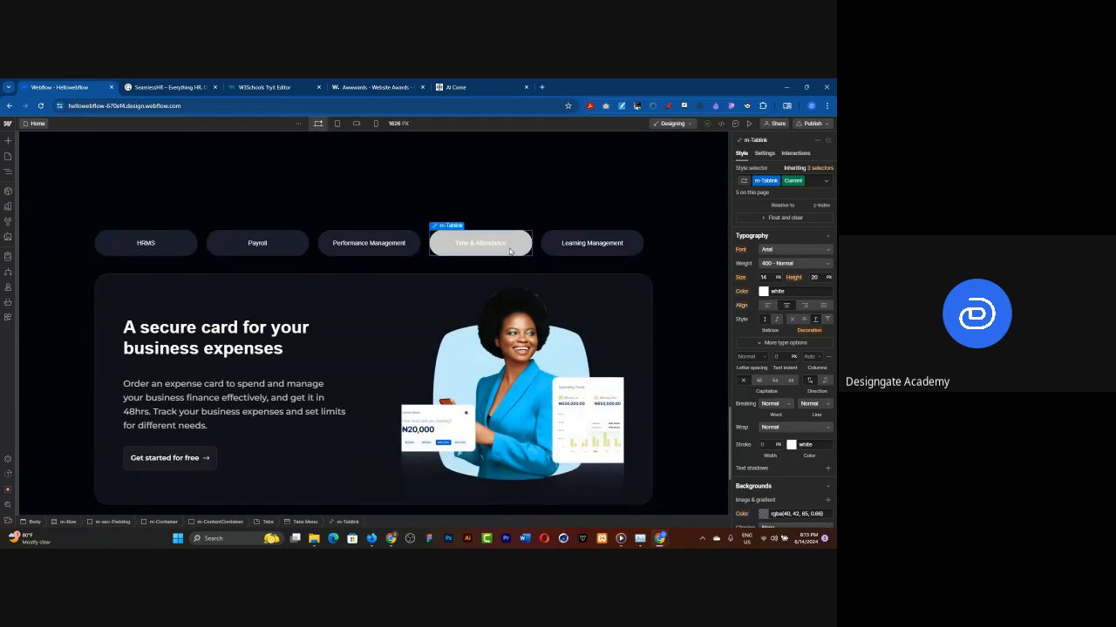
Copy the hex value #282a41 from the HRMS tab link's background colour.
{"action": "left_click", "coordinate": [189, 248]}
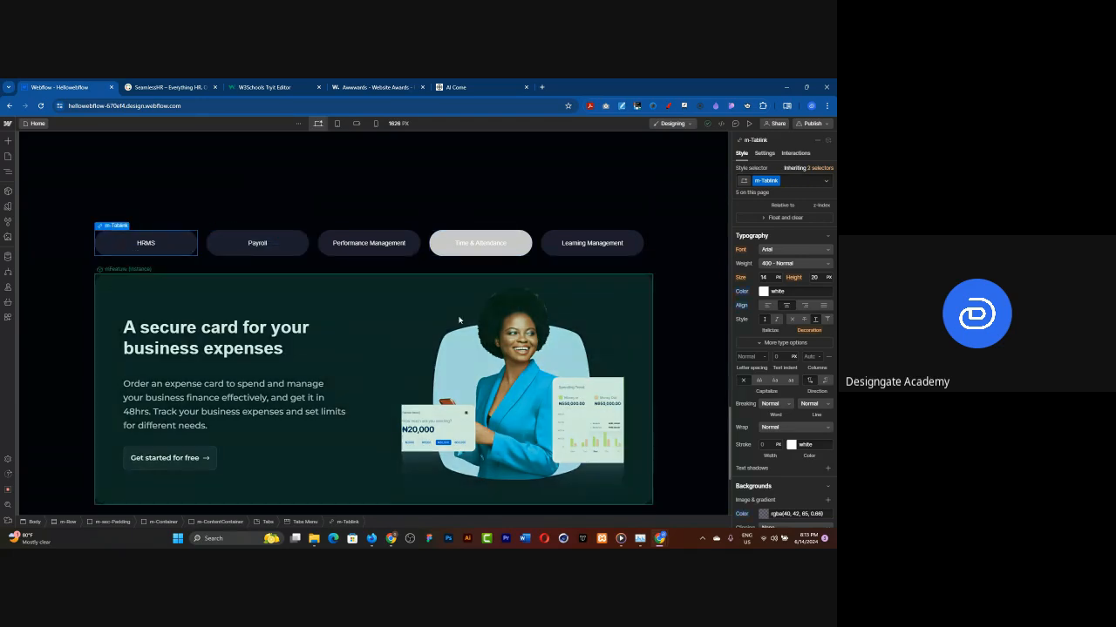
{"action": "scroll", "coordinate": [750, 455], "scroll_direction": "down", "scroll_amount": 1}
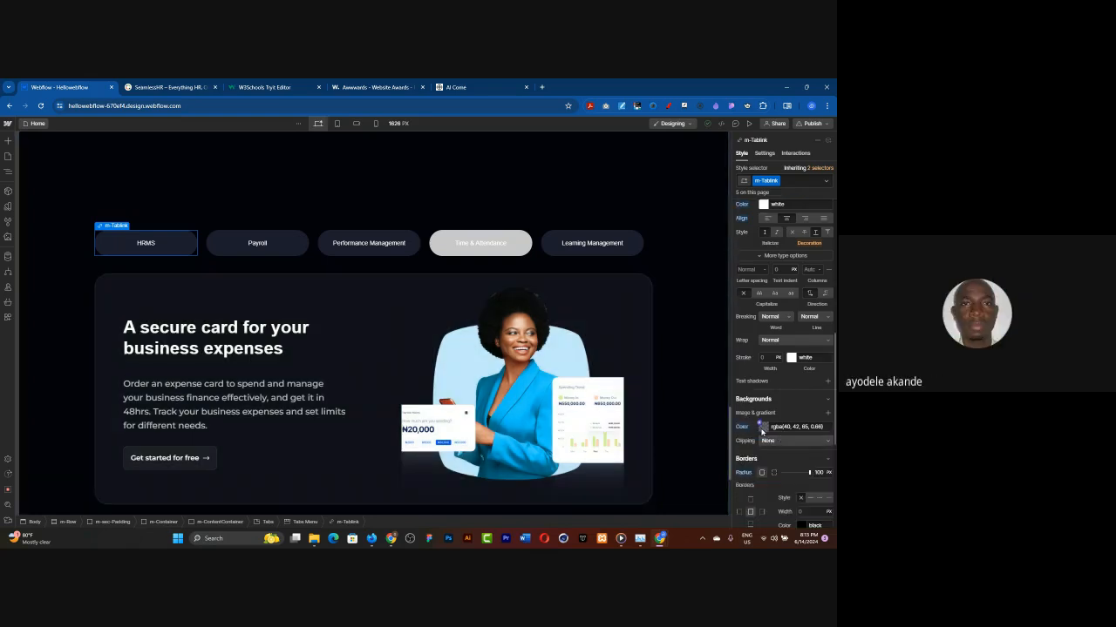
{"action": "left_click", "coordinate": [763, 427]}
{"action": "right_click", "coordinate": [747, 399]}
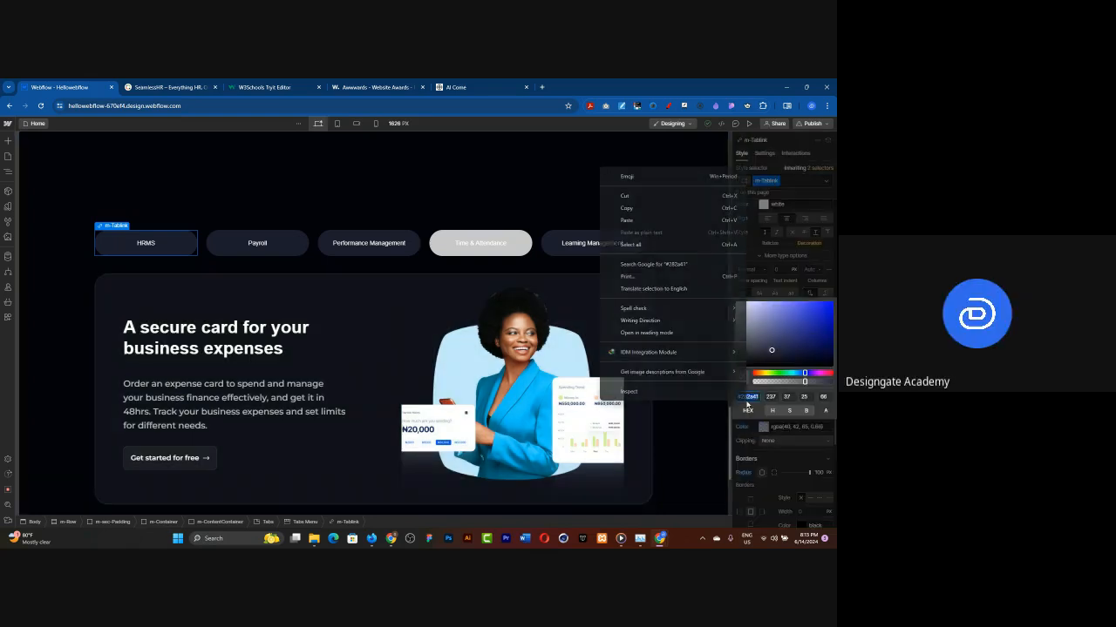
{"action": "left_click", "coordinate": [633, 210]}
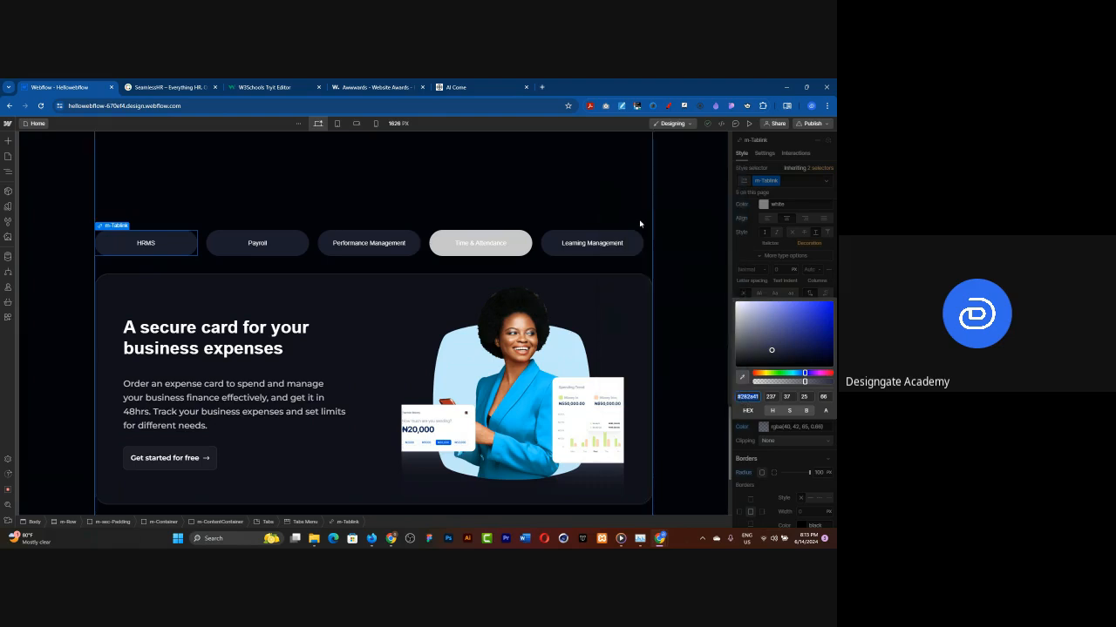
Inspect the background colour of the Time & Attendance tab link's Current class.
{"action": "left_click", "coordinate": [512, 241]}
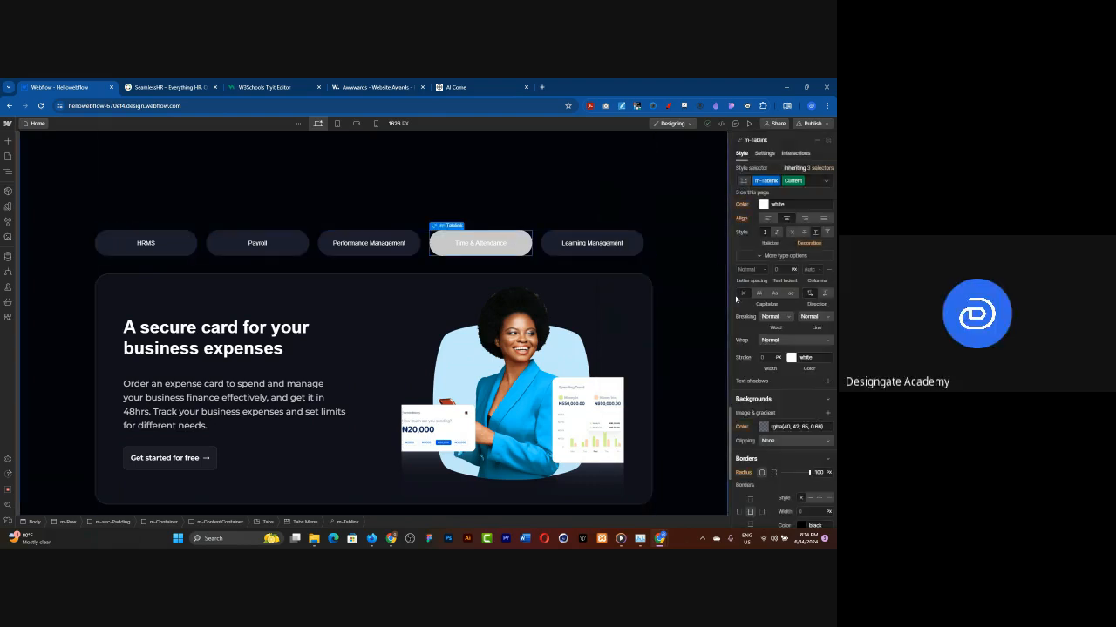
{"action": "scroll", "coordinate": [779, 384], "scroll_direction": "down", "scroll_amount": 1}
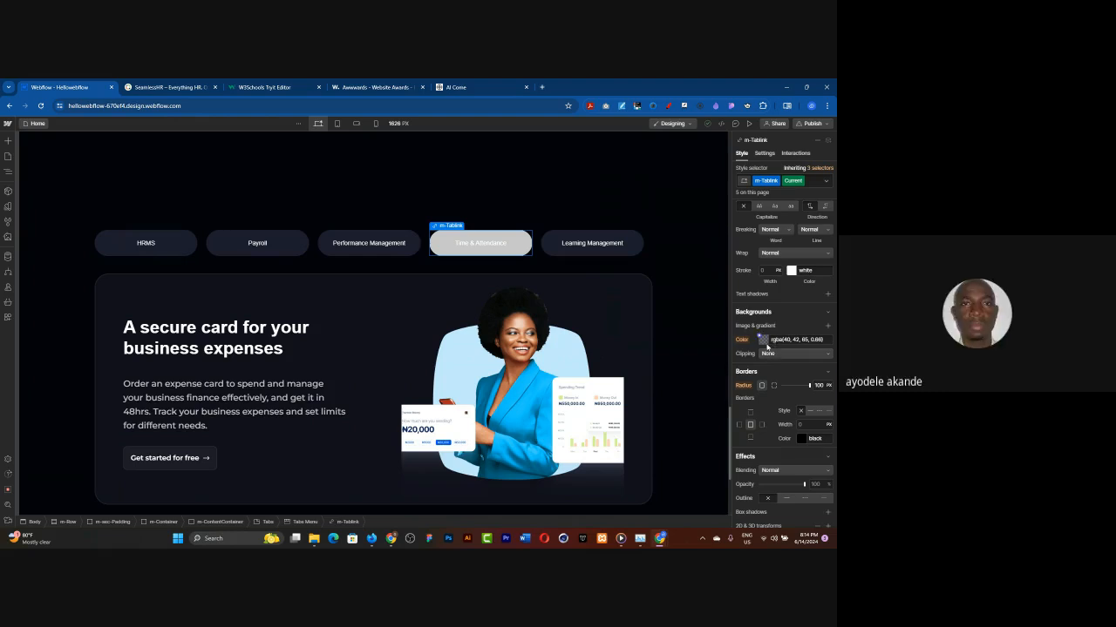
{"action": "left_click", "coordinate": [764, 340]}
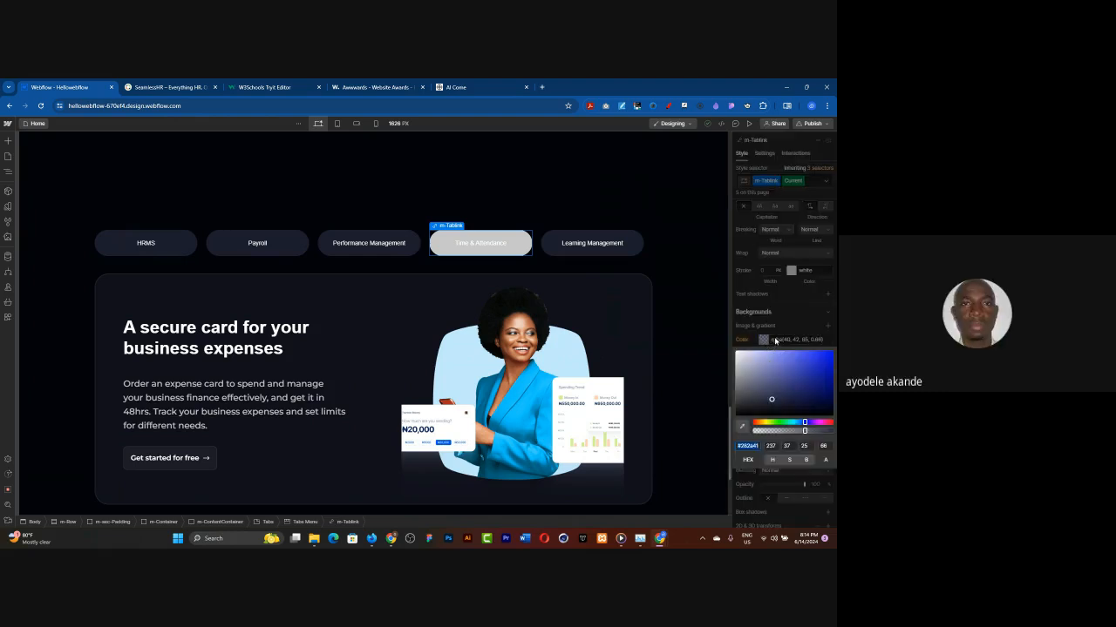
{"action": "left_click", "coordinate": [782, 333]}
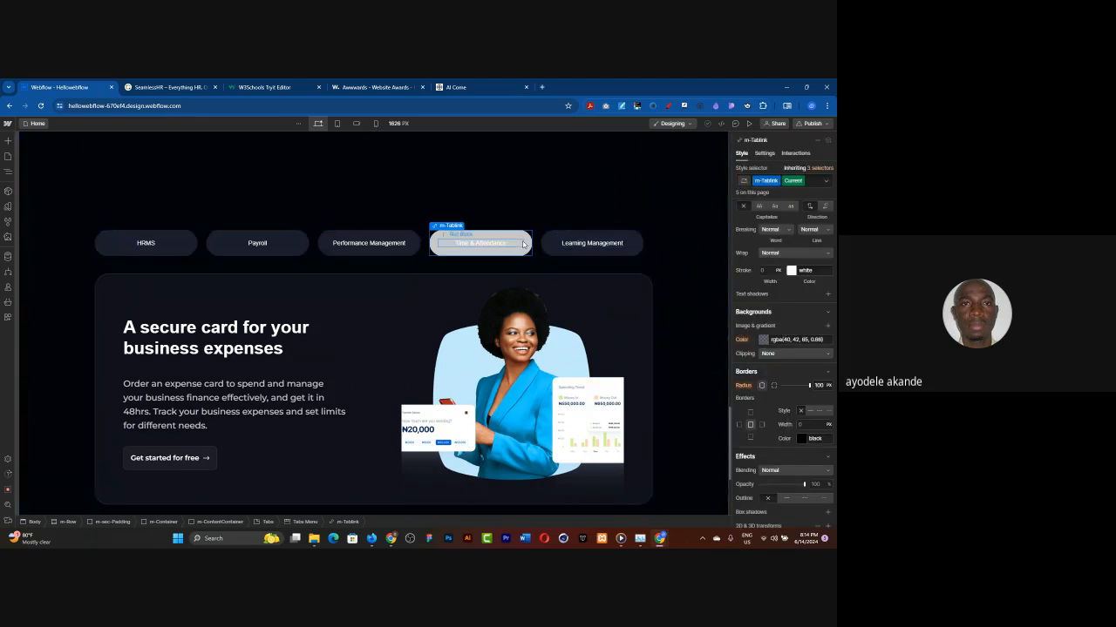
Reselect the Time & Attendance tab link and check which states are available for its Current class.
{"action": "left_click", "coordinate": [521, 241]}
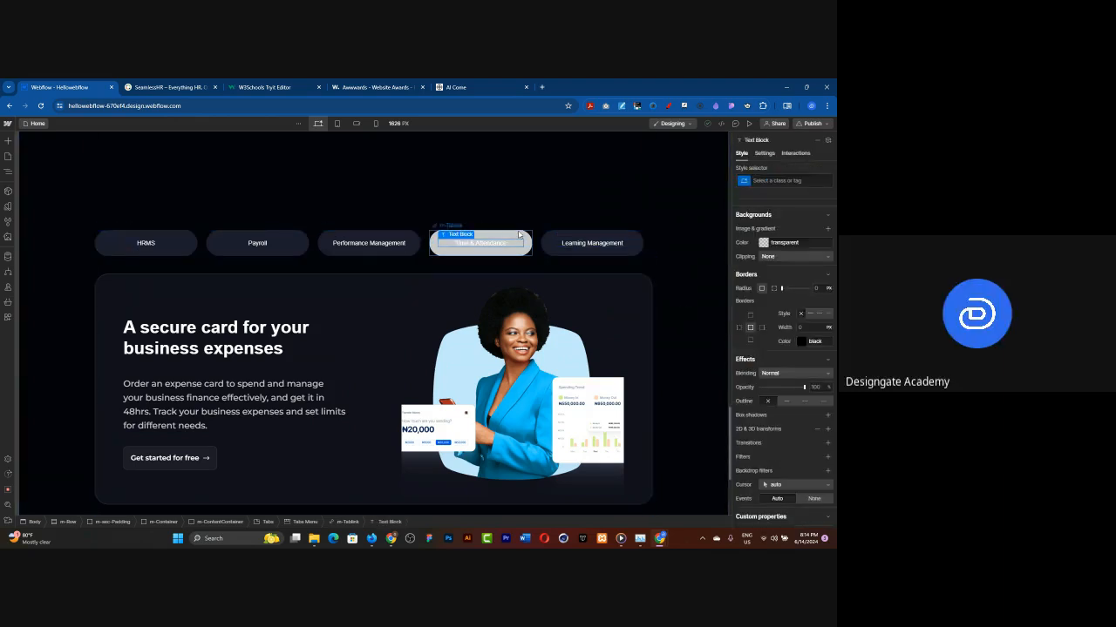
{"action": "left_click", "coordinate": [519, 233]}
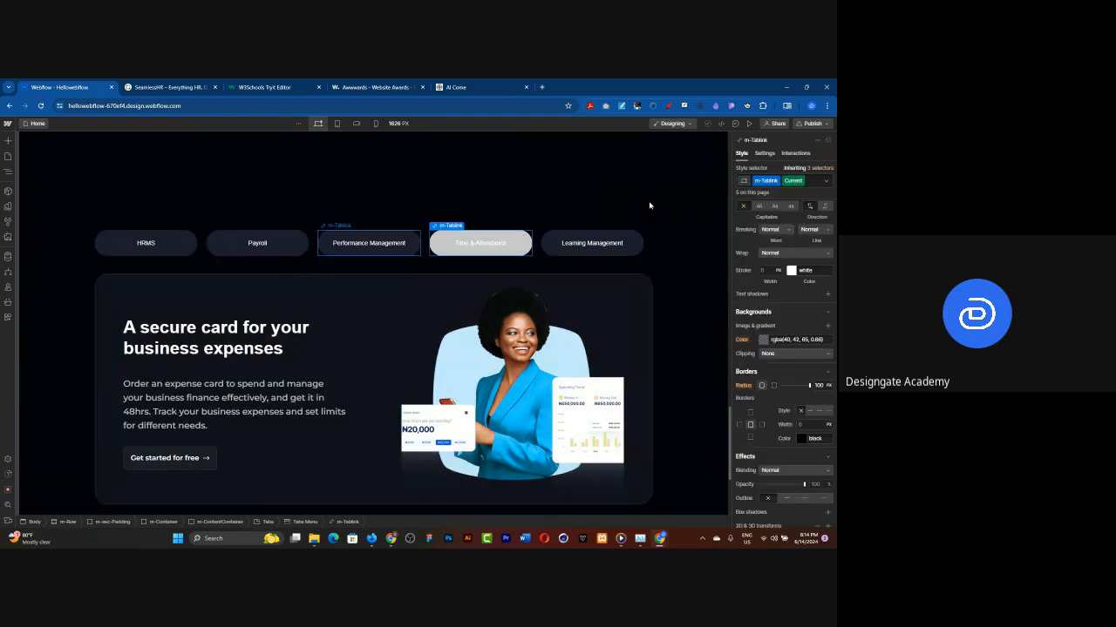
{"action": "left_click", "coordinate": [825, 181]}
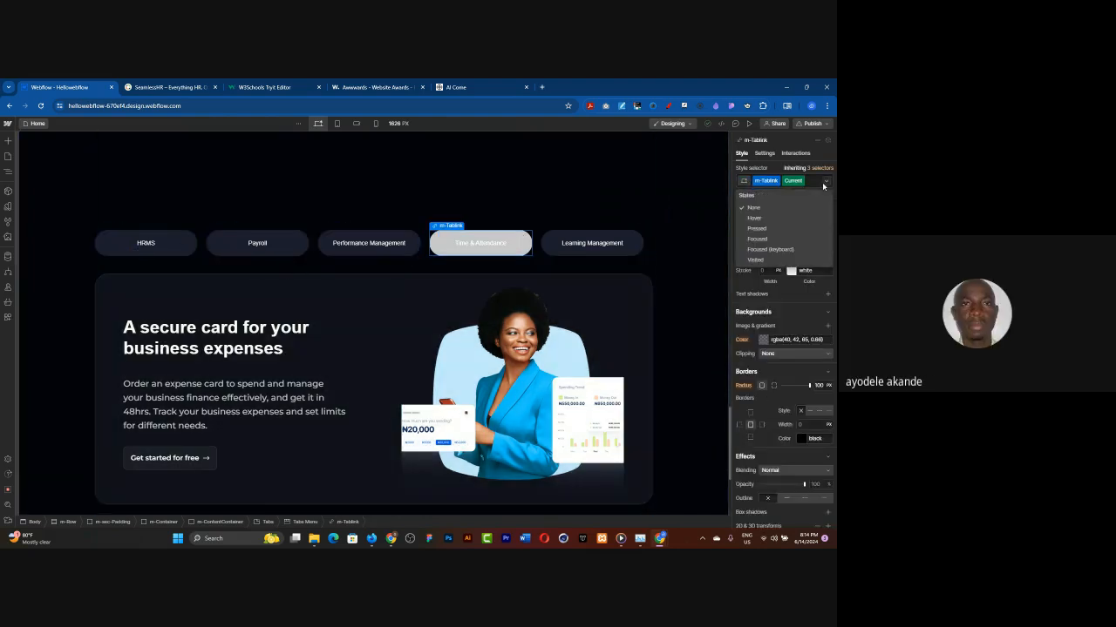
{"action": "left_click", "coordinate": [824, 185]}
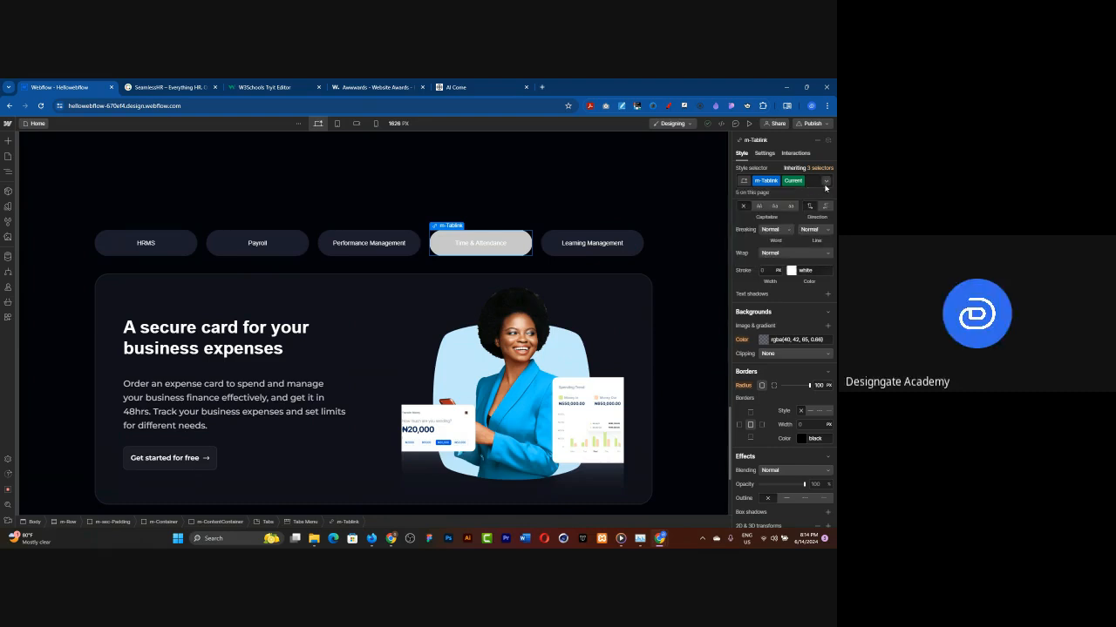
{"action": "left_click", "coordinate": [826, 186]}
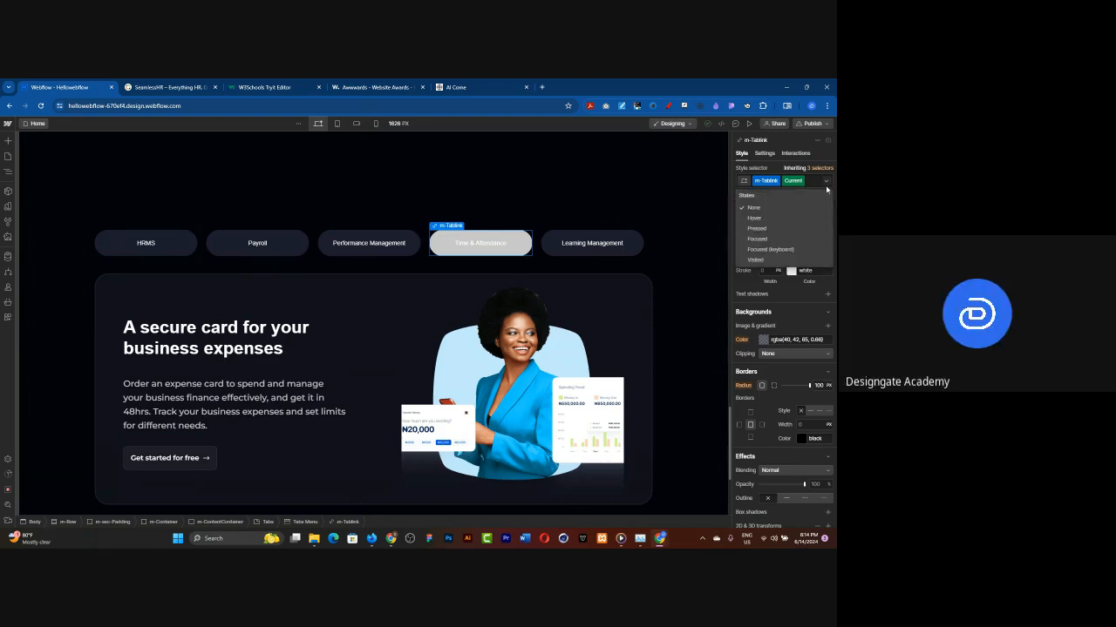
{"action": "left_click", "coordinate": [826, 183]}
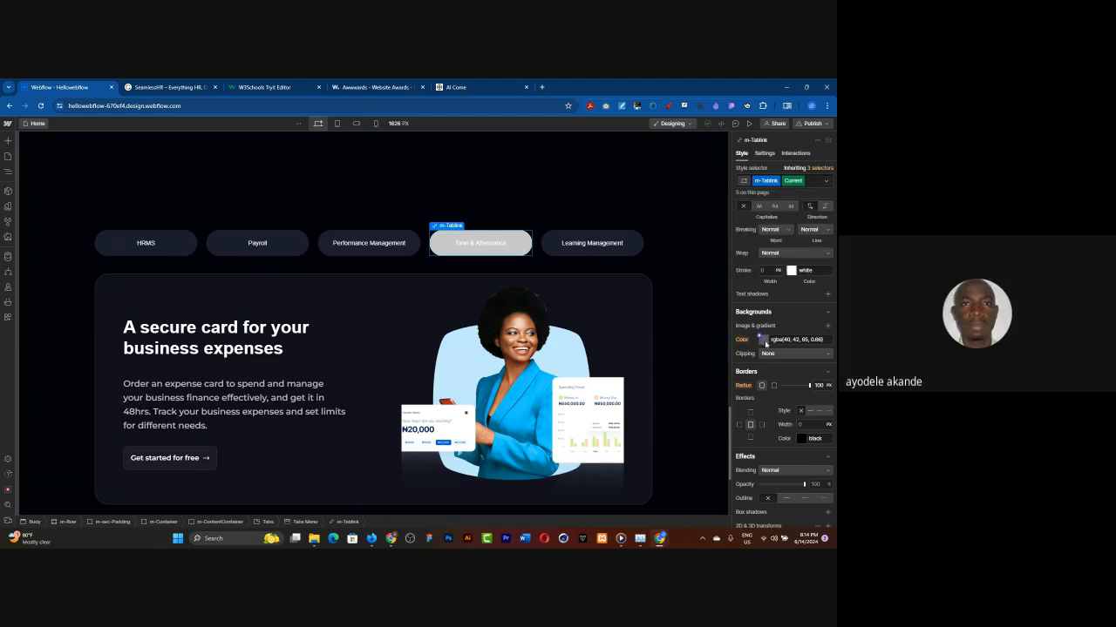
Try the blue rgba(33, 38, 150, 0.66) as the background colour of the Current Time & Attendance tab link.
{"action": "left_click", "coordinate": [760, 340]}
{"action": "left_click", "coordinate": [811, 378]}
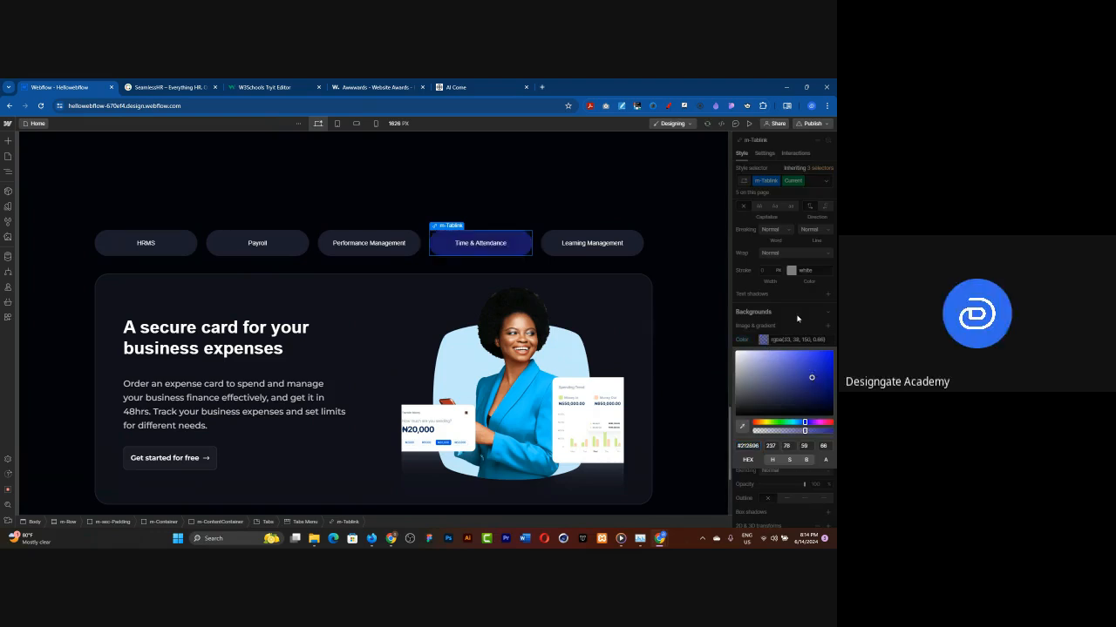
{"action": "left_click", "coordinate": [796, 321]}
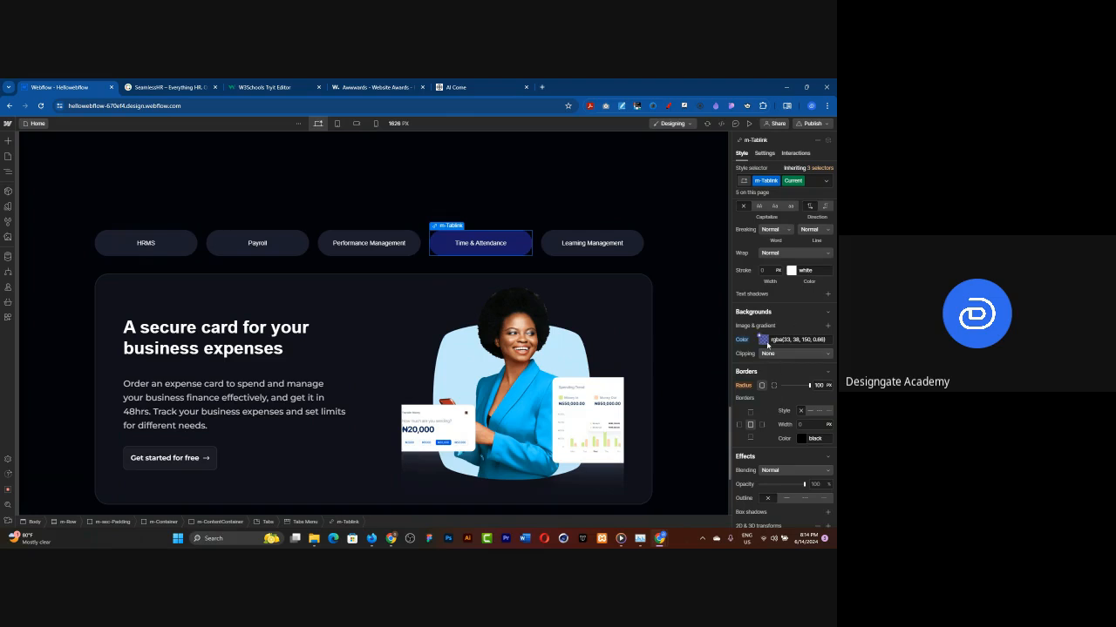
Set the background colour of the tab link's Current class to #282a41.
{"action": "left_click", "coordinate": [780, 340]}
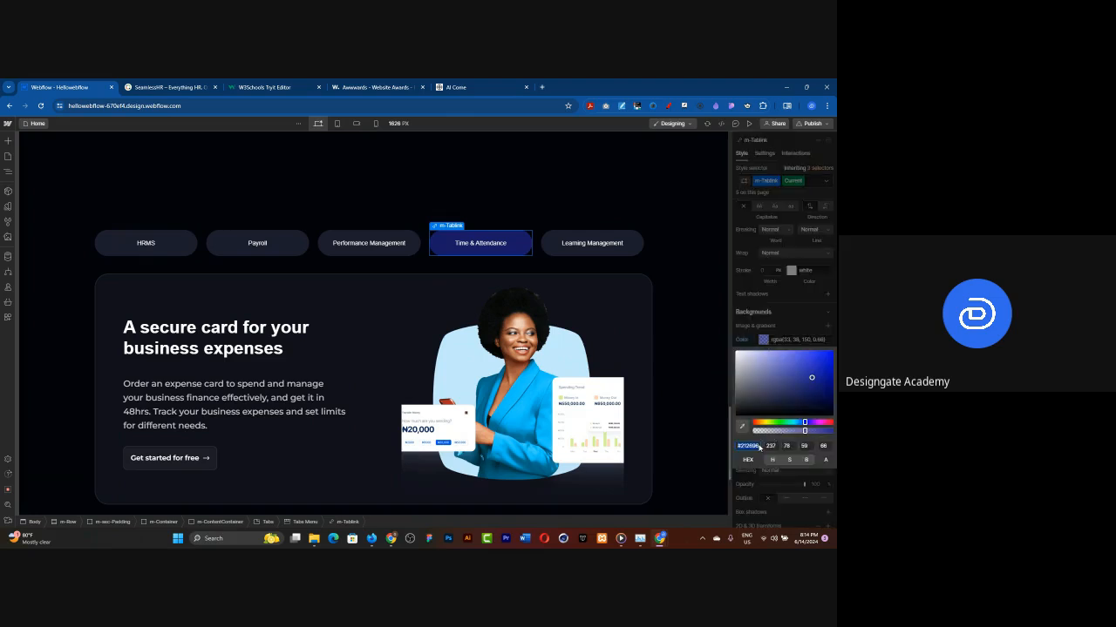
{"action": "type", "text": "#282a4f"}
{"action": "key", "text": "Return"}
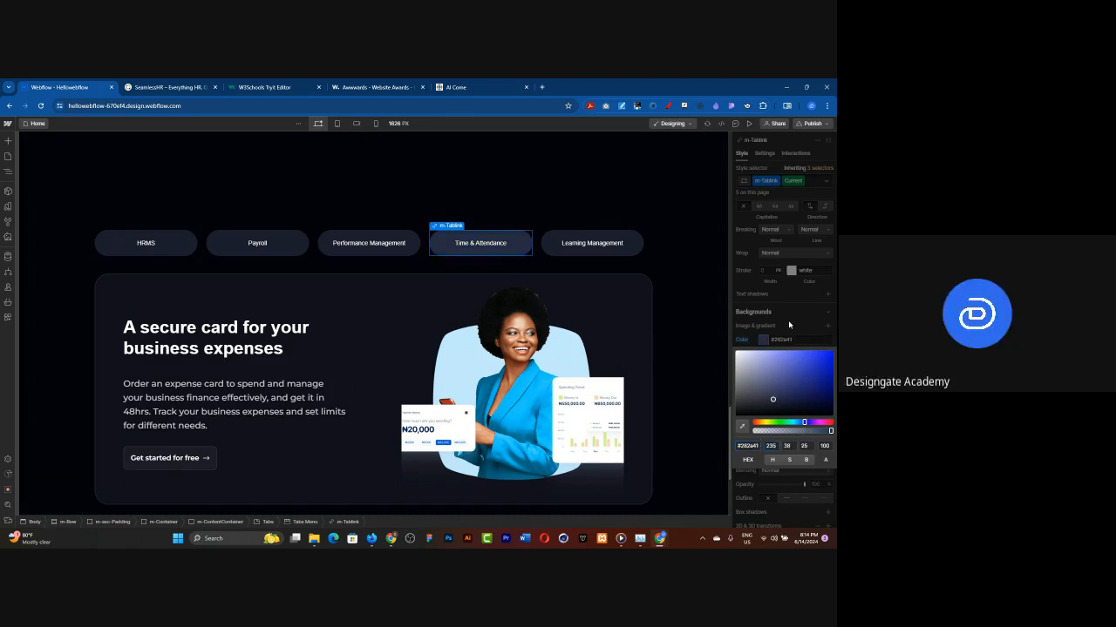
{"action": "left_click", "coordinate": [789, 341]}
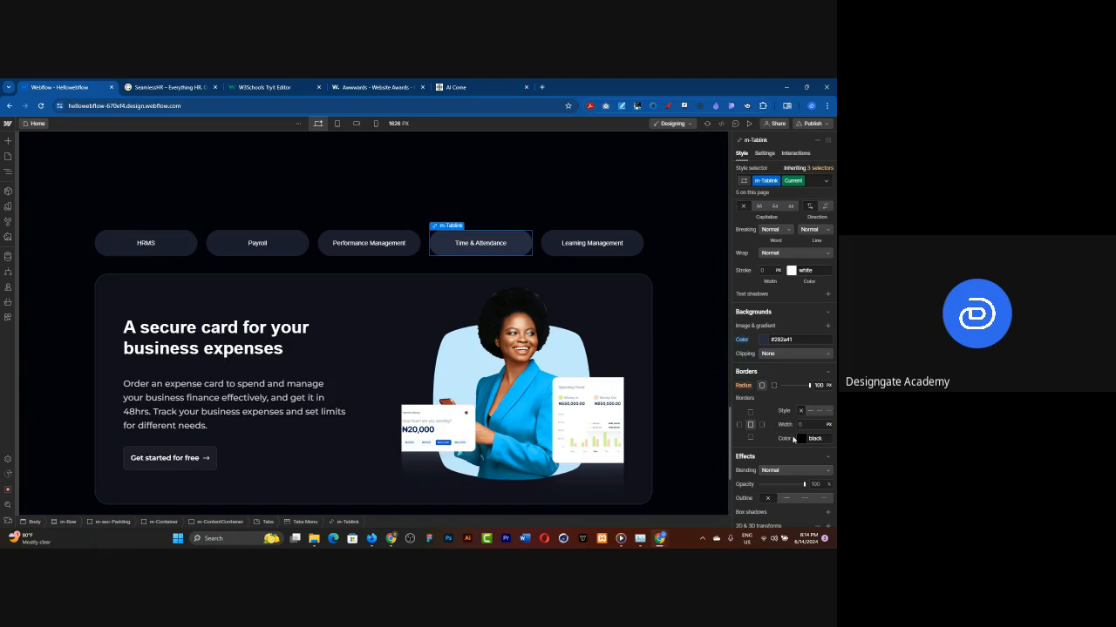
Give the Current tab link a solid white border with 66% opacity and a width of 2 px.
{"action": "left_click", "coordinate": [803, 443]}
{"action": "left_click_drag", "start_coordinate": [765, 375], "coordinate": [667, 260]}
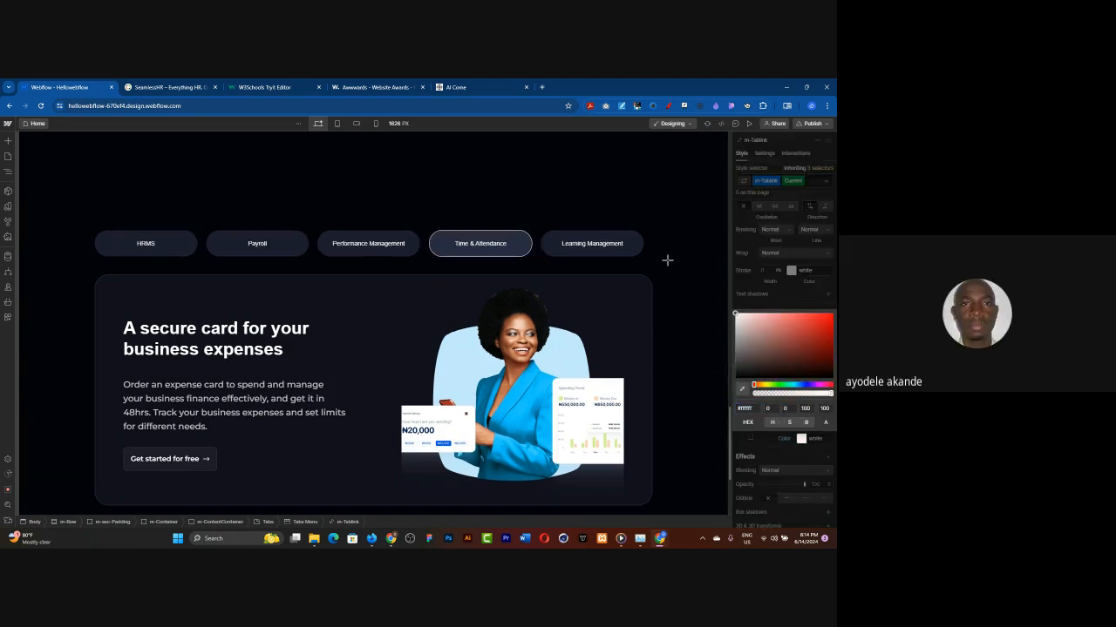
{"action": "left_click", "coordinate": [806, 394]}
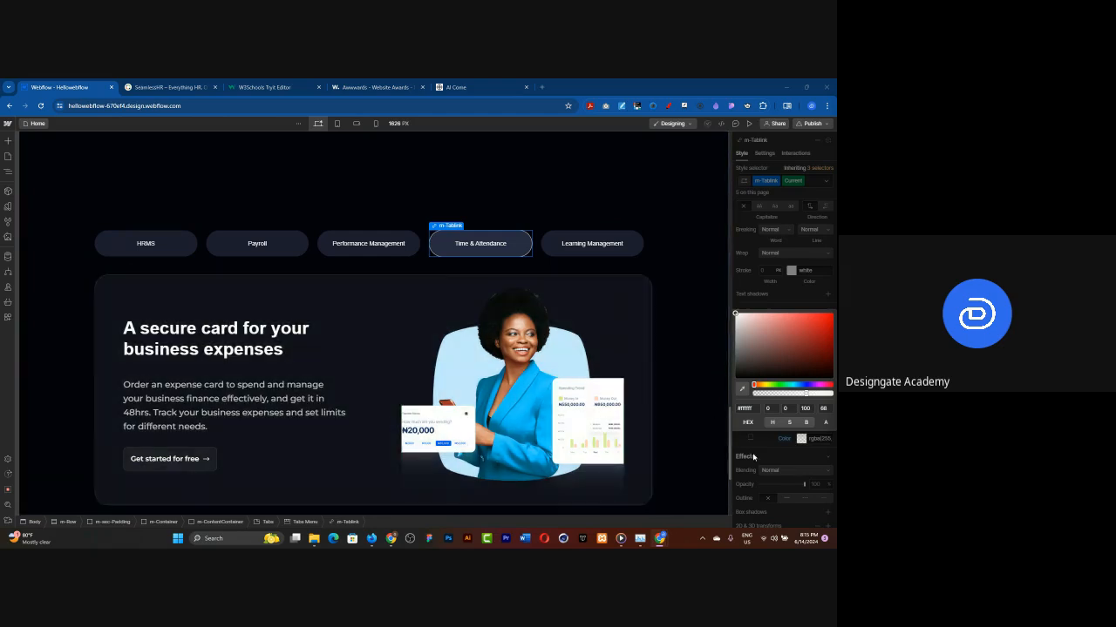
{"action": "key", "text": "Escape"}
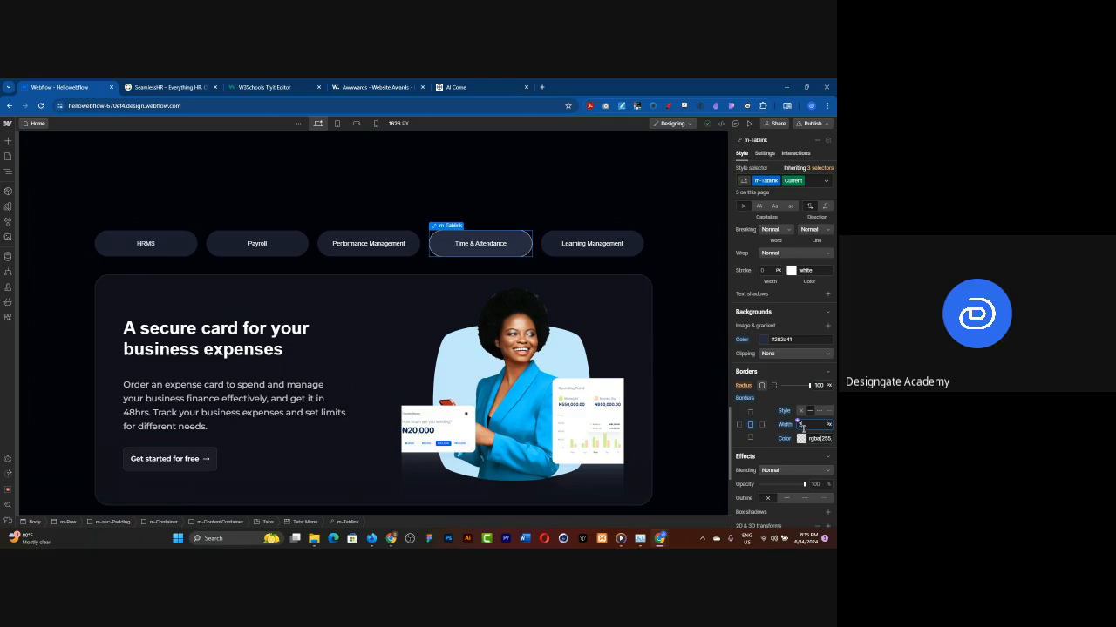
{"action": "left_click", "coordinate": [767, 442]}
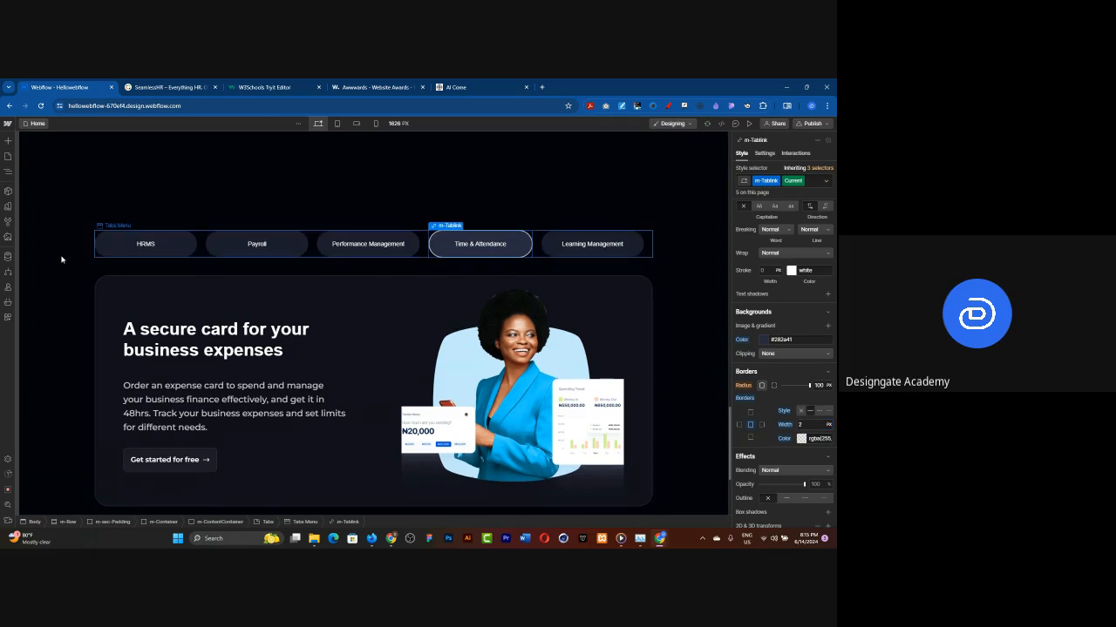
Preview the page, switch through all five tabs to check the current-tab style, and return to the designer.
{"action": "left_click", "coordinate": [826, 181]}
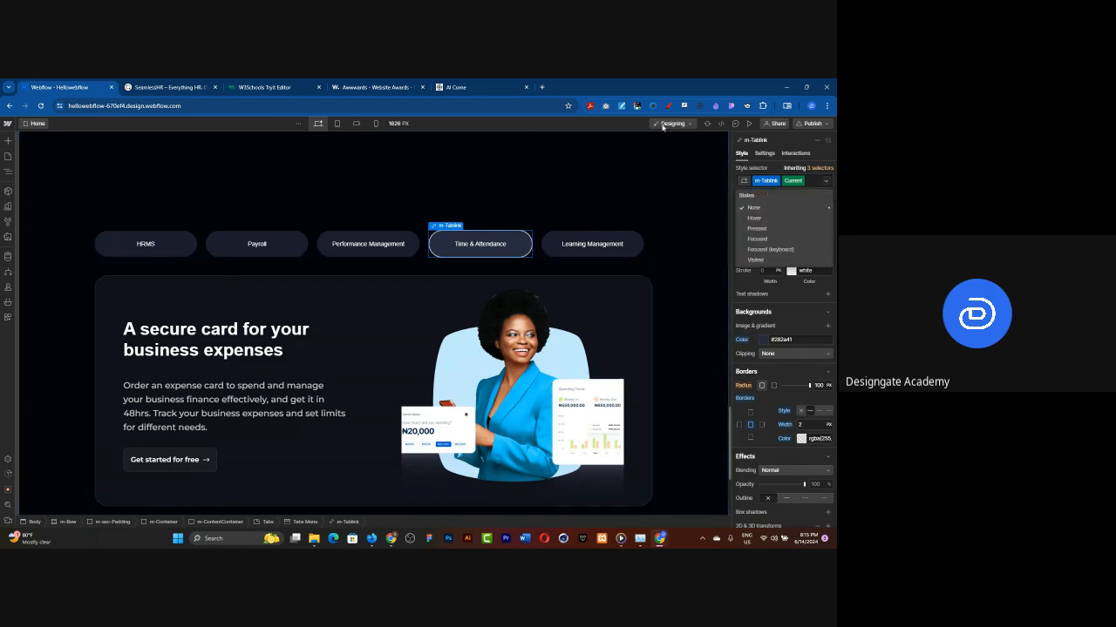
{"action": "left_click", "coordinate": [747, 124]}
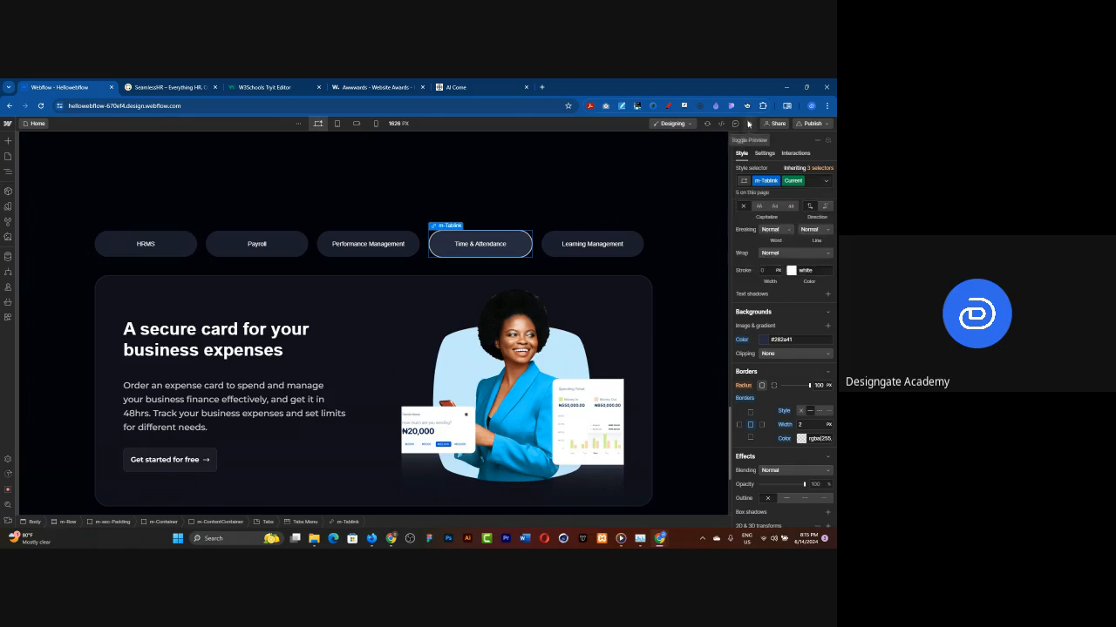
{"action": "left_click", "coordinate": [748, 124]}
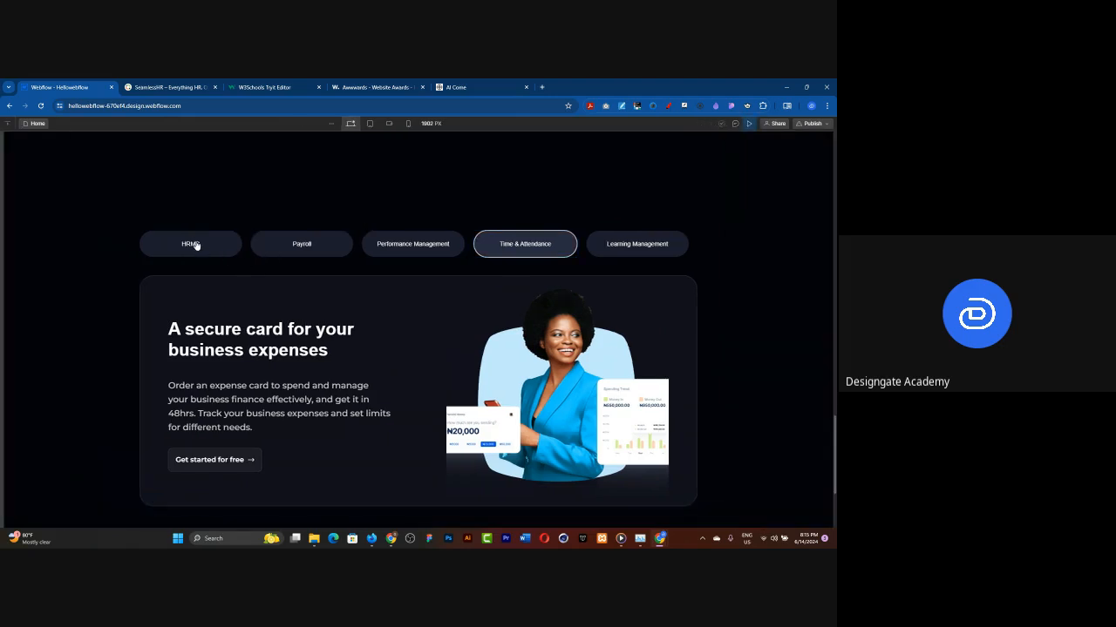
{"action": "left_click", "coordinate": [193, 245]}
{"action": "left_click", "coordinate": [281, 251]}
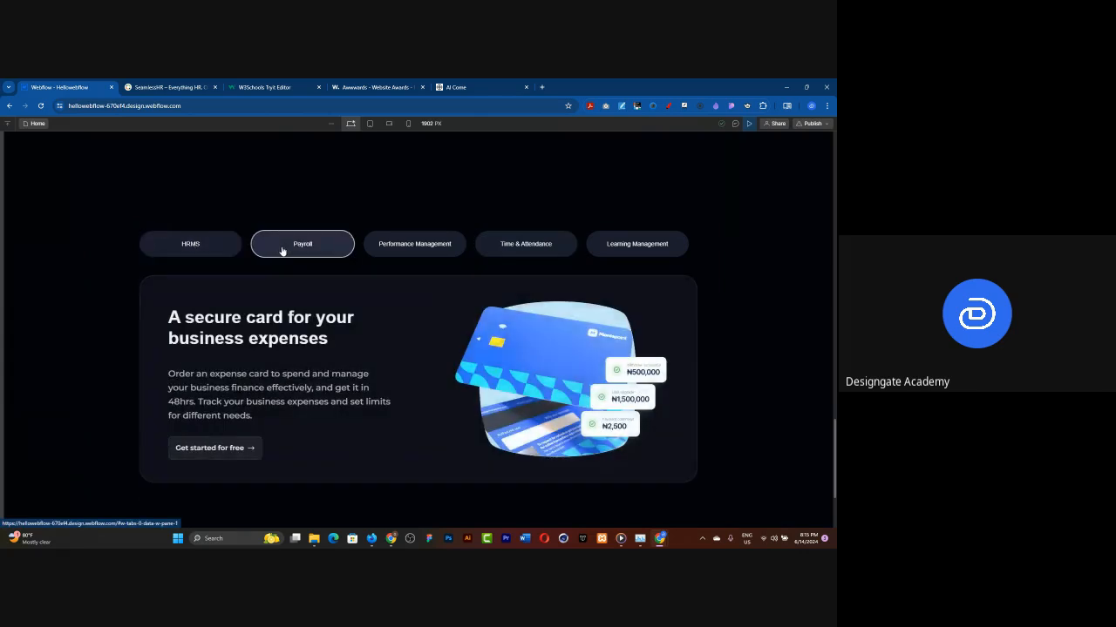
{"action": "left_click", "coordinate": [390, 251]}
{"action": "left_click", "coordinate": [489, 252]}
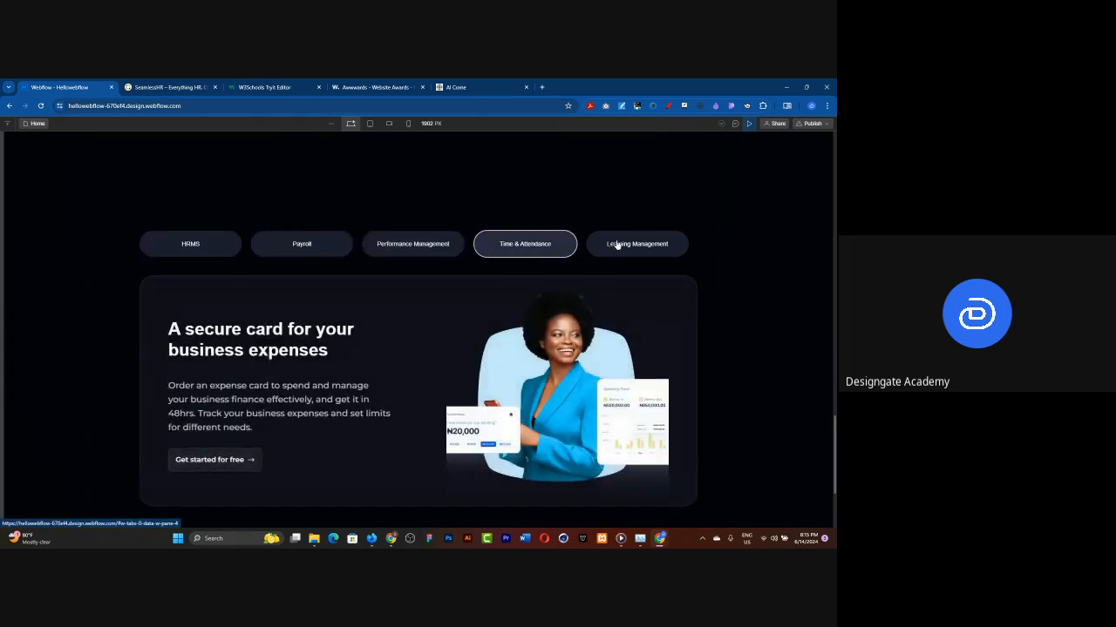
{"action": "left_click", "coordinate": [614, 245]}
{"action": "scroll", "coordinate": [468, 297], "scroll_direction": "up", "scroll_amount": 3}
{"action": "scroll", "coordinate": [466, 295], "scroll_direction": "down", "scroll_amount": 4}
{"action": "scroll", "coordinate": [473, 276], "scroll_direction": "up", "scroll_amount": 2}
{"action": "scroll", "coordinate": [453, 244], "scroll_direction": "up", "scroll_amount": 2}
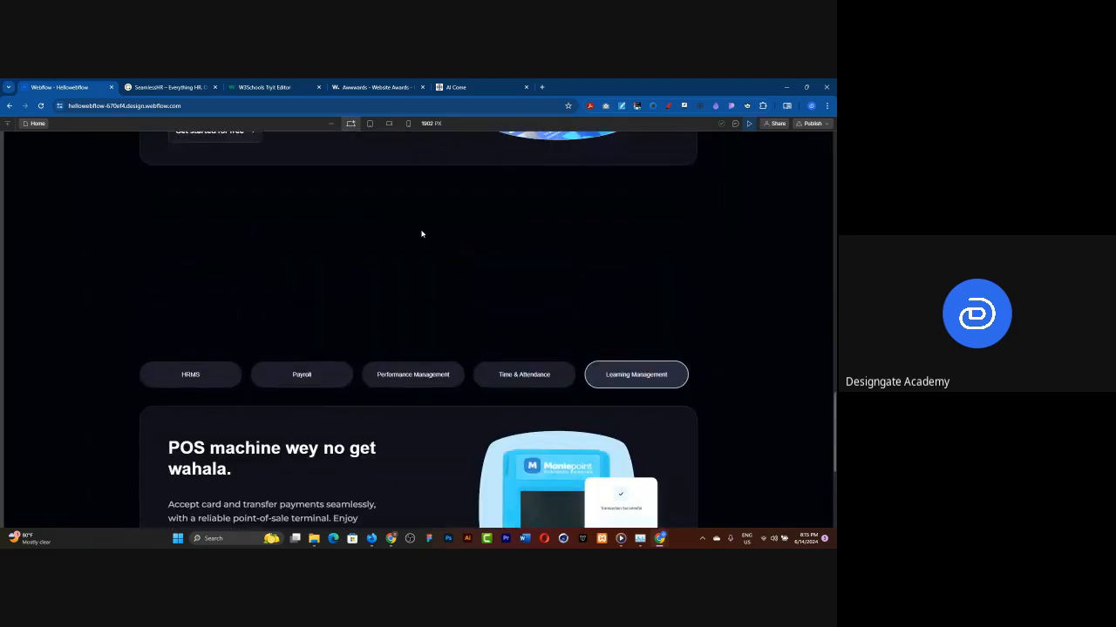
{"action": "left_click", "coordinate": [748, 123]}
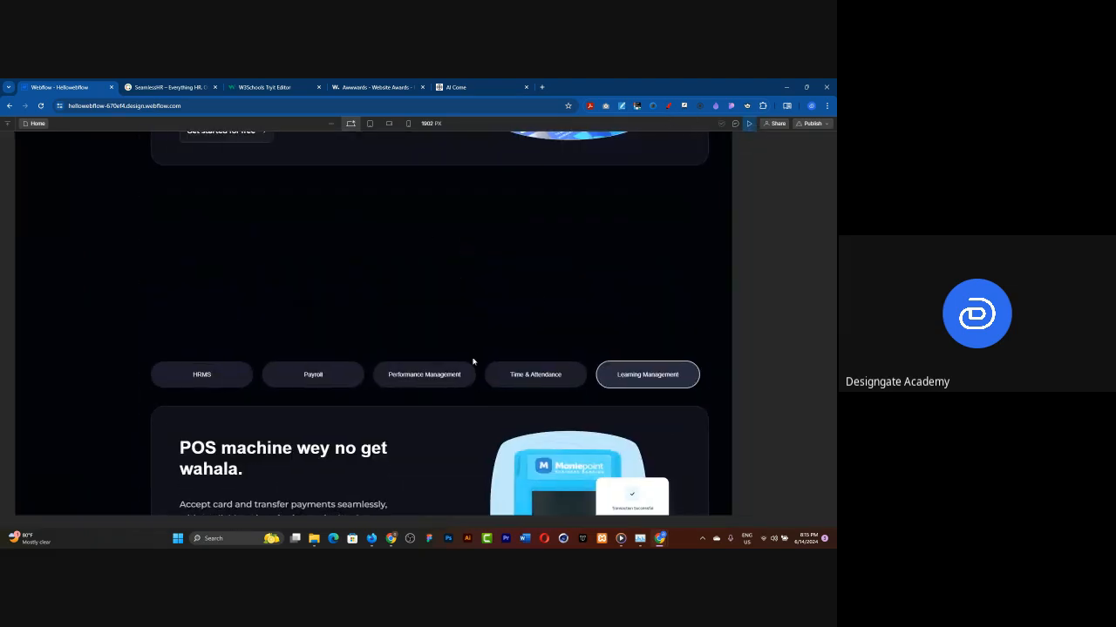
{"action": "key", "text": "Escape"}
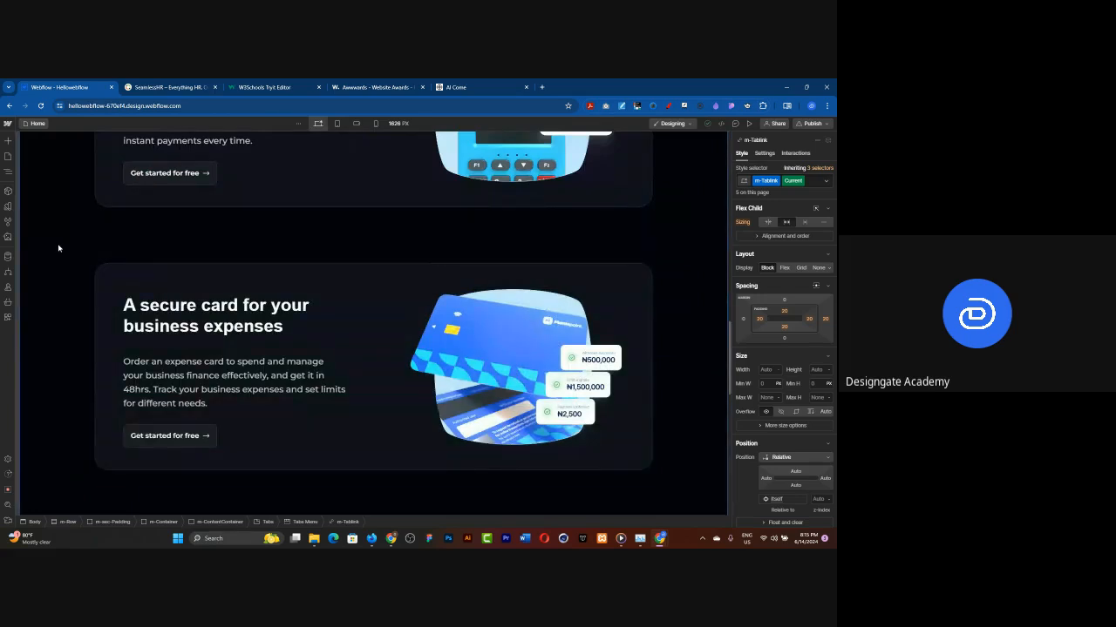
Replace the m-ContentContainer class on the div around the tabs with m-sec-Padding, after trying m-sec.
{"action": "left_click", "coordinate": [59, 248]}
{"action": "scroll", "coordinate": [403, 256], "scroll_direction": "down", "scroll_amount": 5}
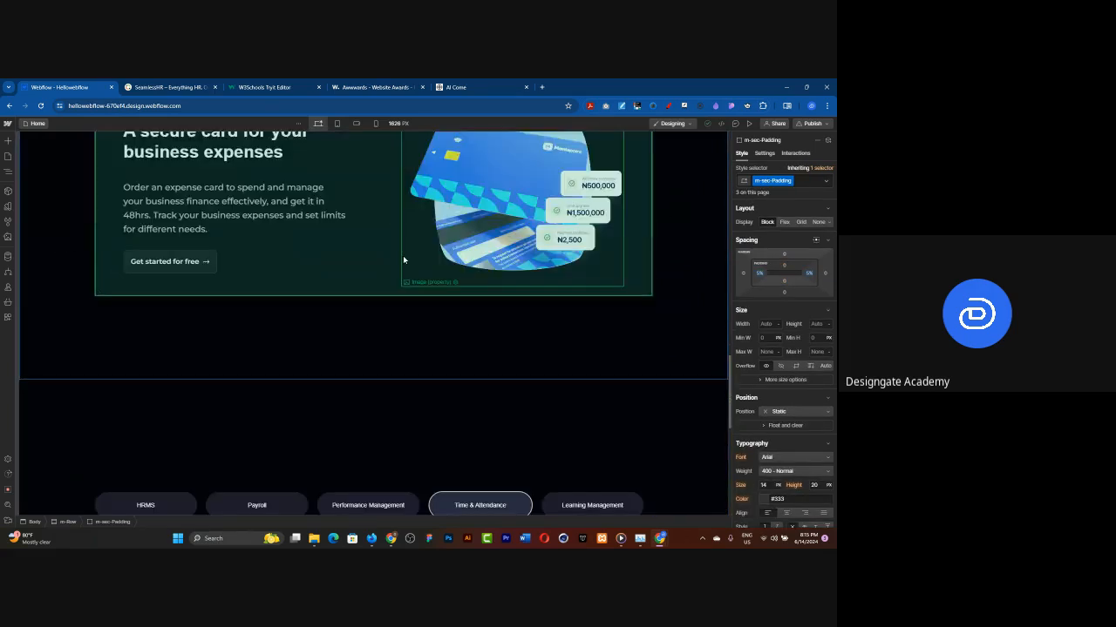
{"action": "left_click", "coordinate": [340, 225]}
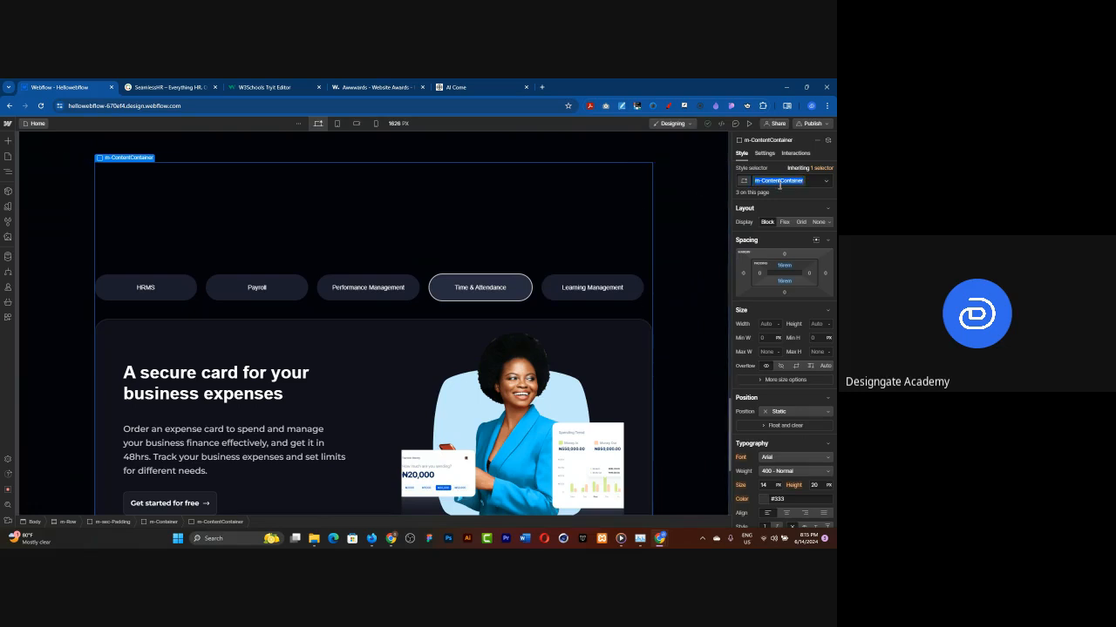
{"action": "type", "text": "m-sec"}
{"action": "key", "text": "Return"}
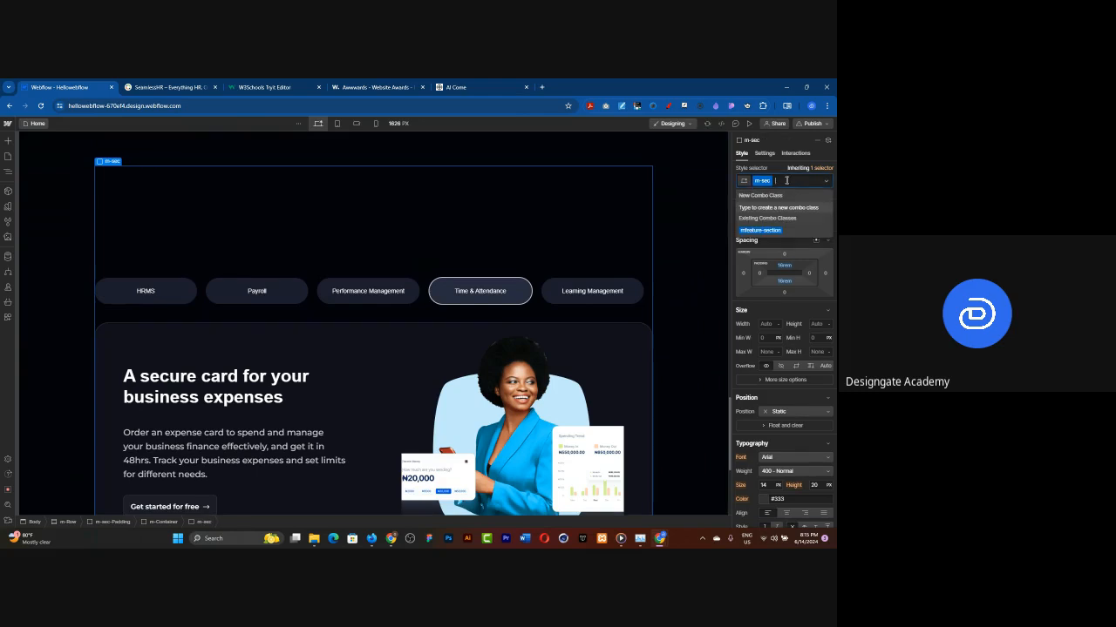
{"action": "key", "text": "BackSpace"}
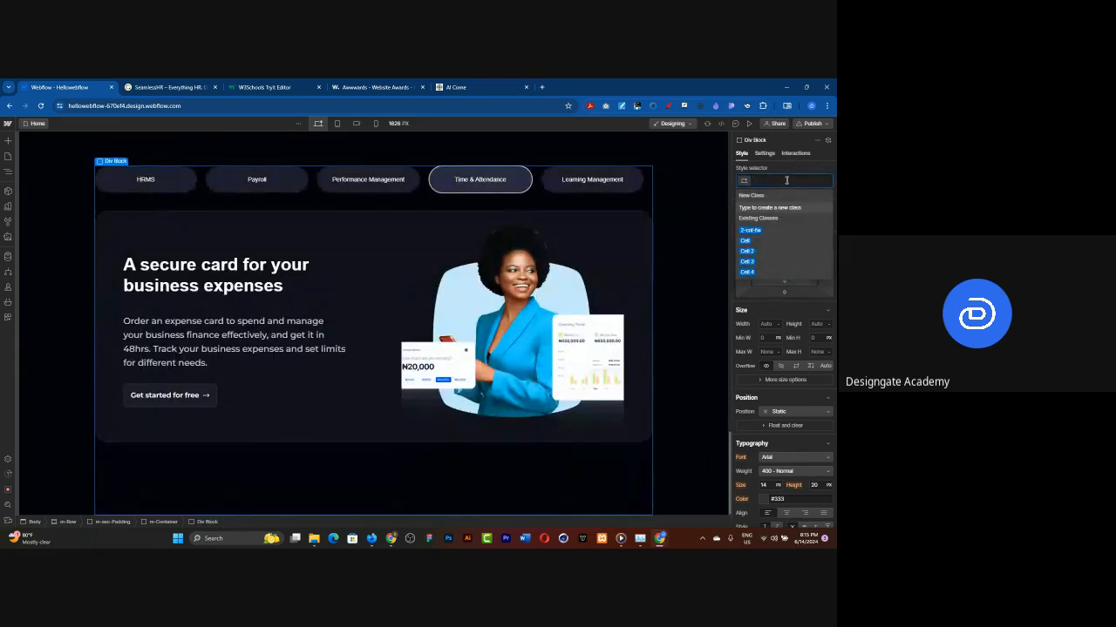
{"action": "type", "text": "m-se"}
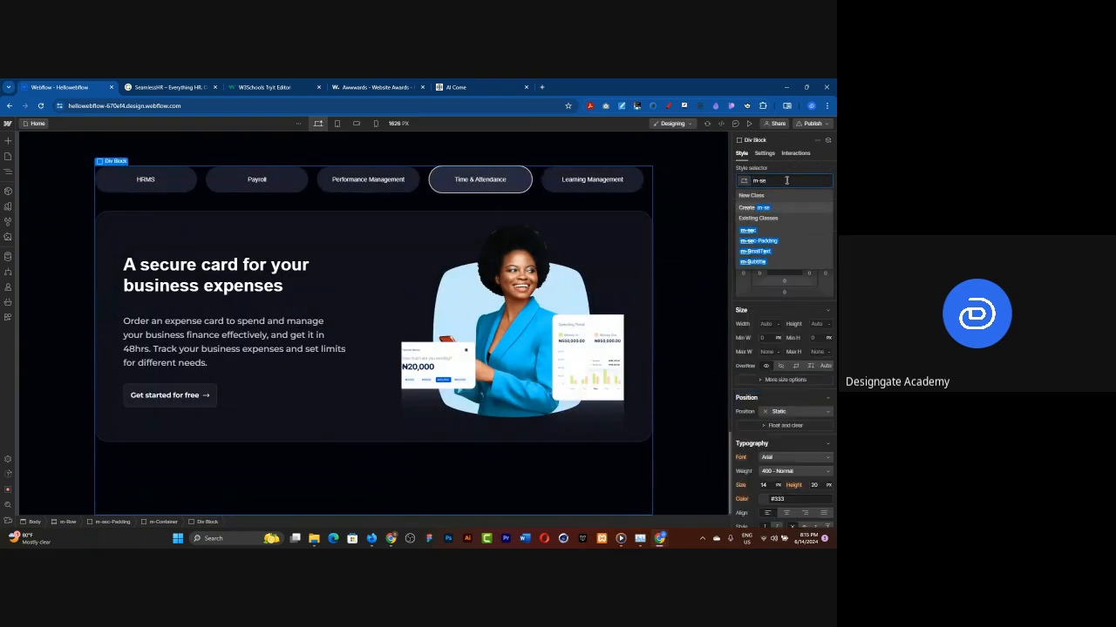
{"action": "left_click", "coordinate": [772, 240]}
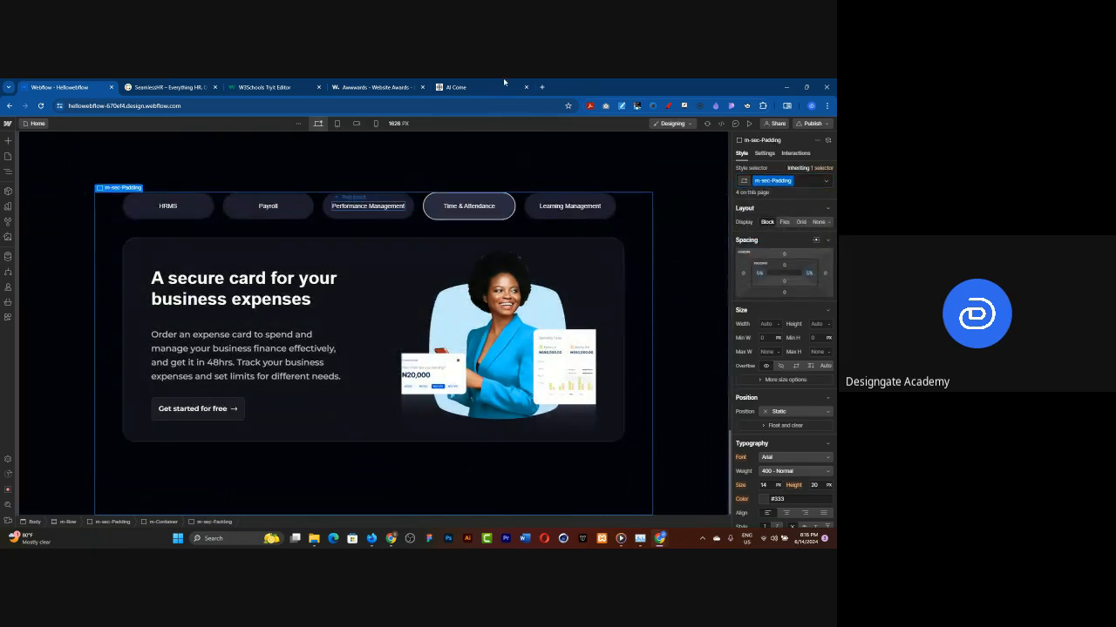
Preview the page and compare the tab section's width and spacing with the sections above it.
{"action": "left_click", "coordinate": [748, 123]}
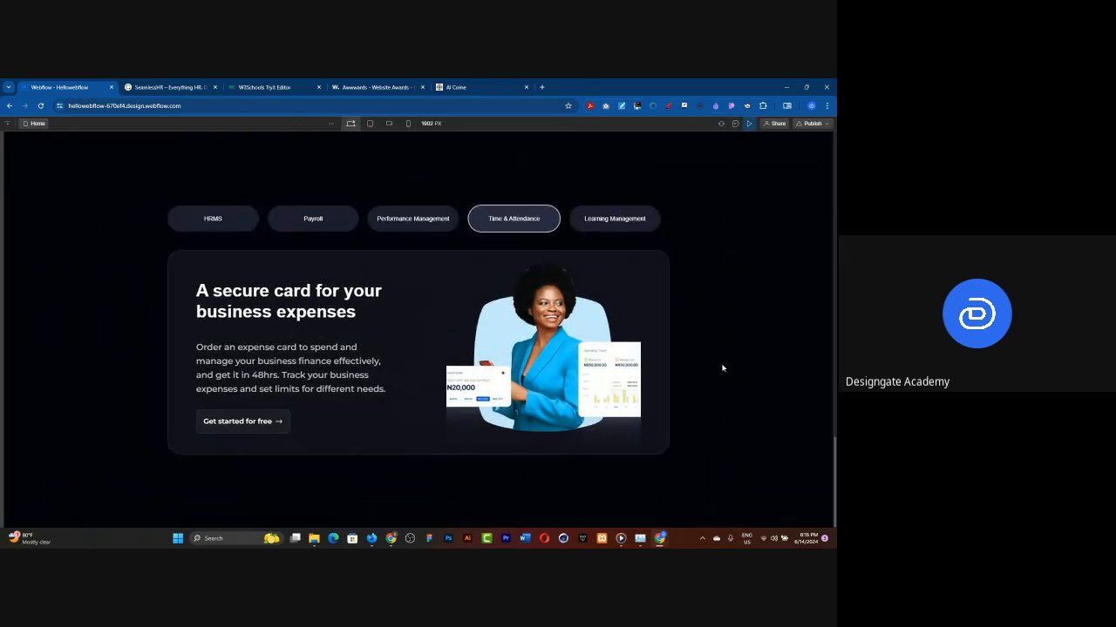
{"action": "scroll", "coordinate": [721, 368], "scroll_direction": "up", "scroll_amount": 5}
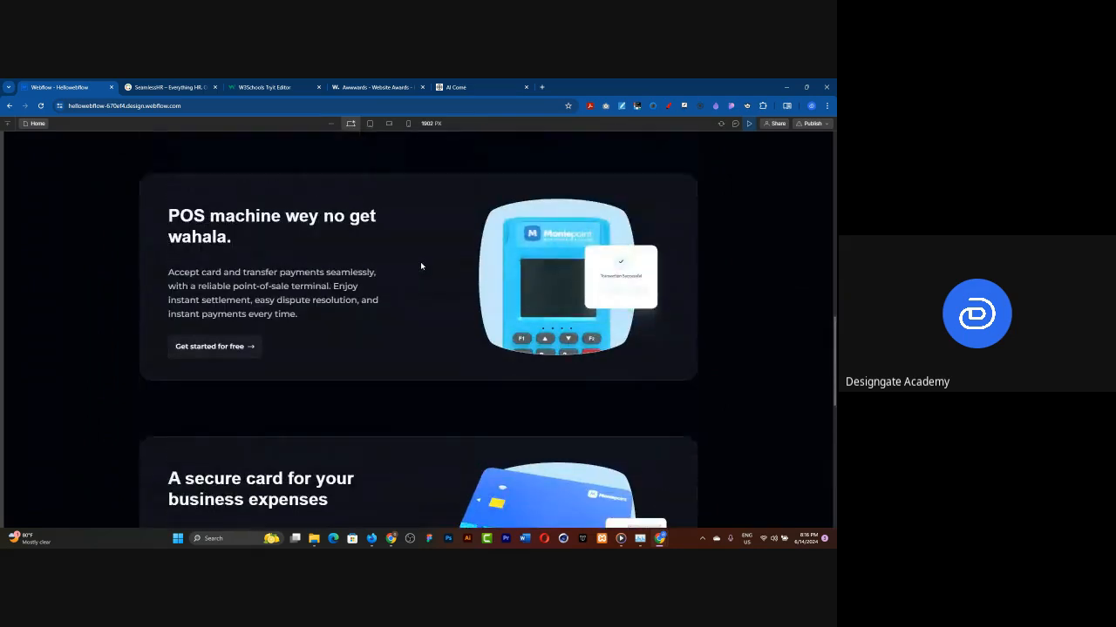
{"action": "scroll", "coordinate": [420, 261], "scroll_direction": "up", "scroll_amount": 10}
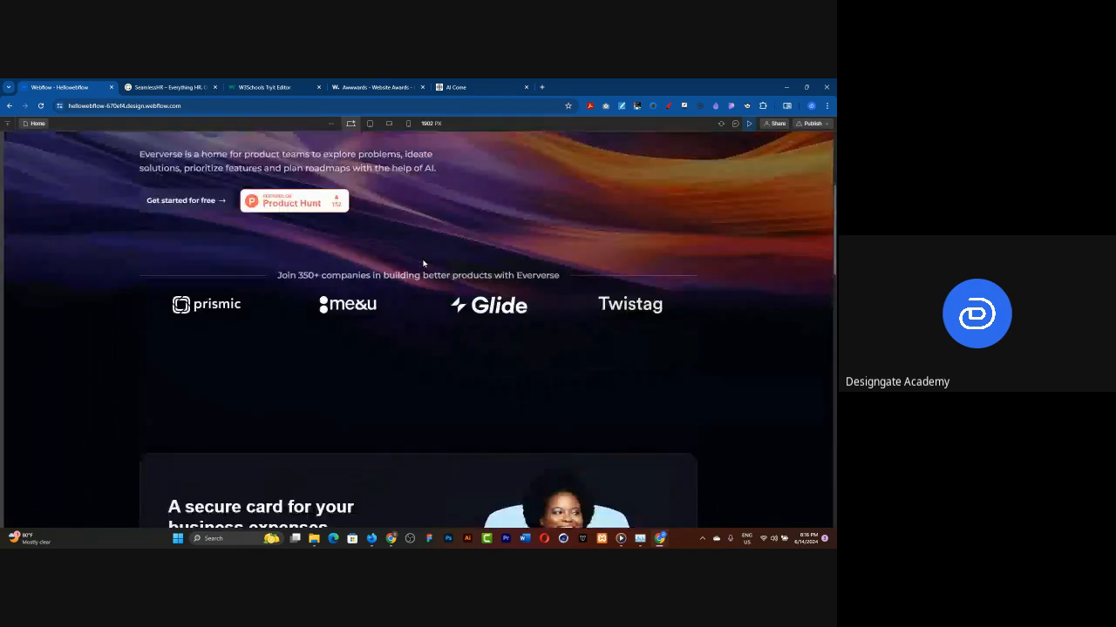
{"action": "scroll", "coordinate": [423, 263], "scroll_direction": "up", "scroll_amount": 3}
{"action": "scroll", "coordinate": [422, 261], "scroll_direction": "down", "scroll_amount": 15}
{"action": "scroll", "coordinate": [422, 270], "scroll_direction": "down", "scroll_amount": 4}
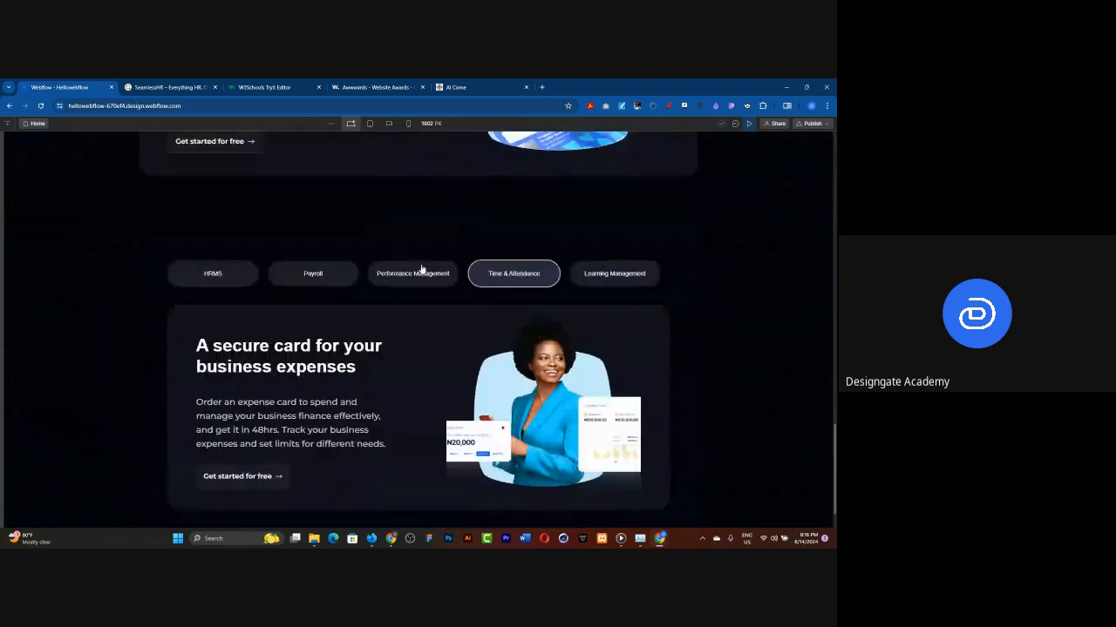
Switch repeatedly between the HRMS to Learning Management tabs to check their panes, and leave the preview.
{"action": "left_click", "coordinate": [235, 226]}
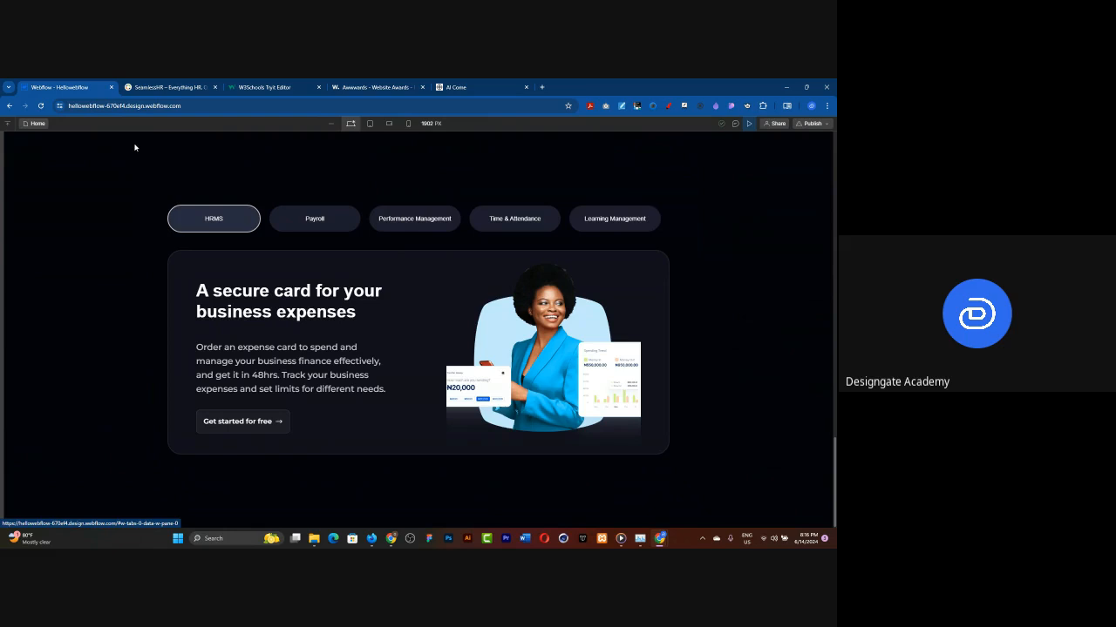
{"action": "left_click", "coordinate": [312, 219]}
{"action": "left_click", "coordinate": [419, 239]}
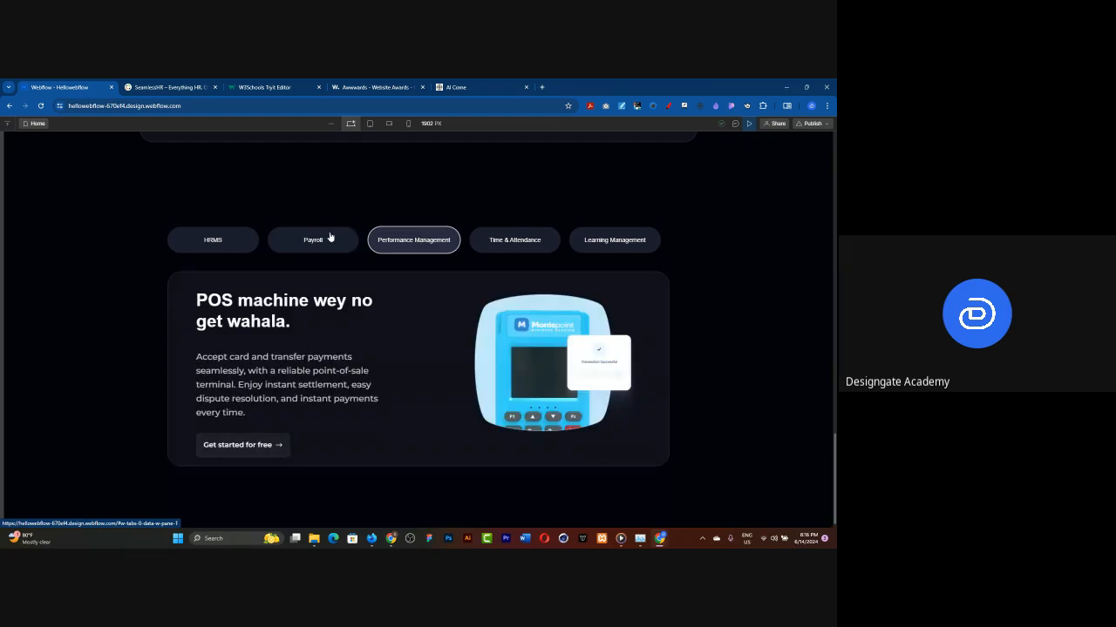
{"action": "left_click", "coordinate": [218, 239]}
{"action": "left_click", "coordinate": [335, 243]}
{"action": "left_click", "coordinate": [432, 248]}
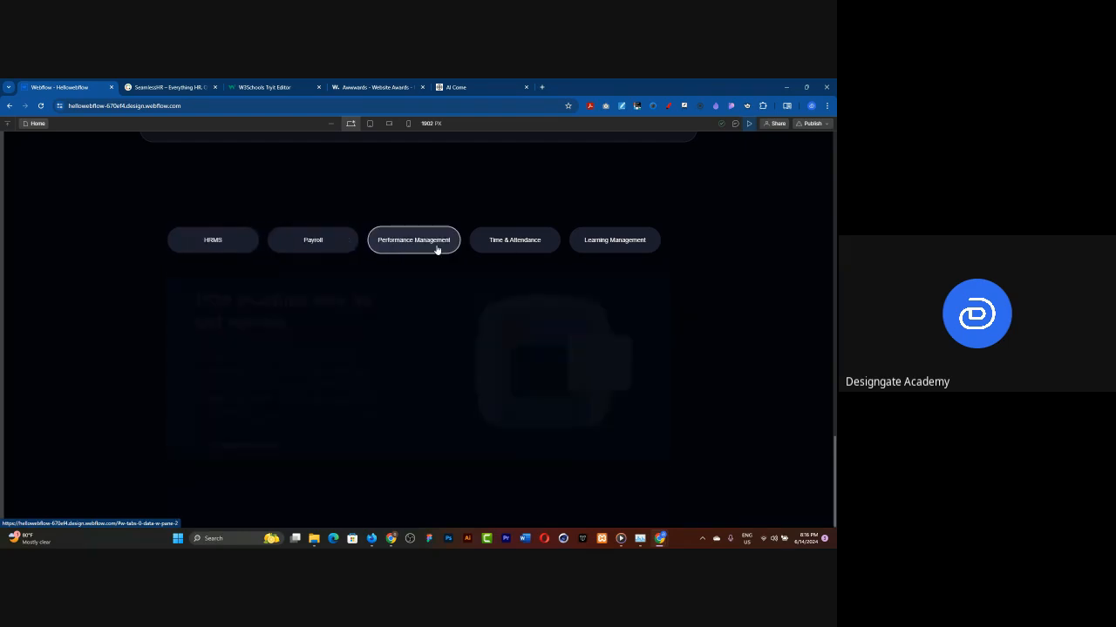
{"action": "left_click", "coordinate": [536, 244]}
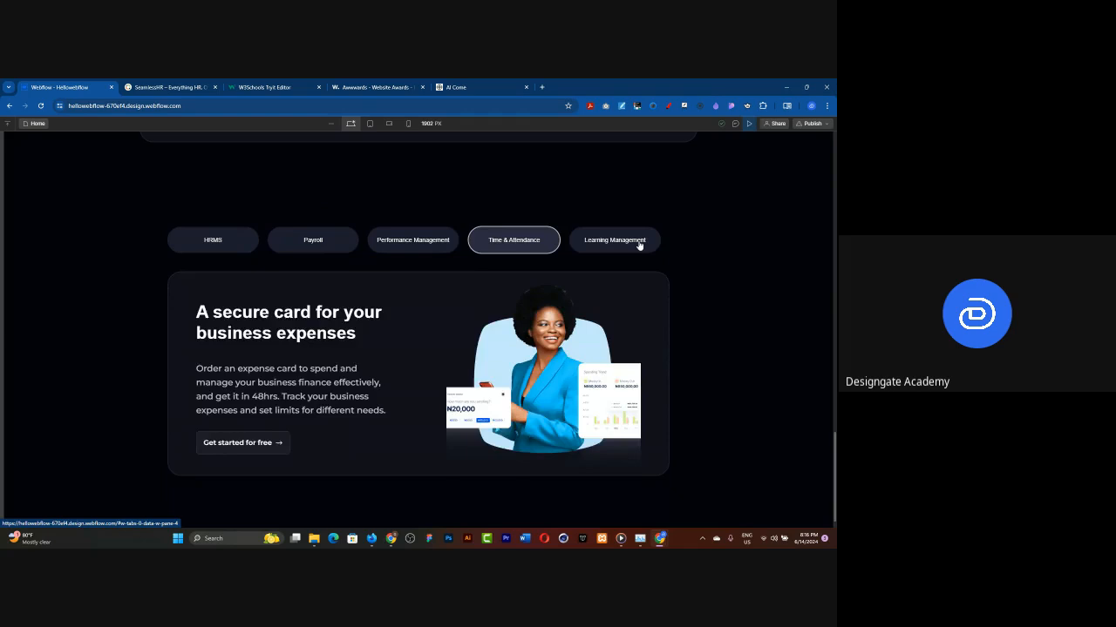
{"action": "left_click", "coordinate": [639, 246]}
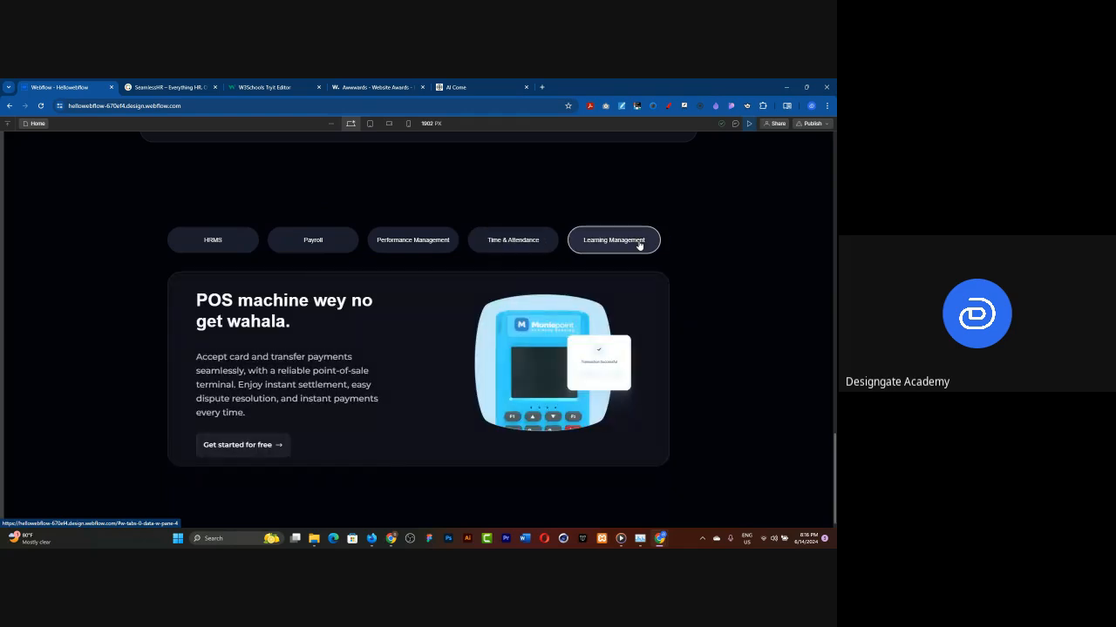
{"action": "left_click", "coordinate": [229, 247]}
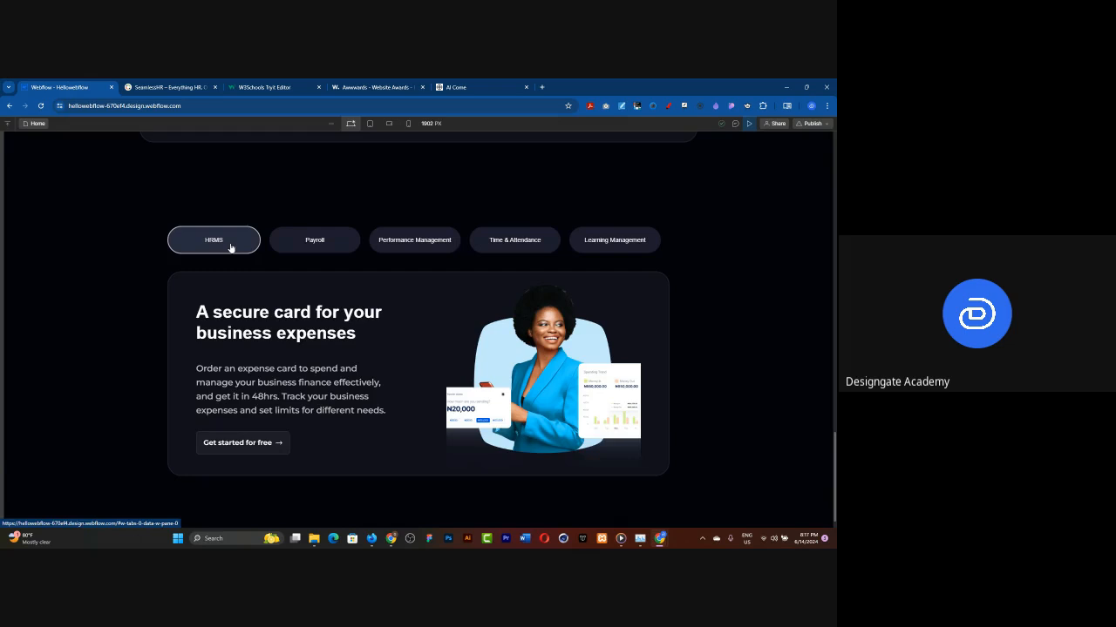
{"action": "left_click", "coordinate": [748, 124]}
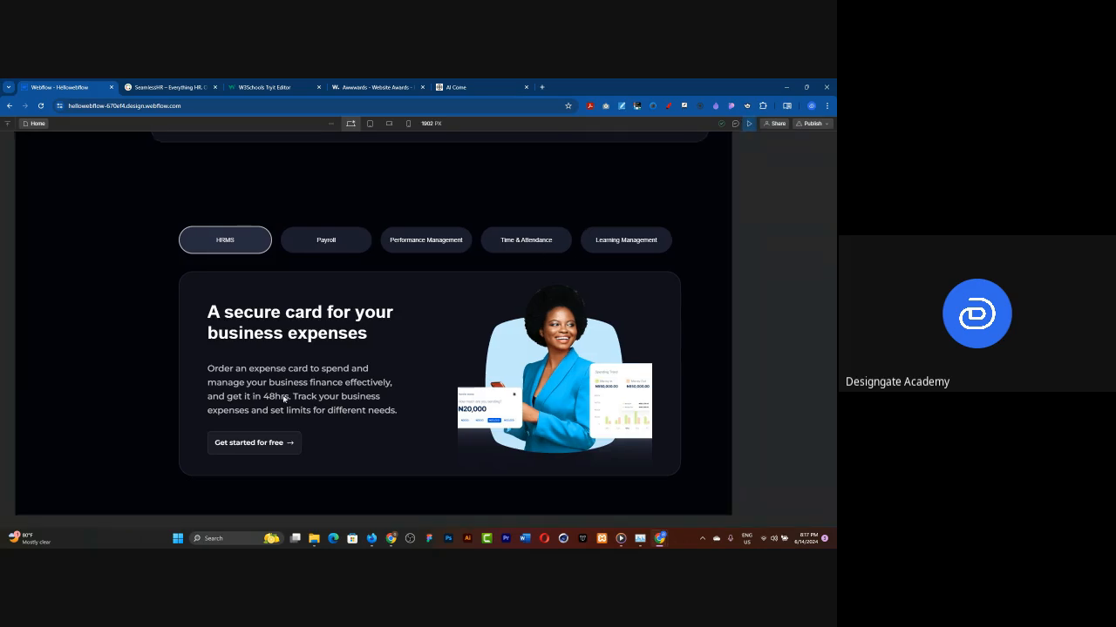
{"action": "key", "text": "Escape"}
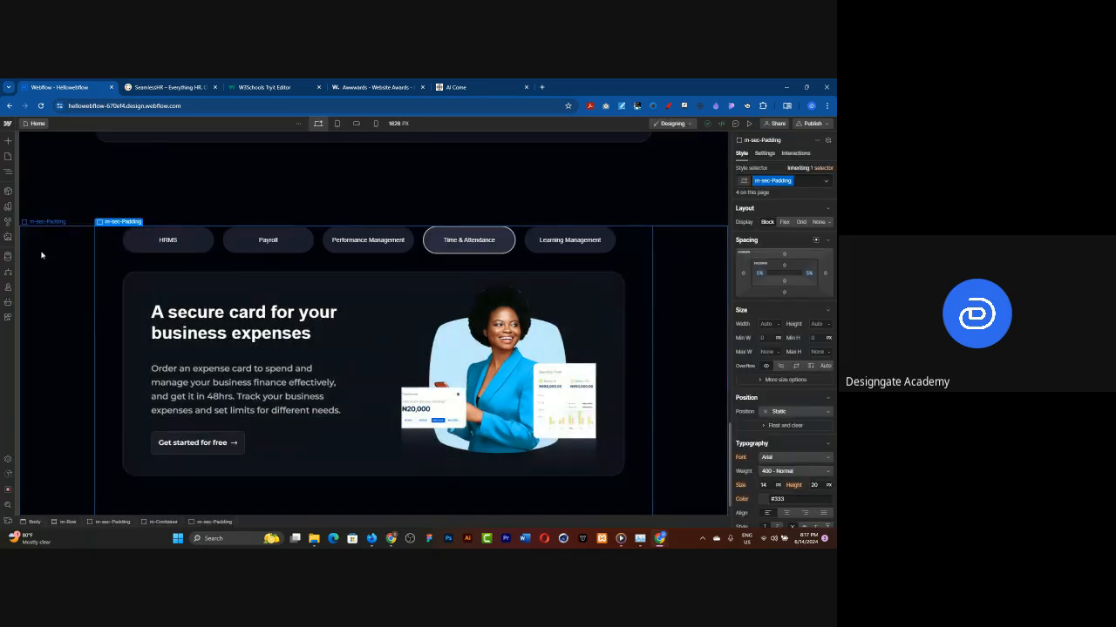
Rename the first tab in the Tabs element's settings as HRMS, after trying Tab 1a.
{"action": "left_click", "coordinate": [8, 172]}
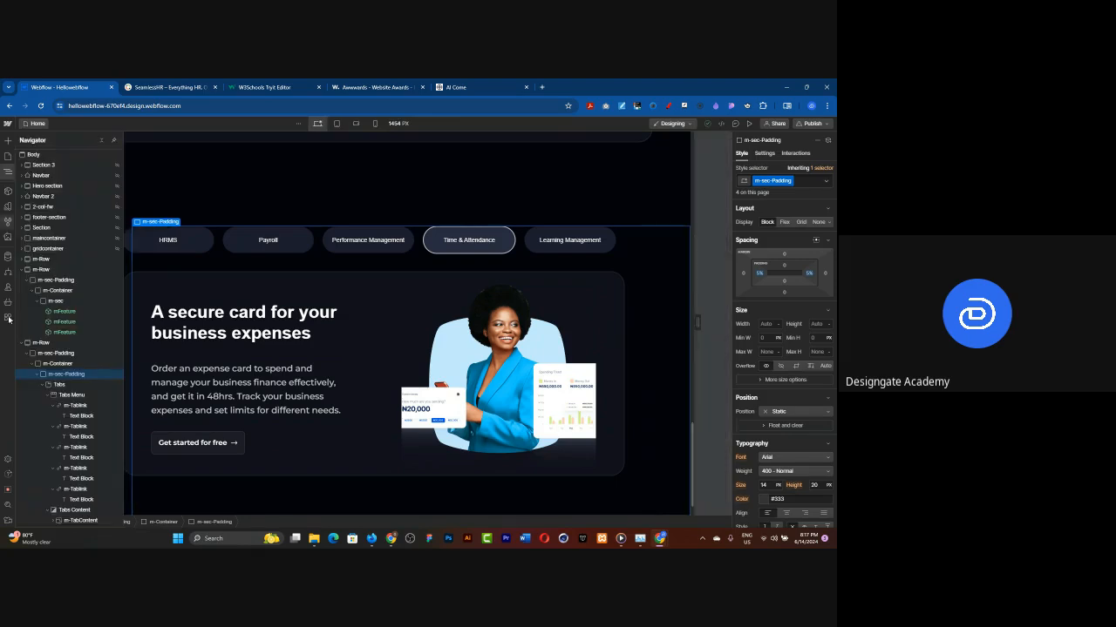
{"action": "left_click", "coordinate": [56, 385]}
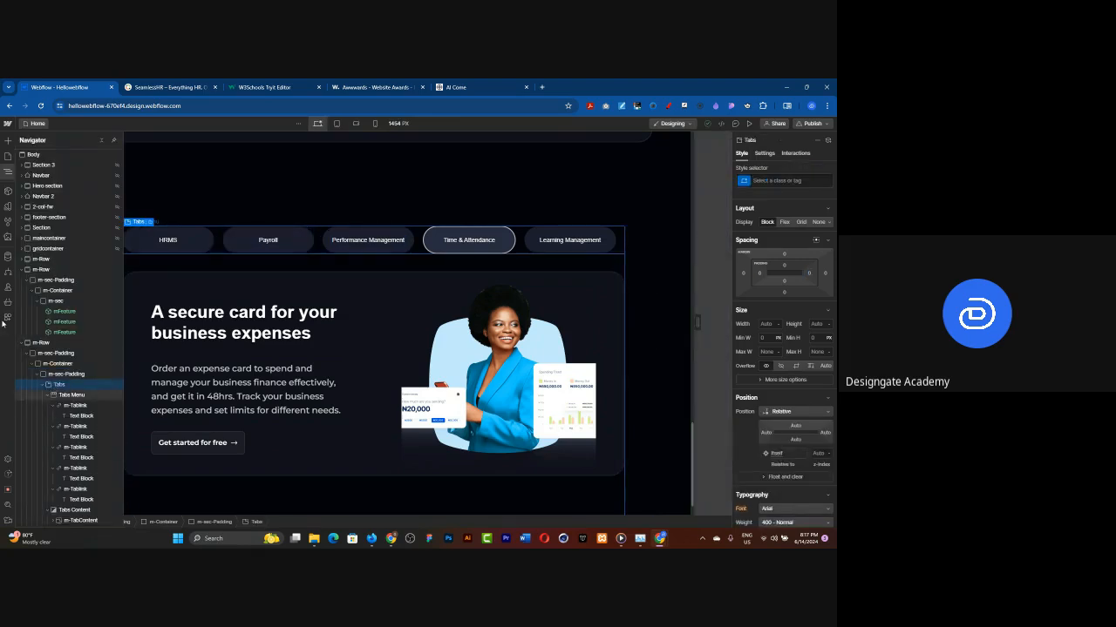
{"action": "left_click", "coordinate": [763, 154]}
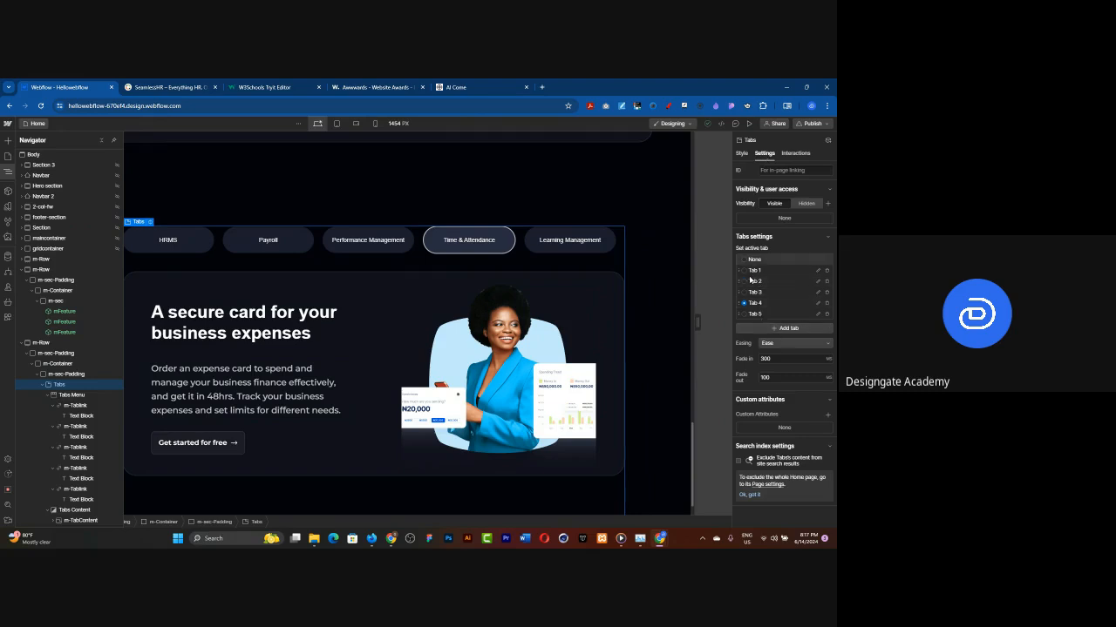
{"action": "left_click", "coordinate": [818, 271]}
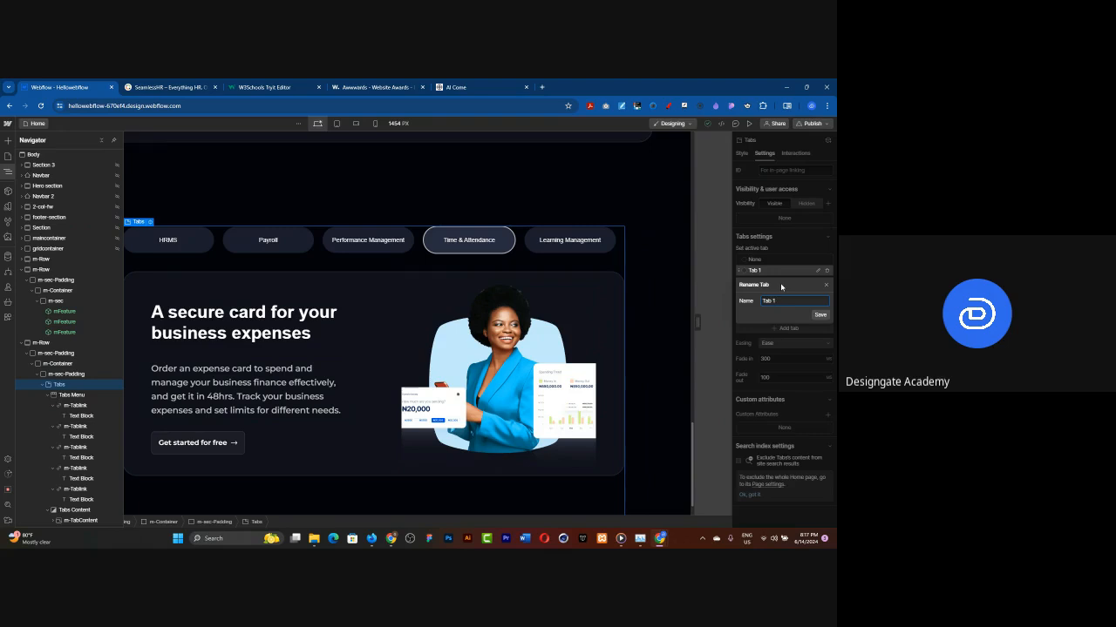
{"action": "type", "text": "a"}
{"action": "left_click", "coordinate": [820, 316]}
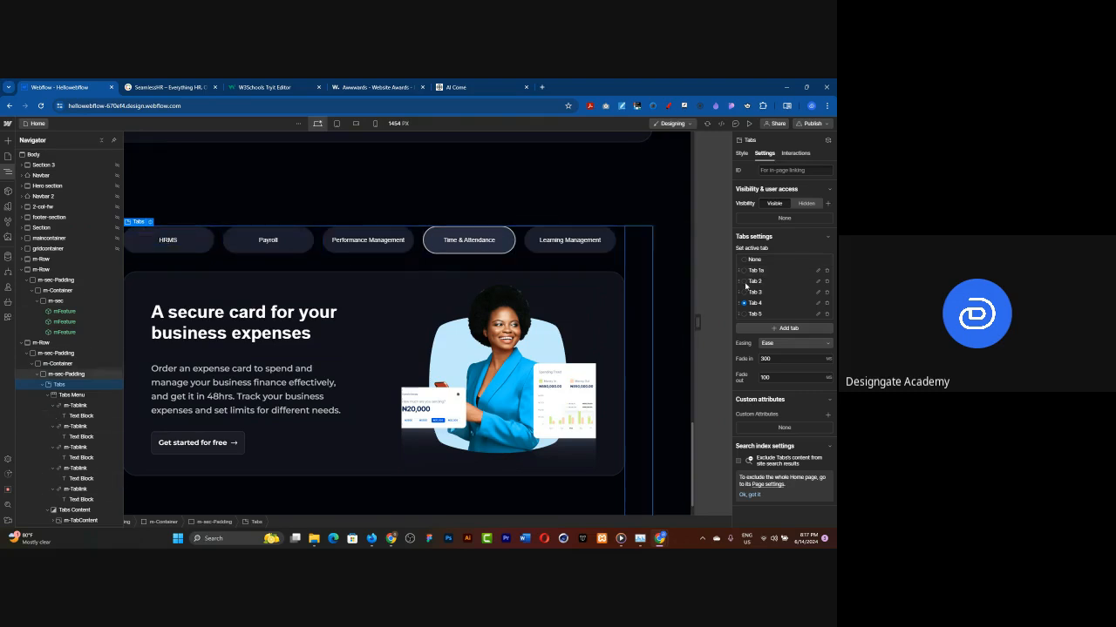
{"action": "left_click", "coordinate": [817, 270]}
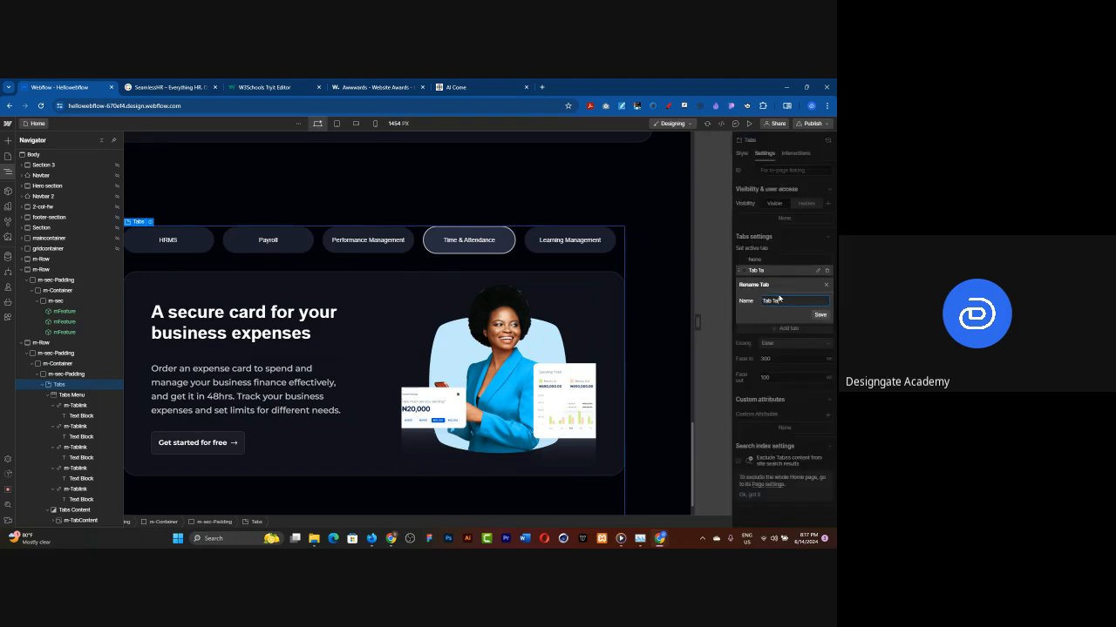
{"action": "key", "text": "BackSpace"}
{"action": "key", "text": "BackSpace"}
{"action": "key", "text": "BackSpace"}
{"action": "key", "text": "BackSpace"}
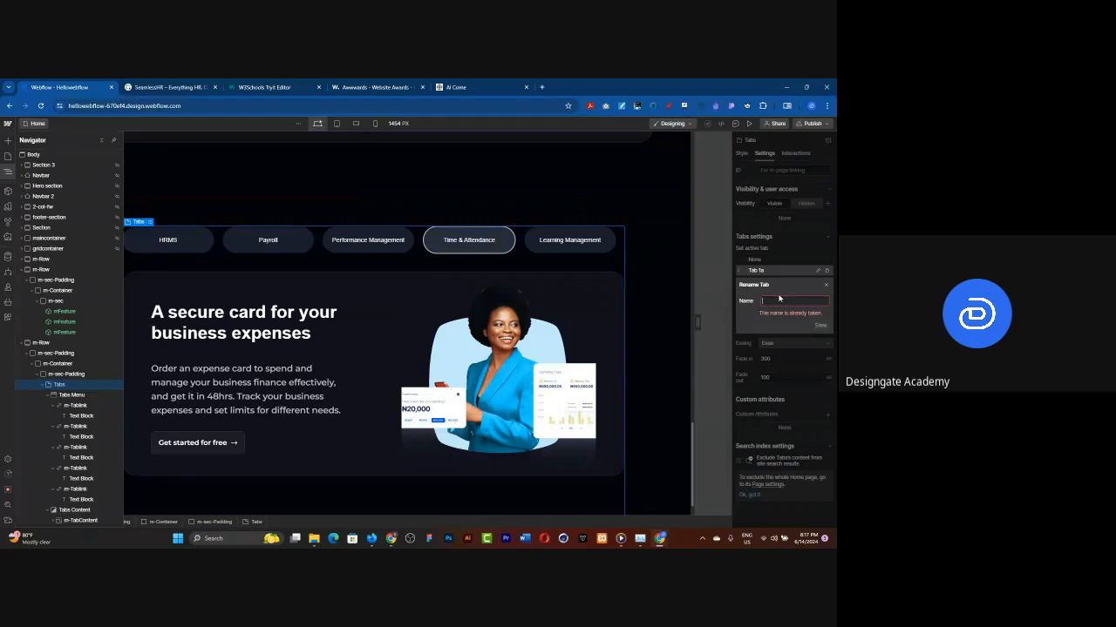
{"action": "type", "text": "HRMS"}
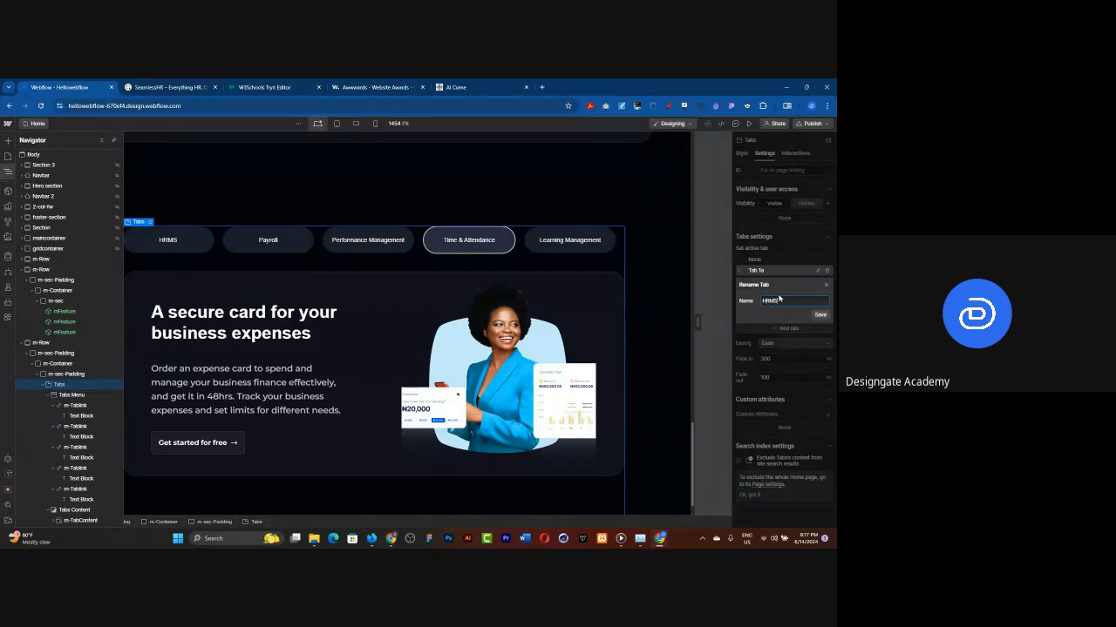
{"action": "left_click", "coordinate": [821, 314]}
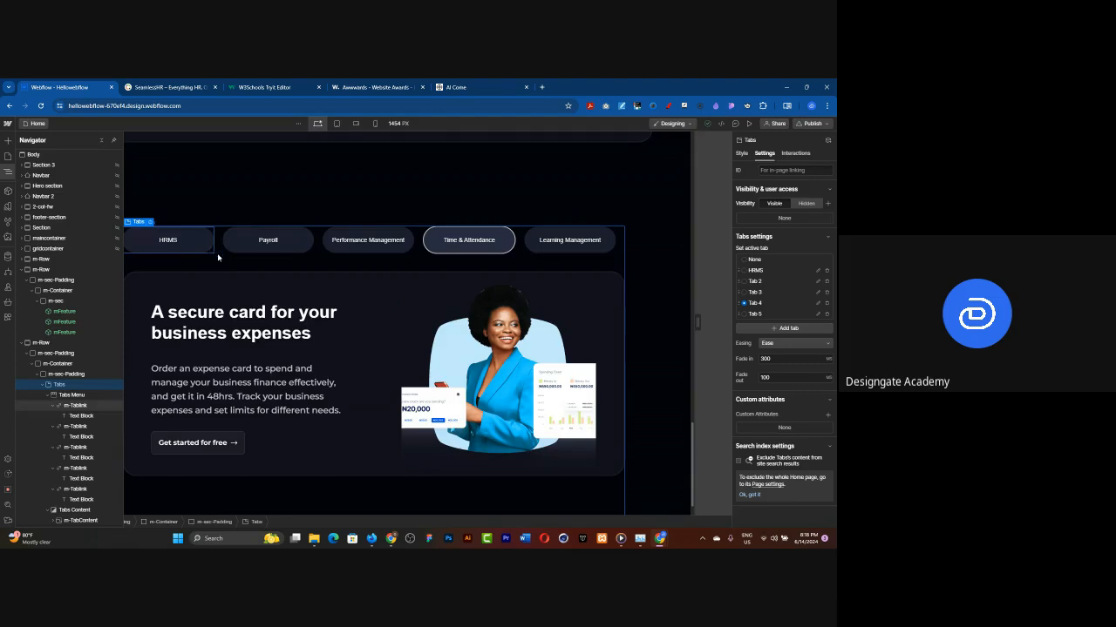
Try Ease Out Quint easing on the Tabs element and preview the transitions by switching through the tabs.
{"action": "left_click", "coordinate": [778, 344]}
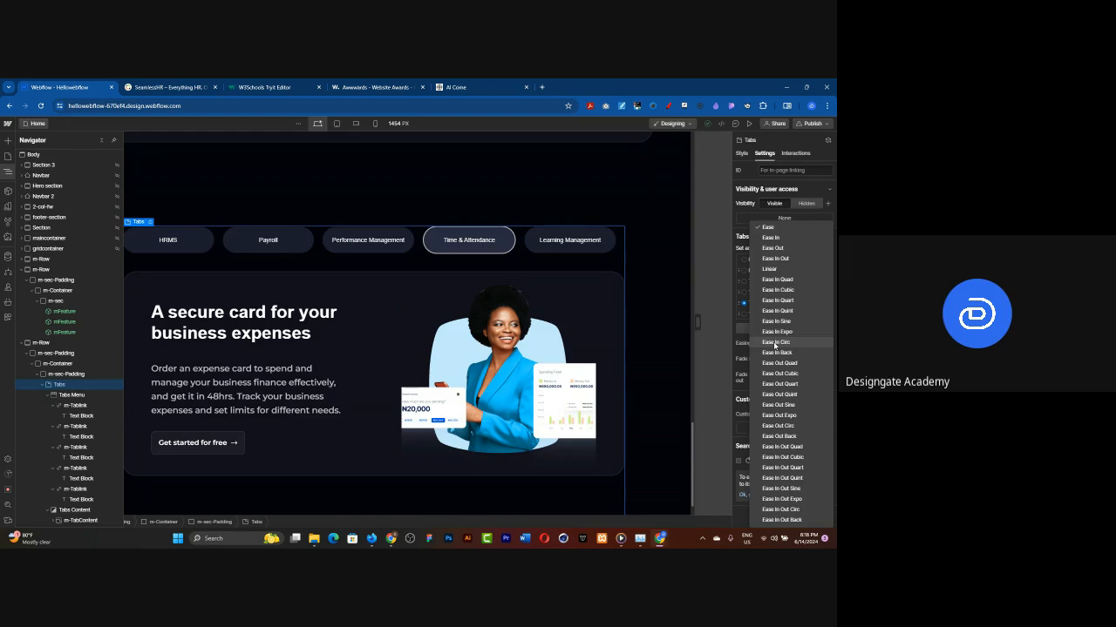
{"action": "left_click", "coordinate": [787, 398]}
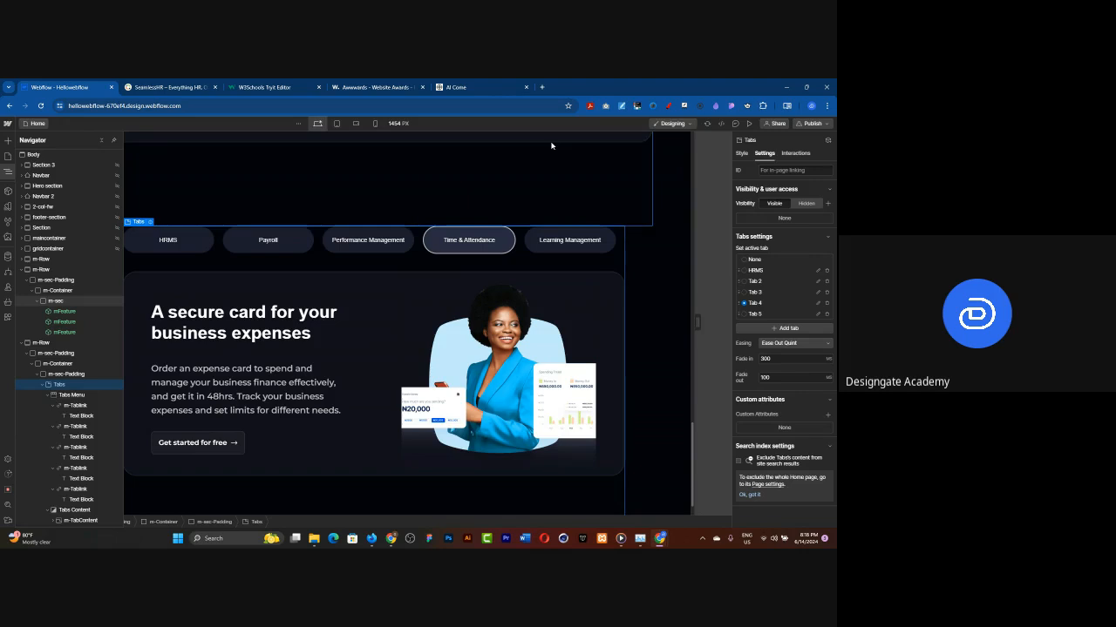
{"action": "left_click", "coordinate": [751, 125]}
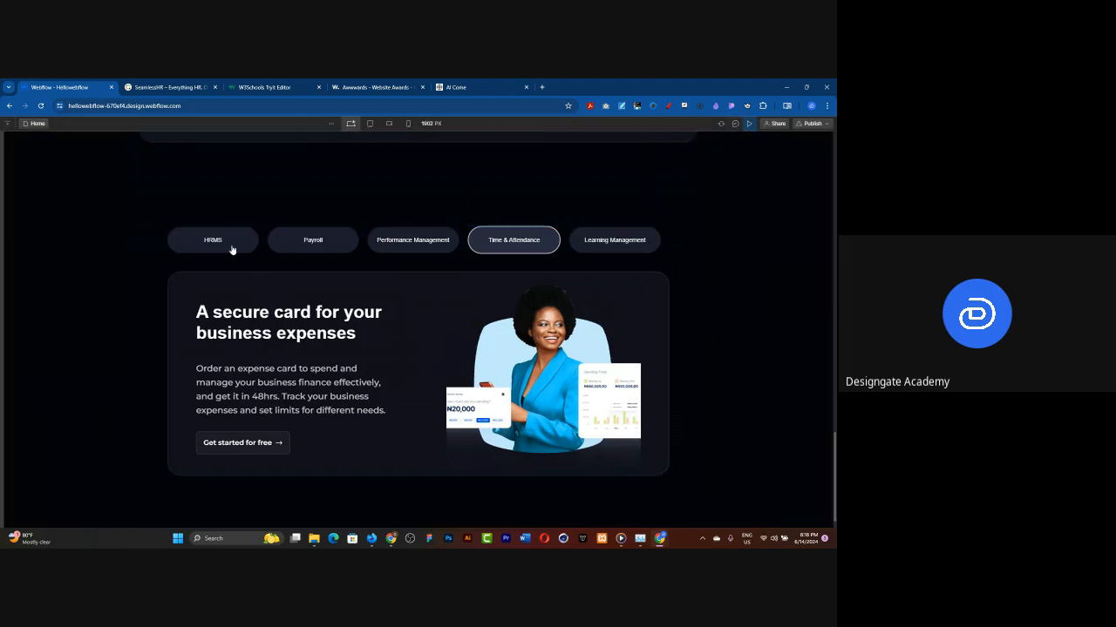
{"action": "left_click", "coordinate": [232, 250]}
{"action": "left_click", "coordinate": [301, 248]}
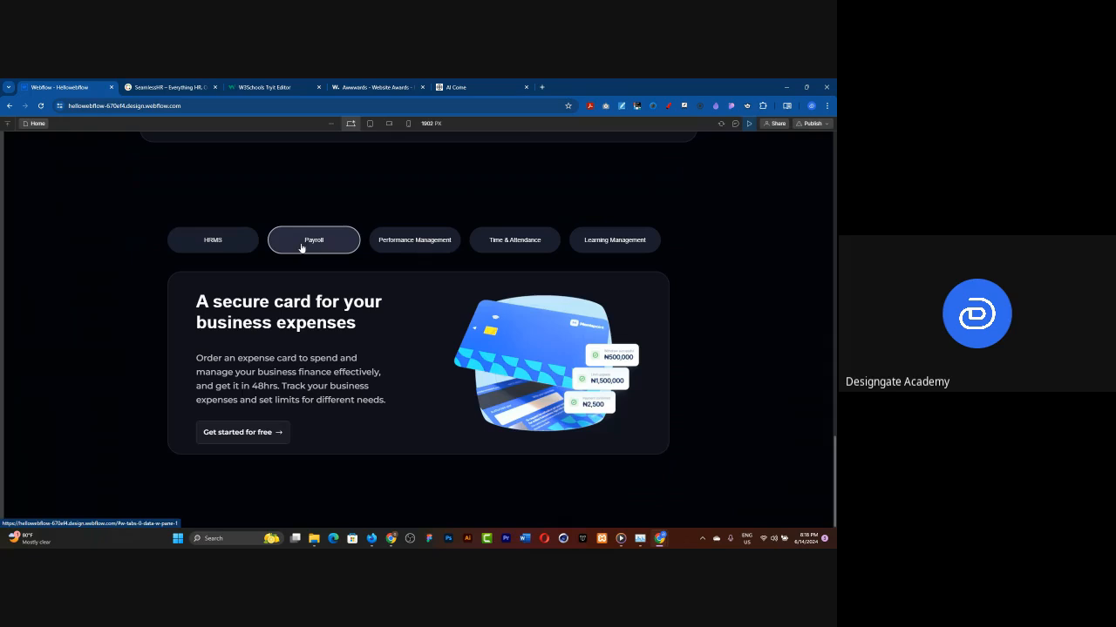
{"action": "left_click", "coordinate": [403, 242]}
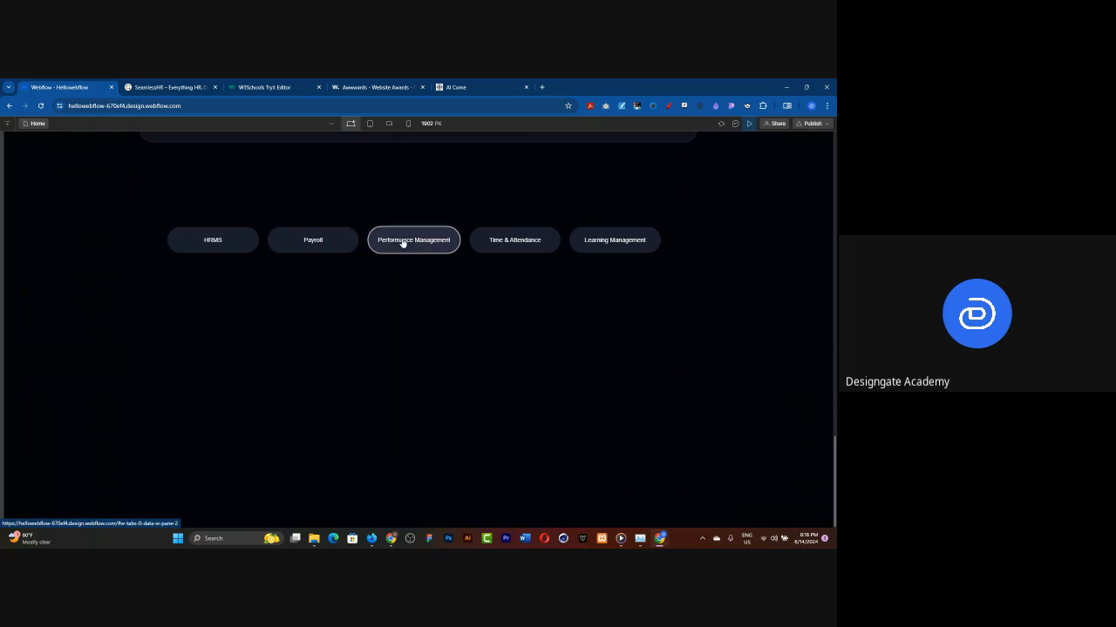
{"action": "left_click", "coordinate": [493, 250]}
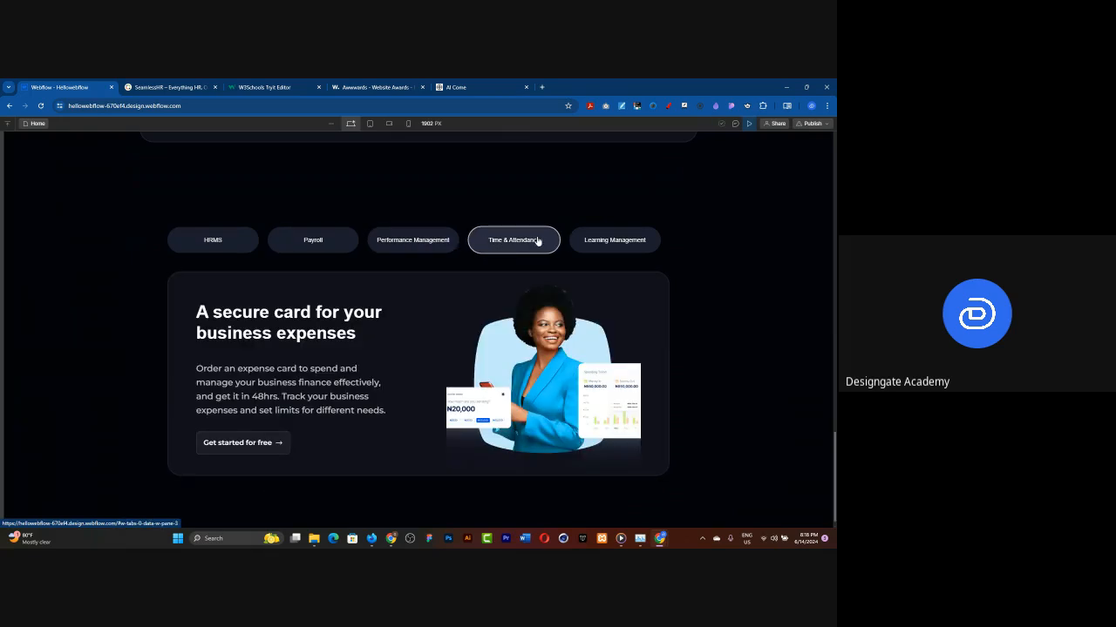
{"action": "left_click", "coordinate": [583, 252]}
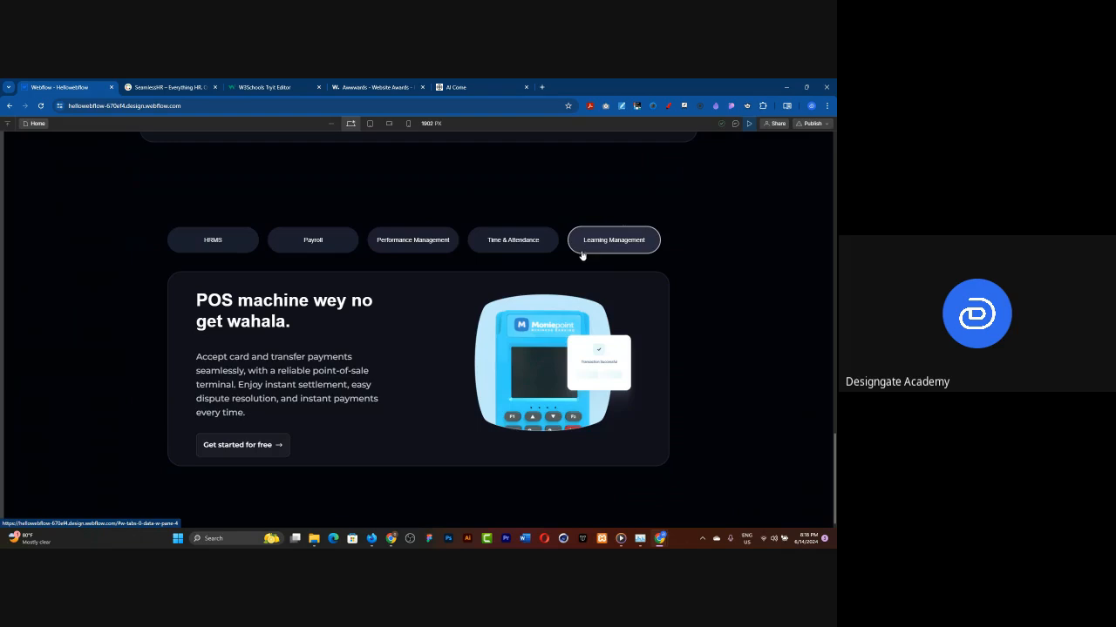
{"action": "left_click", "coordinate": [497, 246]}
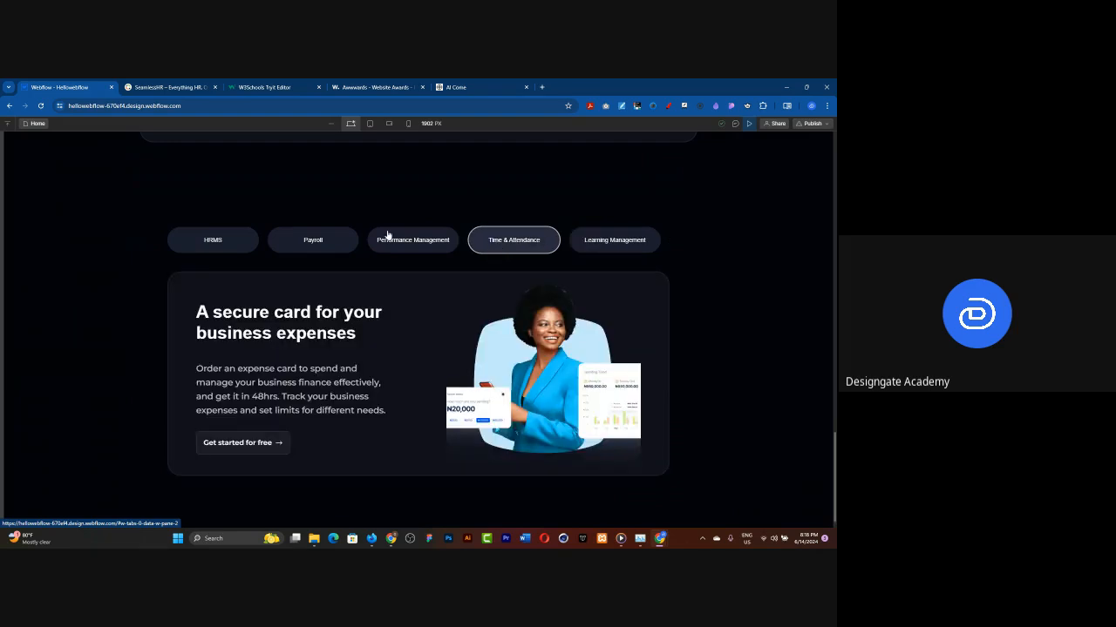
{"action": "left_click", "coordinate": [388, 237]}
{"action": "left_click", "coordinate": [230, 240]}
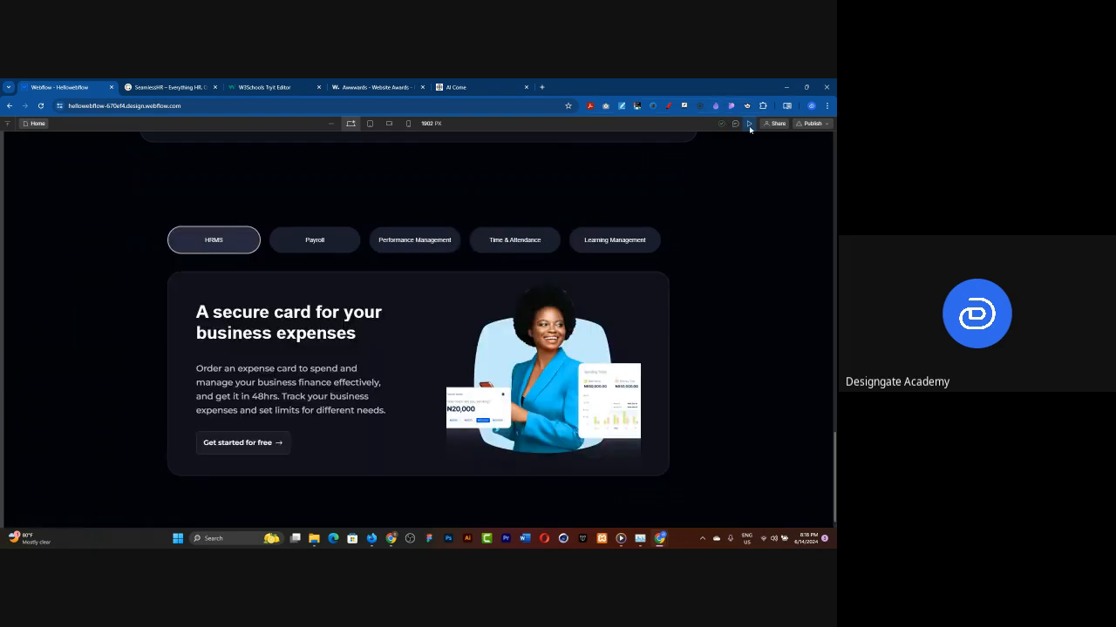
{"action": "key", "text": "ctrl+shift+p"}
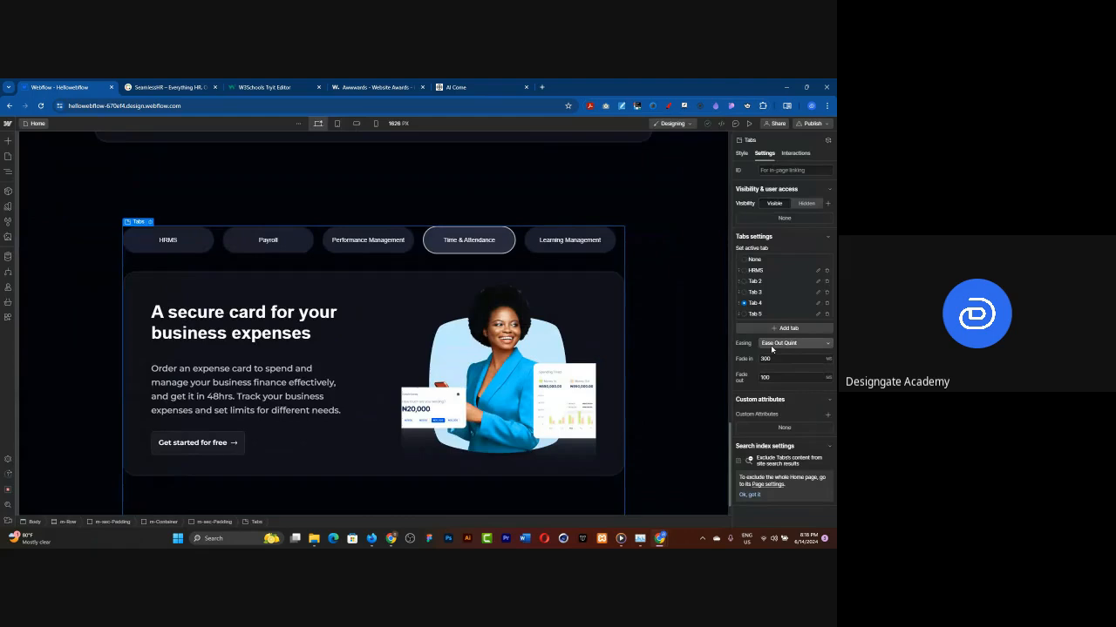
Set the Tabs element's easing to Ease In Out Expo and preview the transitions across all five tabs.
{"action": "left_click", "coordinate": [771, 346]}
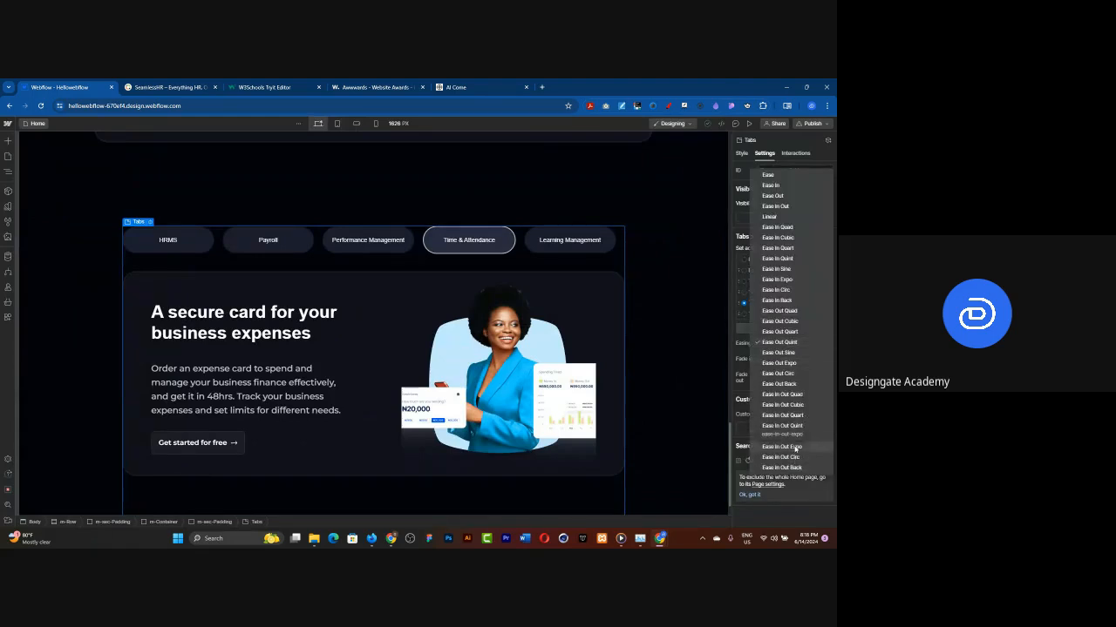
{"action": "left_click", "coordinate": [795, 447]}
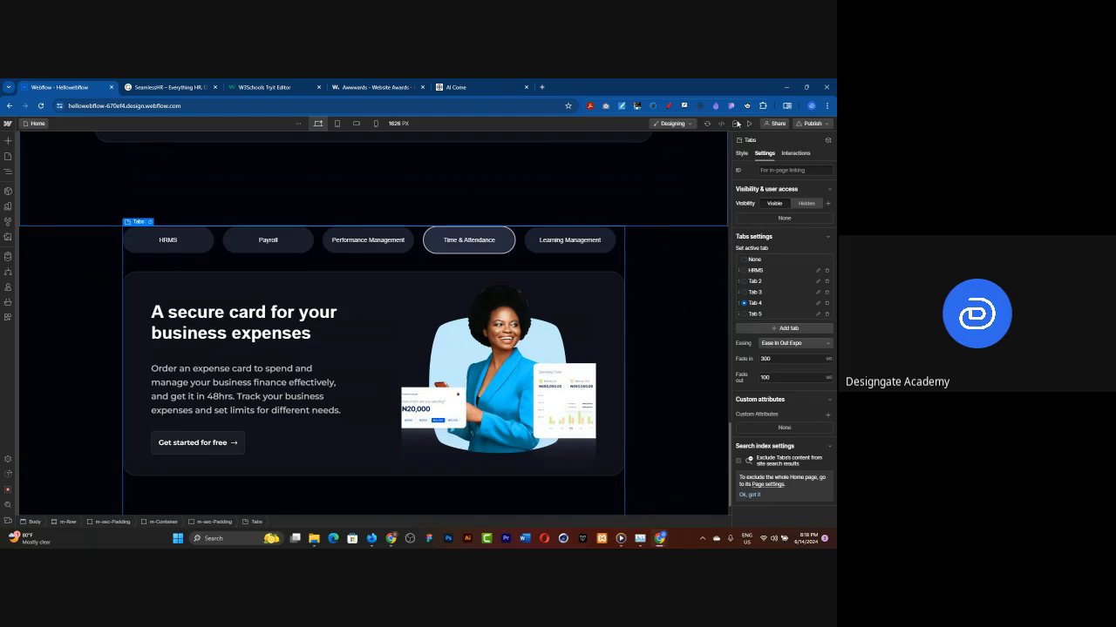
{"action": "left_click", "coordinate": [751, 124]}
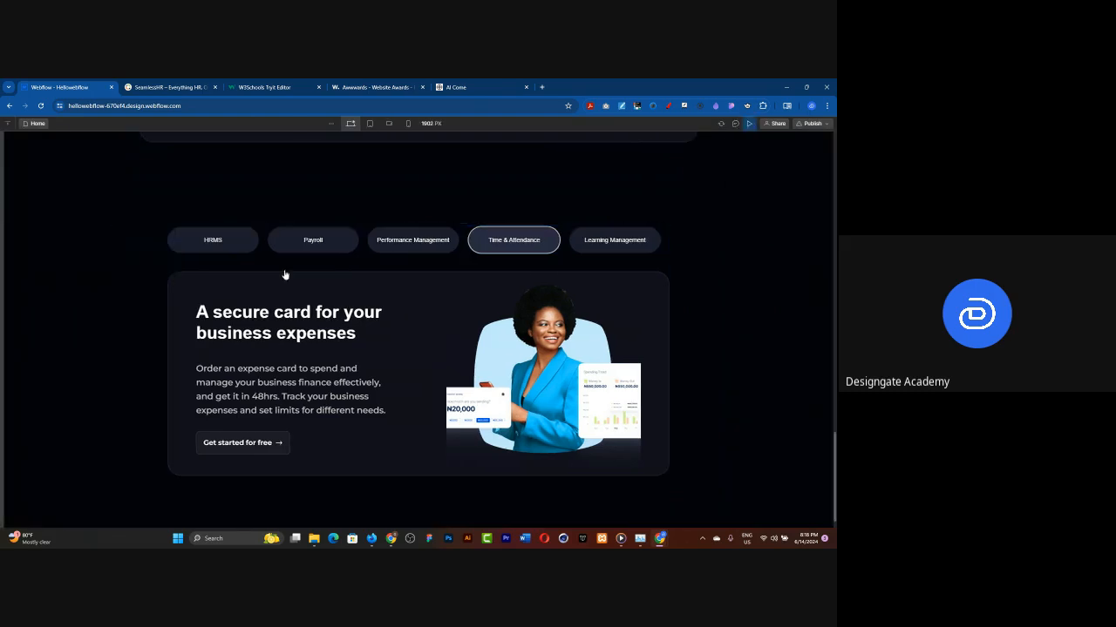
{"action": "left_click", "coordinate": [239, 244]}
{"action": "left_click", "coordinate": [288, 243]}
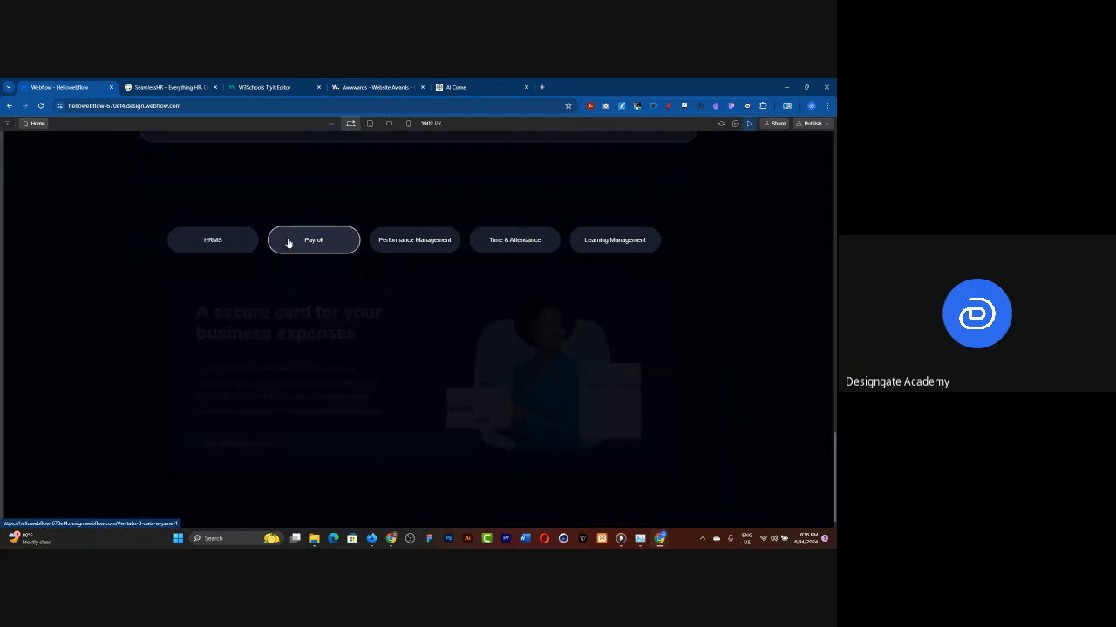
{"action": "left_click", "coordinate": [397, 241]}
{"action": "left_click", "coordinate": [501, 241]}
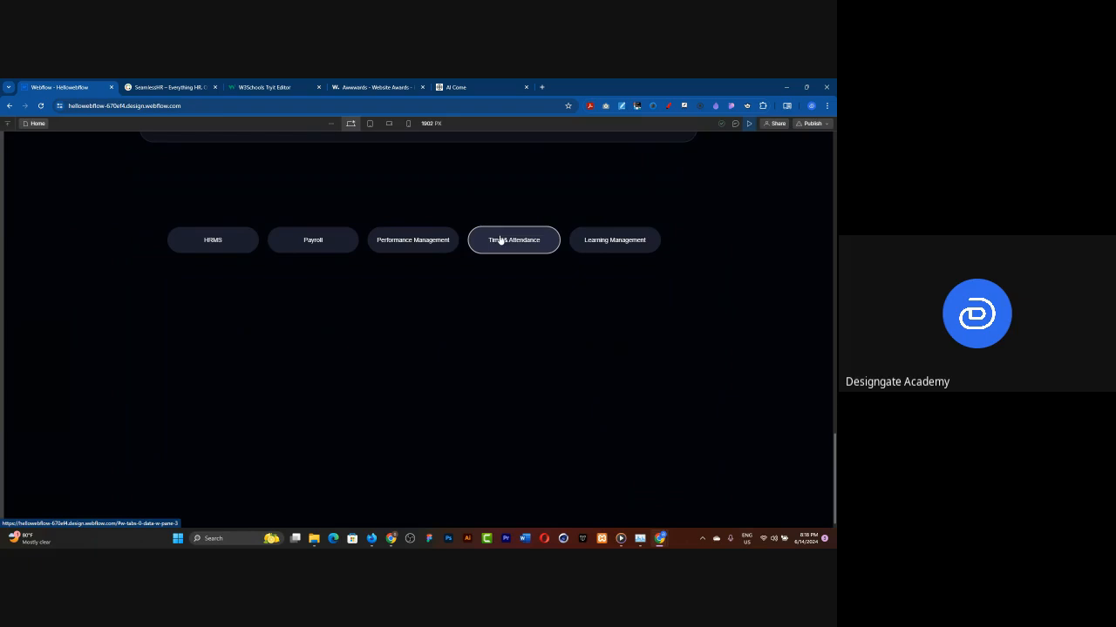
{"action": "left_click", "coordinate": [591, 246]}
{"action": "left_click", "coordinate": [253, 246]}
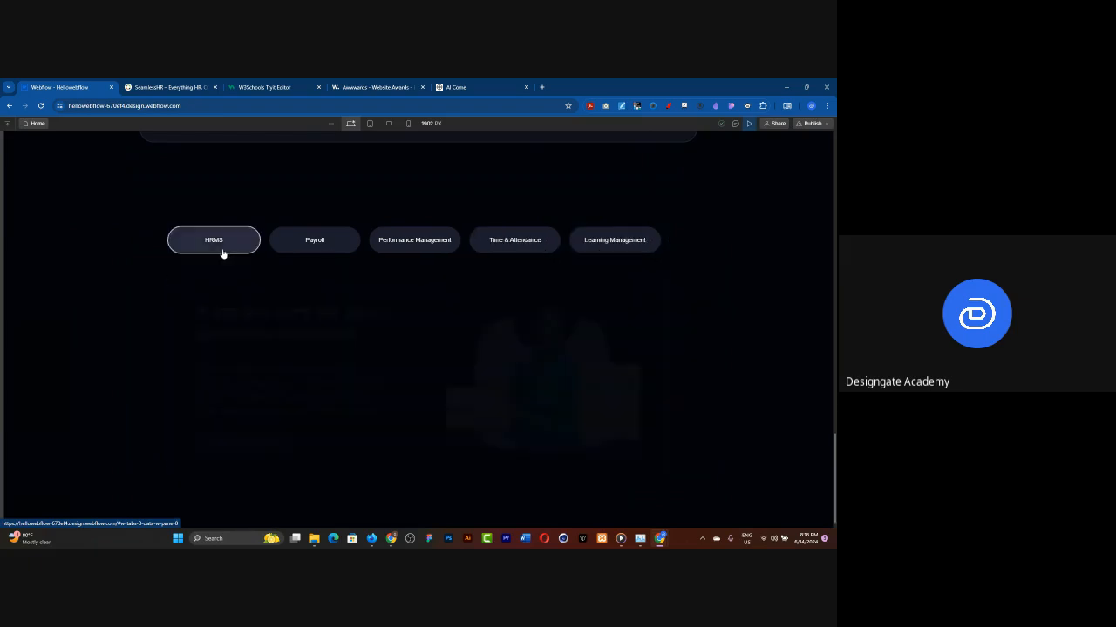
{"action": "left_click", "coordinate": [749, 124]}
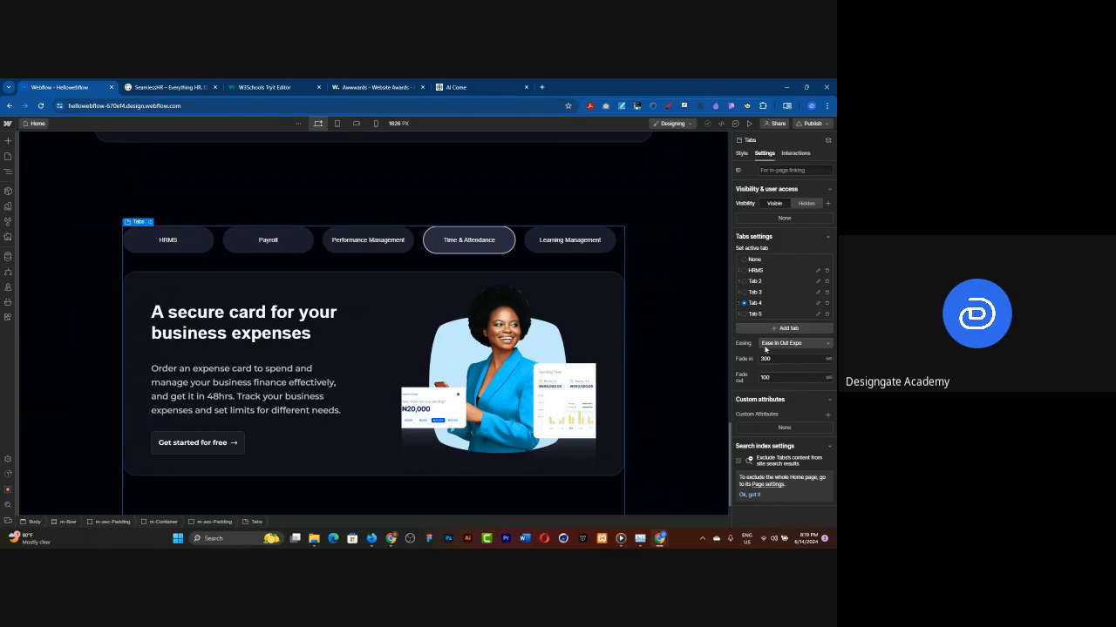
Switch through the News, Contact, About and Home tabs of the W3Schools full-page example for comparison, and return to Webflow.
{"action": "left_click", "coordinate": [305, 188]}
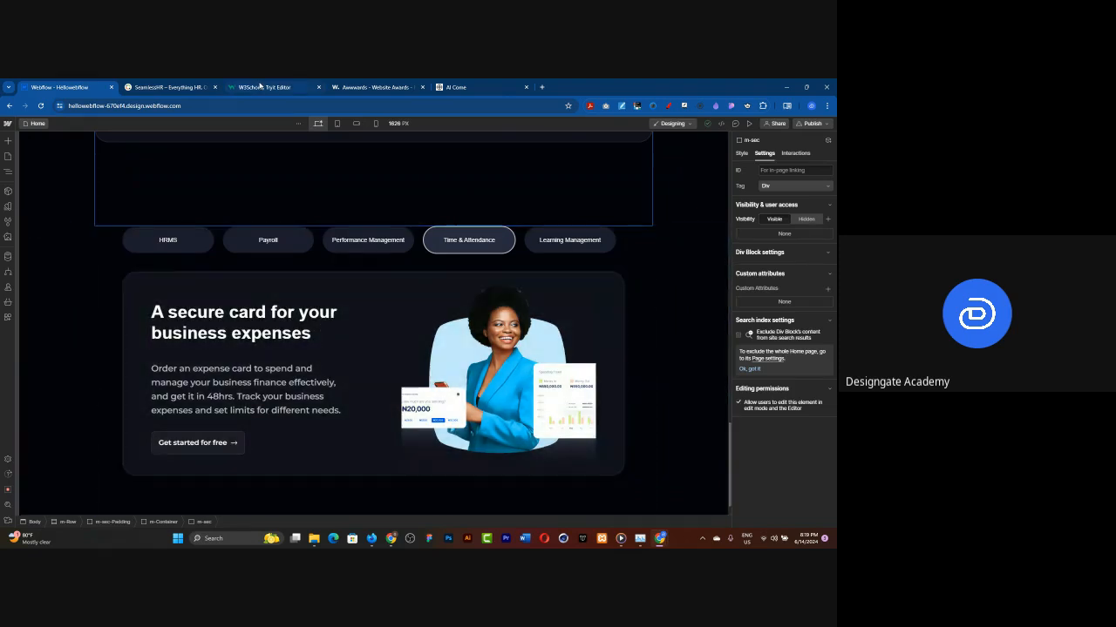
{"action": "left_click", "coordinate": [259, 85]}
{"action": "left_click", "coordinate": [574, 198]}
{"action": "left_click", "coordinate": [651, 202]}
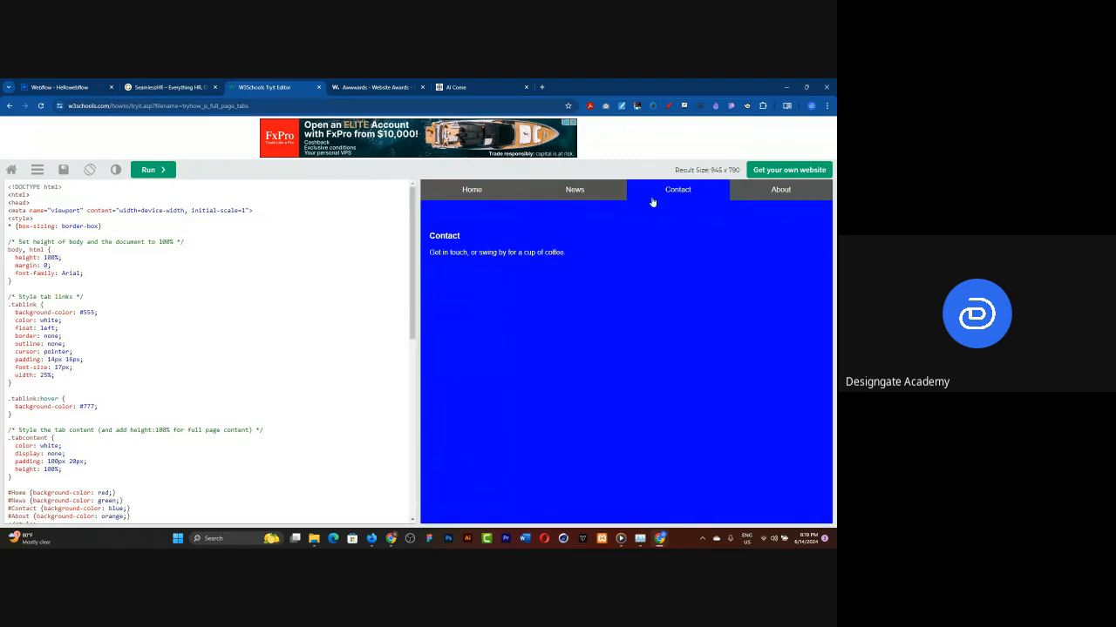
{"action": "left_click", "coordinate": [750, 201]}
{"action": "left_click", "coordinate": [672, 201]}
{"action": "left_click", "coordinate": [598, 194]}
{"action": "left_click", "coordinate": [460, 191]}
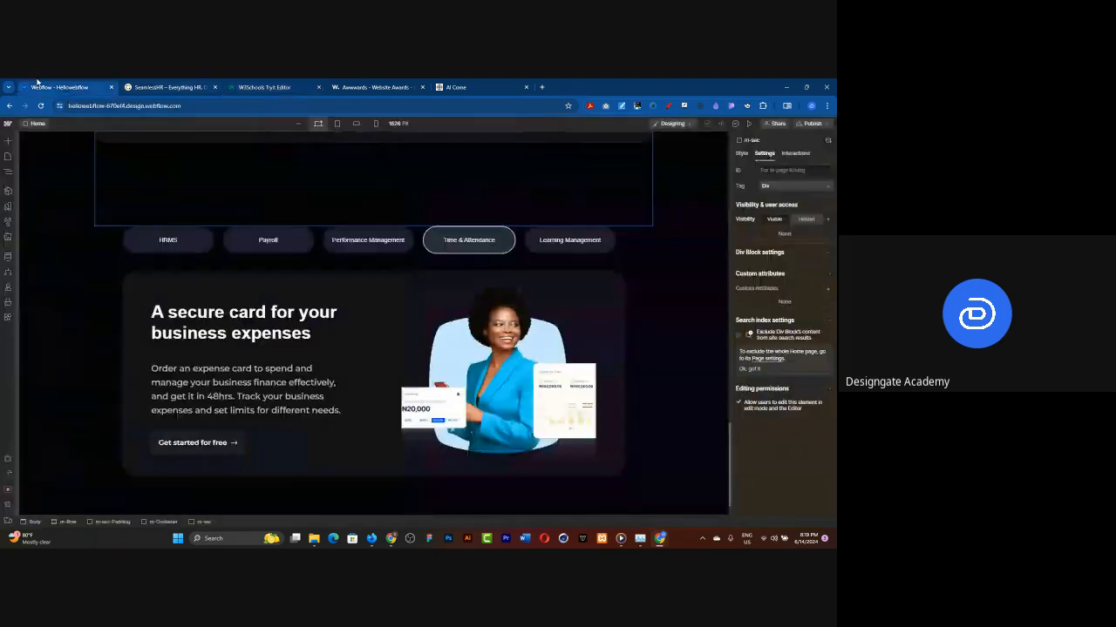
{"action": "left_click", "coordinate": [61, 87]}
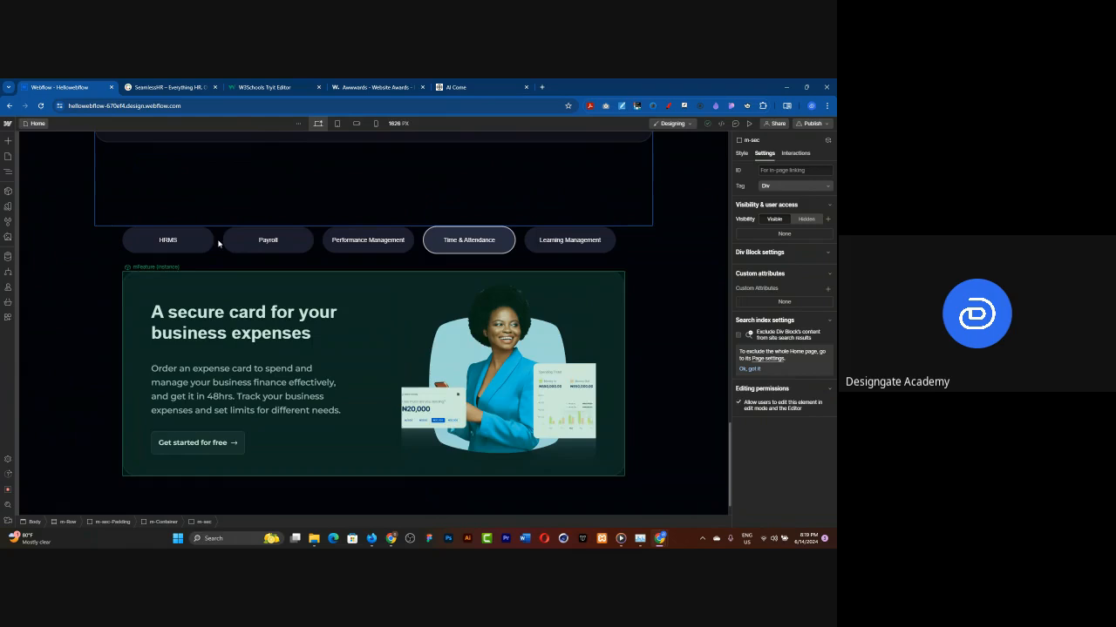
Select the Tabs element in the page structure and set its top padding to 20 px.
{"action": "key", "text": "z"}
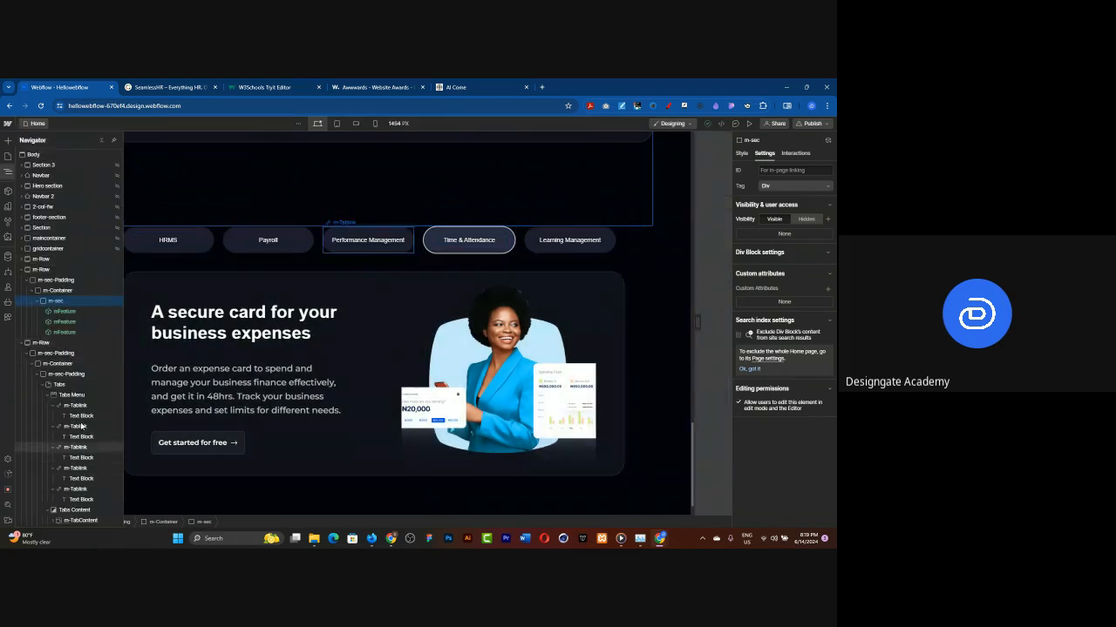
{"action": "left_click", "coordinate": [59, 386]}
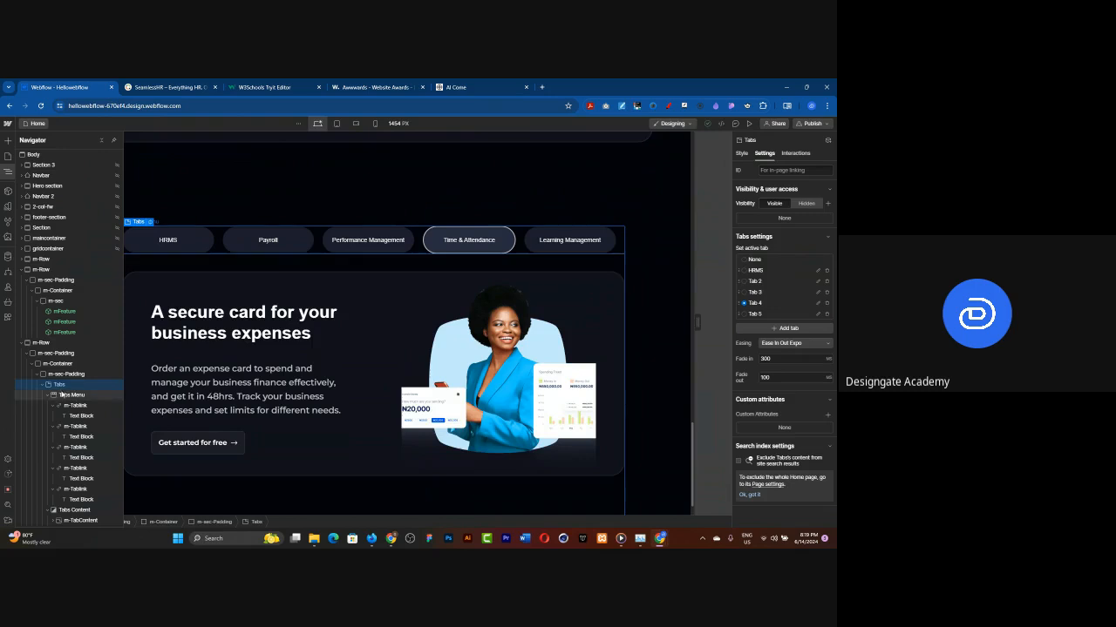
{"action": "left_click", "coordinate": [742, 152]}
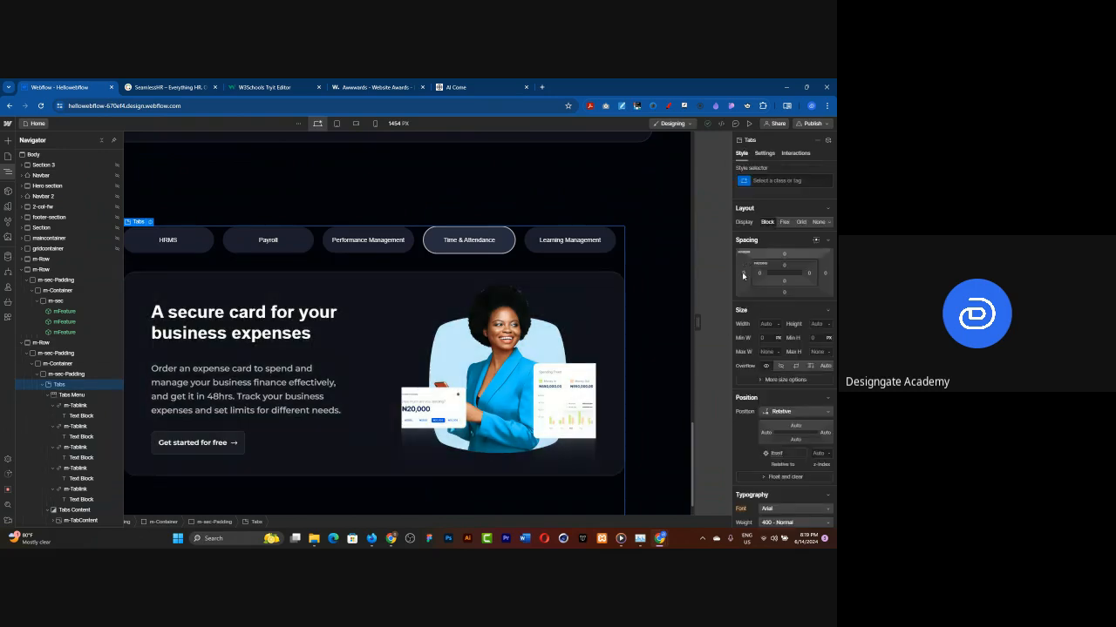
{"action": "left_click", "coordinate": [787, 266]}
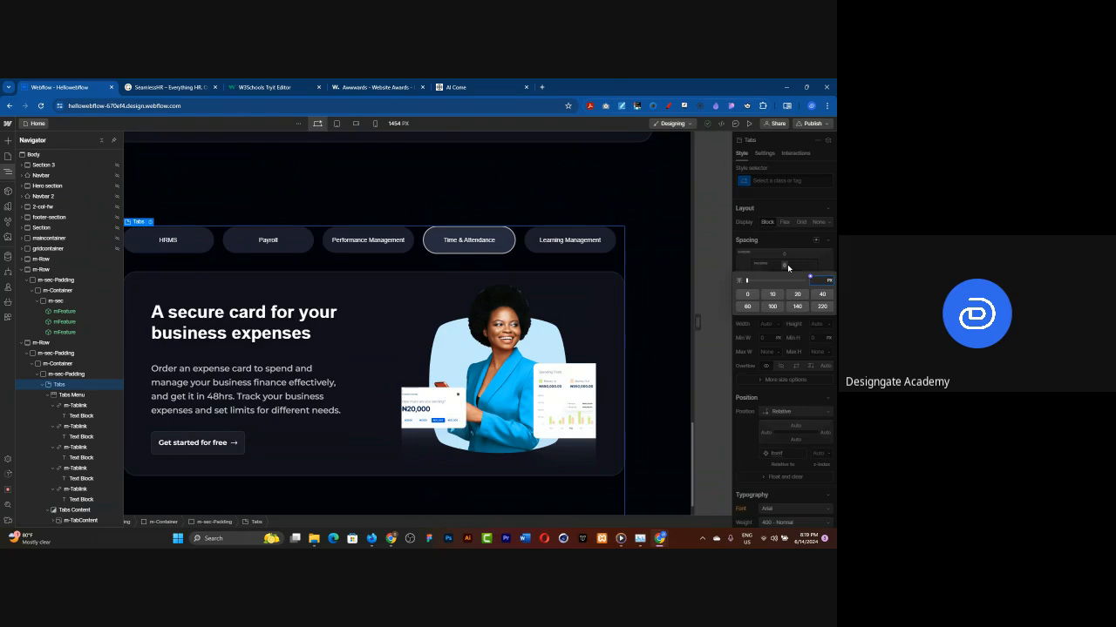
{"action": "left_click", "coordinate": [796, 295]}
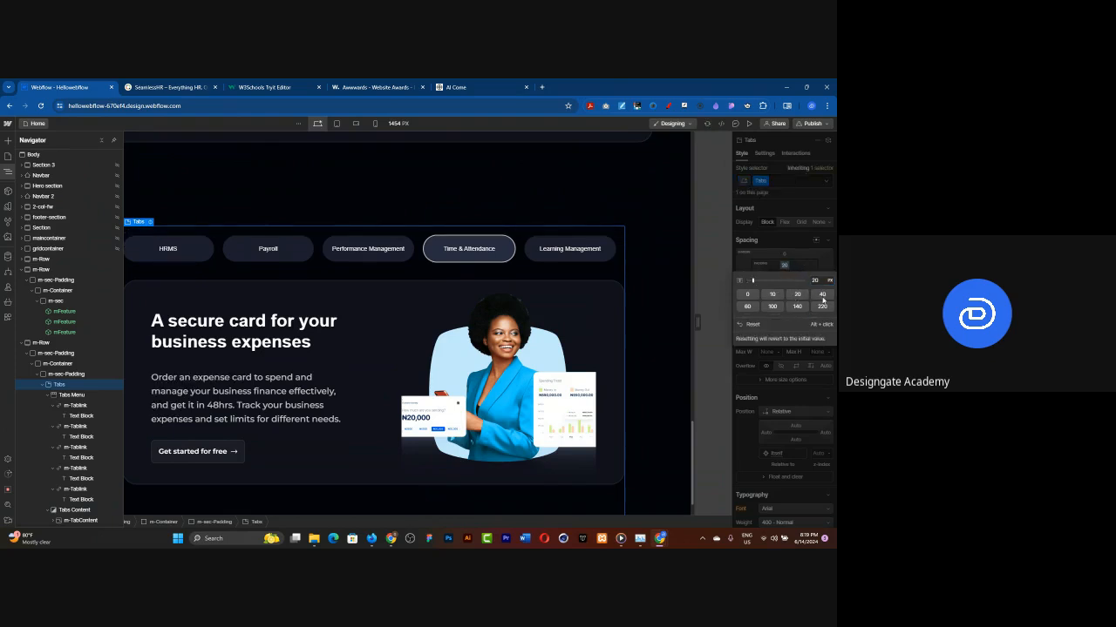
Set the Tabs element's padding to 40 px on the top, bottom, right and left sides.
{"action": "left_click", "coordinate": [821, 294]}
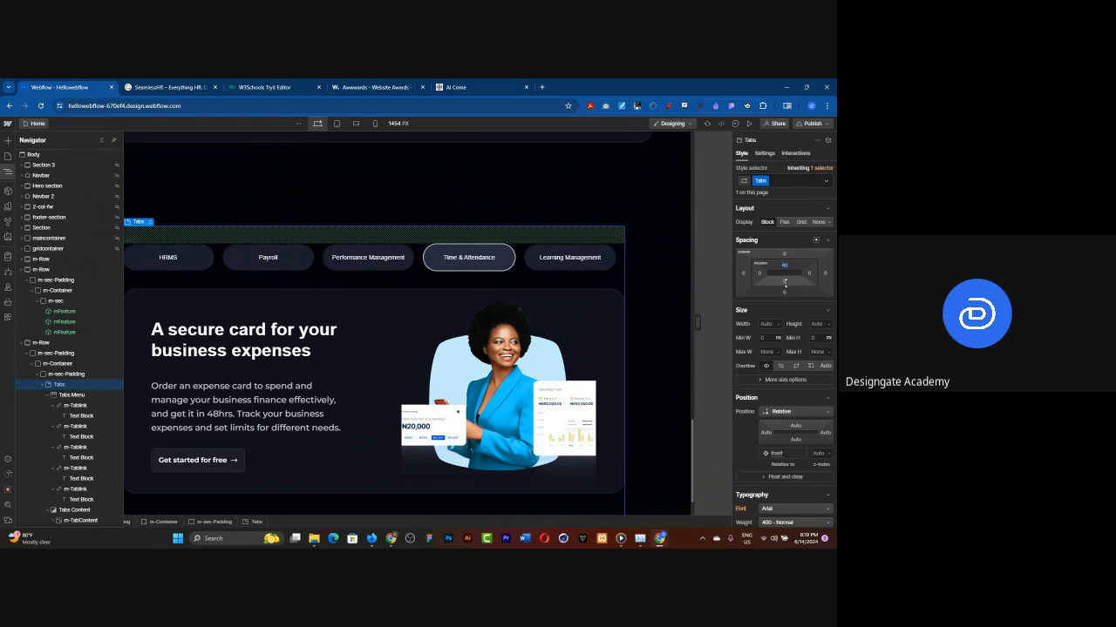
{"action": "left_click", "coordinate": [783, 281]}
{"action": "left_click", "coordinate": [822, 310]}
{"action": "left_click", "coordinate": [810, 278]}
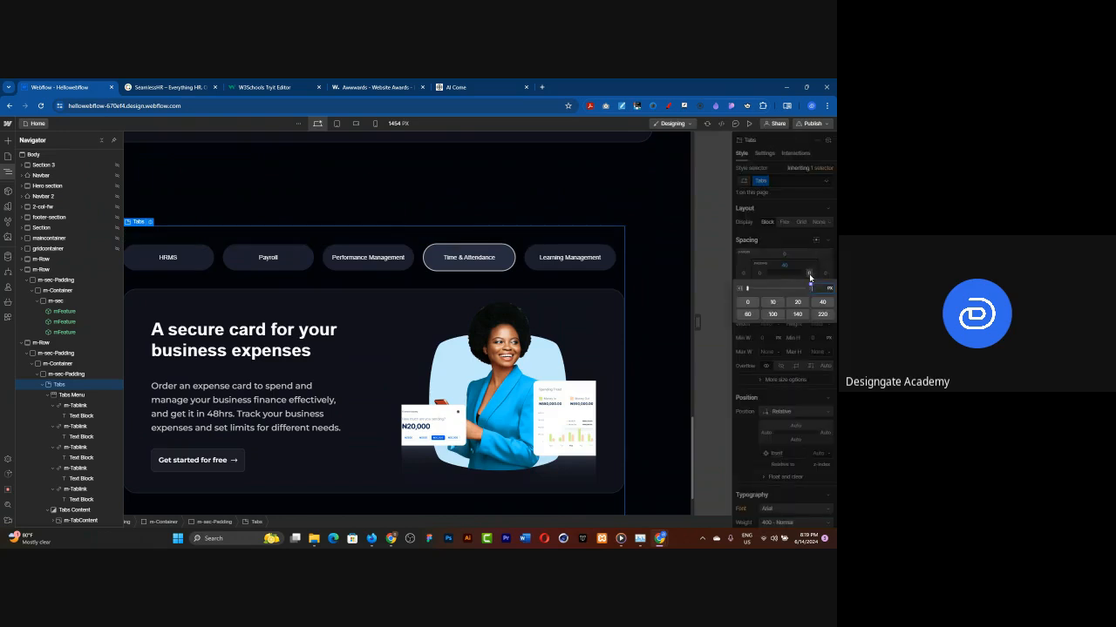
{"action": "left_click", "coordinate": [822, 302]}
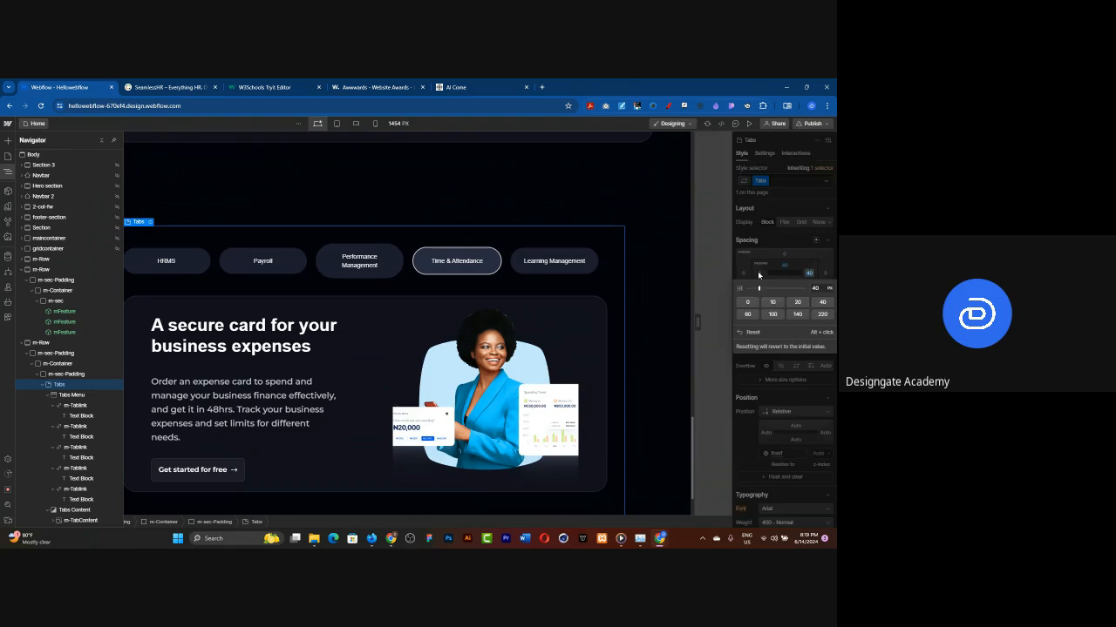
{"action": "left_click", "coordinate": [758, 274]}
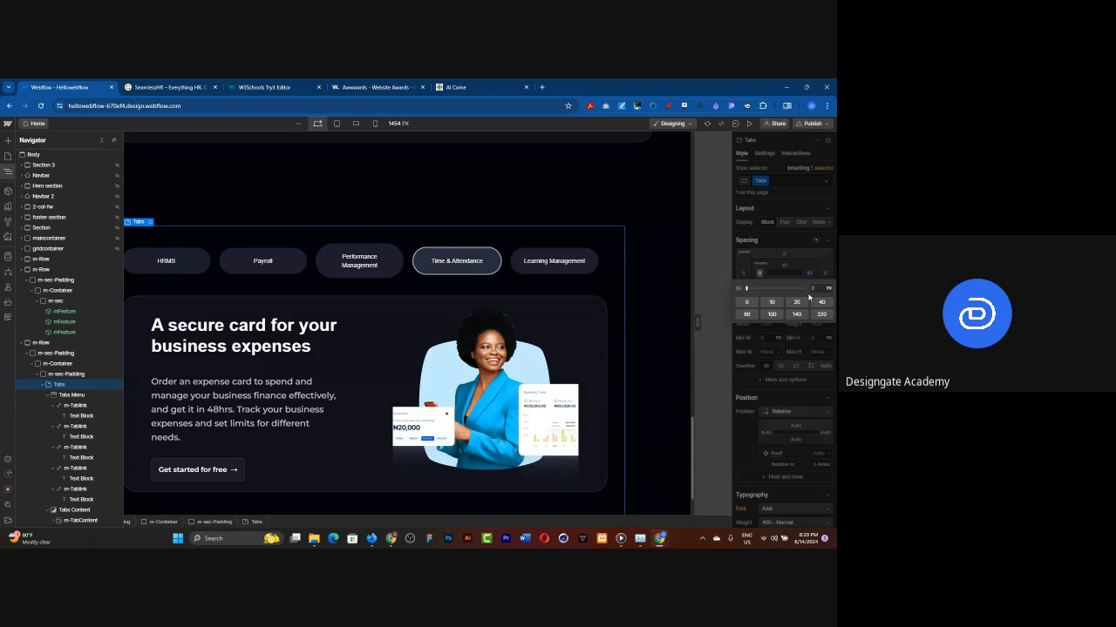
{"action": "left_click", "coordinate": [819, 303]}
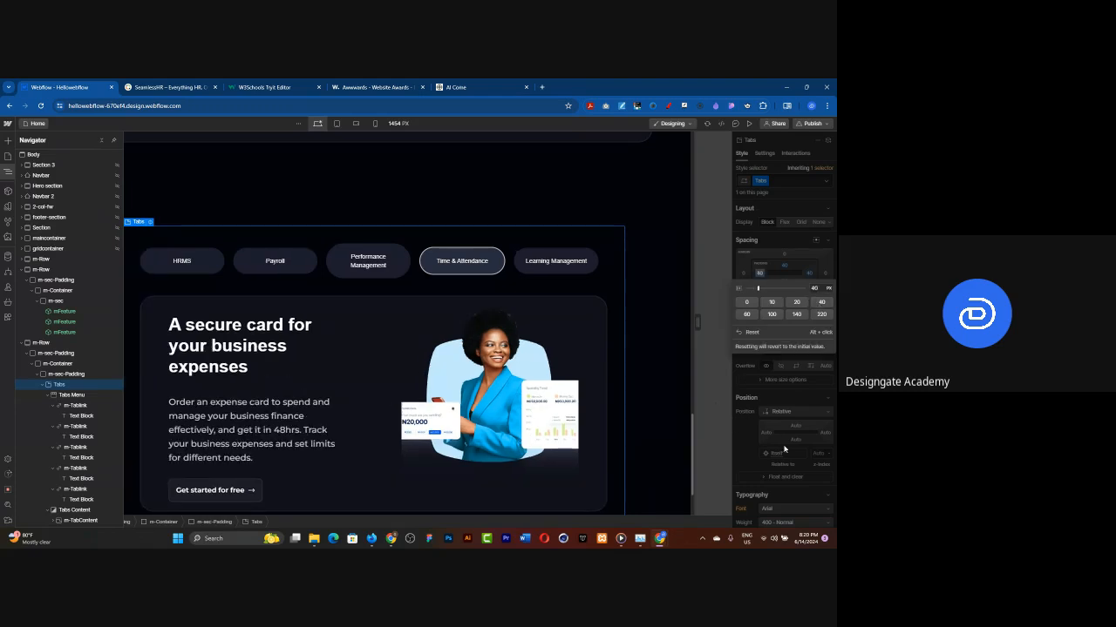
{"action": "left_click", "coordinate": [806, 274]}
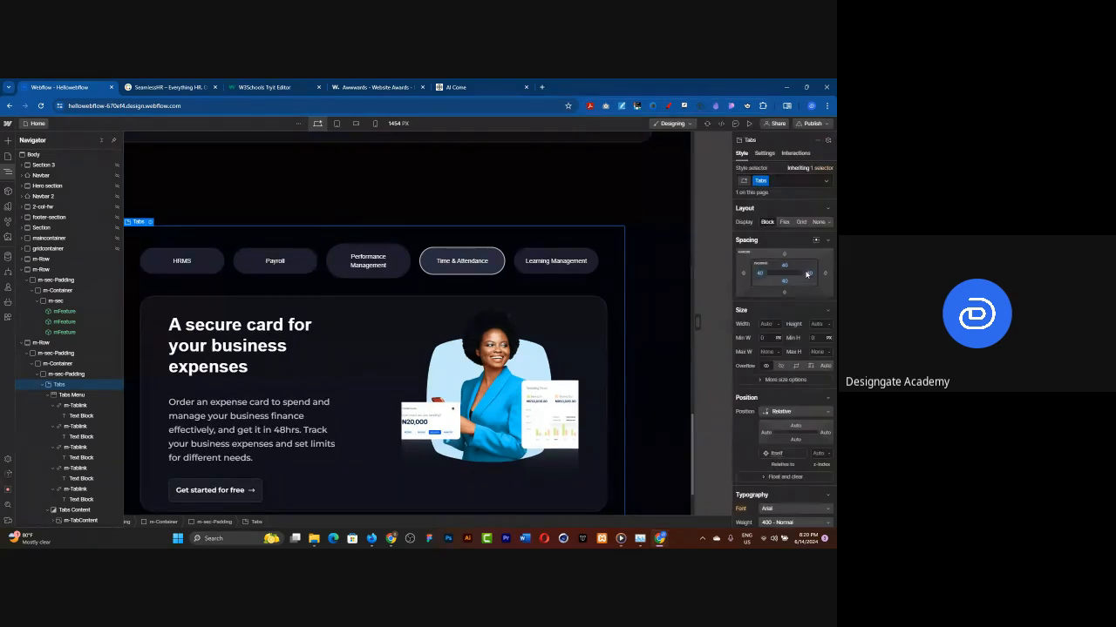
Try a #23253b background at 44% opacity on the Tabs element and preview the section.
{"action": "scroll", "coordinate": [811, 366], "scroll_direction": "down", "scroll_amount": 5}
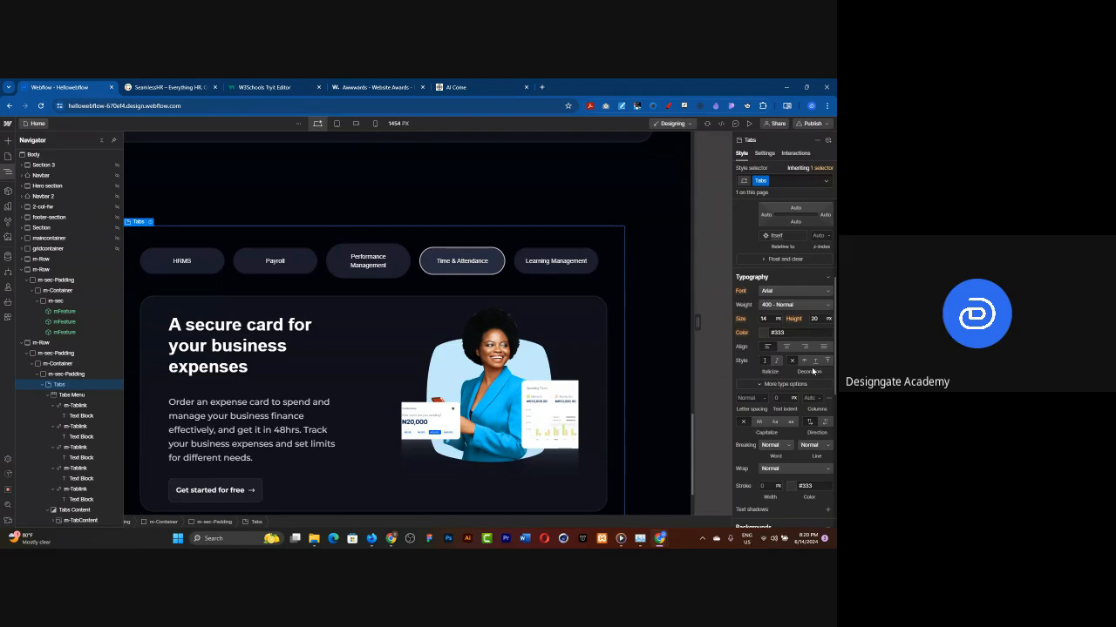
{"action": "scroll", "coordinate": [812, 371], "scroll_direction": "down", "scroll_amount": 5}
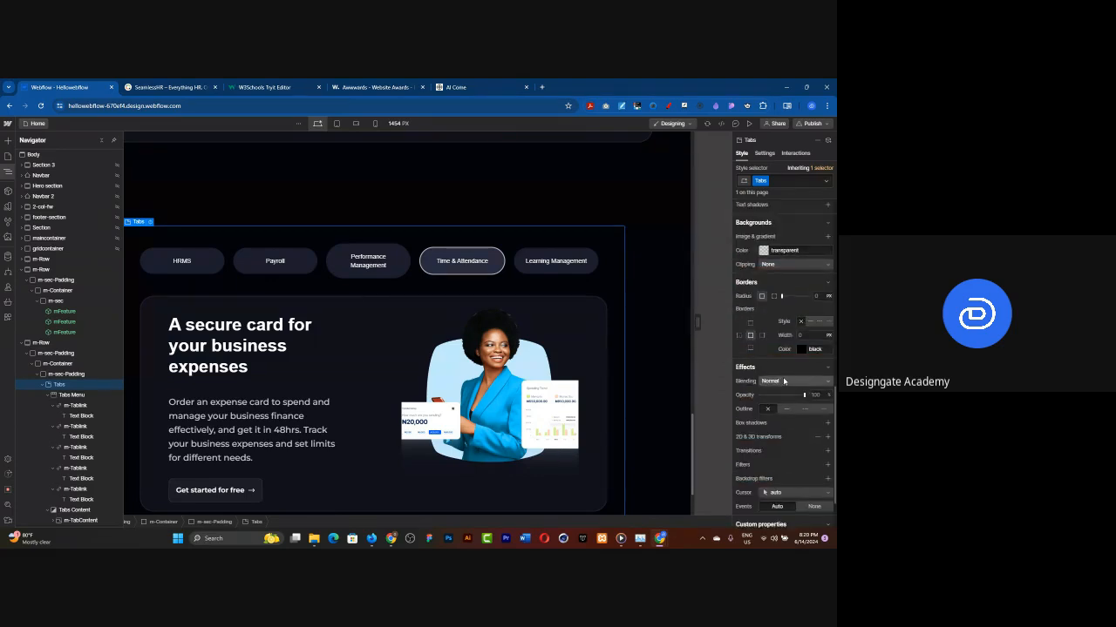
{"action": "left_click", "coordinate": [764, 251]}
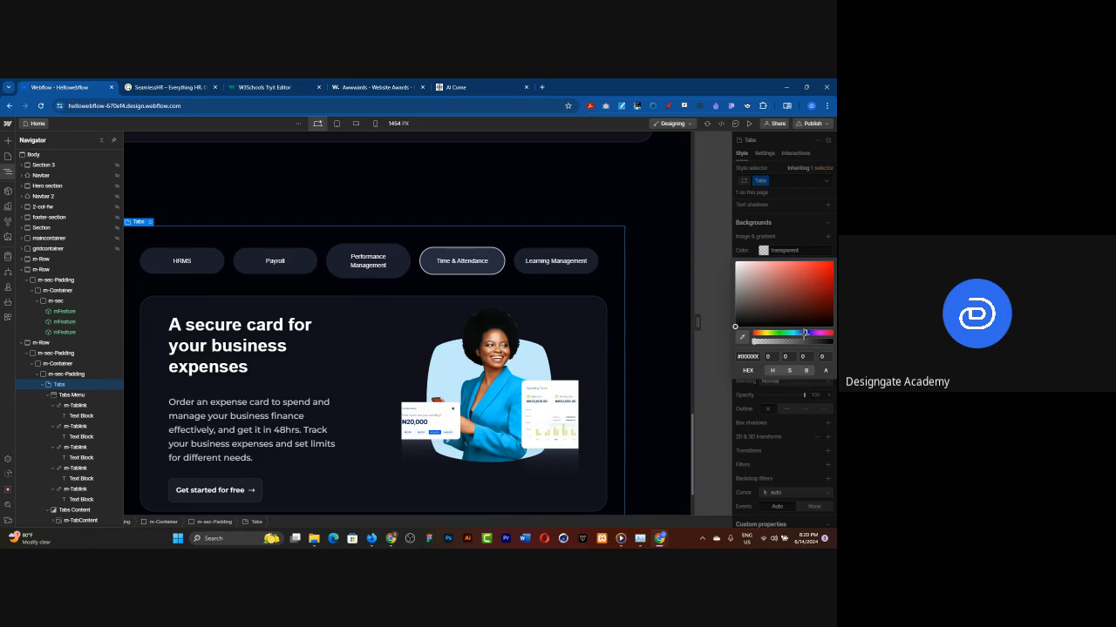
{"action": "left_click", "coordinate": [804, 333]}
{"action": "mouse_move", "coordinate": [758, 311]}
{"action": "left_mouse_down"}
{"action": "mouse_move", "coordinate": [745, 315]}
{"action": "mouse_move", "coordinate": [775, 311]}
{"action": "left_mouse_up"}
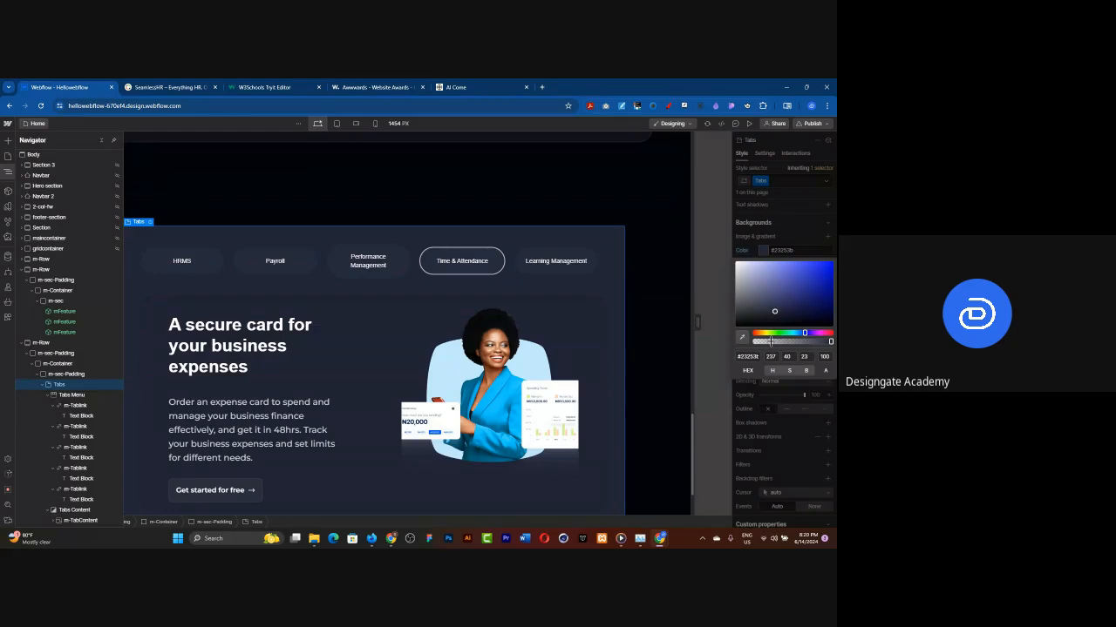
{"action": "left_click_drag", "start_coordinate": [770, 341], "coordinate": [786, 341]}
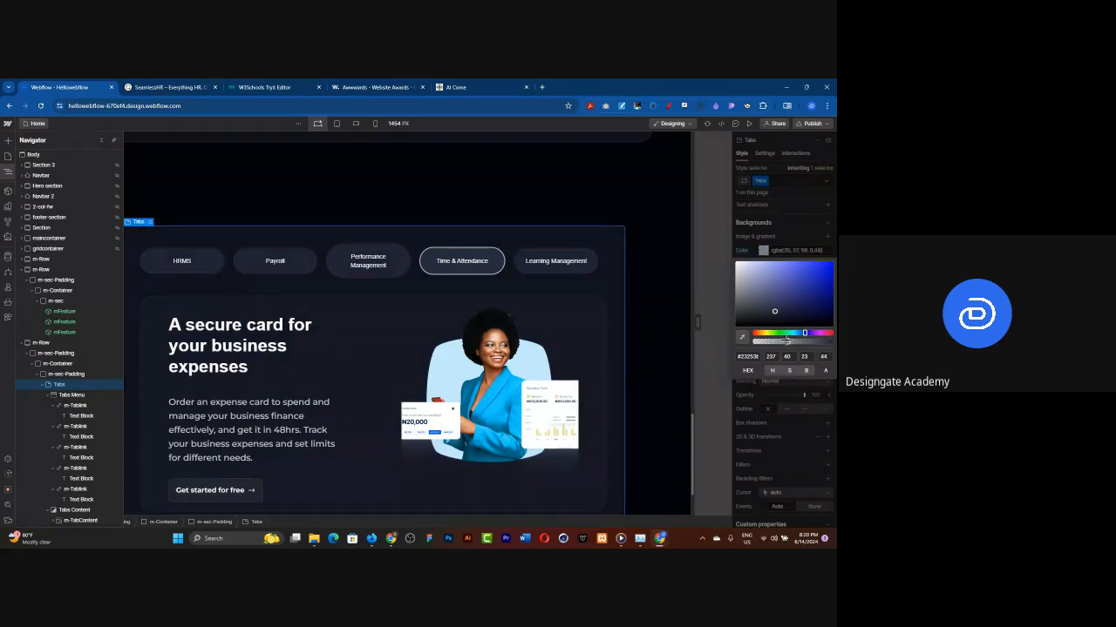
{"action": "left_click", "coordinate": [749, 124]}
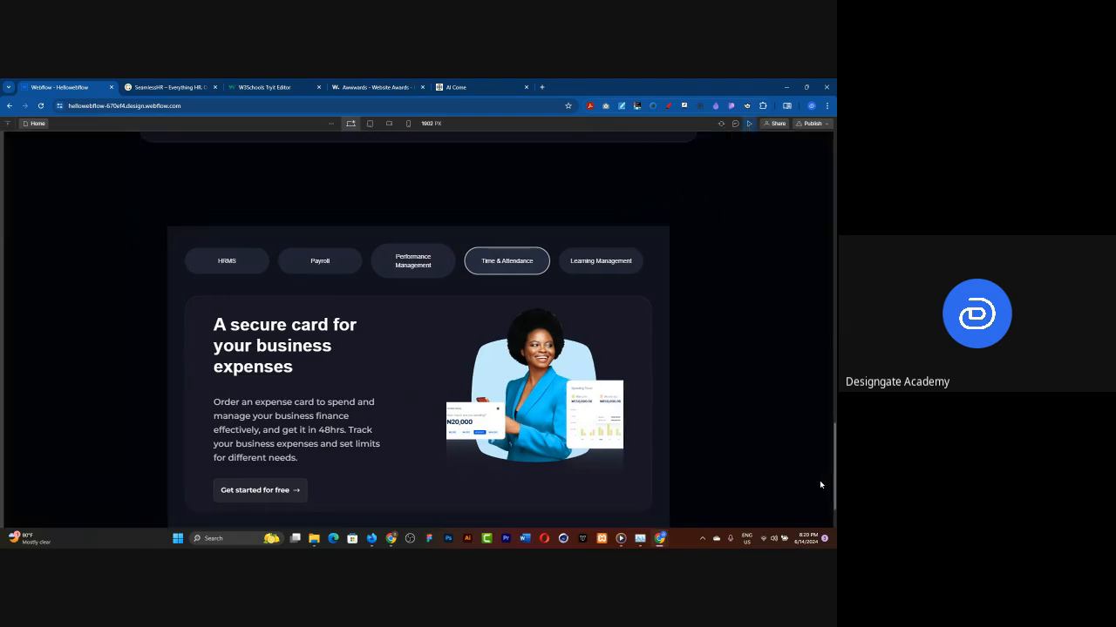
{"action": "scroll", "coordinate": [54, 288], "scroll_direction": "down", "scroll_amount": 2}
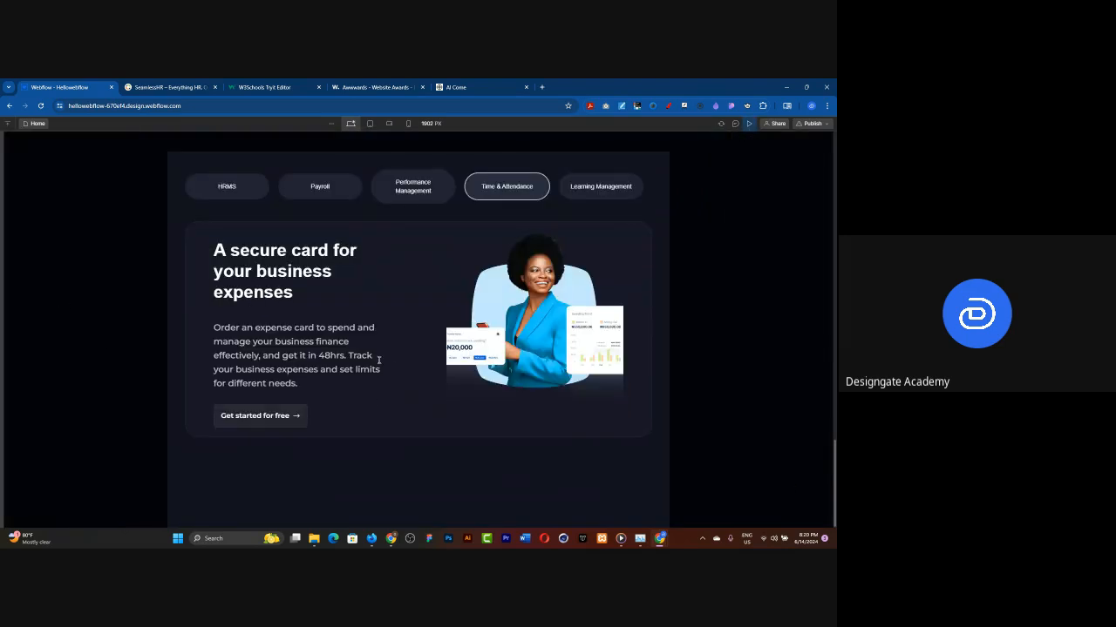
{"action": "scroll", "coordinate": [562, 399], "scroll_direction": "up", "scroll_amount": 1}
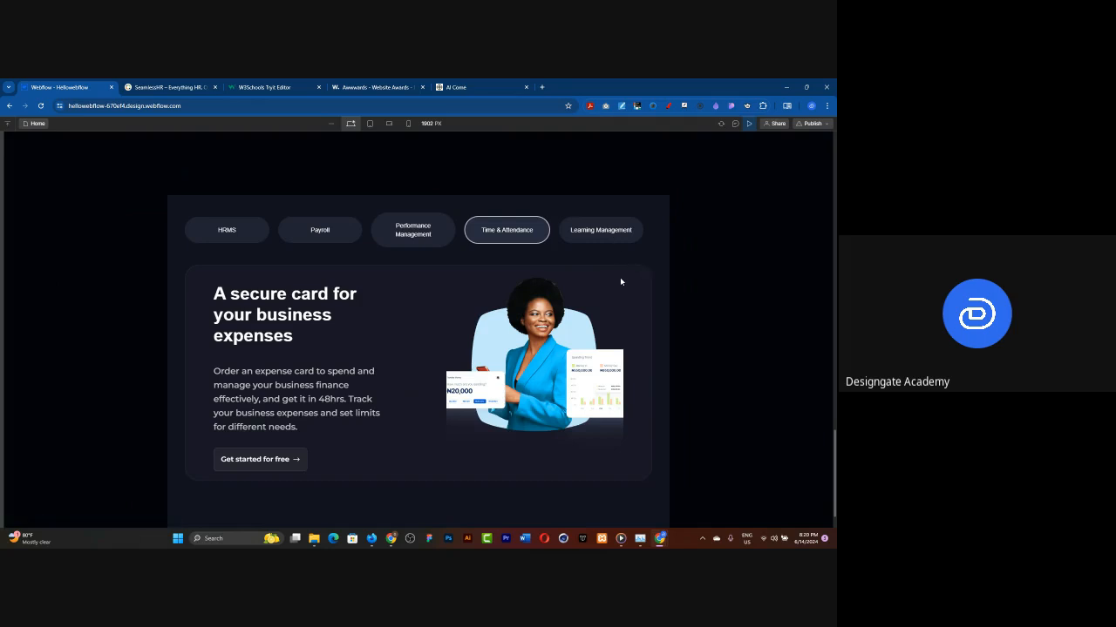
{"action": "left_click", "coordinate": [743, 125]}
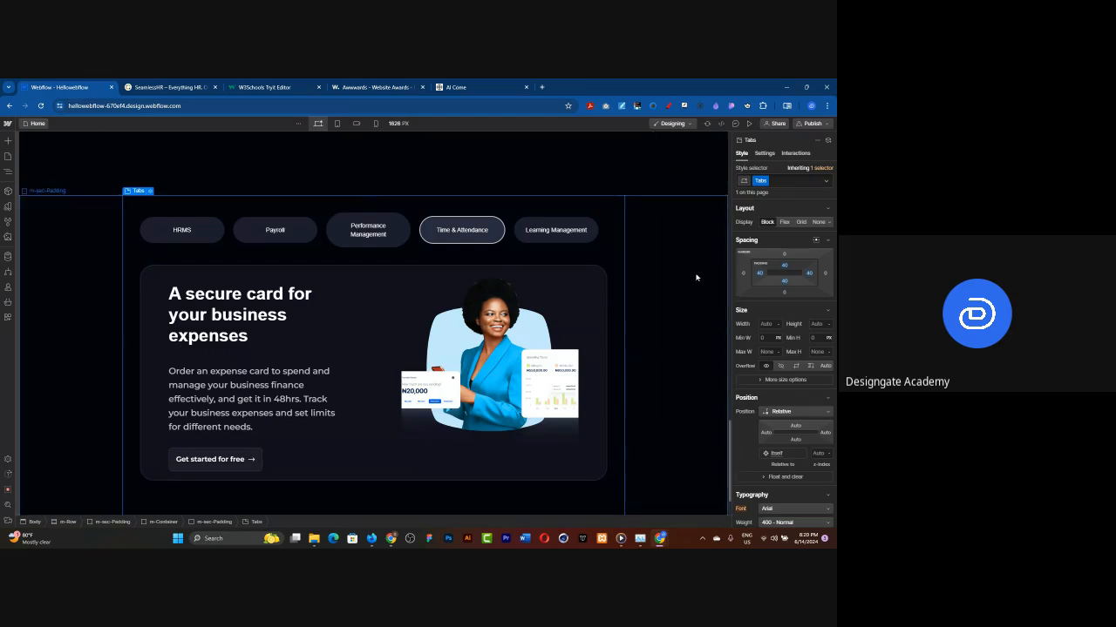
Inspect the section padding wrapper and the HRMS tab link, and preview the section with the HRMS tab active.
{"action": "left_click", "coordinate": [666, 202]}
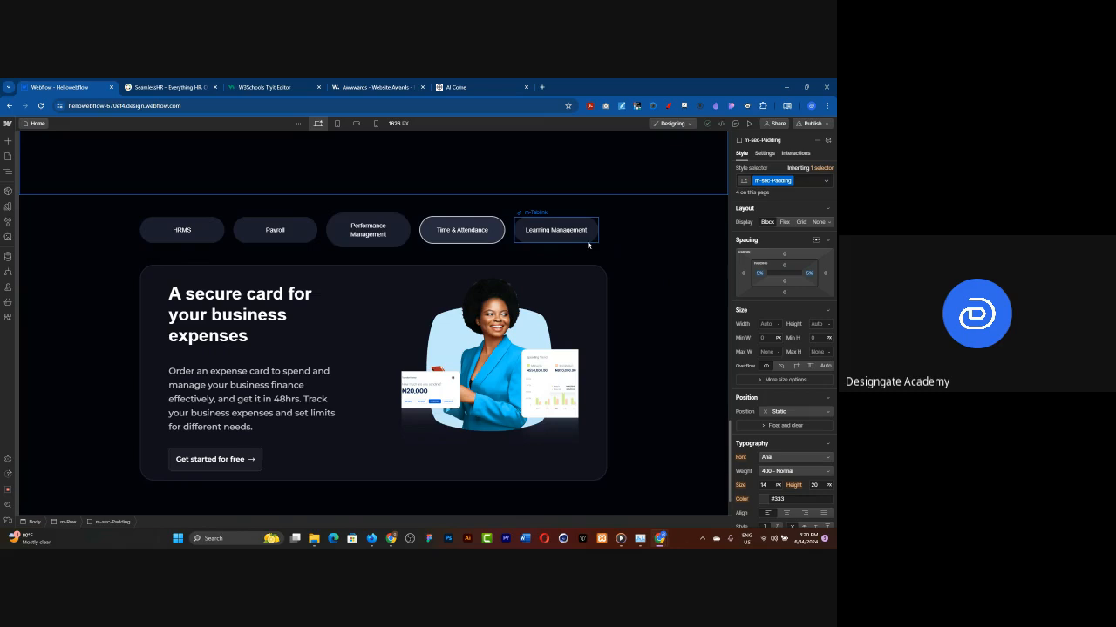
{"action": "left_click", "coordinate": [194, 241]}
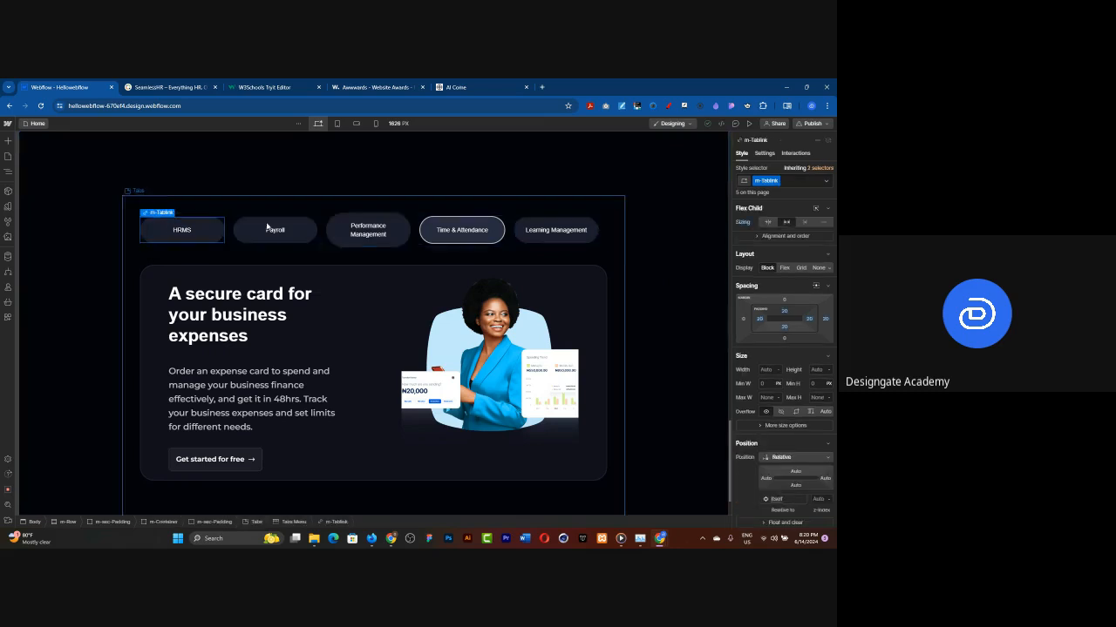
{"action": "left_click", "coordinate": [749, 123]}
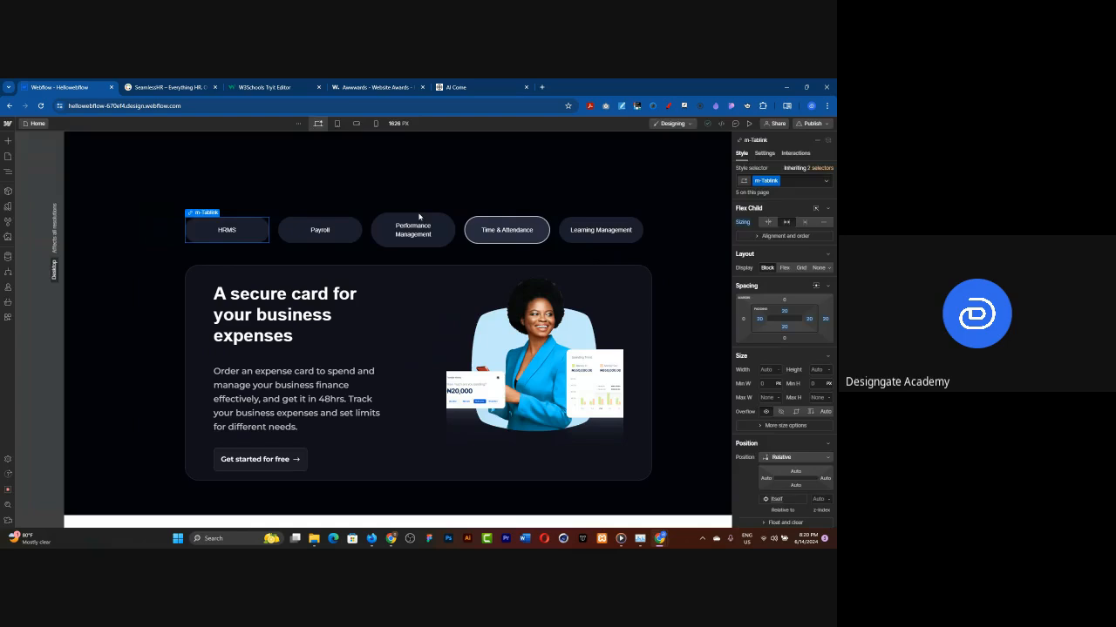
{"action": "left_click", "coordinate": [252, 236]}
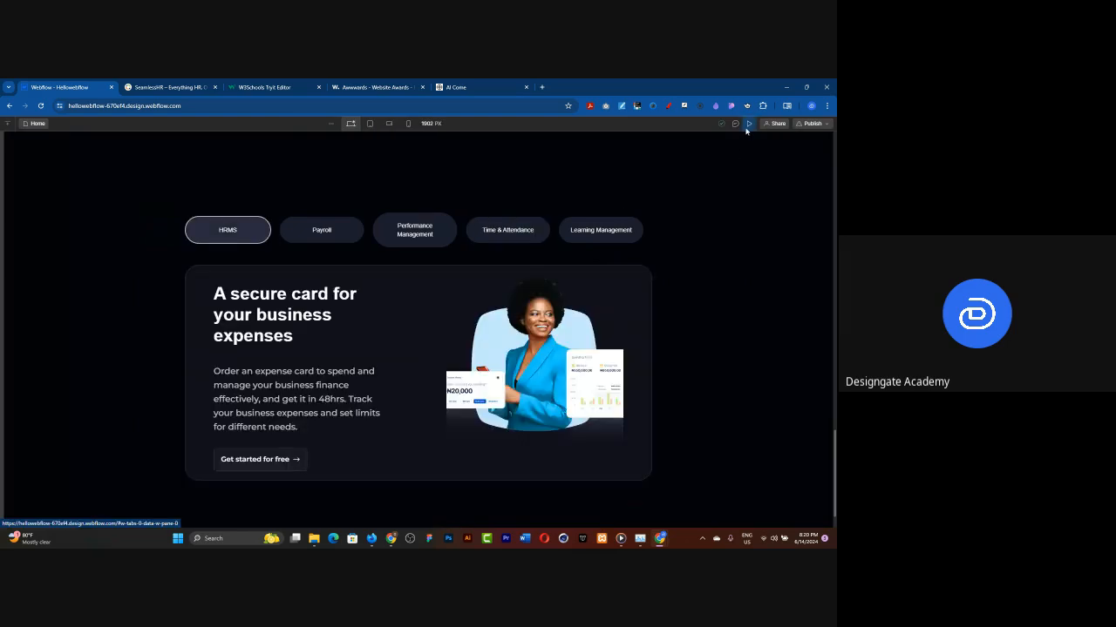
{"action": "key", "text": "Escape"}
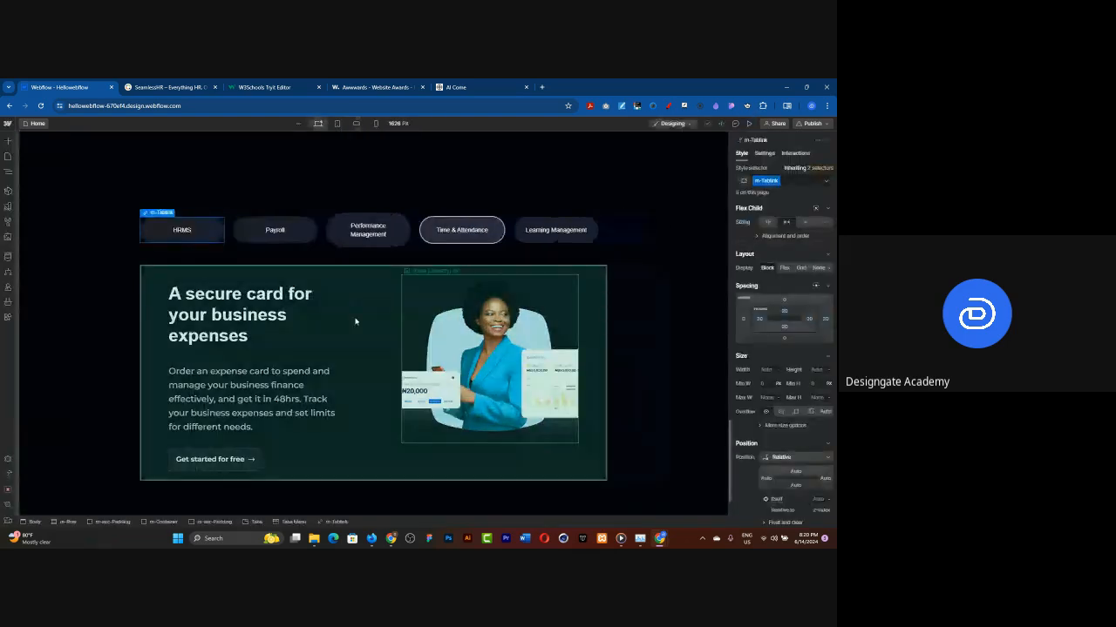
Select the Tabs element in the page structure and set its padding to 0 on all four sides.
{"action": "left_click", "coordinate": [7, 170]}
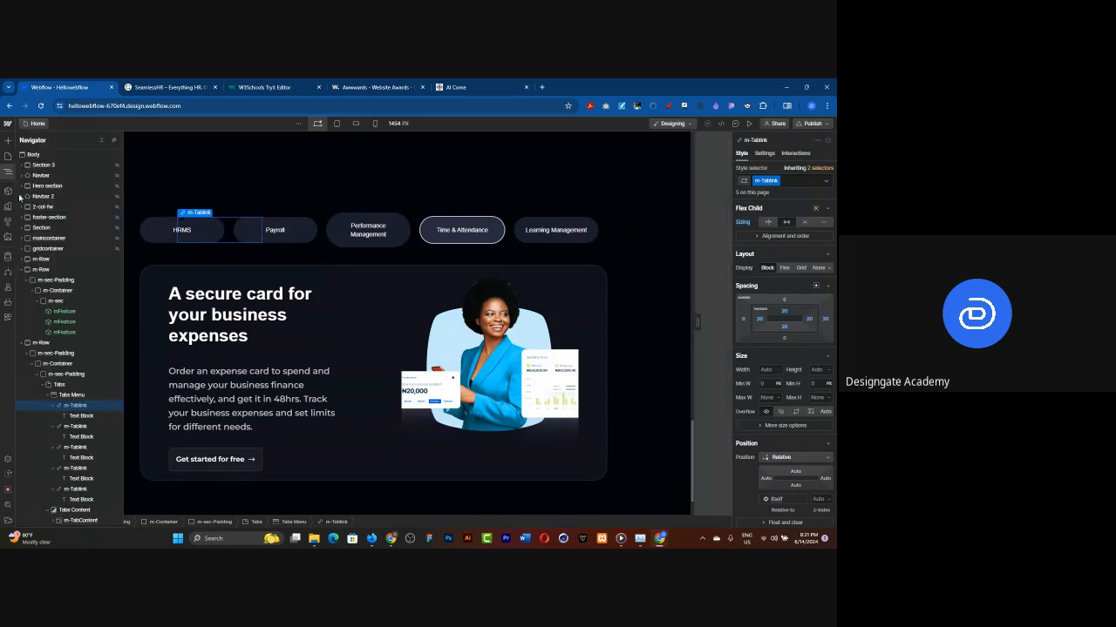
{"action": "left_click", "coordinate": [59, 386]}
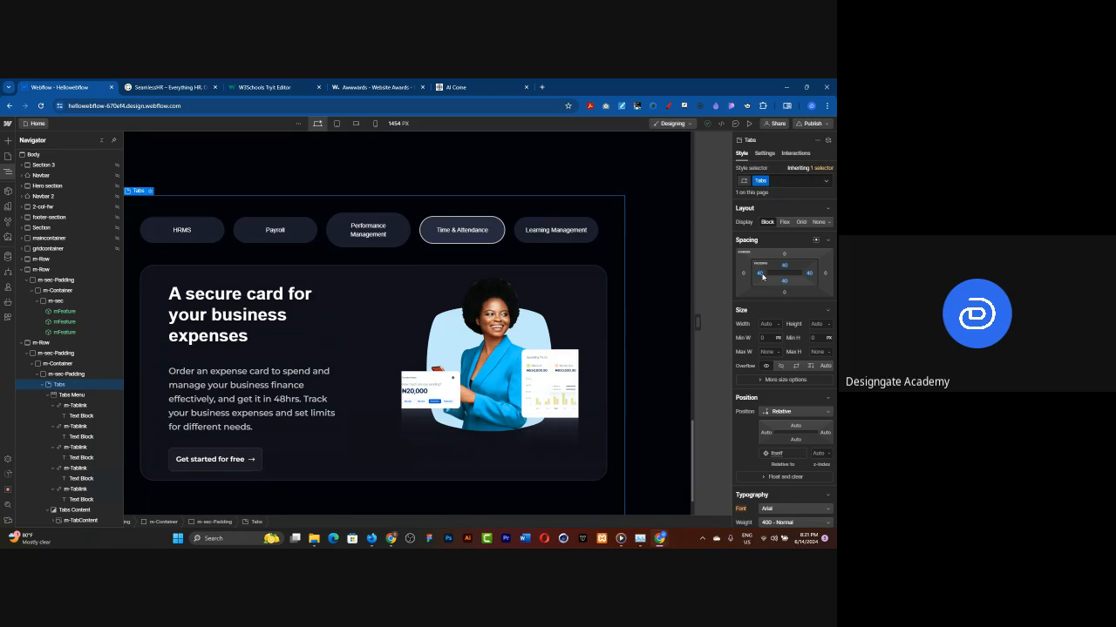
{"action": "left_click_drag", "start_coordinate": [758, 273], "coordinate": [712, 273]}
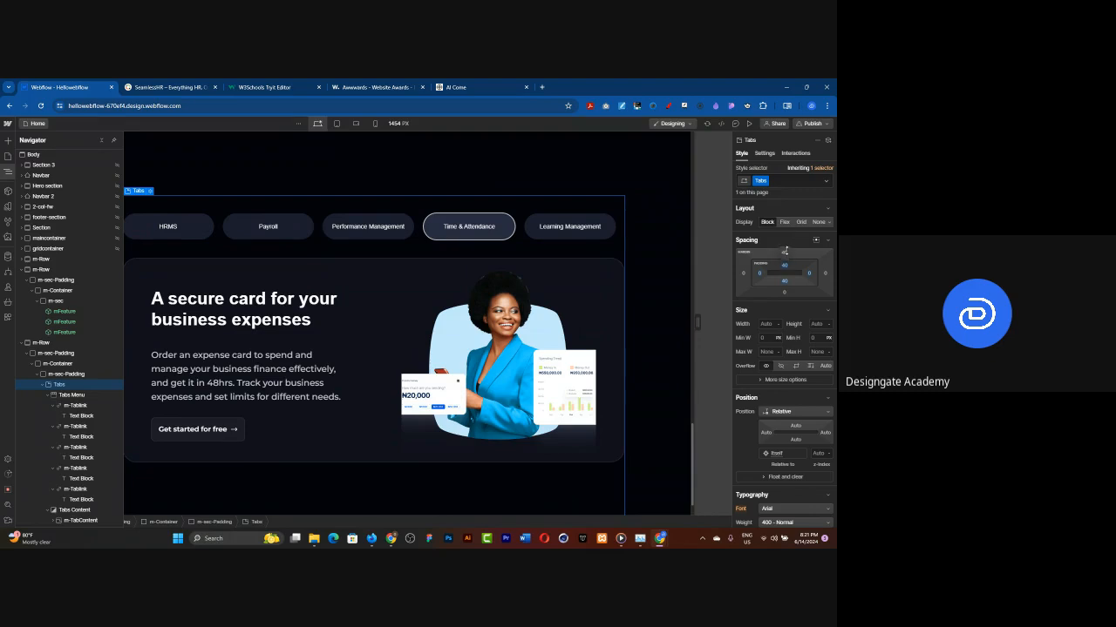
{"action": "left_click_drag", "start_coordinate": [784, 265], "coordinate": [780, 241]}
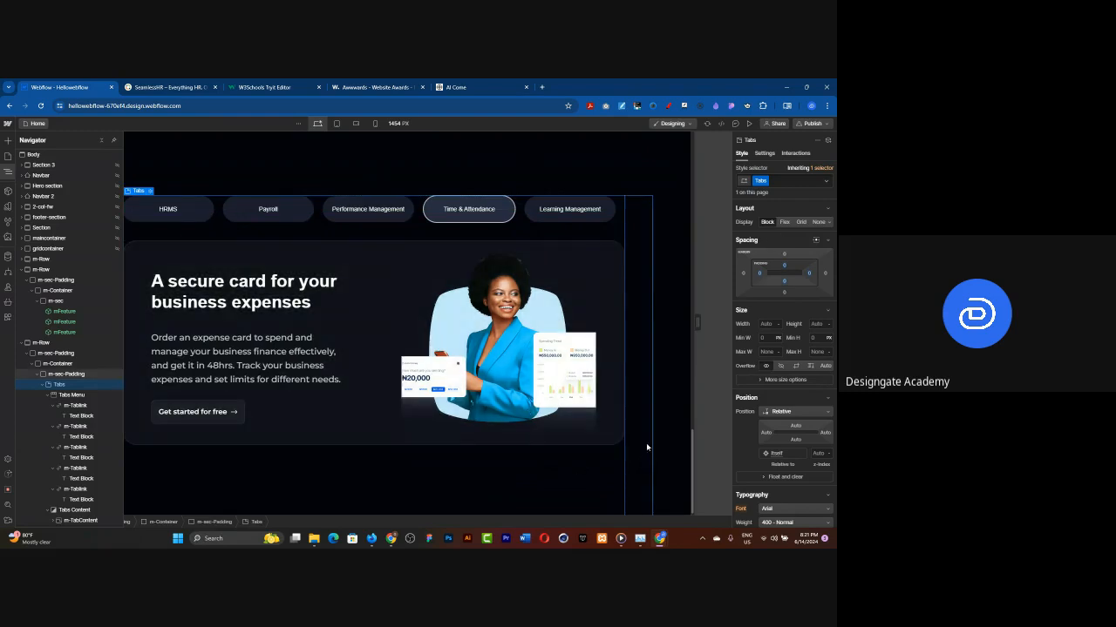
{"action": "left_click", "coordinate": [766, 244]}
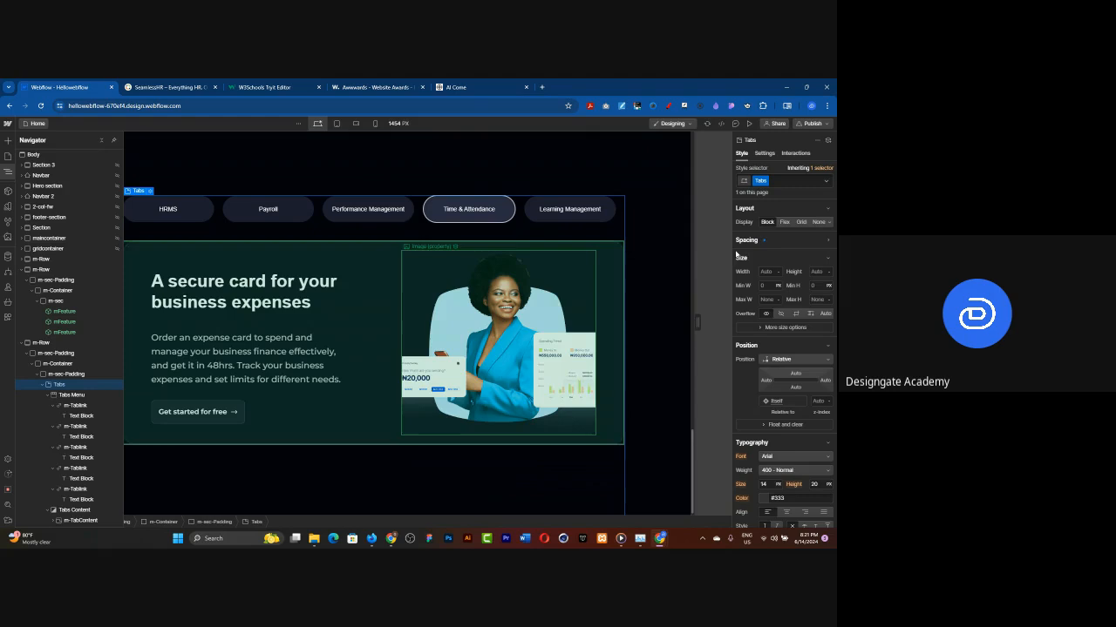
{"action": "left_click", "coordinate": [760, 243]}
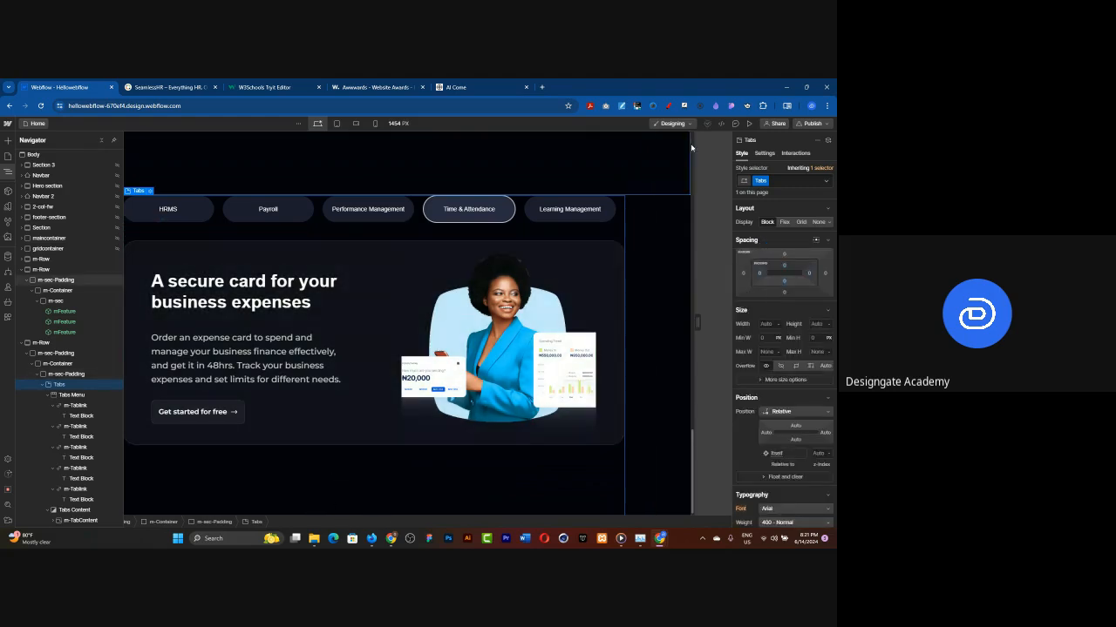
Preview the page and switch through the HRMS, Payroll, Performance Management, Time & Attendance and Learning Management tabs, ending on HRMS.
{"action": "left_click", "coordinate": [748, 123]}
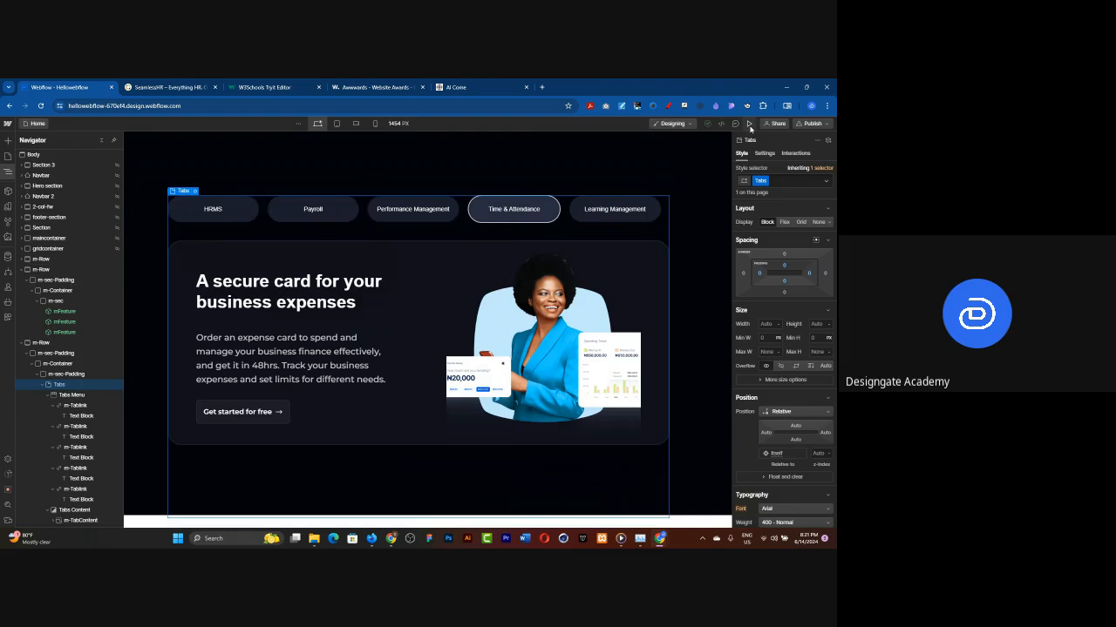
{"action": "left_click", "coordinate": [238, 223]}
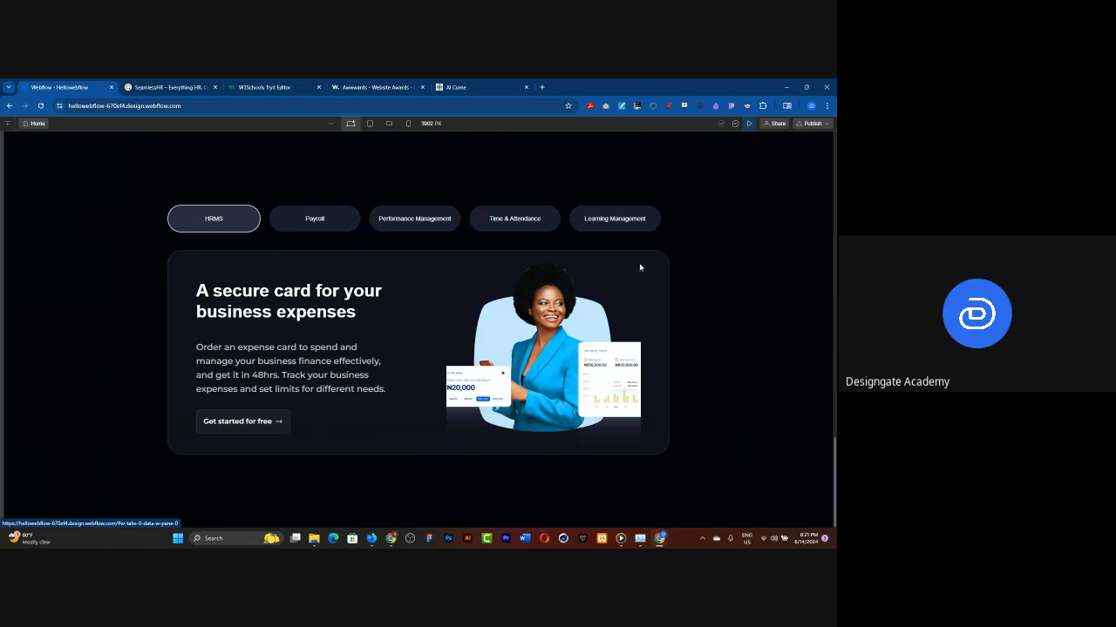
{"action": "left_click", "coordinate": [320, 211]}
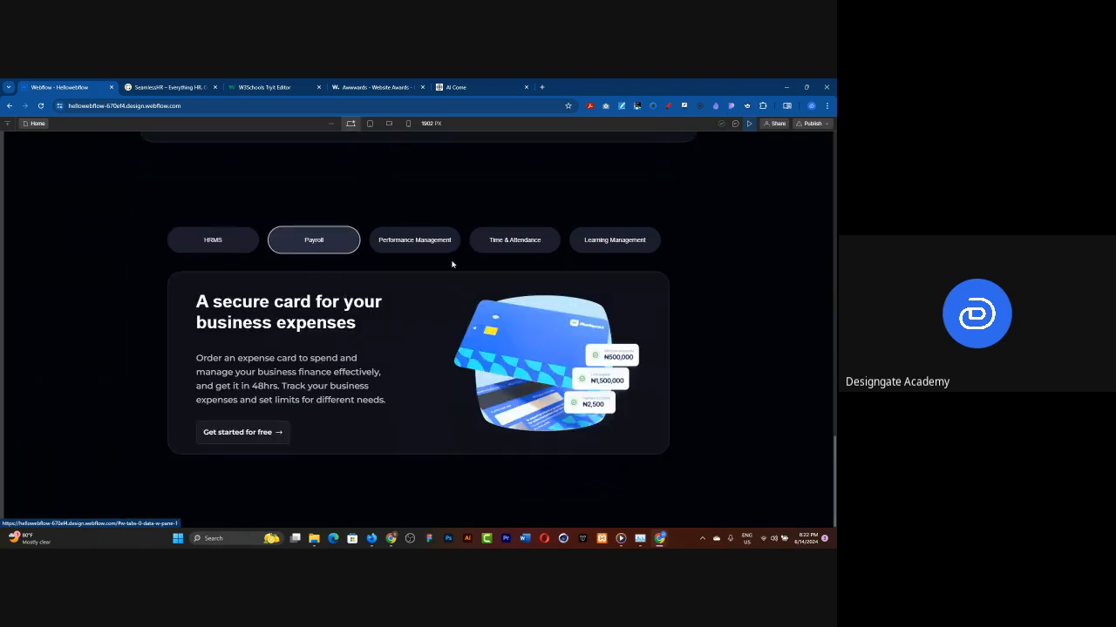
{"action": "left_click", "coordinate": [409, 247]}
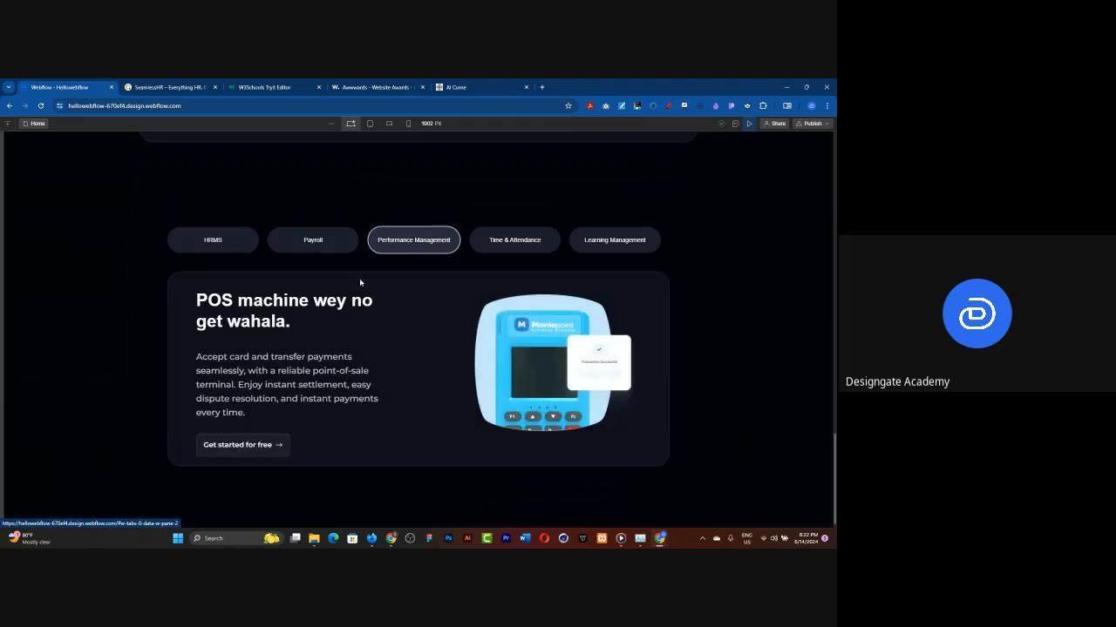
{"action": "left_click", "coordinate": [535, 241]}
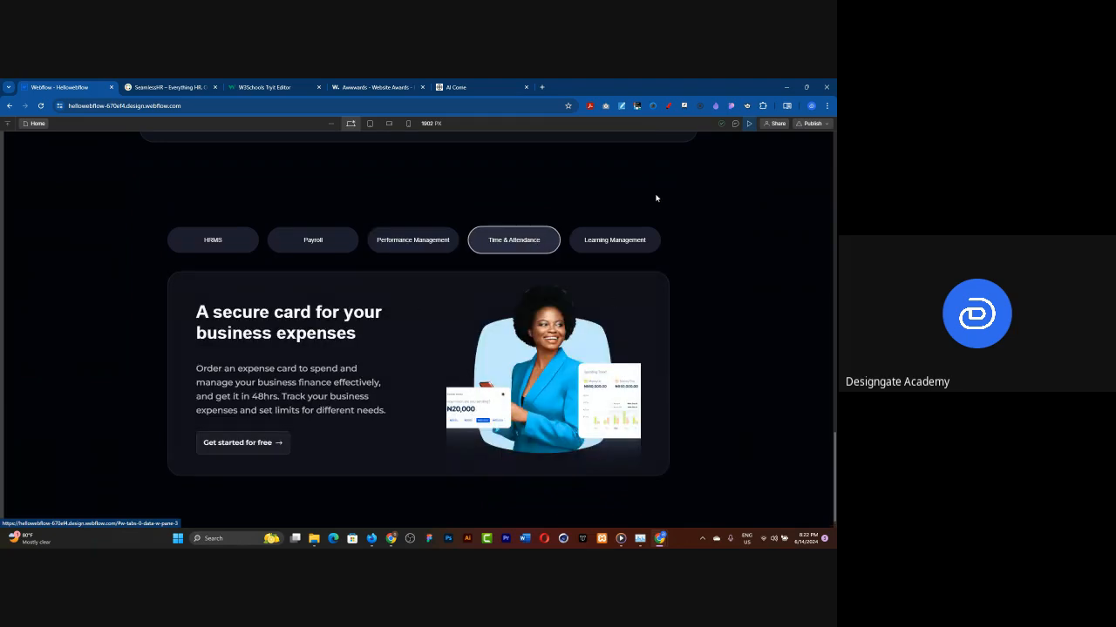
{"action": "left_click", "coordinate": [609, 242]}
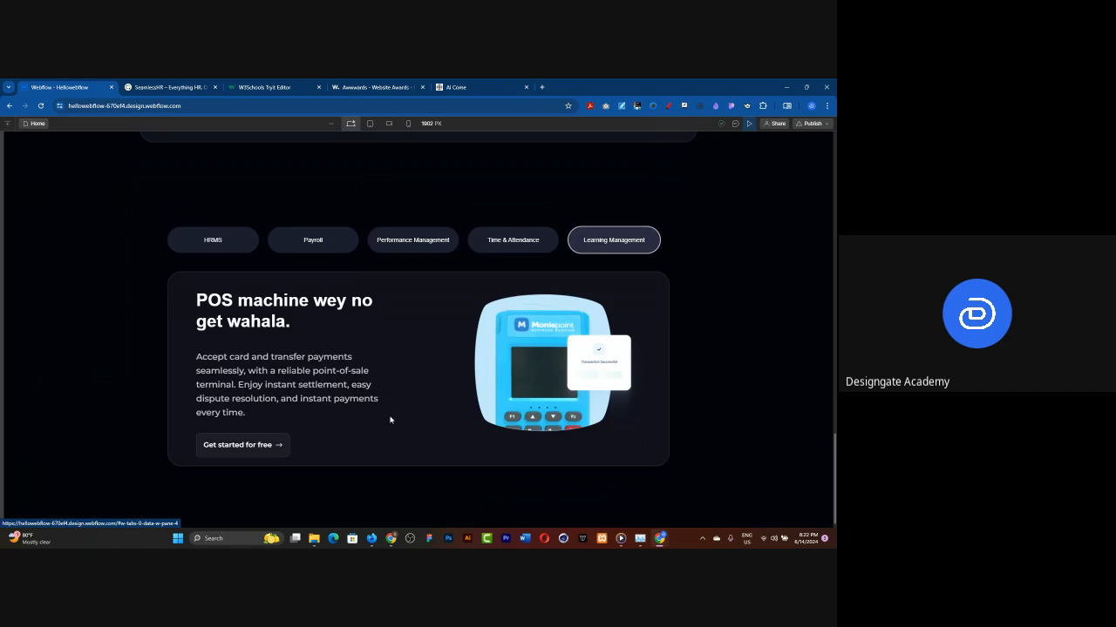
{"action": "left_click", "coordinate": [234, 243]}
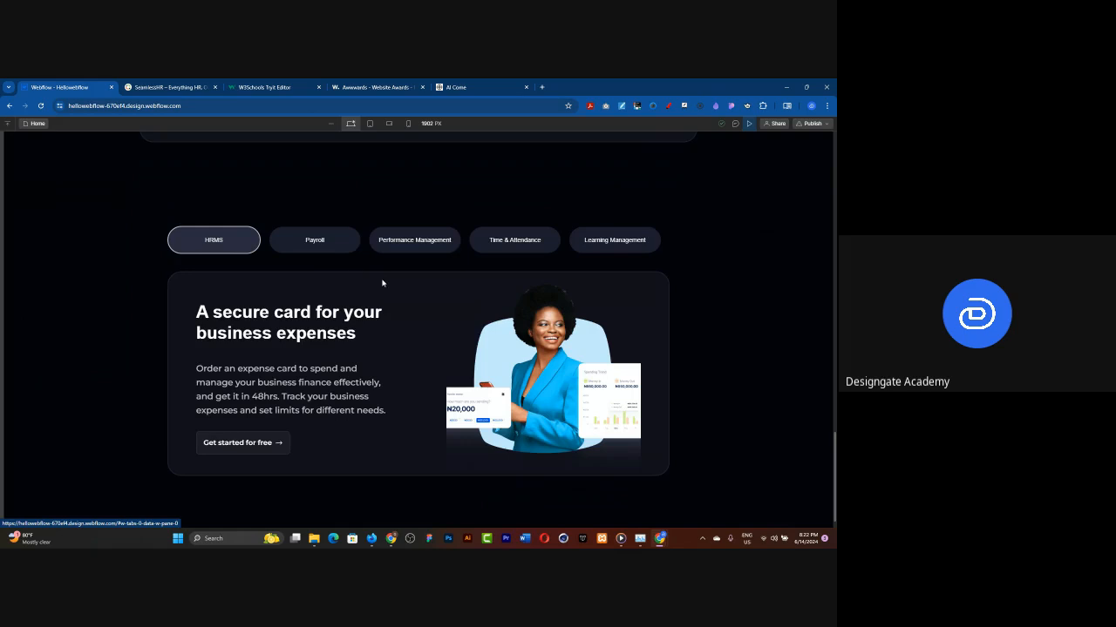
{"action": "left_click", "coordinate": [326, 251]}
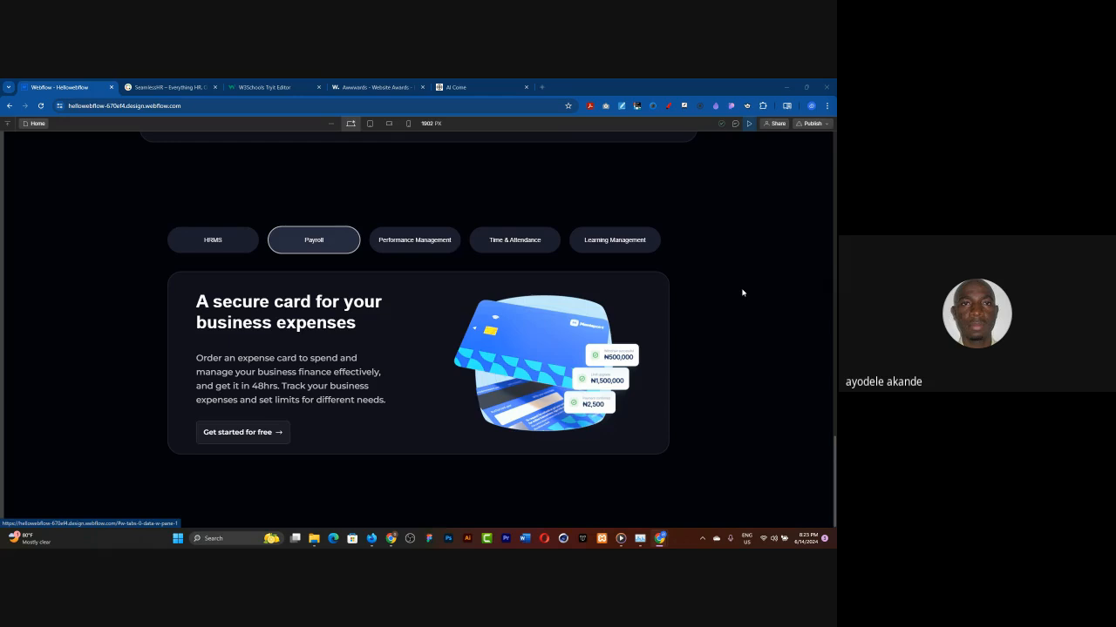
{"action": "left_click", "coordinate": [218, 242]}
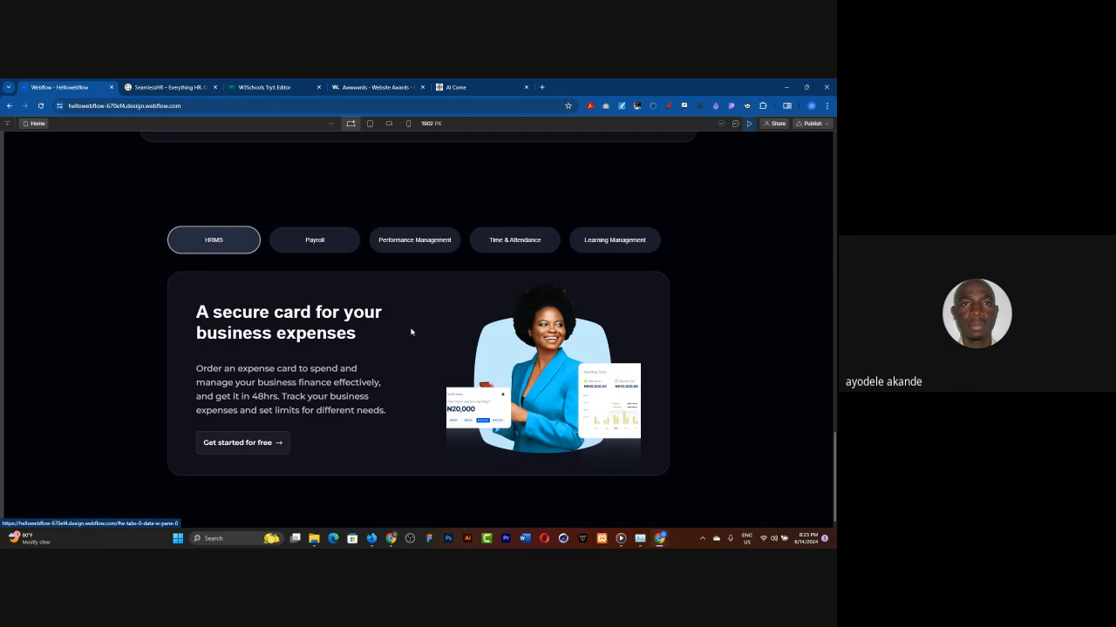
{"action": "scroll", "coordinate": [411, 332], "scroll_direction": "down", "scroll_amount": 1}
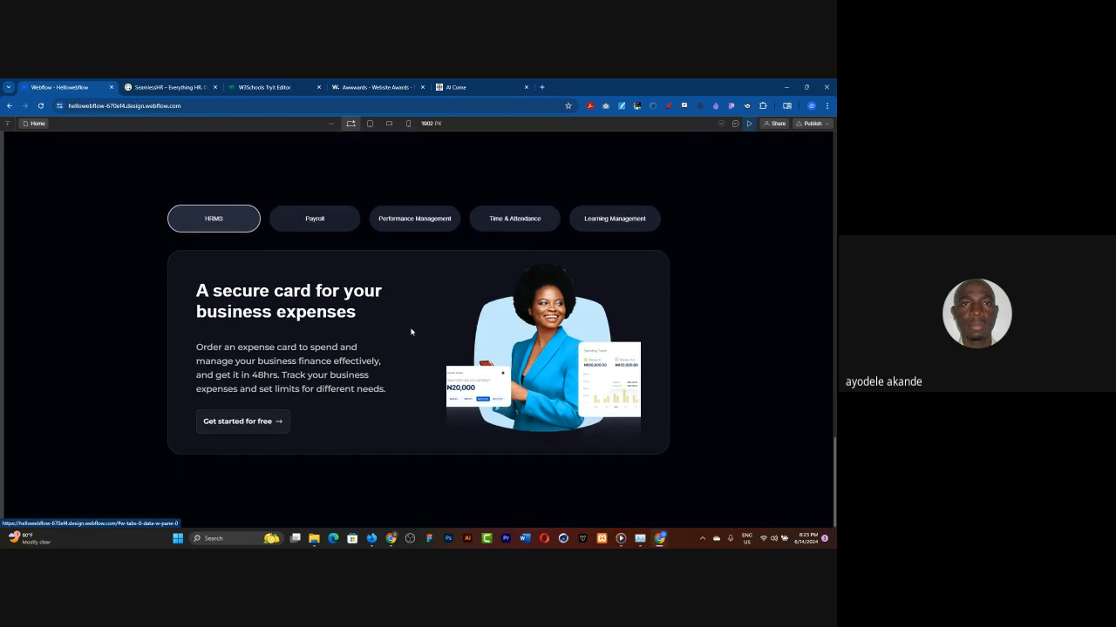
{"action": "scroll", "coordinate": [410, 331], "scroll_direction": "up", "scroll_amount": 1}
{"action": "scroll", "coordinate": [410, 331], "scroll_direction": "down", "scroll_amount": 1}
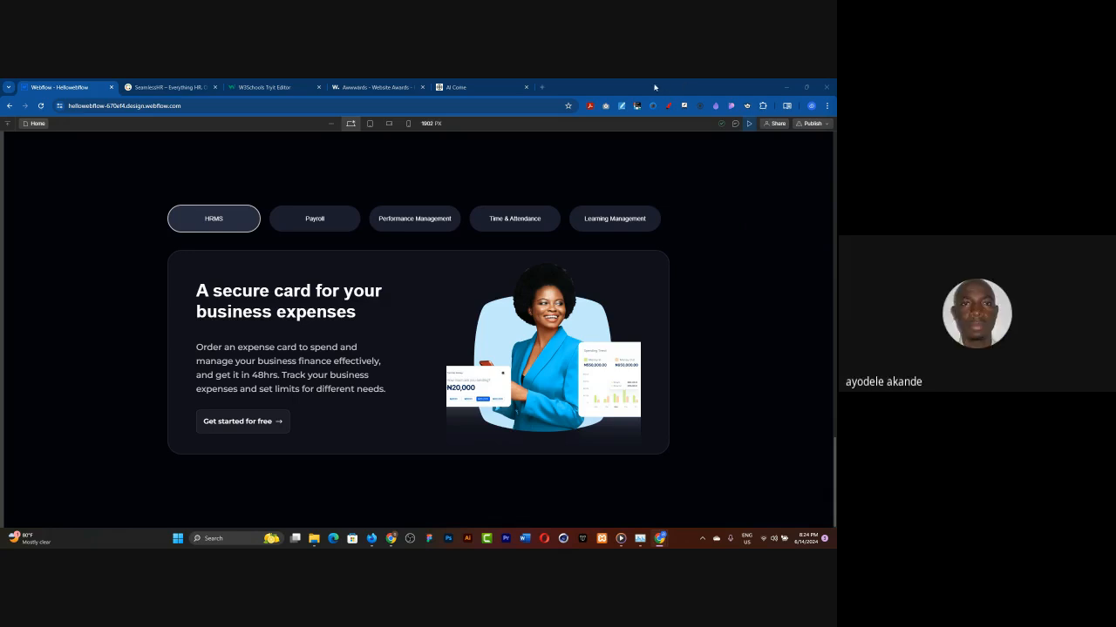
{"action": "scroll", "coordinate": [590, 311], "scroll_direction": "up", "scroll_amount": 3}
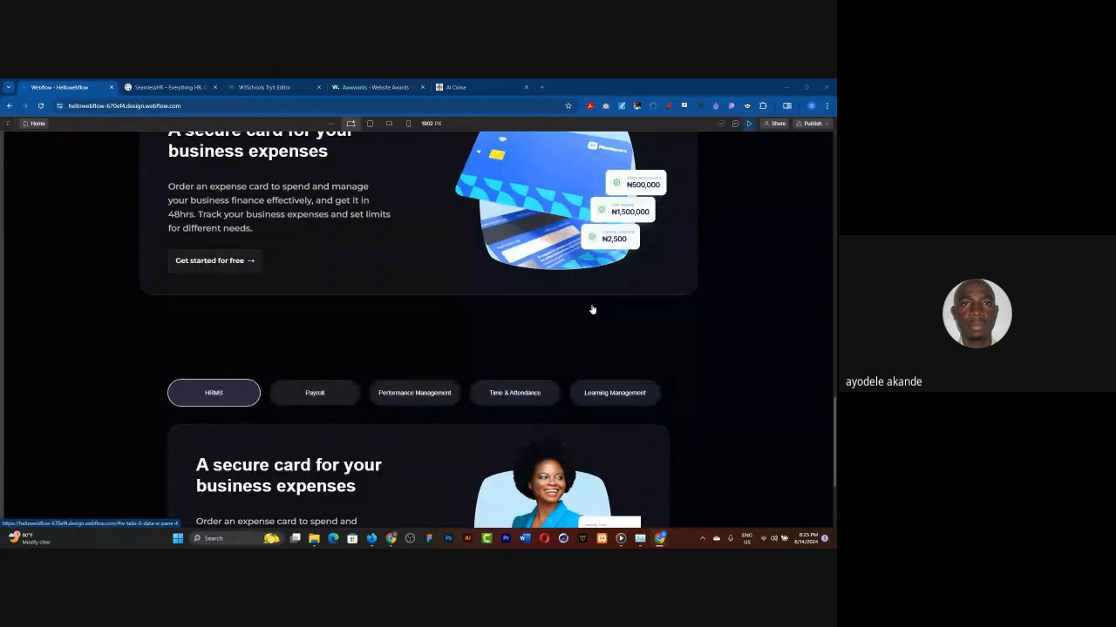
{"action": "scroll", "coordinate": [593, 308], "scroll_direction": "down", "scroll_amount": 2}
{"action": "scroll", "coordinate": [593, 310], "scroll_direction": "up", "scroll_amount": 1}
{"action": "scroll", "coordinate": [592, 311], "scroll_direction": "down", "scroll_amount": 1}
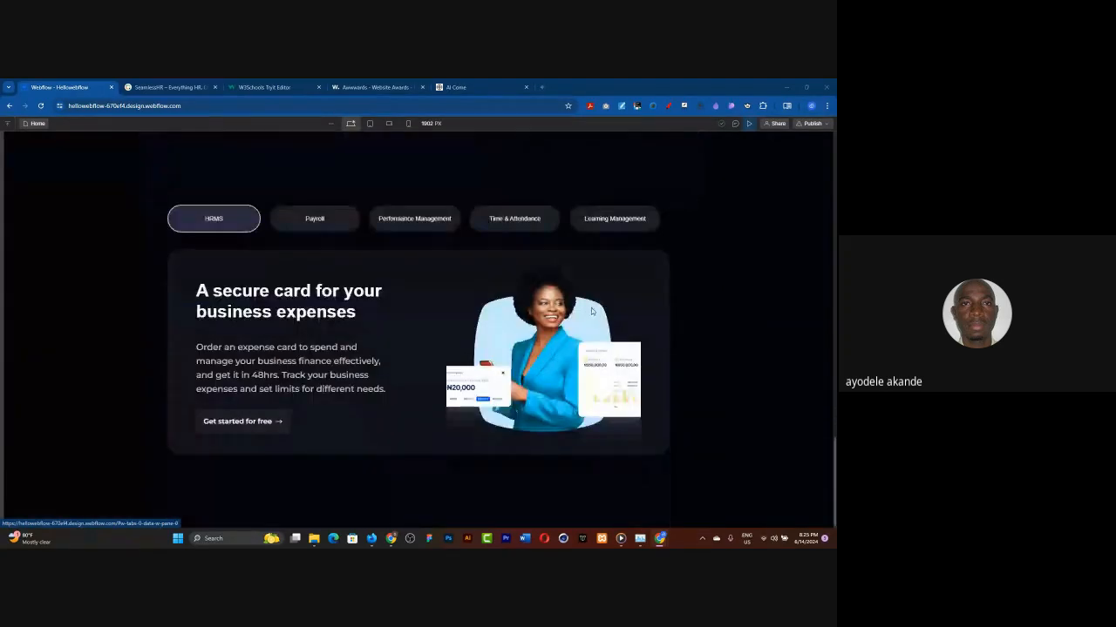